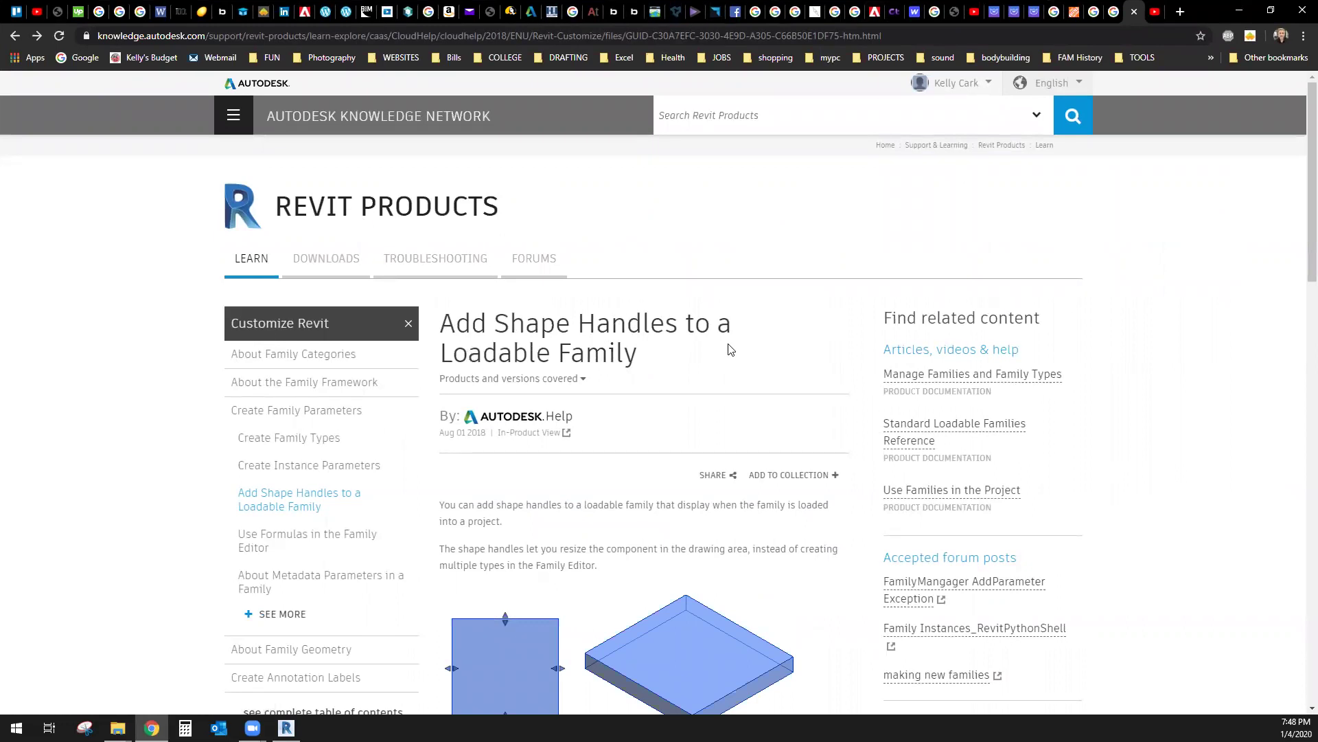
Step: Scroll through the six-step shape-handle procedure in the 'Add Shape Handles to a Loadable Family' article
scroll(653, 400, "down", 3)
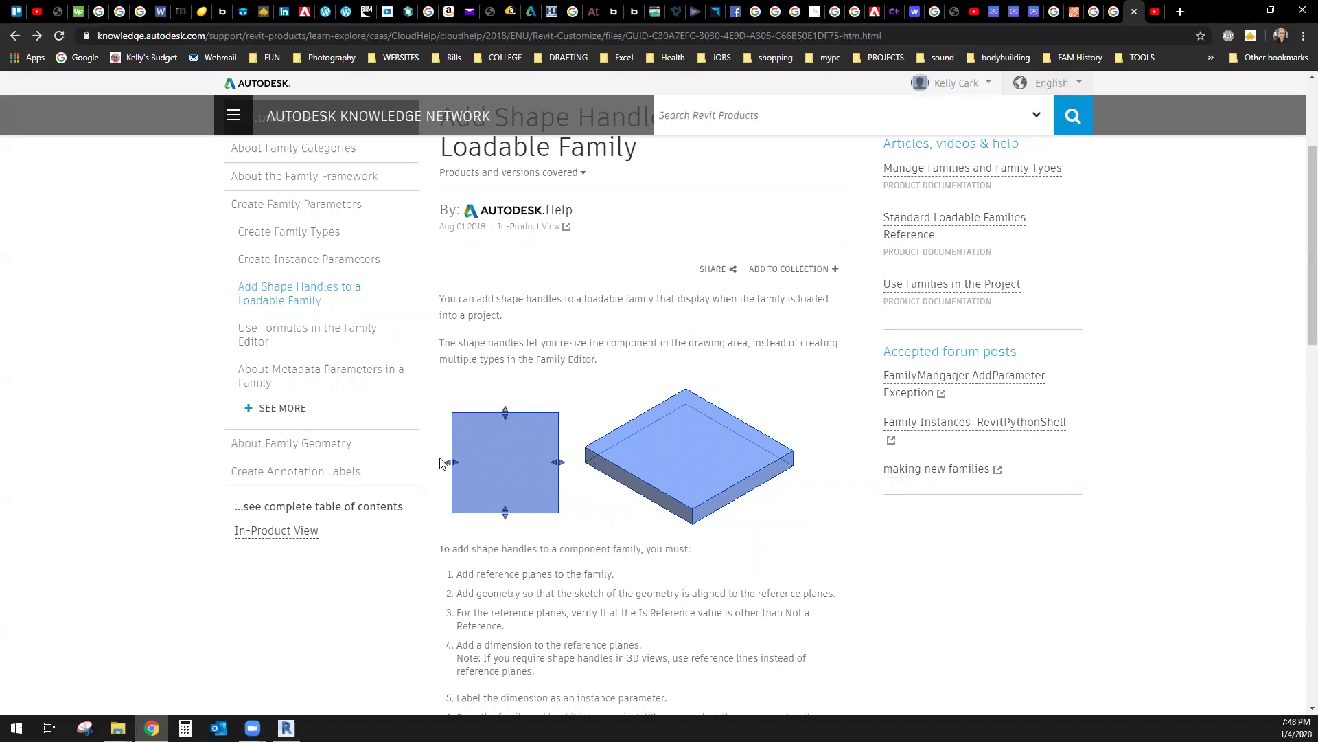
scroll(597, 487, "down", 2)
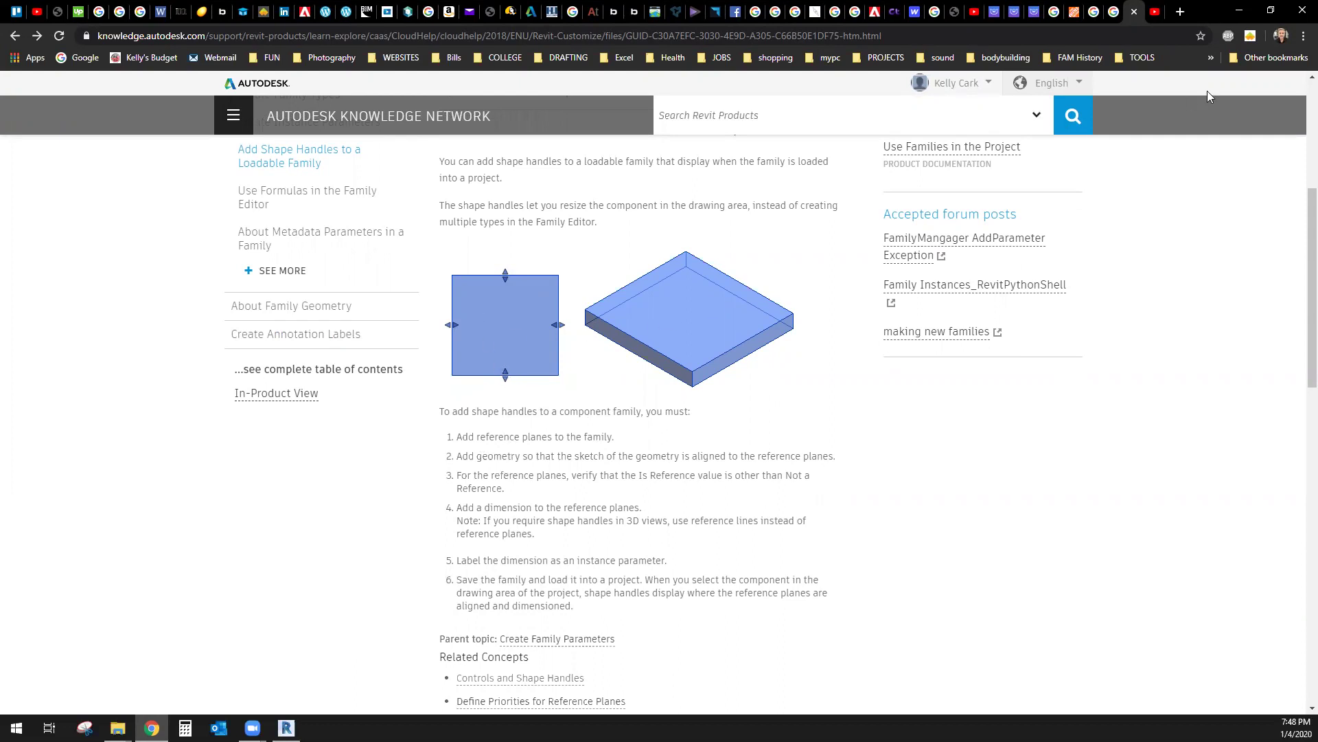
Step: Return to Revit, cancel the new project, and pick the Generic Model wall based.rft family template
left_click(1239, 10)
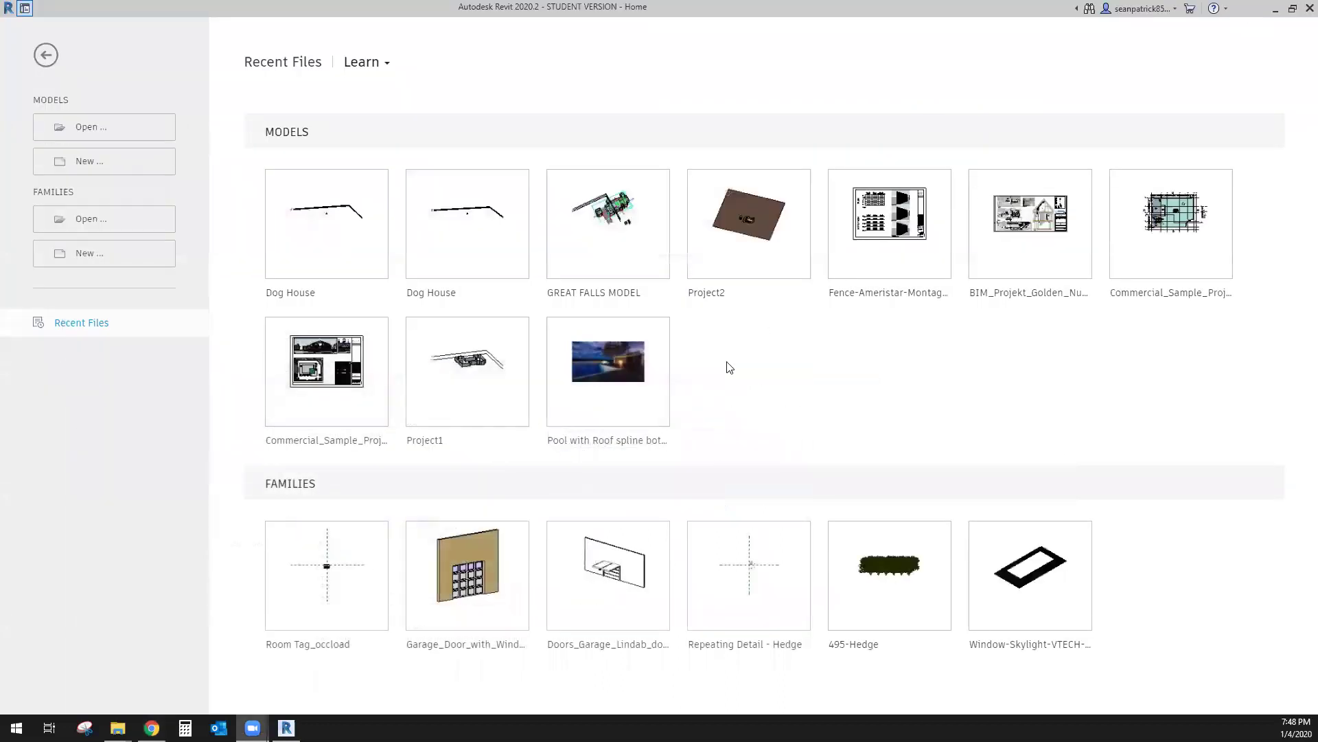
left_click(112, 163)
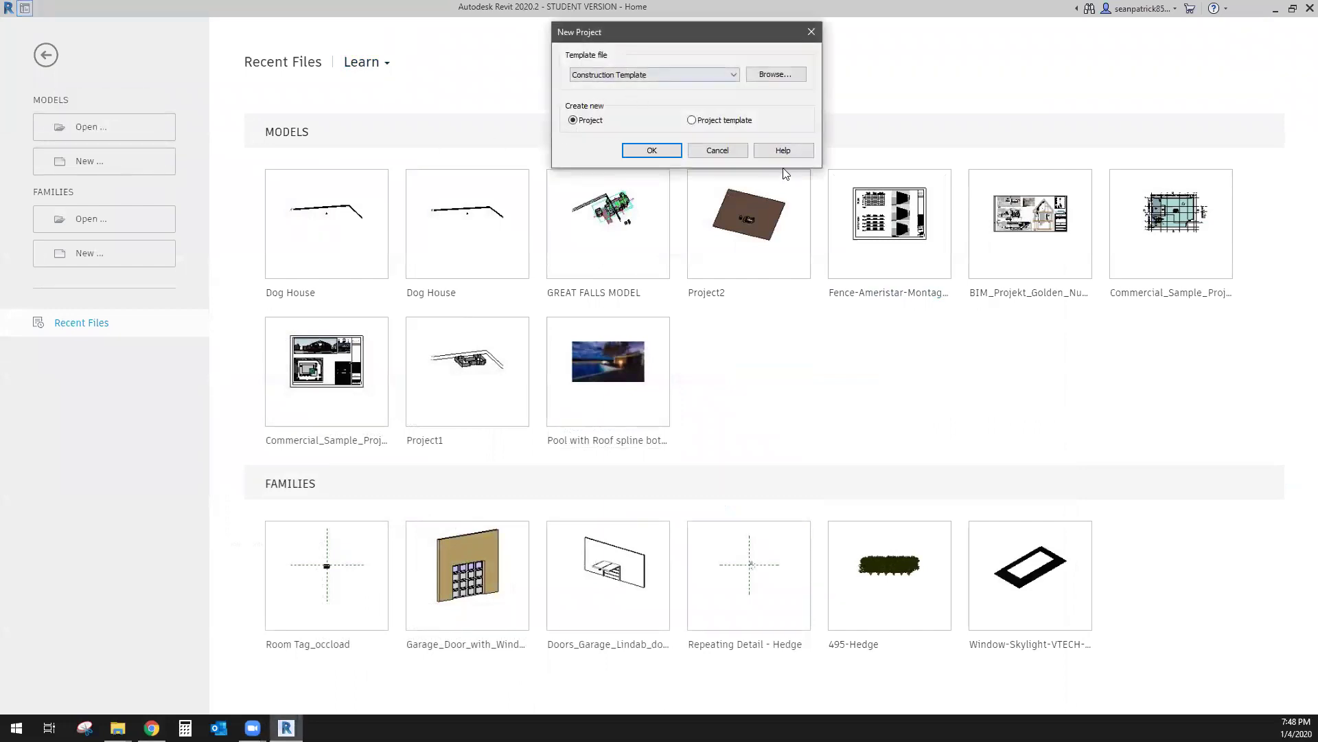
left_click(717, 150)
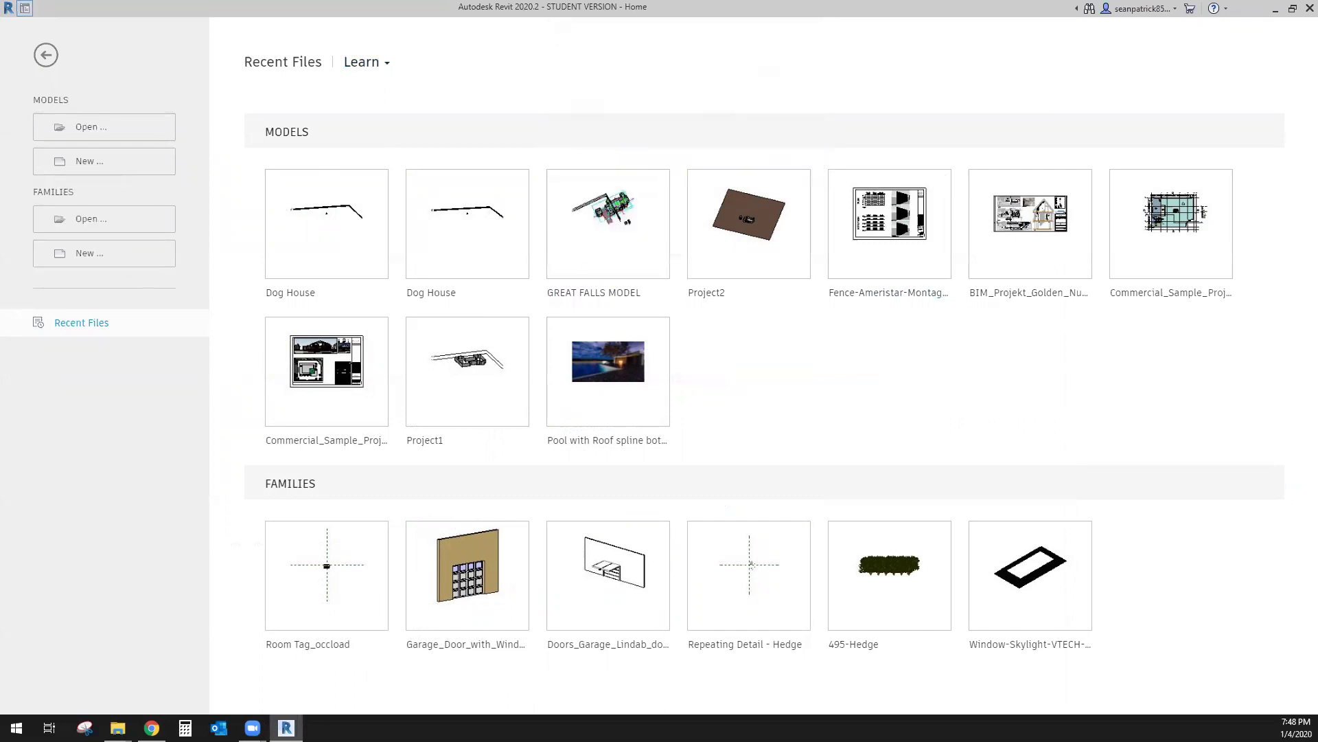
scroll(515, 270, "down", 6)
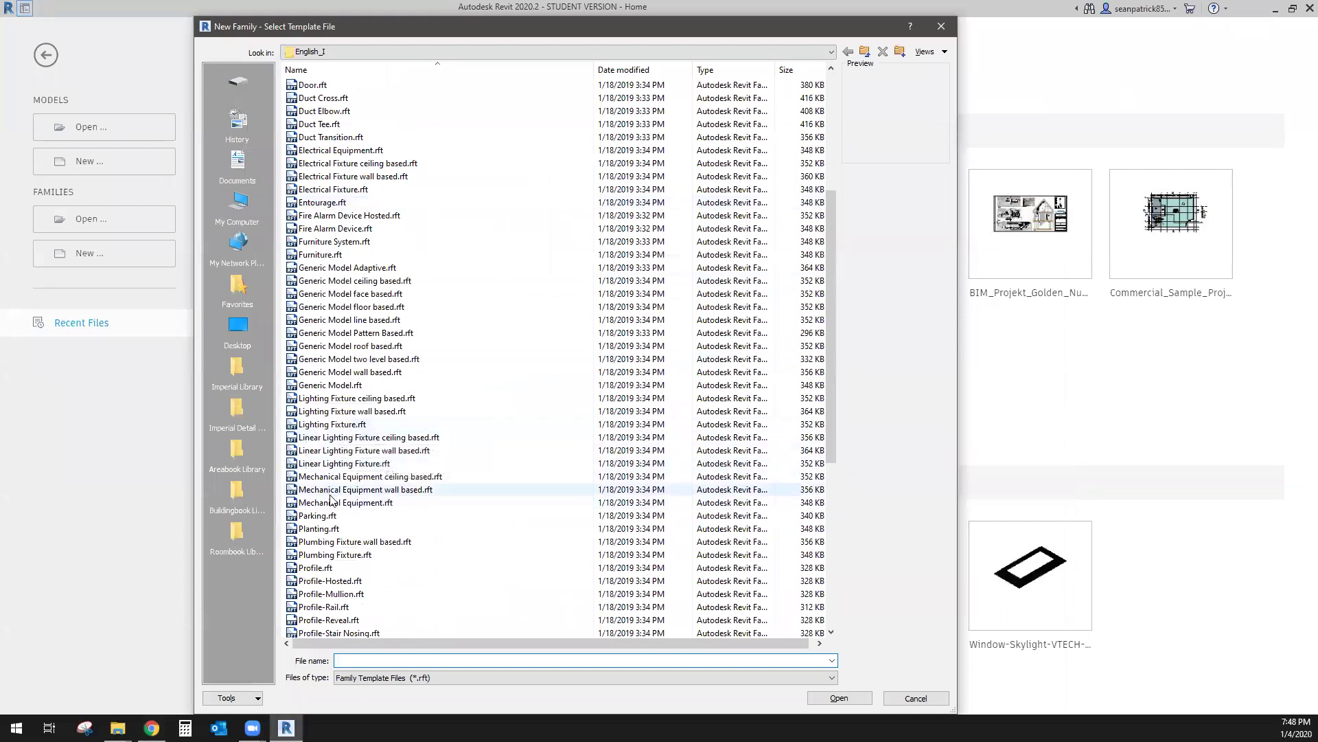
left_click(347, 372)
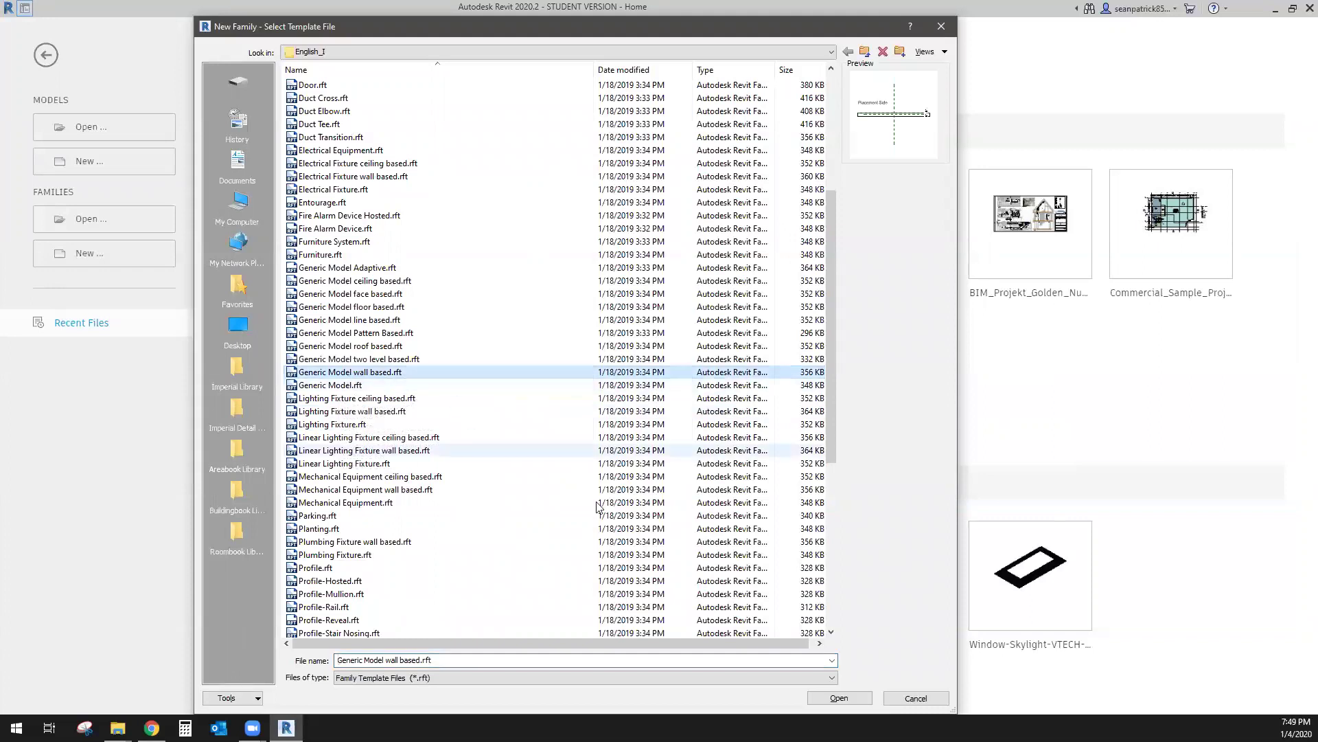
left_click(839, 698)
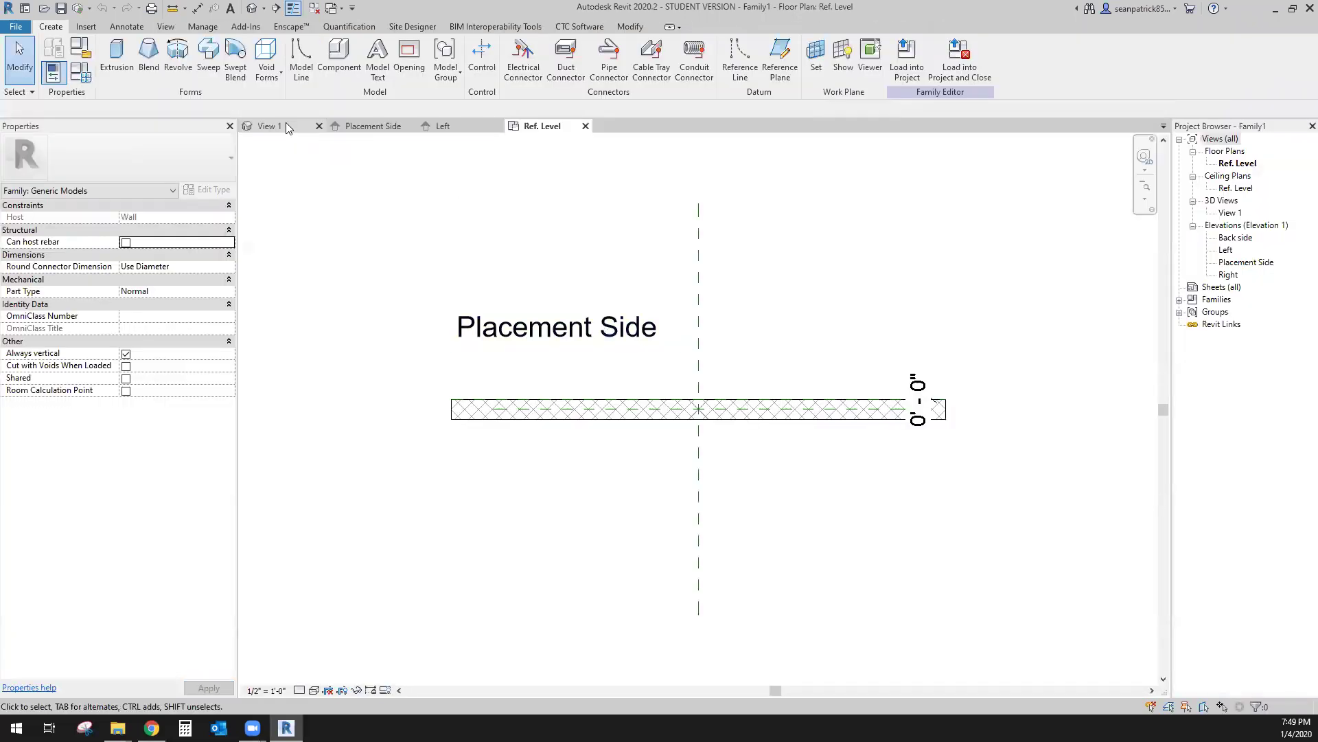
Step: Check the family in 3D, Placement Side and Left views, then recentre the Ref. Level plan
left_click(284, 132)
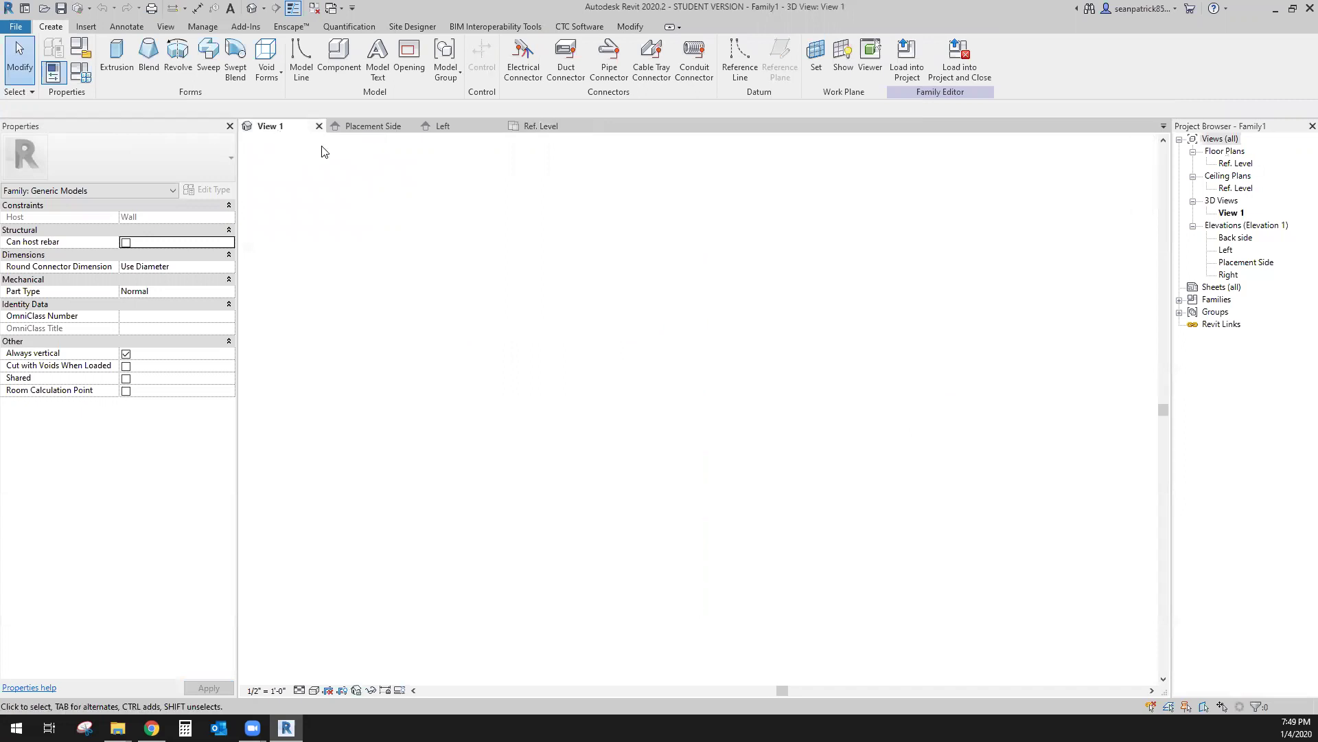
left_click(371, 128)
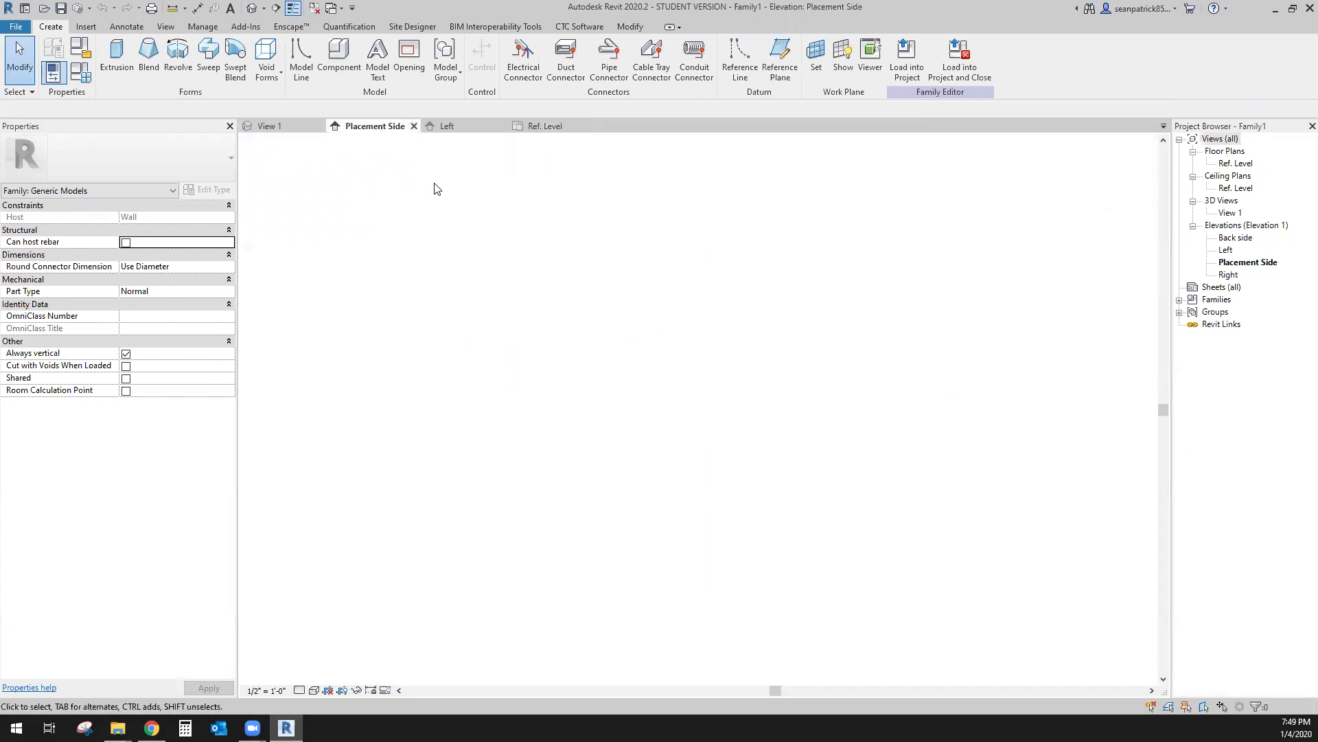
left_click(454, 126)
left_click(542, 126)
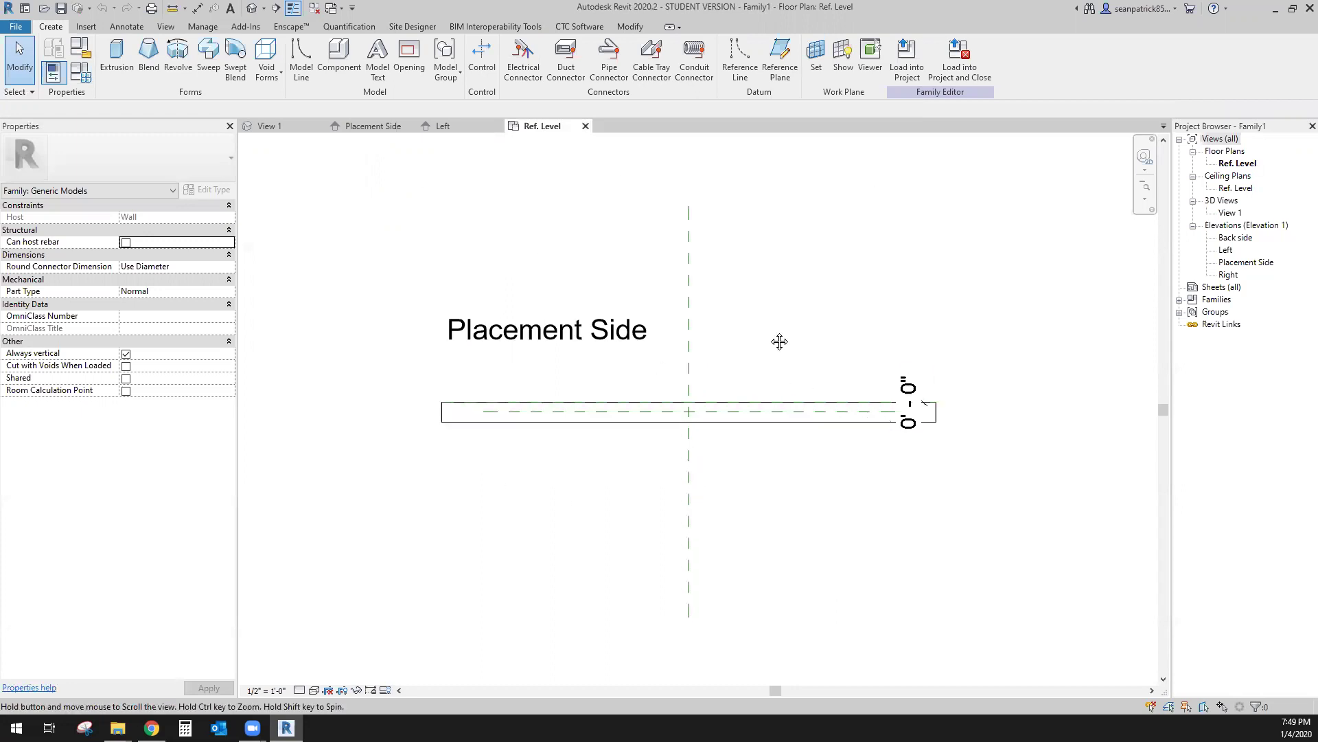
middle_click_drag(780, 341, 692, 379)
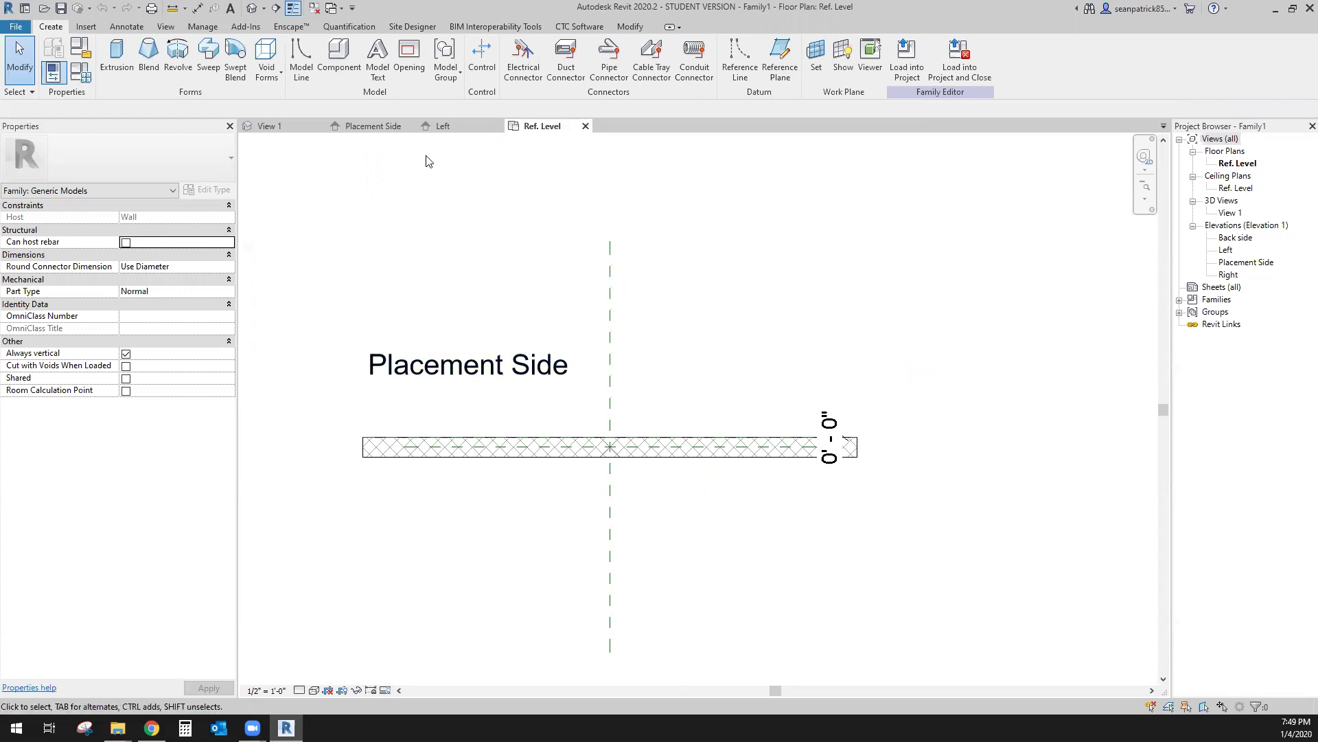
Step: Draw a vertical reference plane left of centre and mirror it about the centre plane
left_click(788, 71)
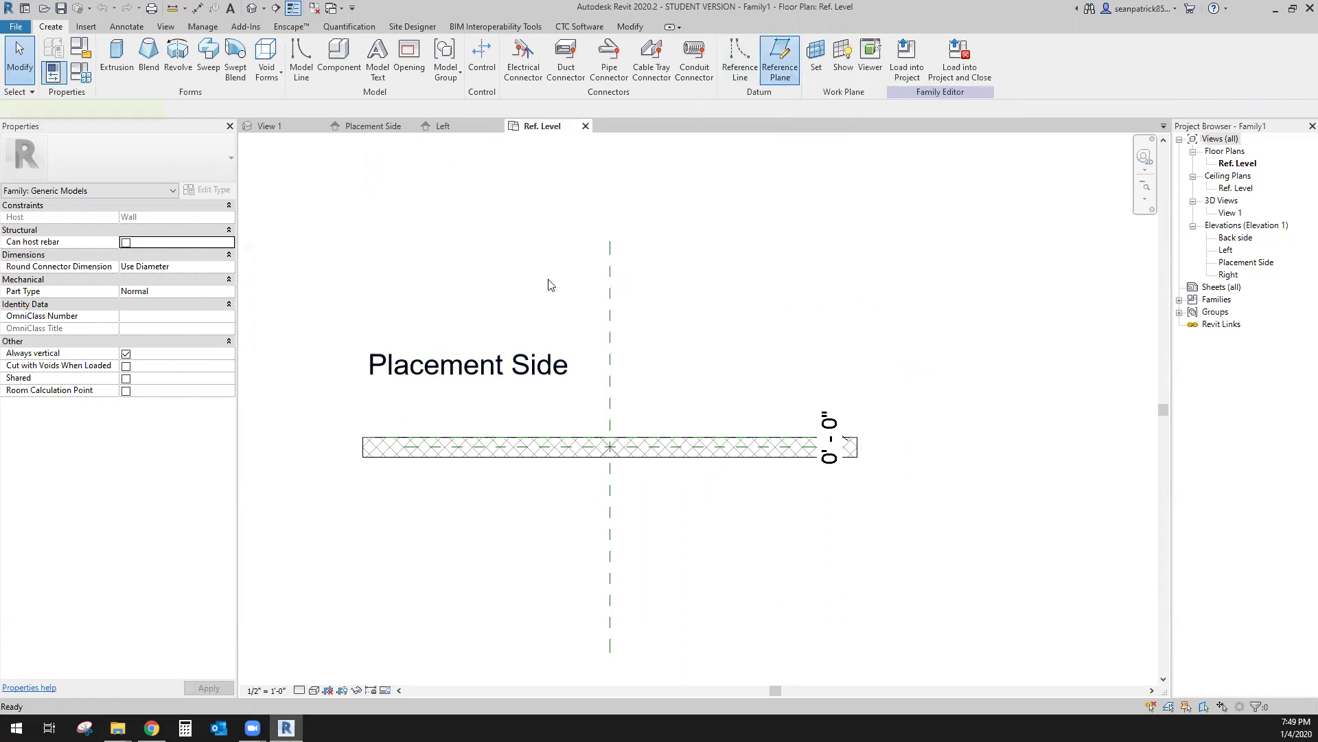
left_click(454, 284)
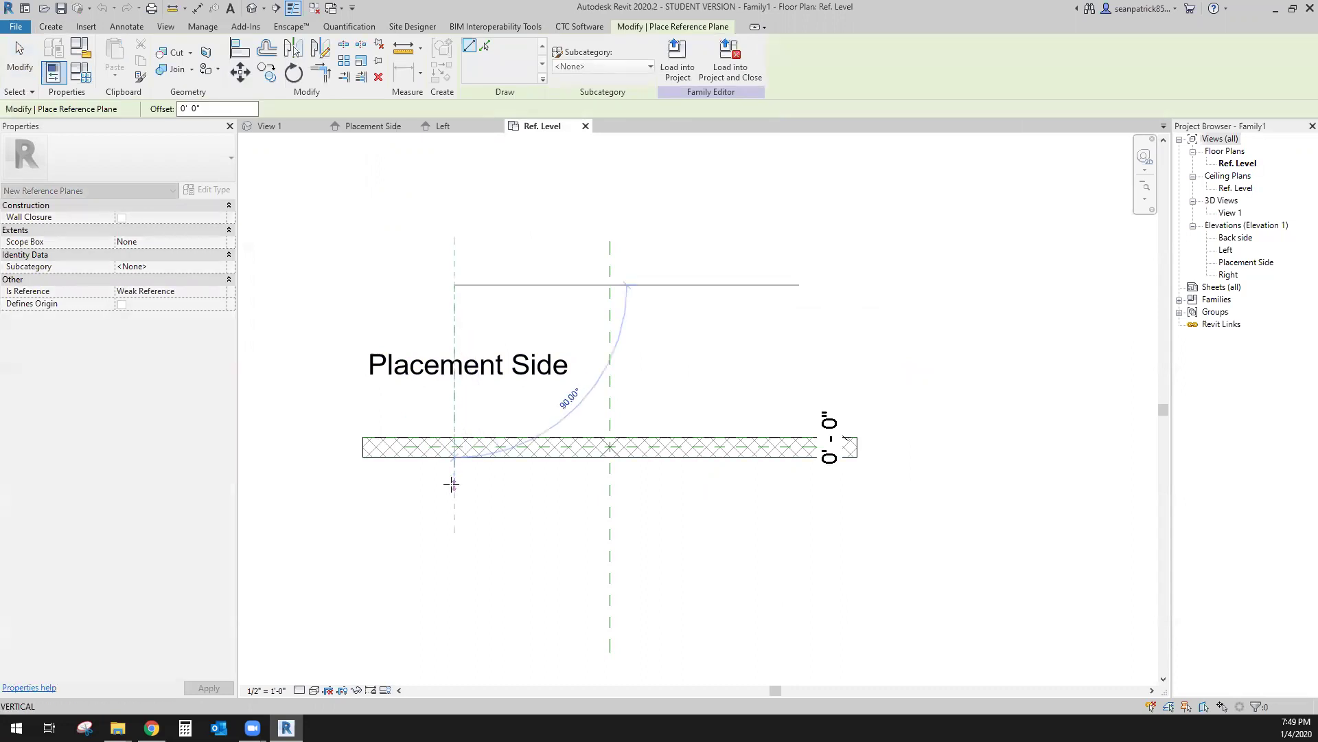
left_click(454, 484)
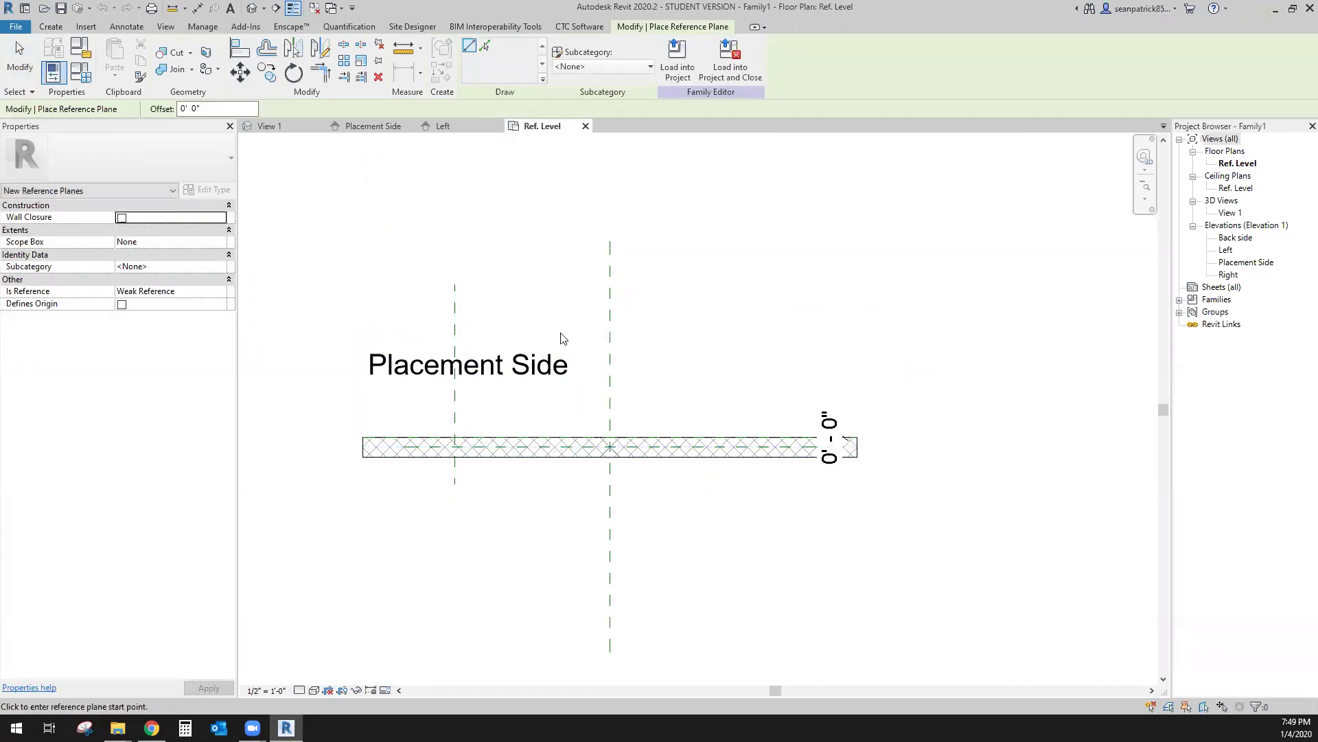
key("Escape")
key("Escape")
left_click(454, 412)
left_click(294, 48)
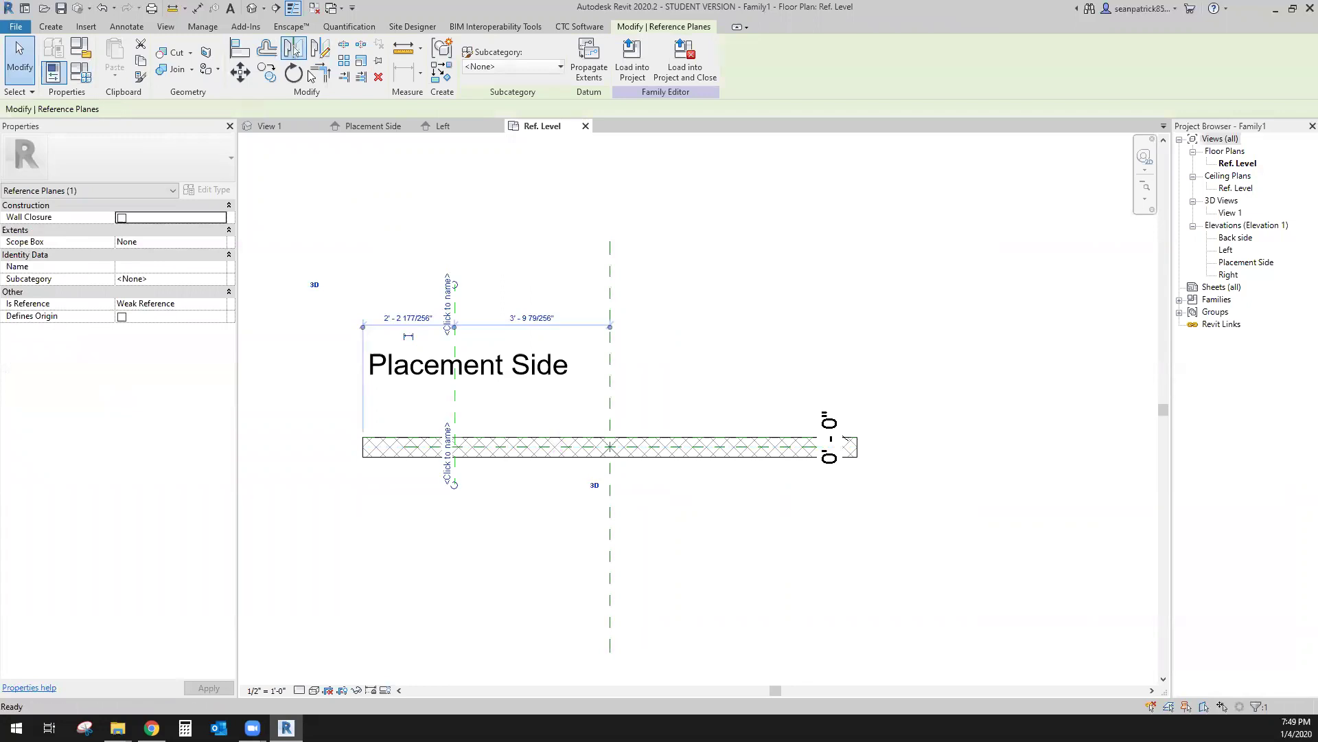
left_click(610, 312)
left_click(682, 365)
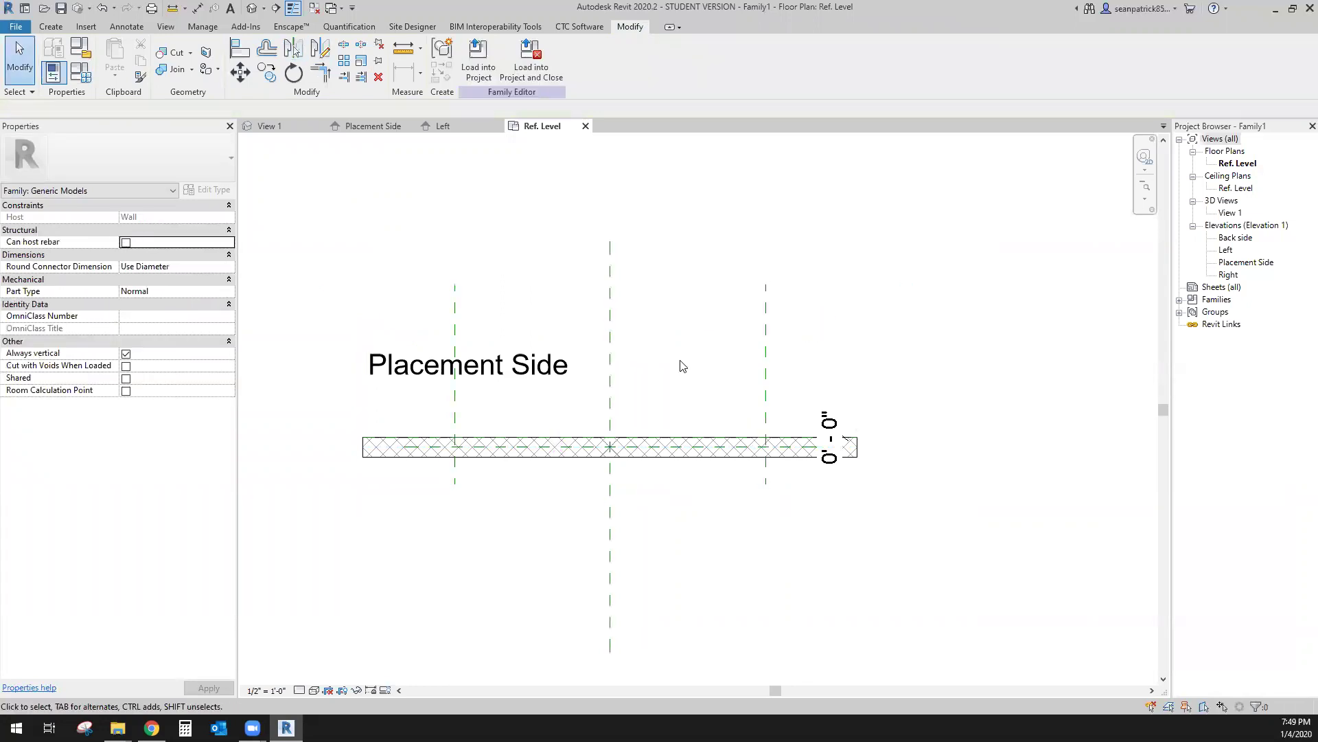
Step: Draw a horizontal reference plane across the family above the wall
left_click(51, 26)
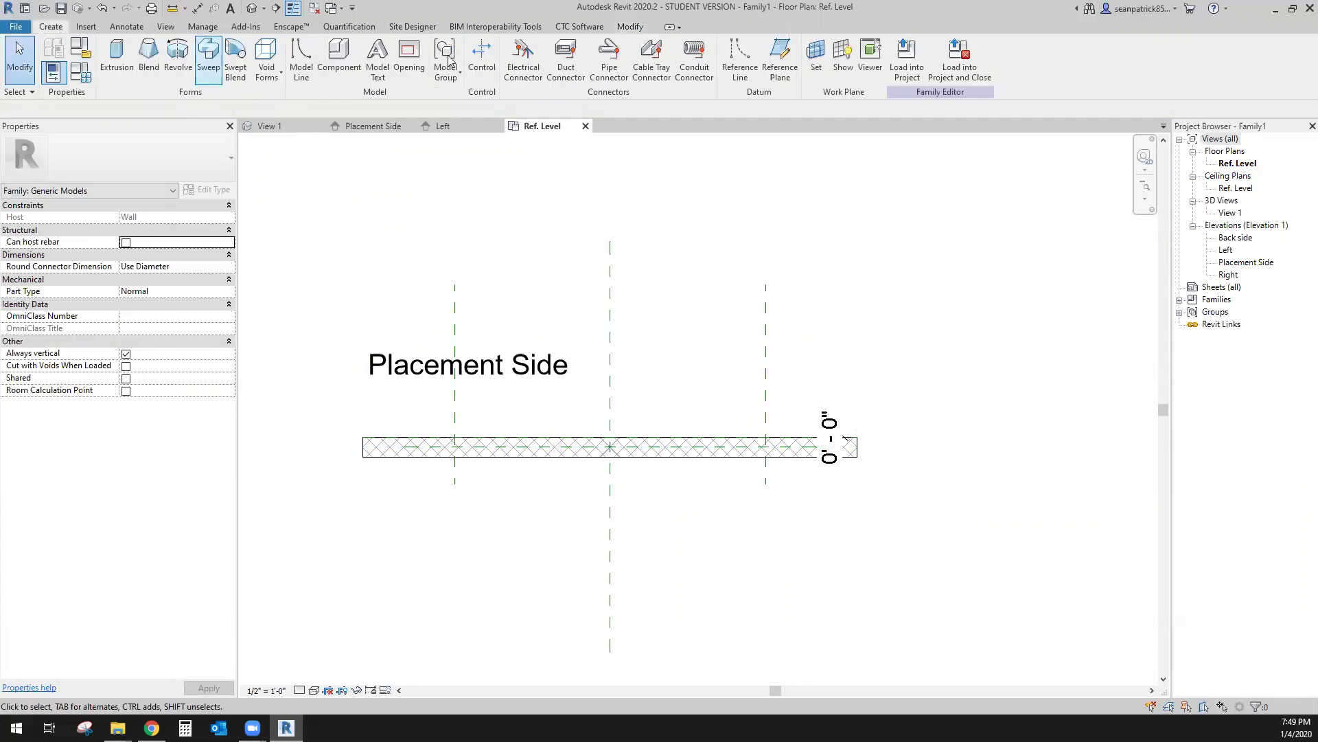
left_click(780, 60)
left_click(318, 338)
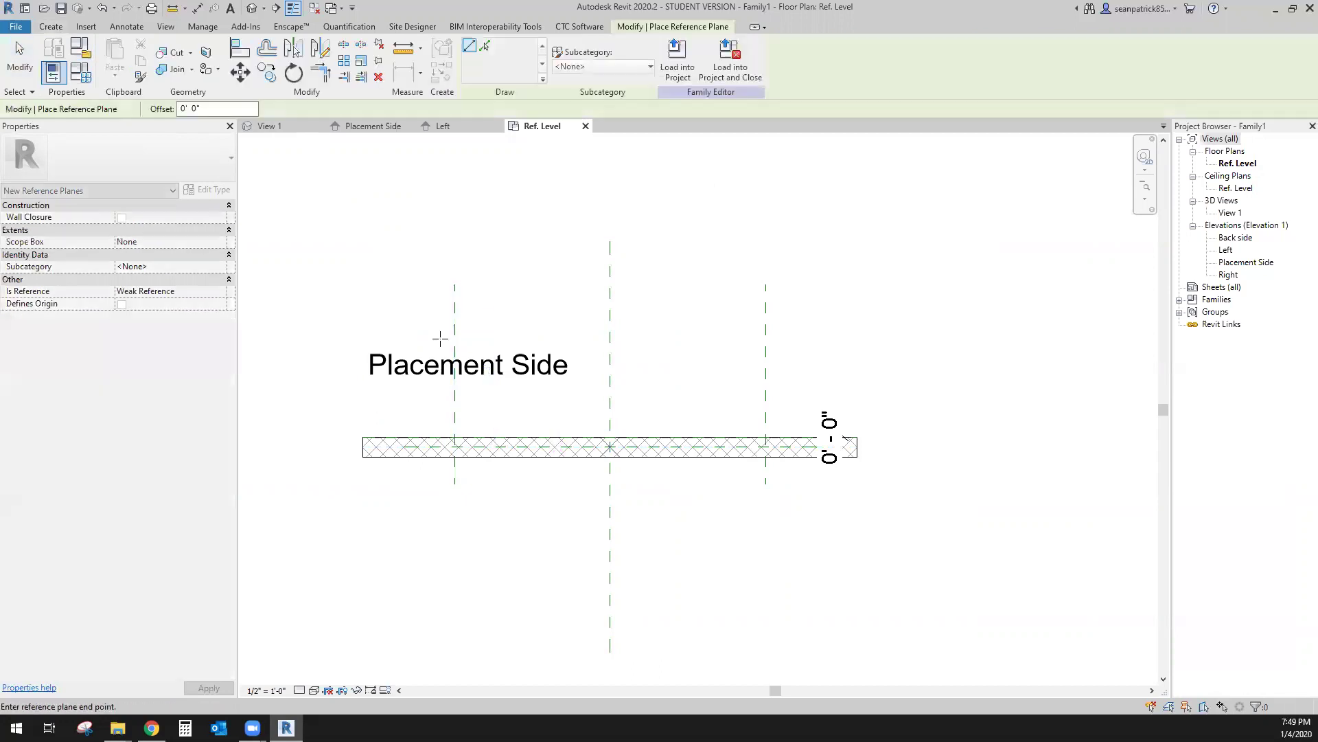
left_click(827, 338)
key("Escape")
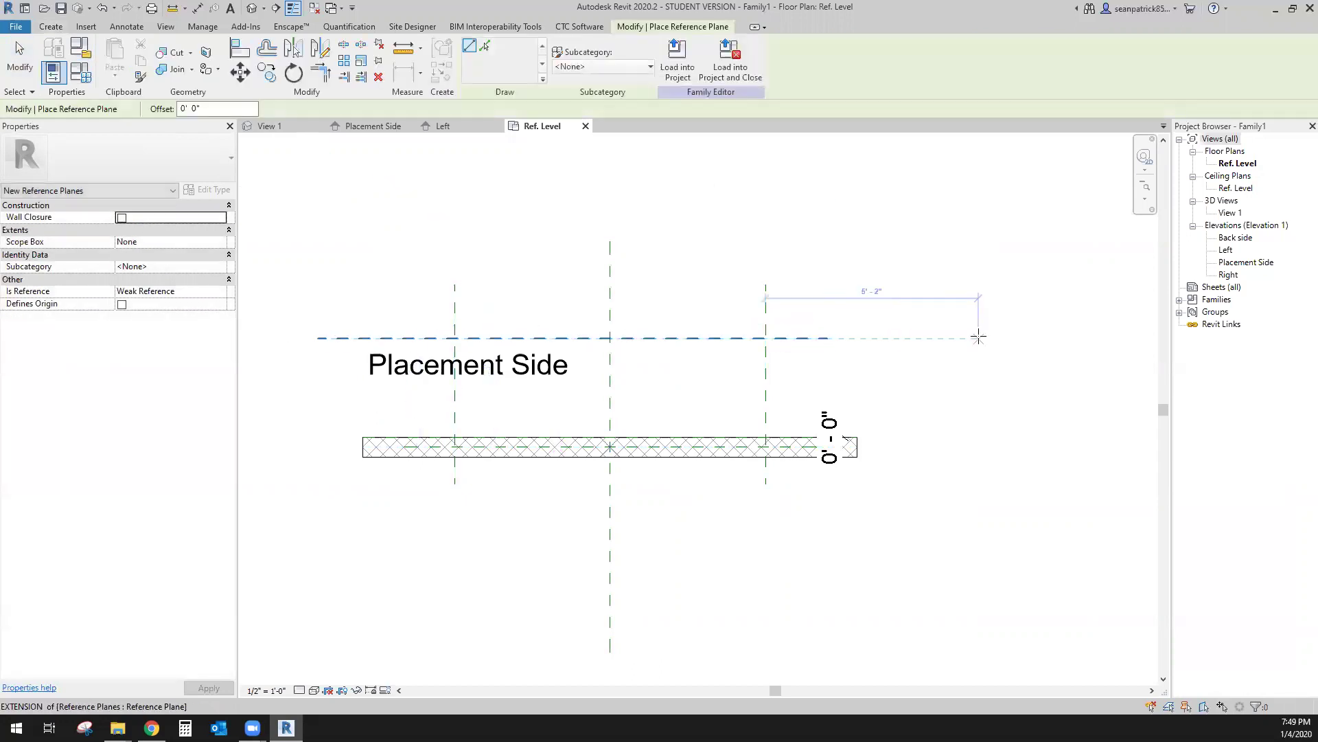
key("Escape")
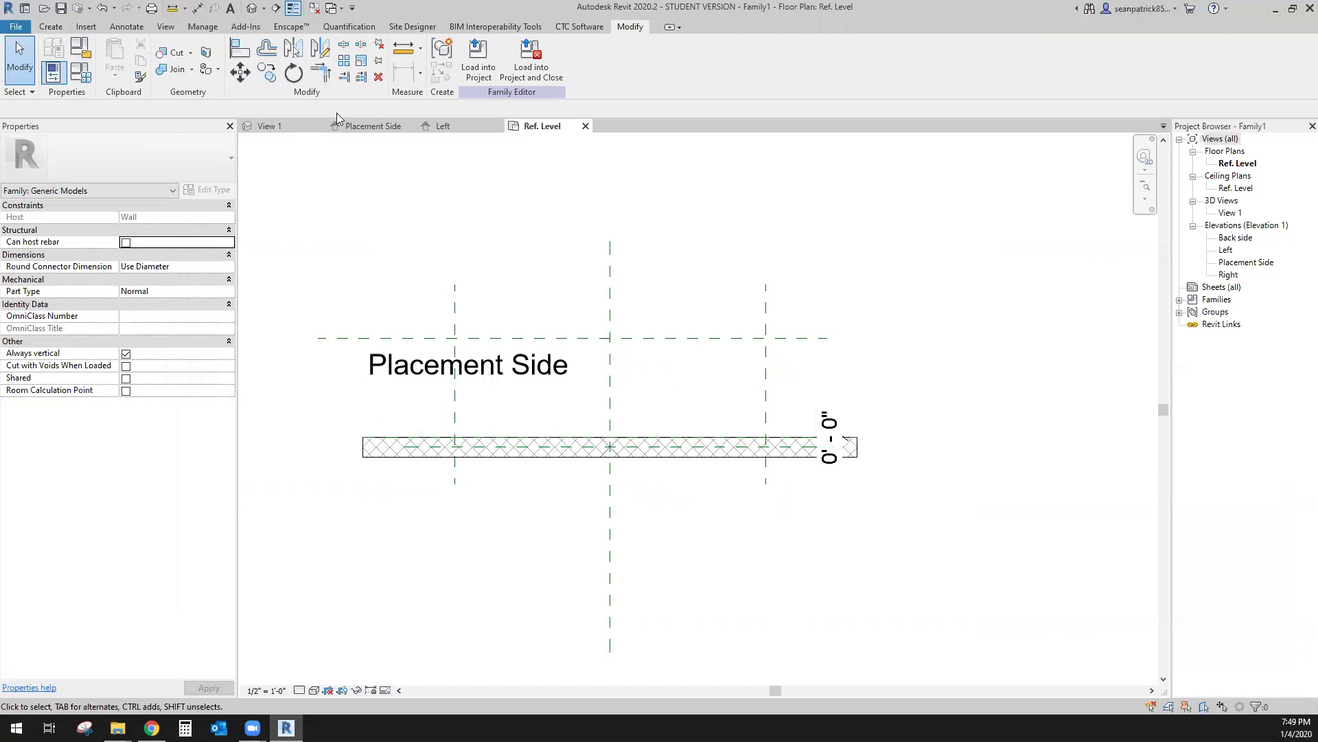
left_click(43, 29)
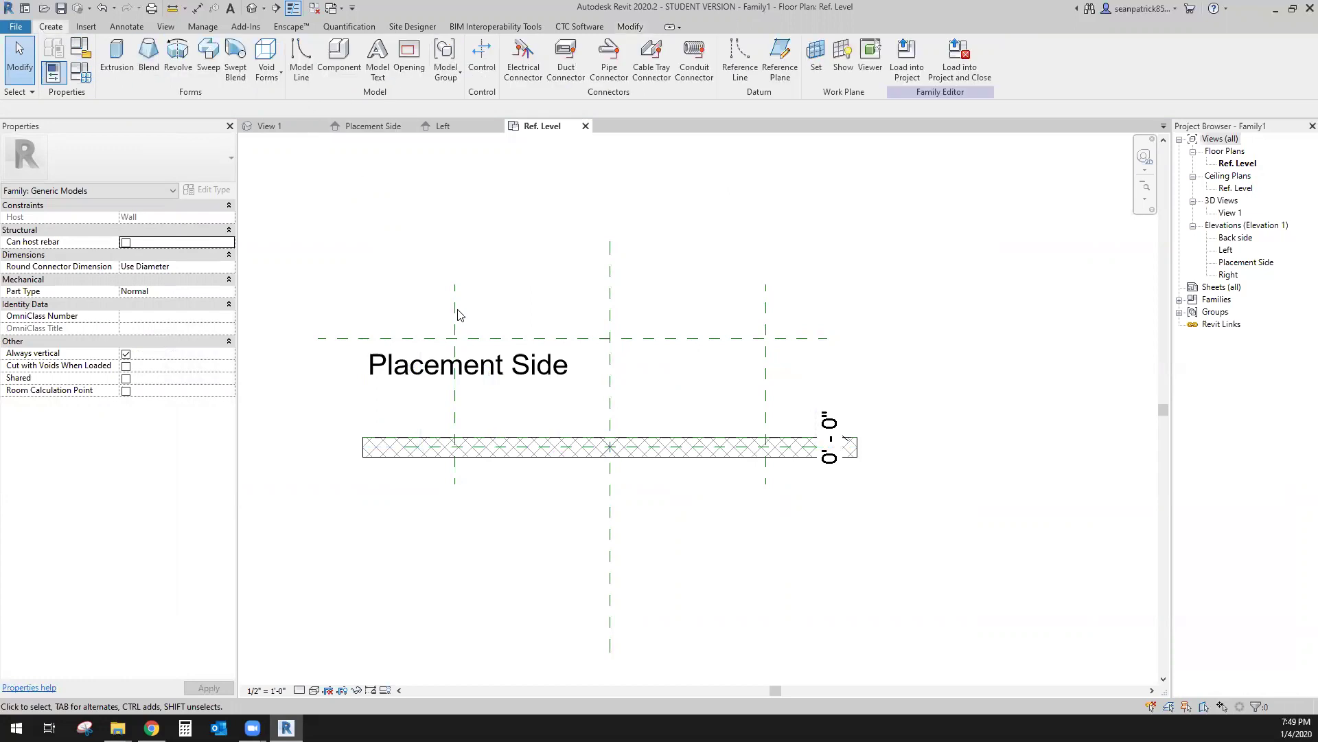
Step: Dimension the left, centre and right planes equally and add the overall 7' - 6 5/8" dimension
left_click(127, 26)
left_click(56, 55)
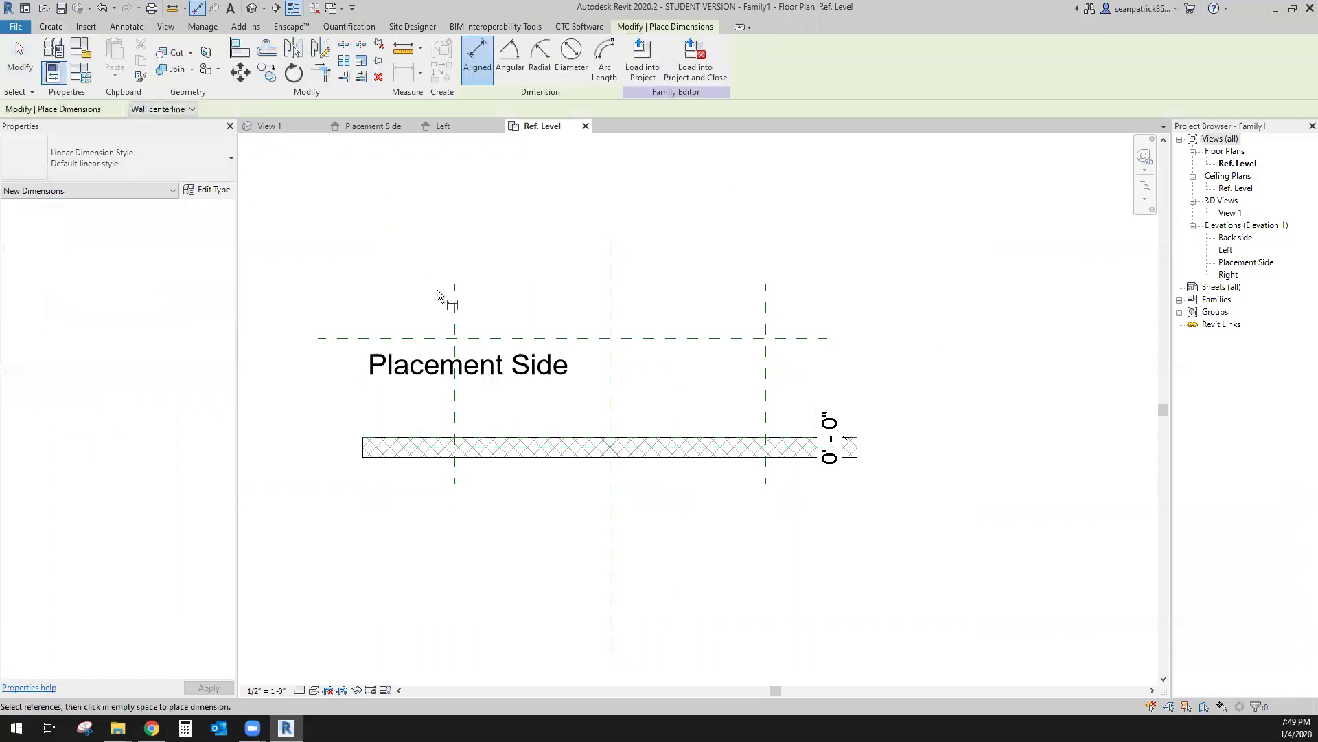
left_click(455, 306)
left_click(607, 306)
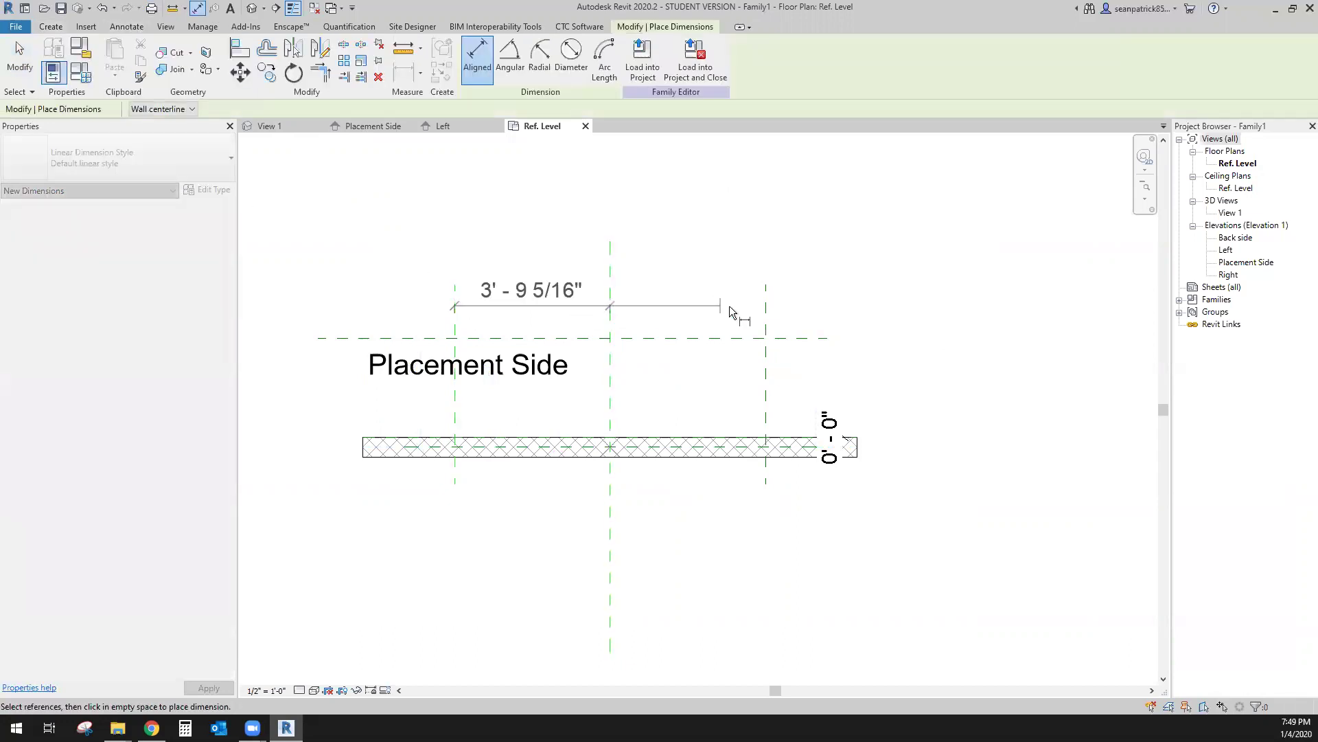
left_click(764, 310)
left_click(710, 298)
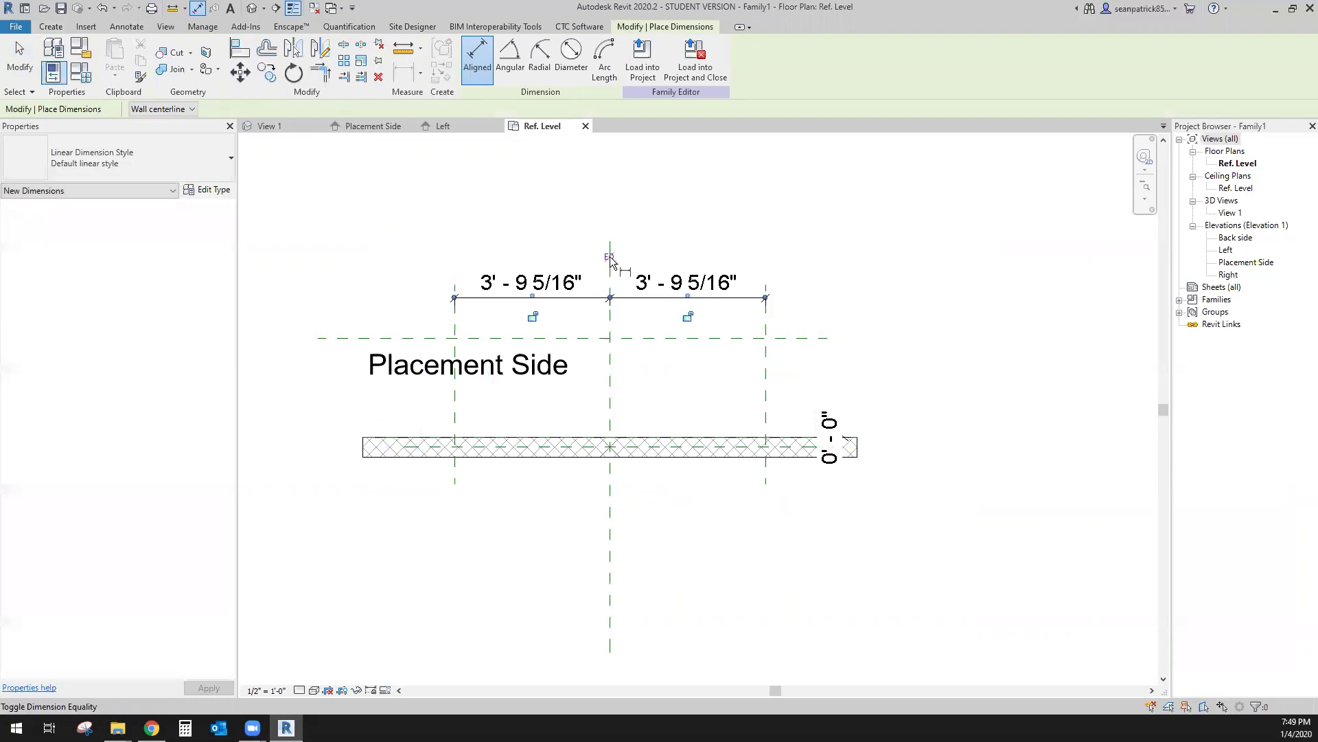
left_click(609, 257)
left_click(469, 320)
left_click(763, 331)
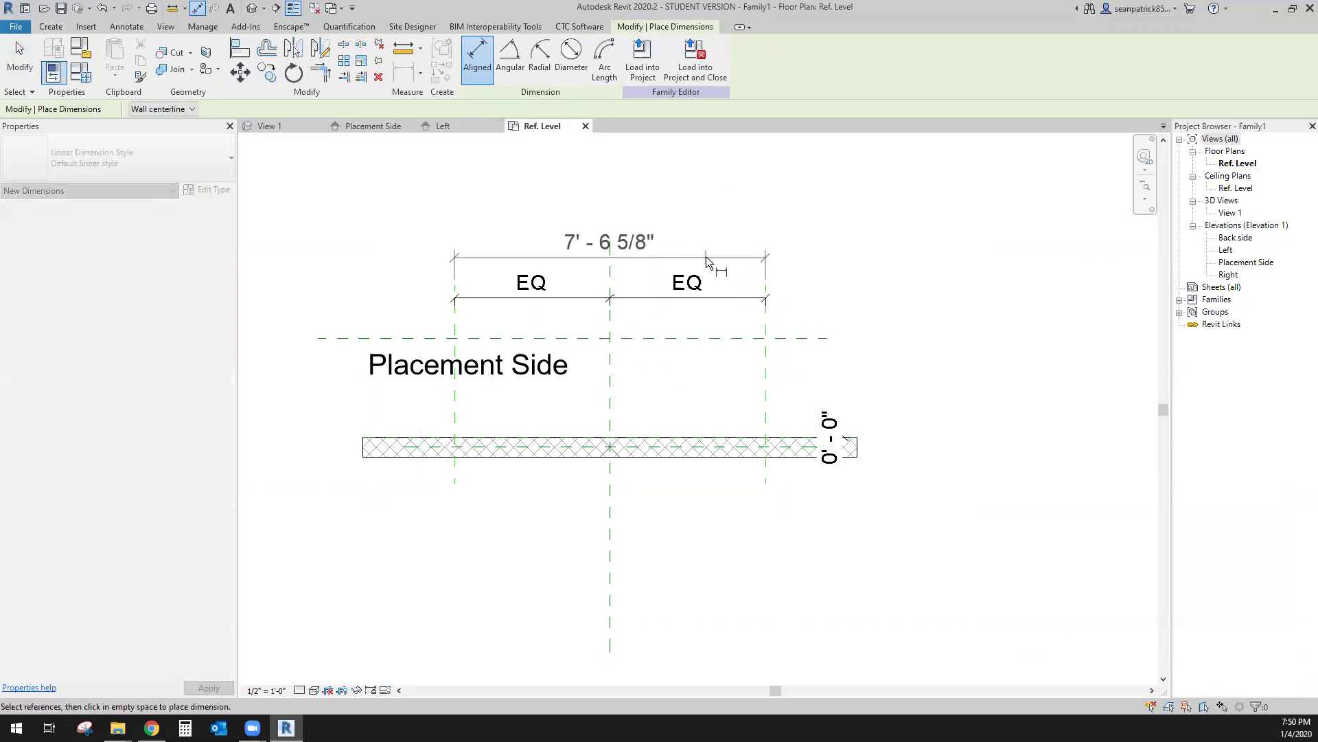
left_click(706, 257)
key("Escape")
key("Escape")
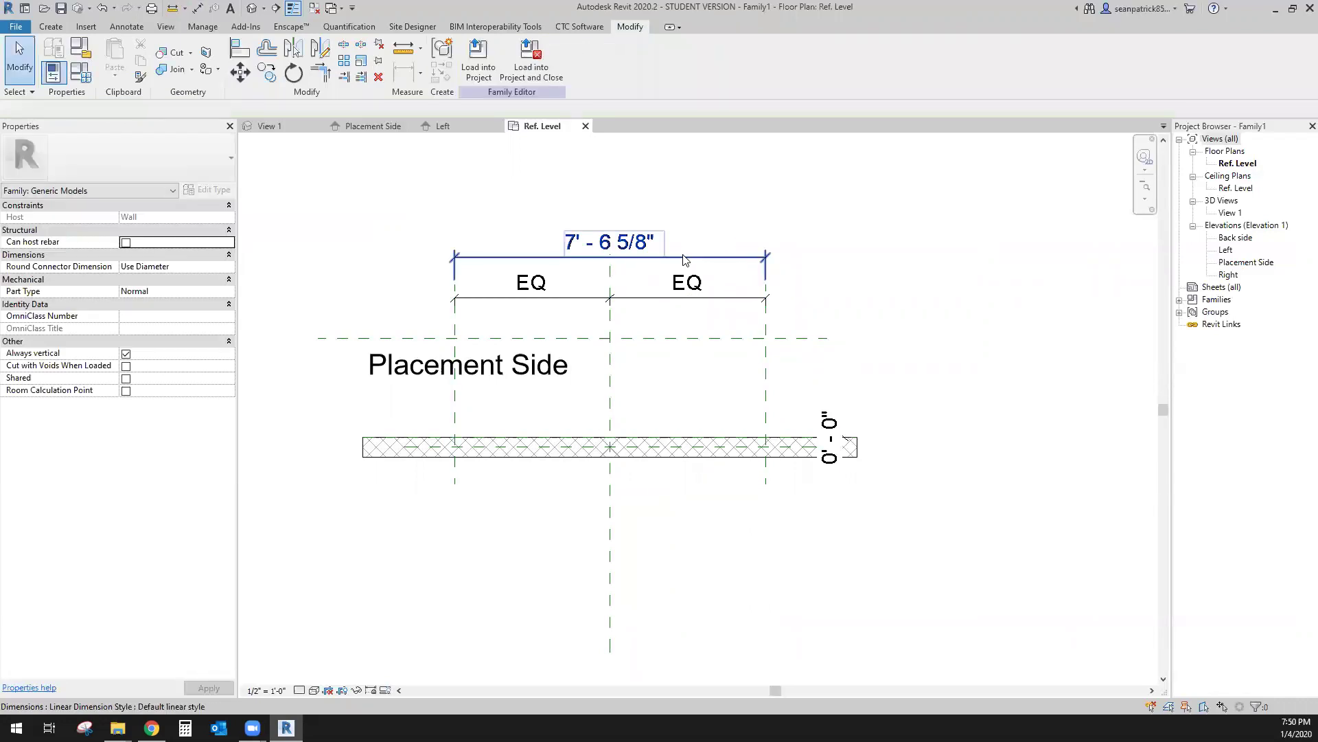
Step: Add a 2' - 4 19/32" dimension from the wall edge to the front reference plane
left_click(51, 26)
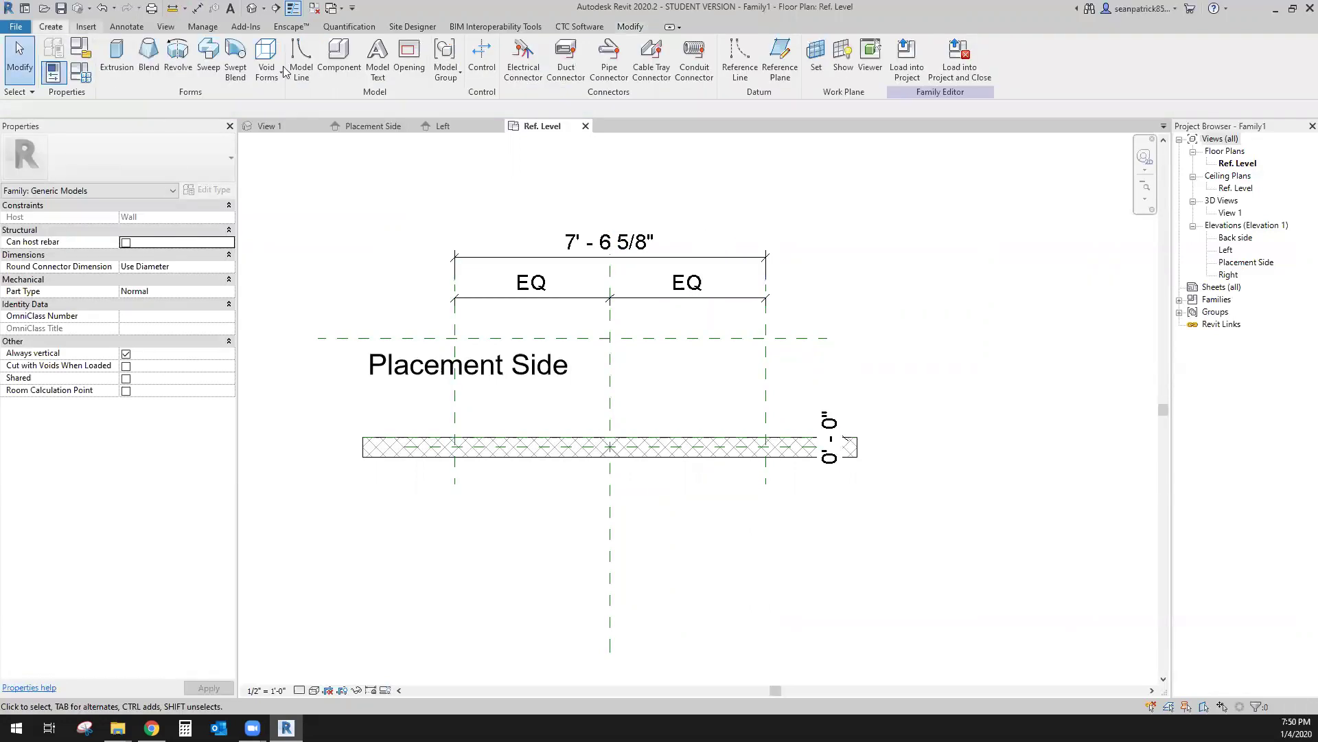
left_click(127, 26)
left_click(50, 69)
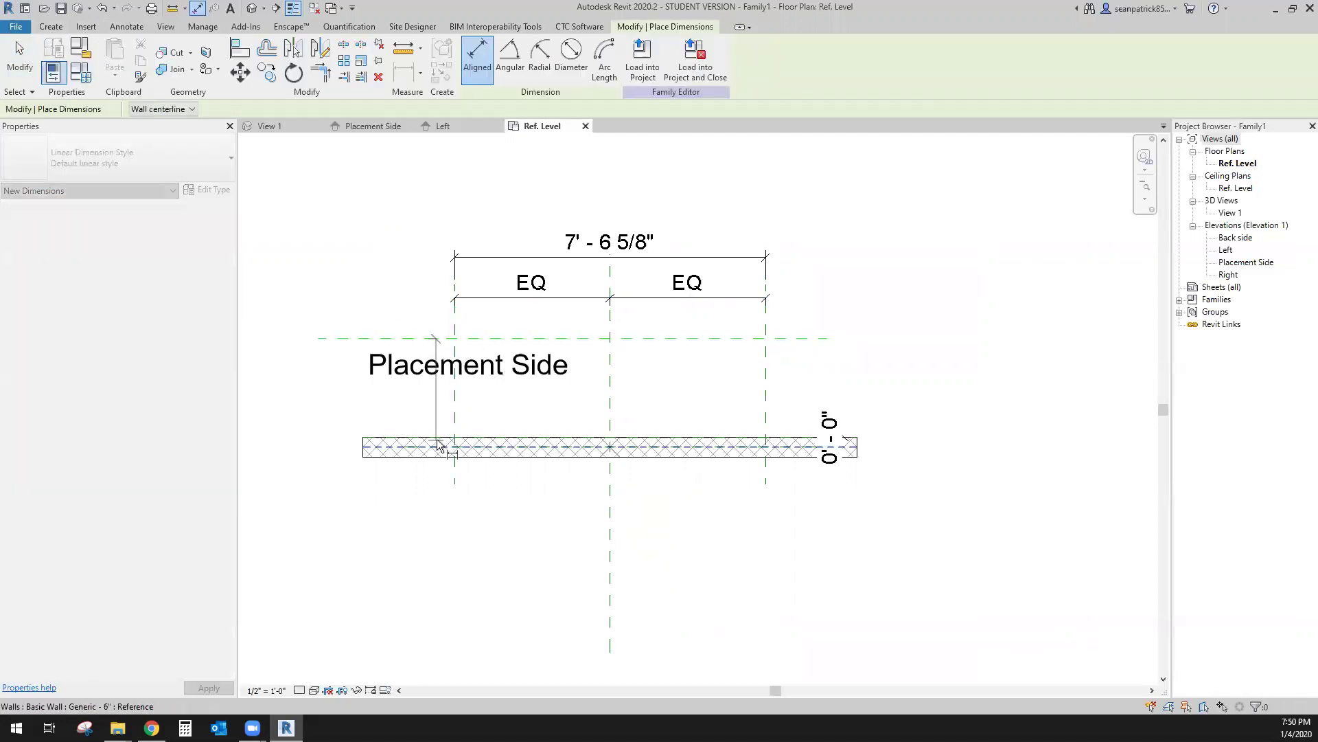
scroll(437, 445, "up", 2)
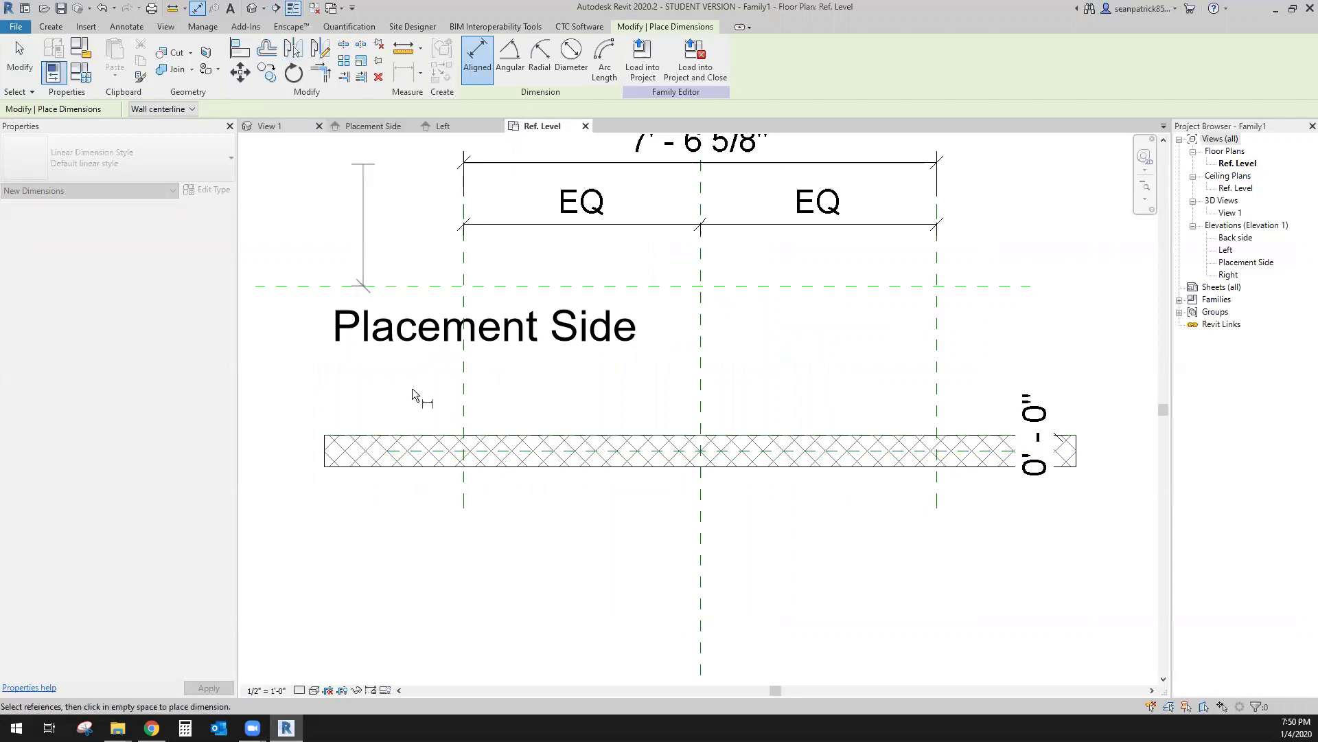
key("Tab")
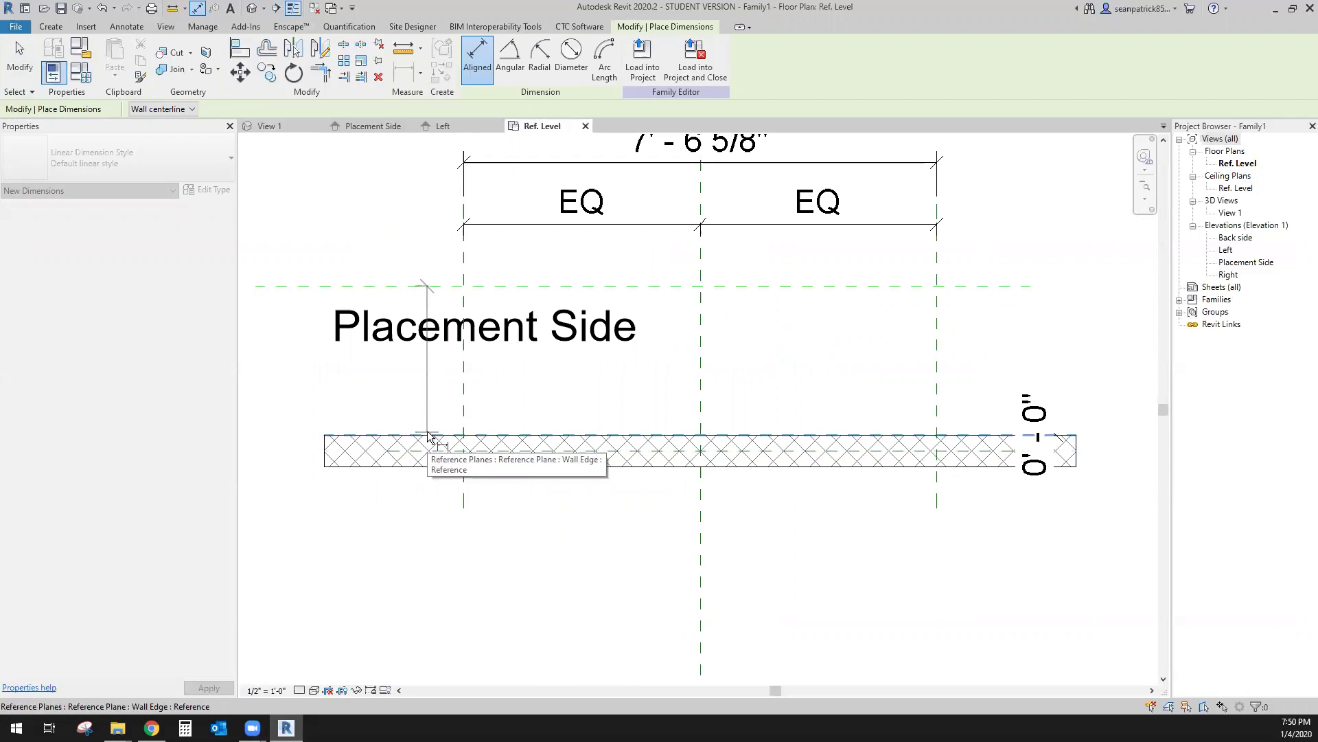
left_click(427, 436)
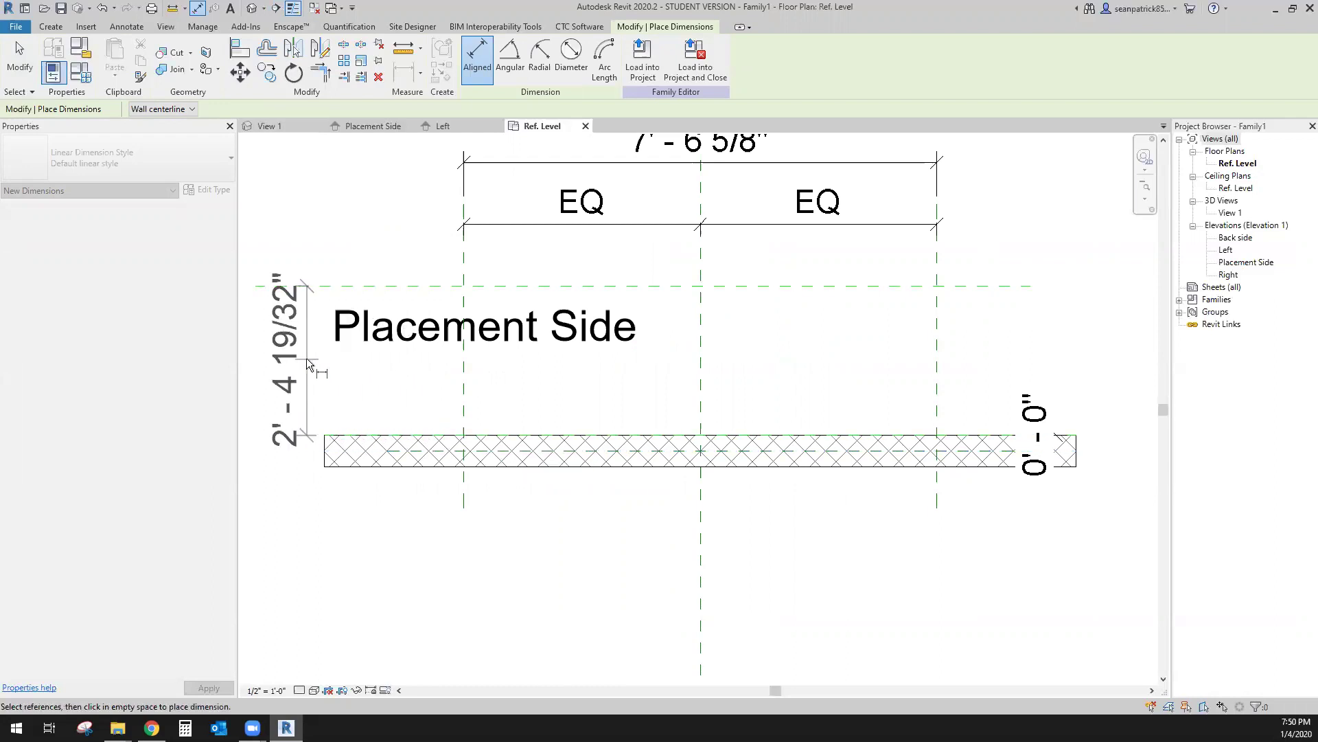
middle_click_drag(357, 388, 506, 412)
left_click(386, 393)
scroll(394, 474, "down", 2)
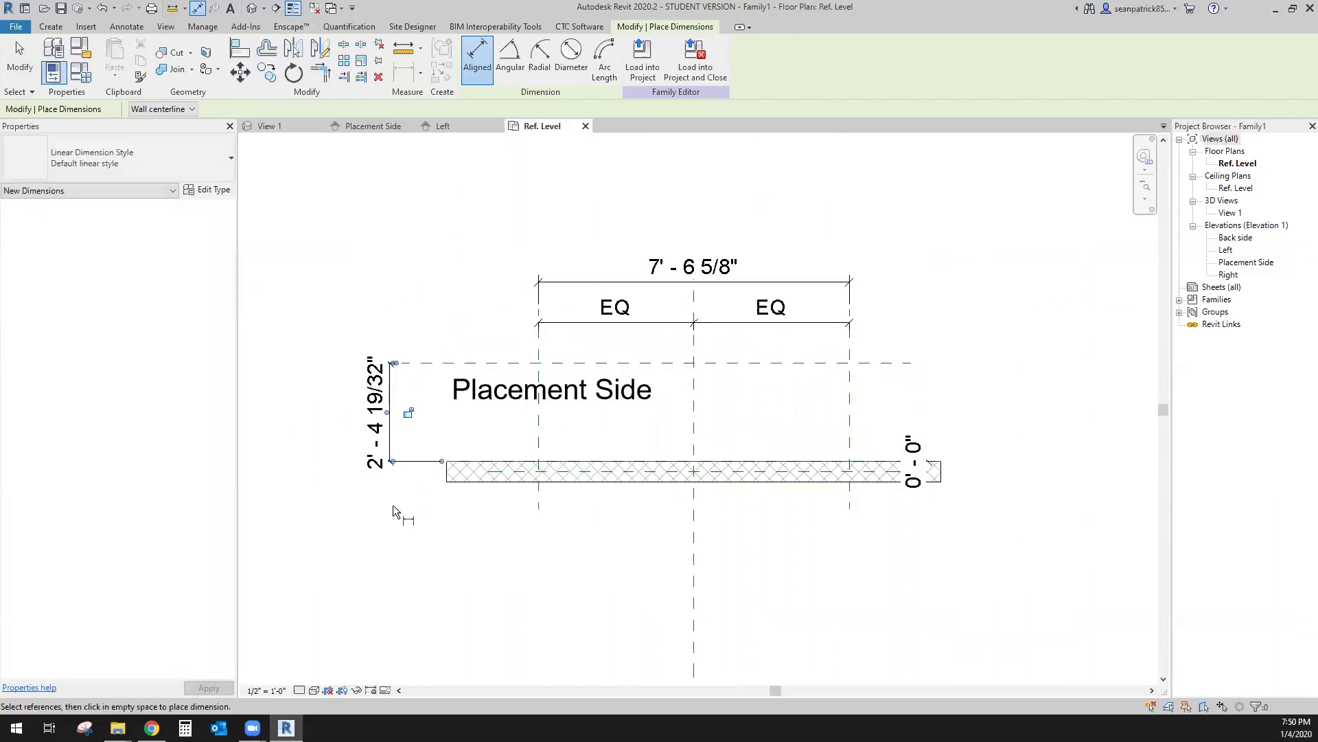
key("Escape")
key("Escape")
left_click(393, 448)
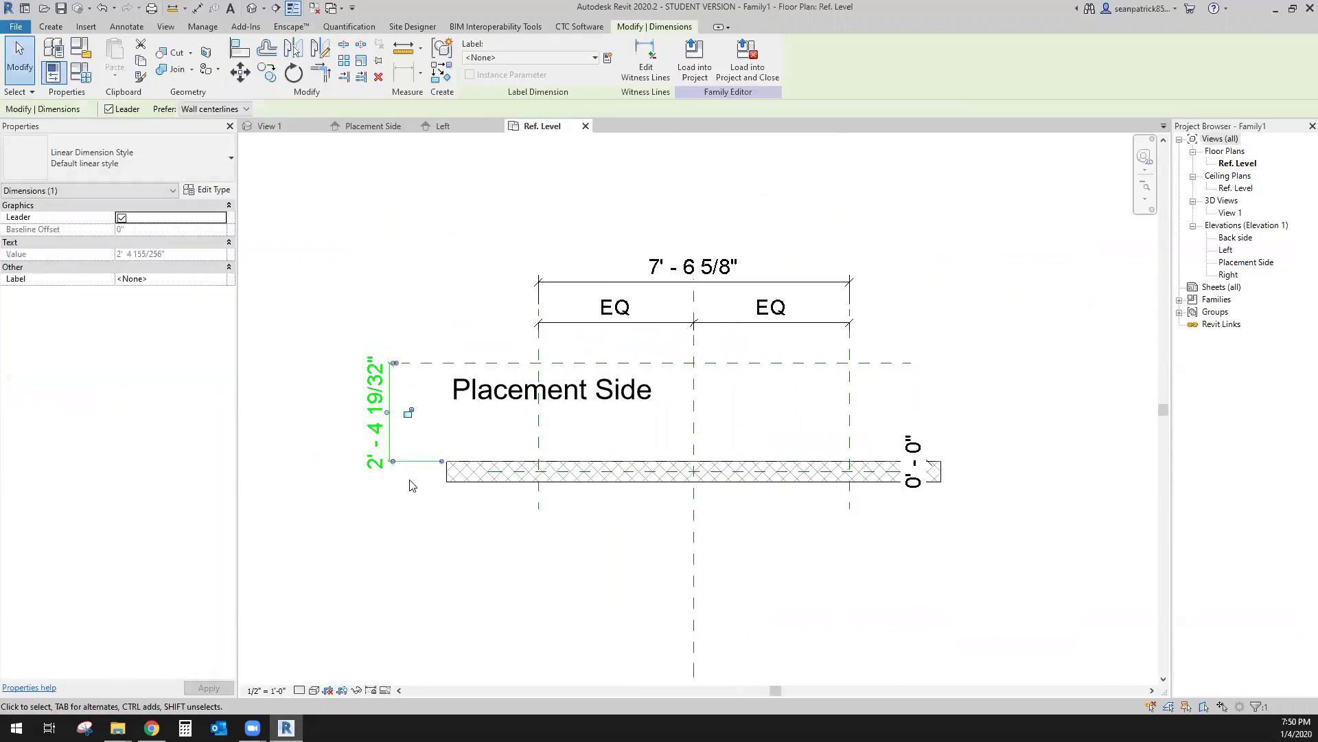
middle_click_drag(626, 538, 553, 523)
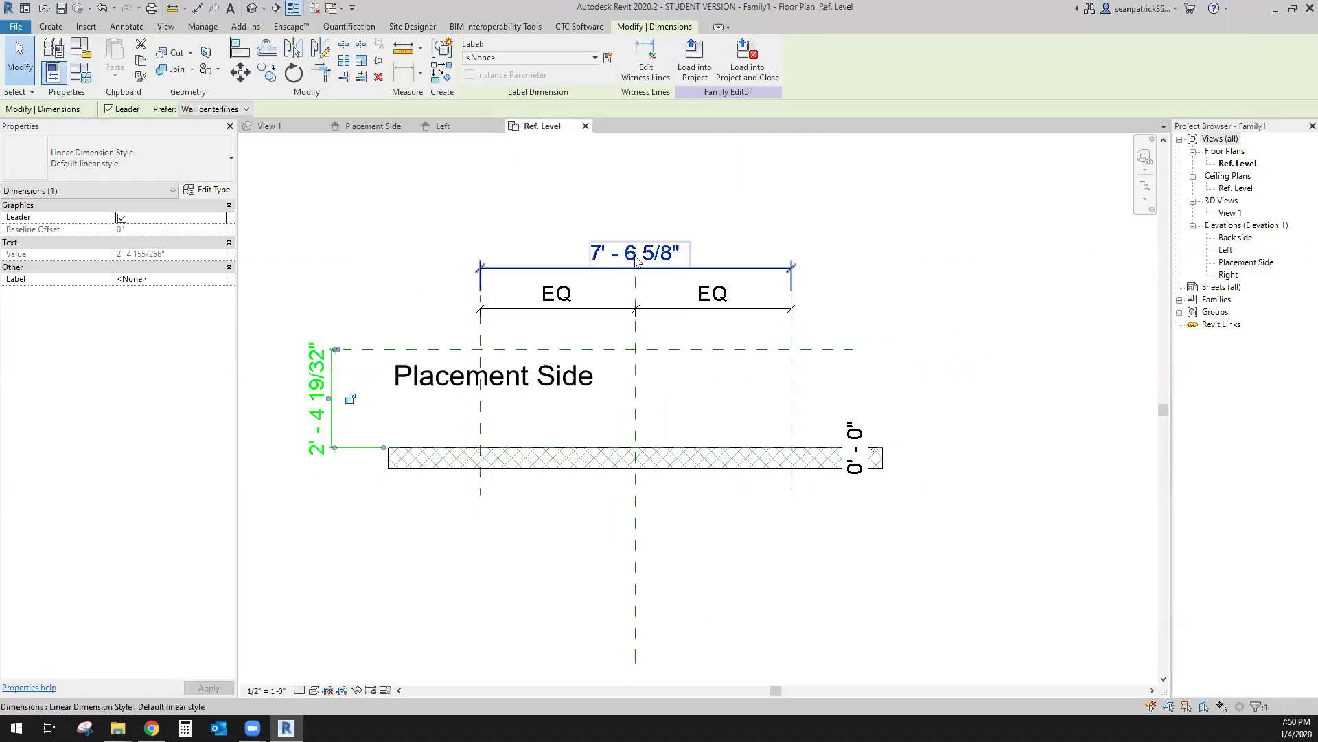
left_click(421, 303)
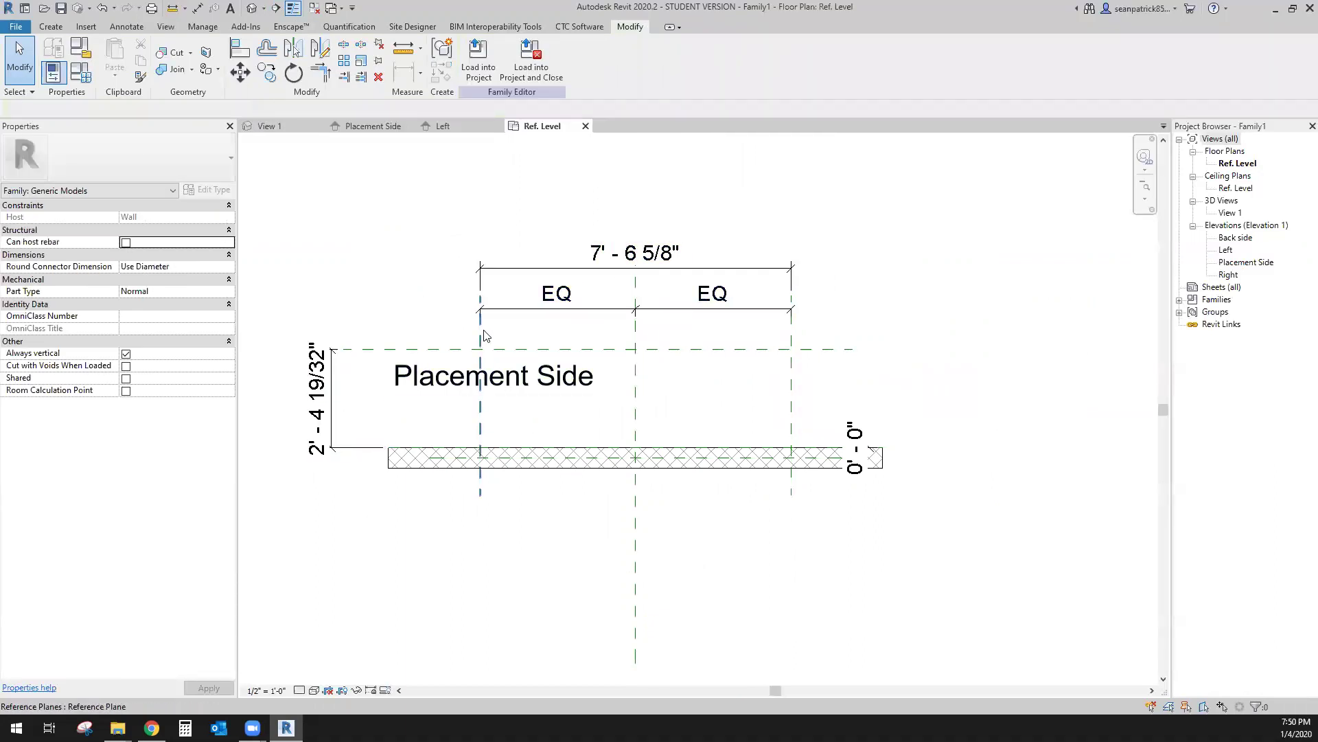
left_click(482, 335)
left_click(791, 399)
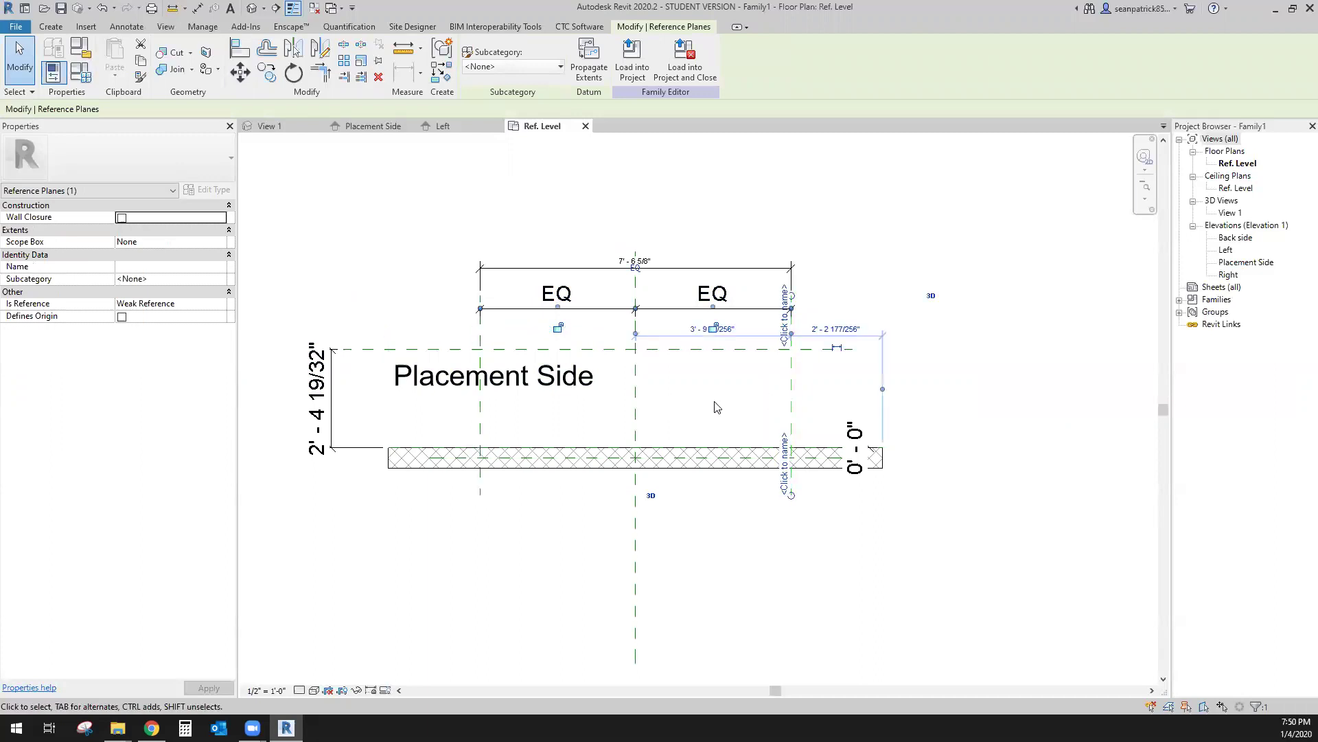
left_click(219, 304)
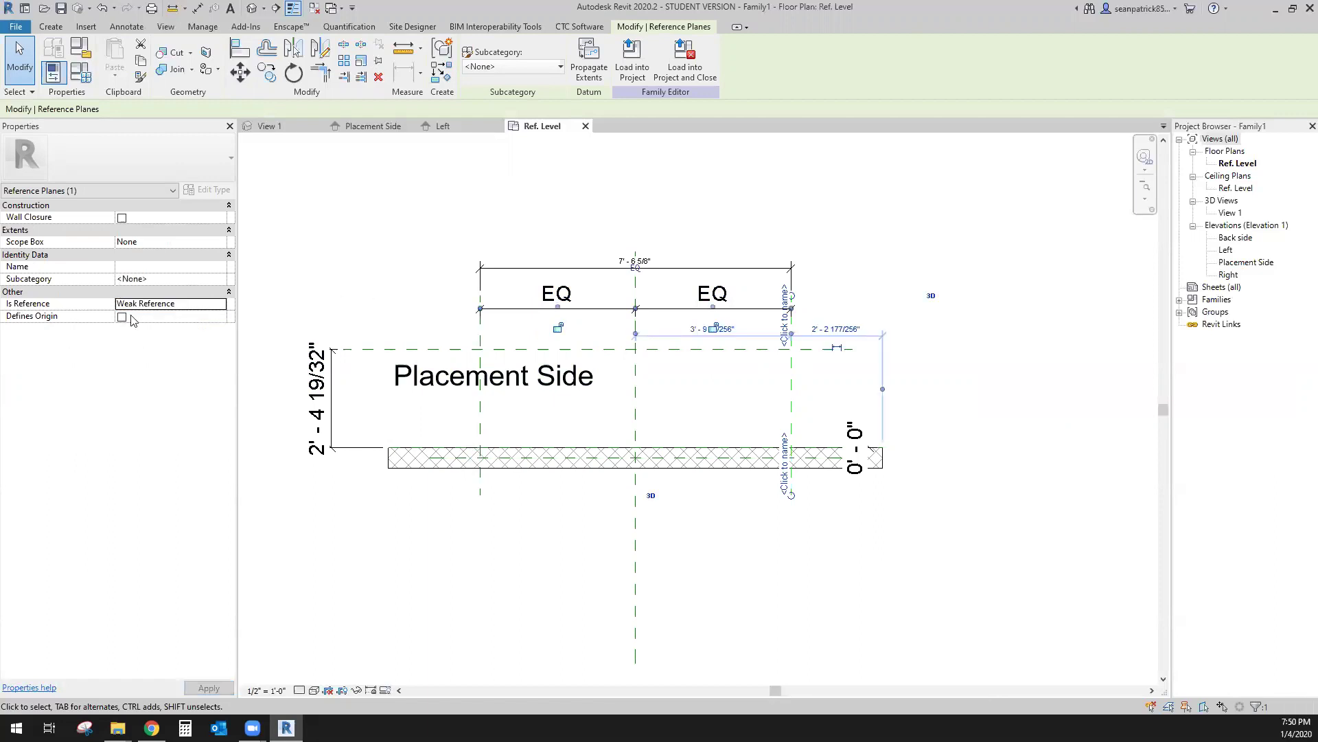
left_click(394, 304)
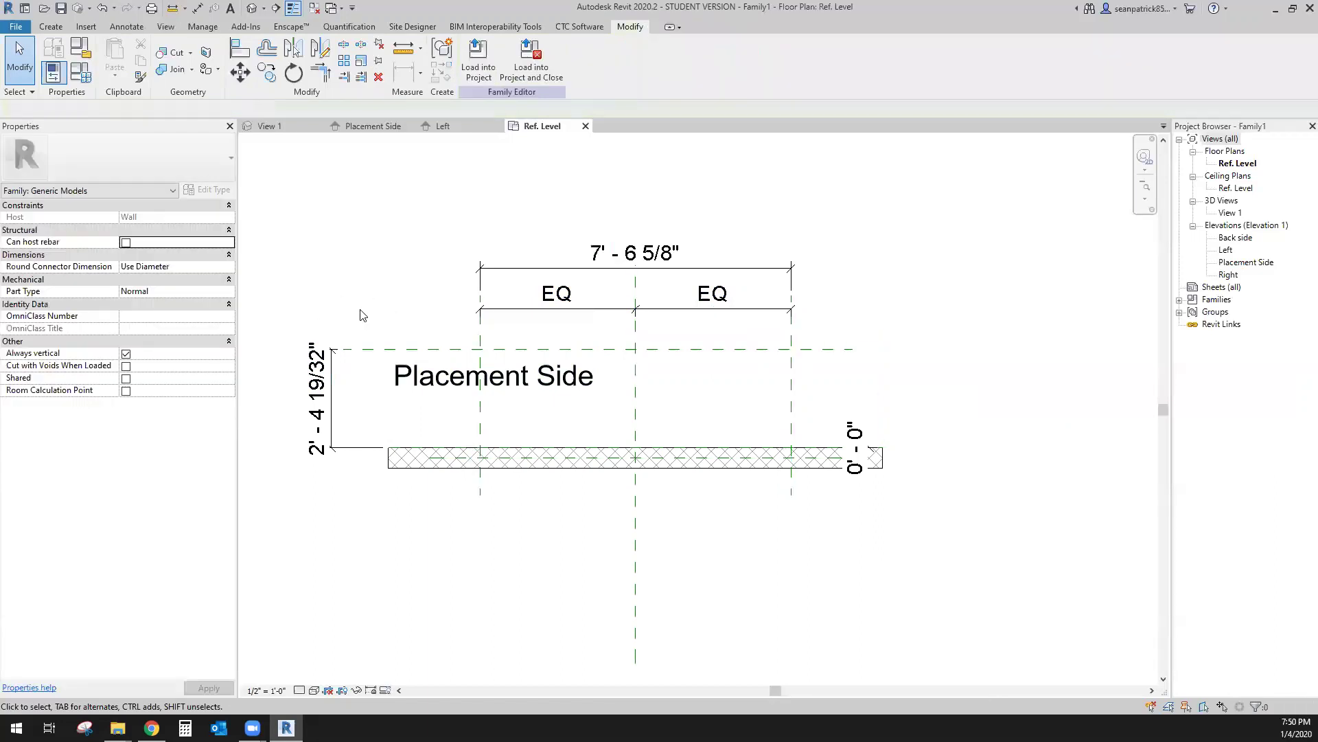
left_click(479, 499)
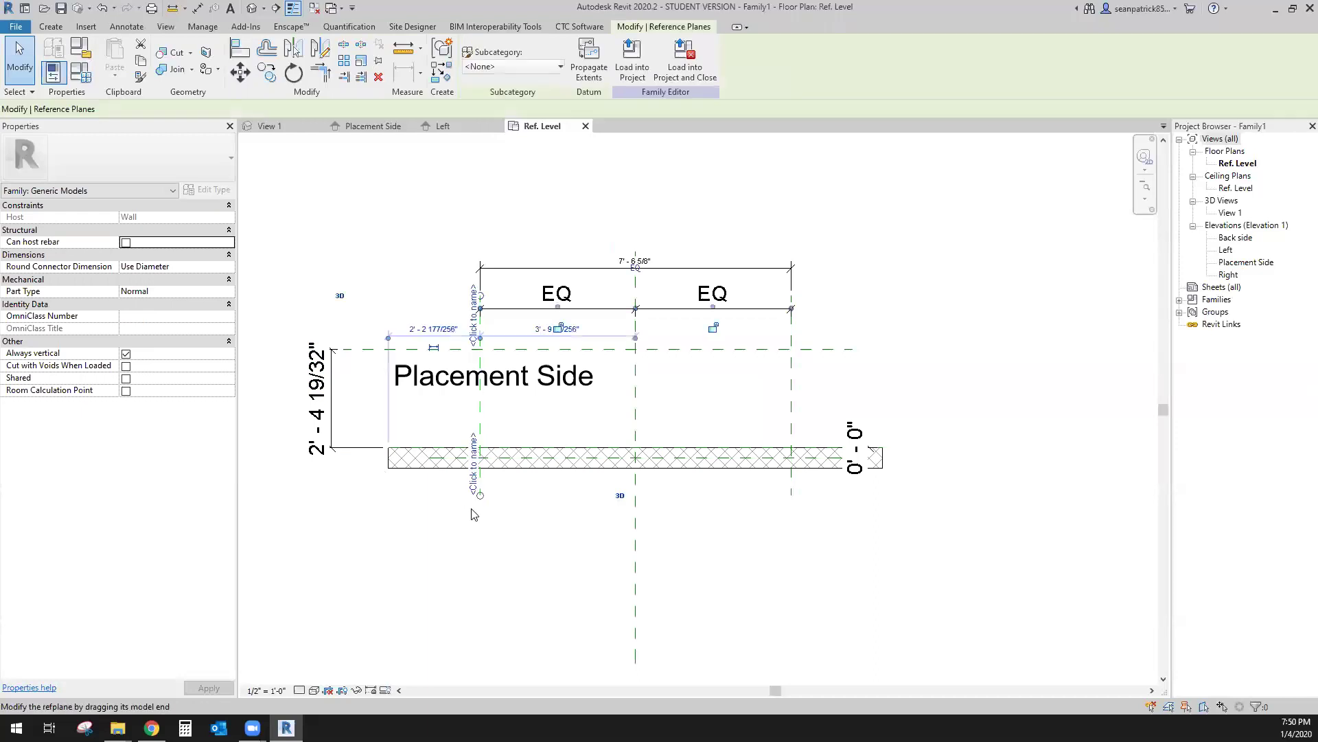
left_click(508, 571)
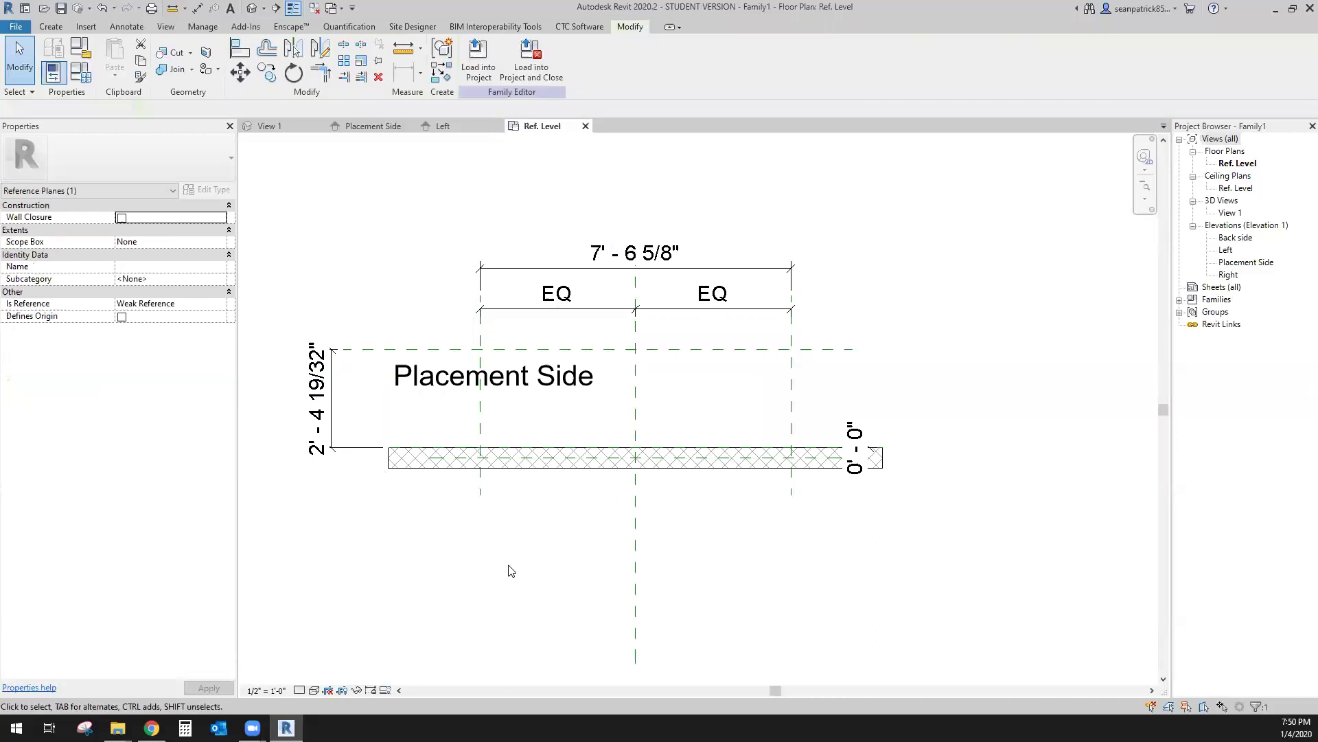
left_click(478, 490)
left_click(788, 519)
left_click(762, 550)
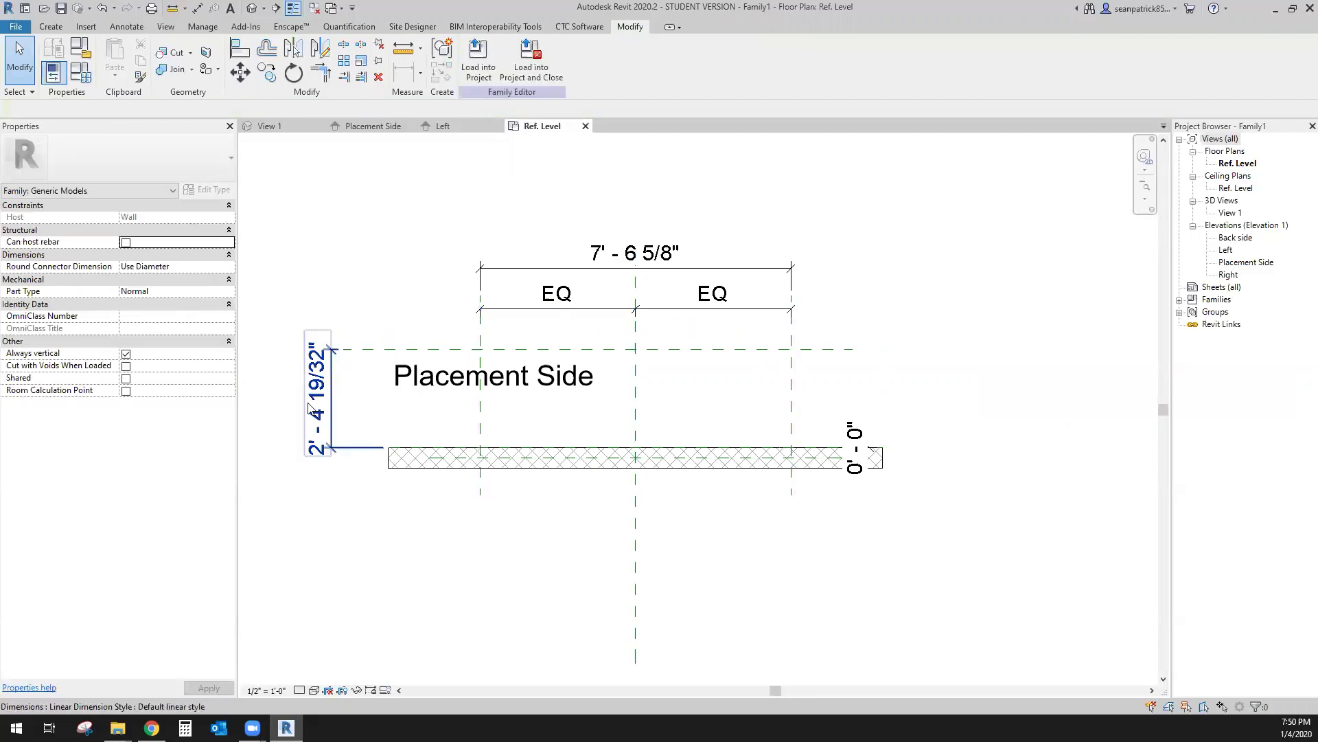
Step: Label the overall 7' - 6 5/8" dimension with a new length instance parameter
left_click(613, 266)
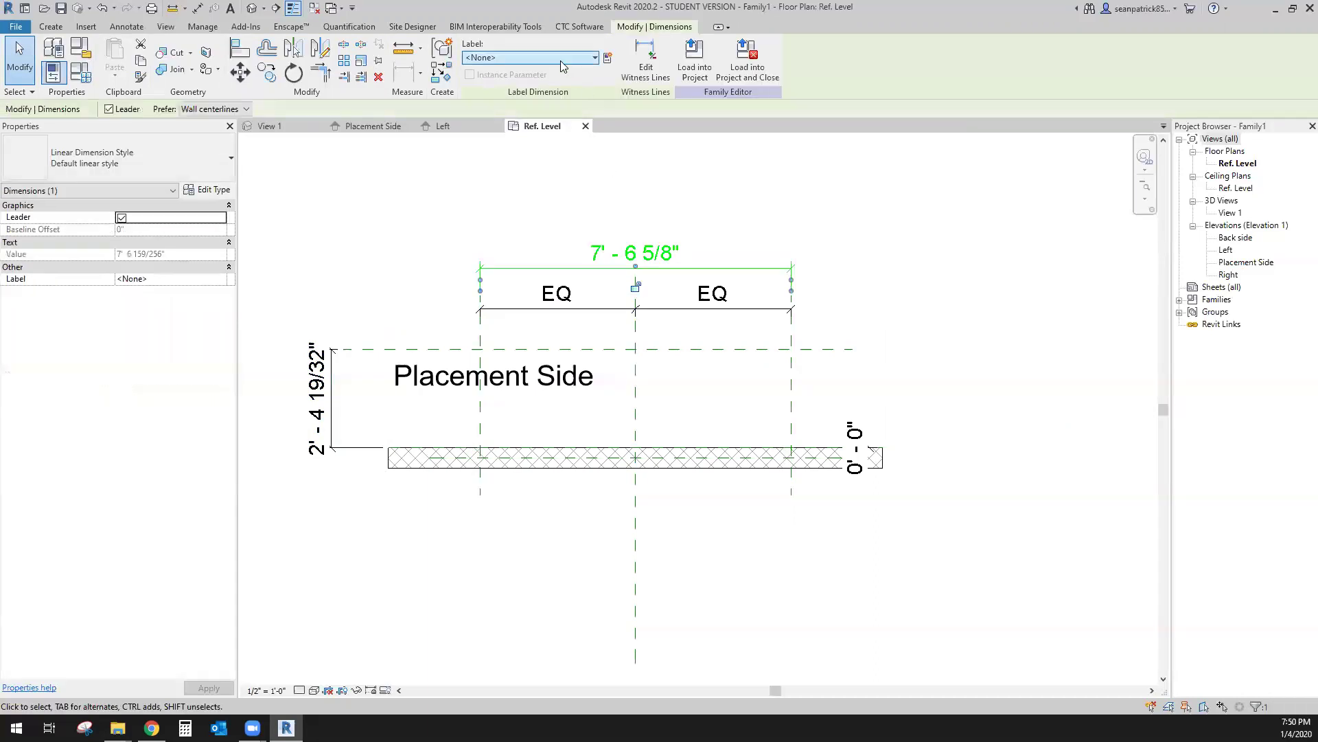
left_click(607, 60)
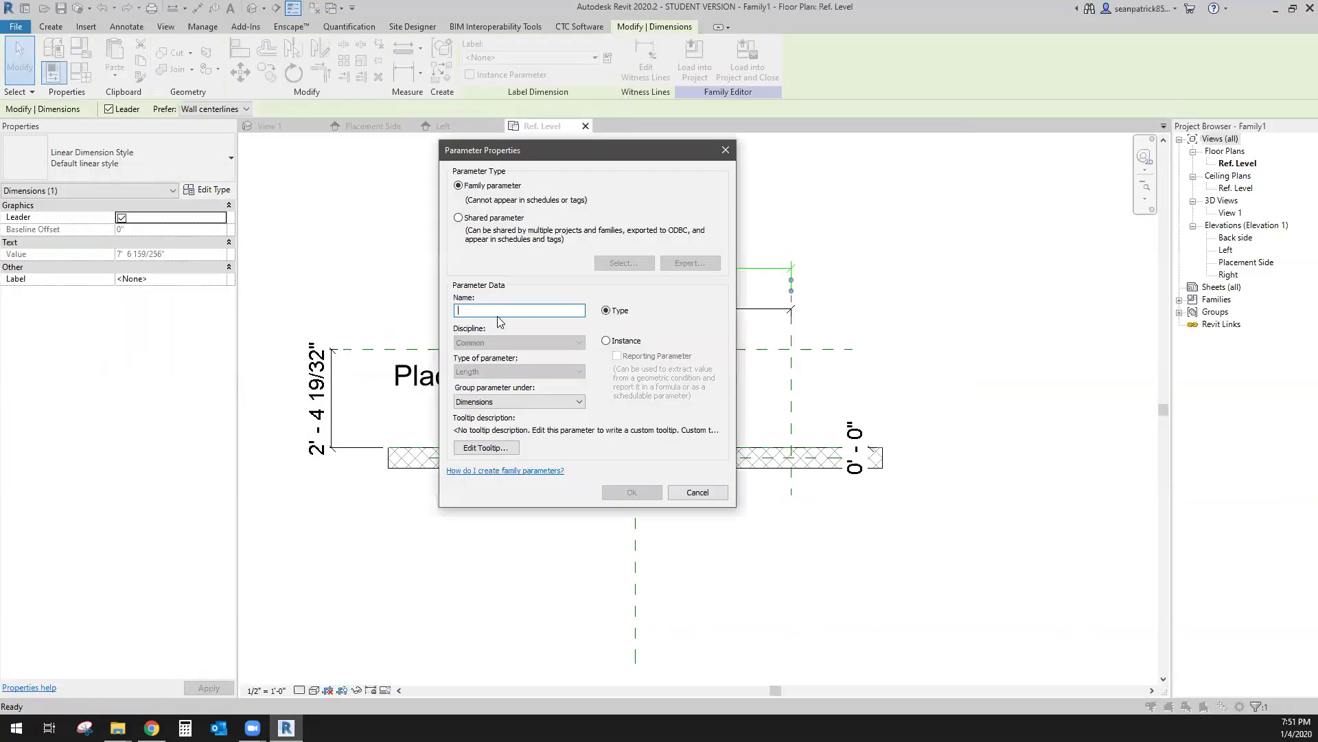
left_click(606, 340)
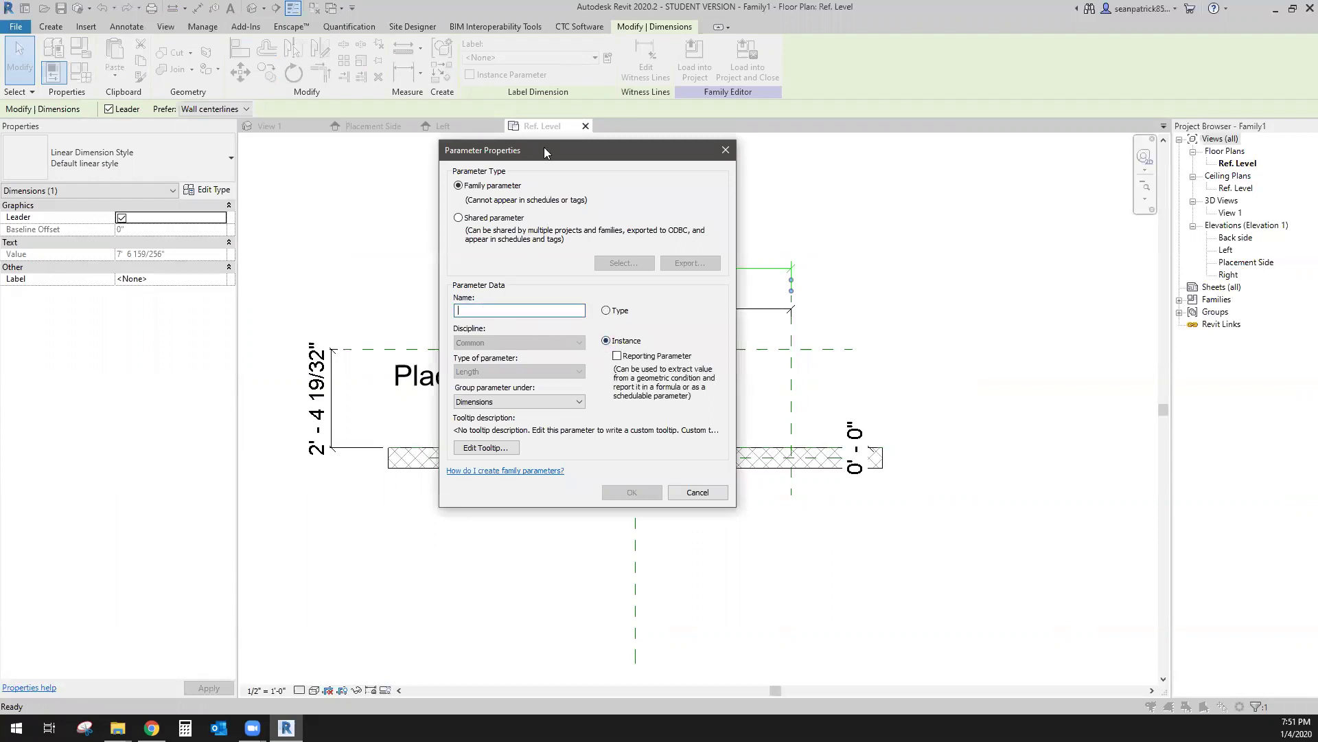
left_click_drag(545, 148, 822, 175)
type("length")
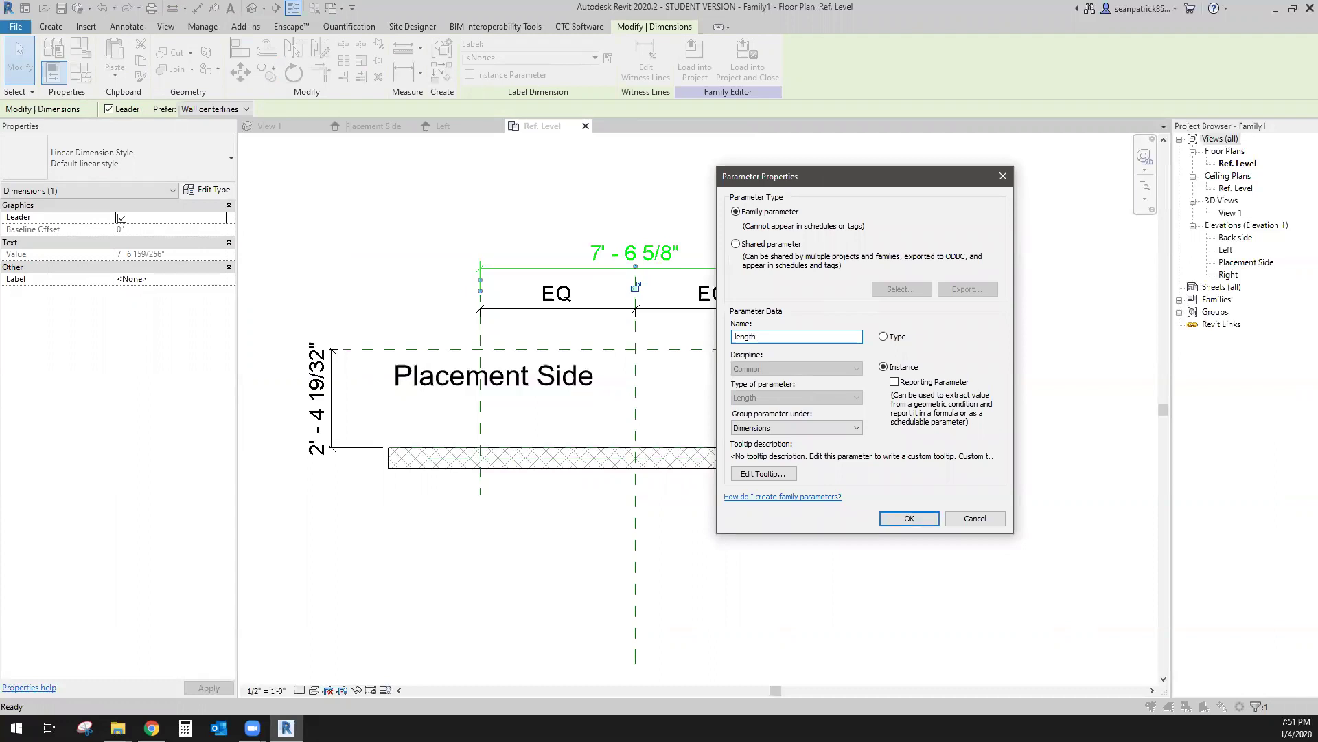
left_click(924, 518)
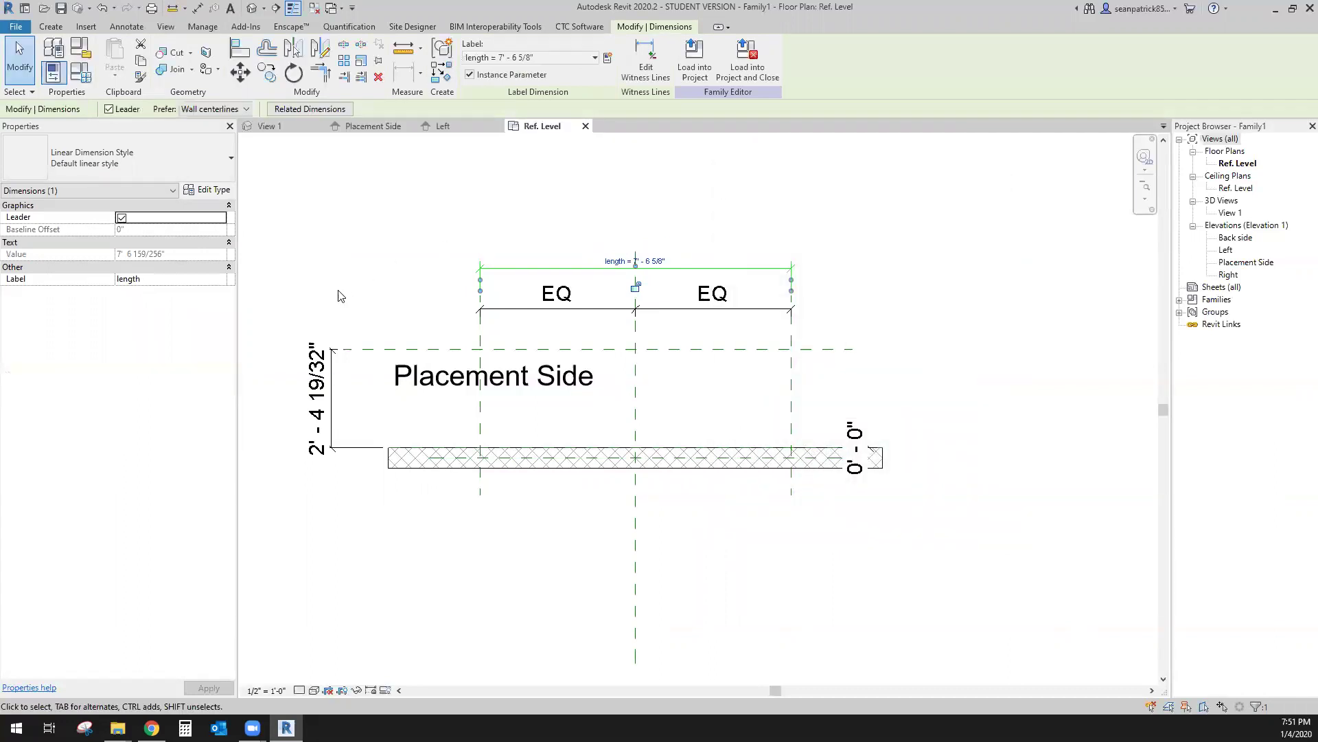
Step: Label the 2' - 4 19/32" dimension with a new depth instance parameter
left_click(335, 409)
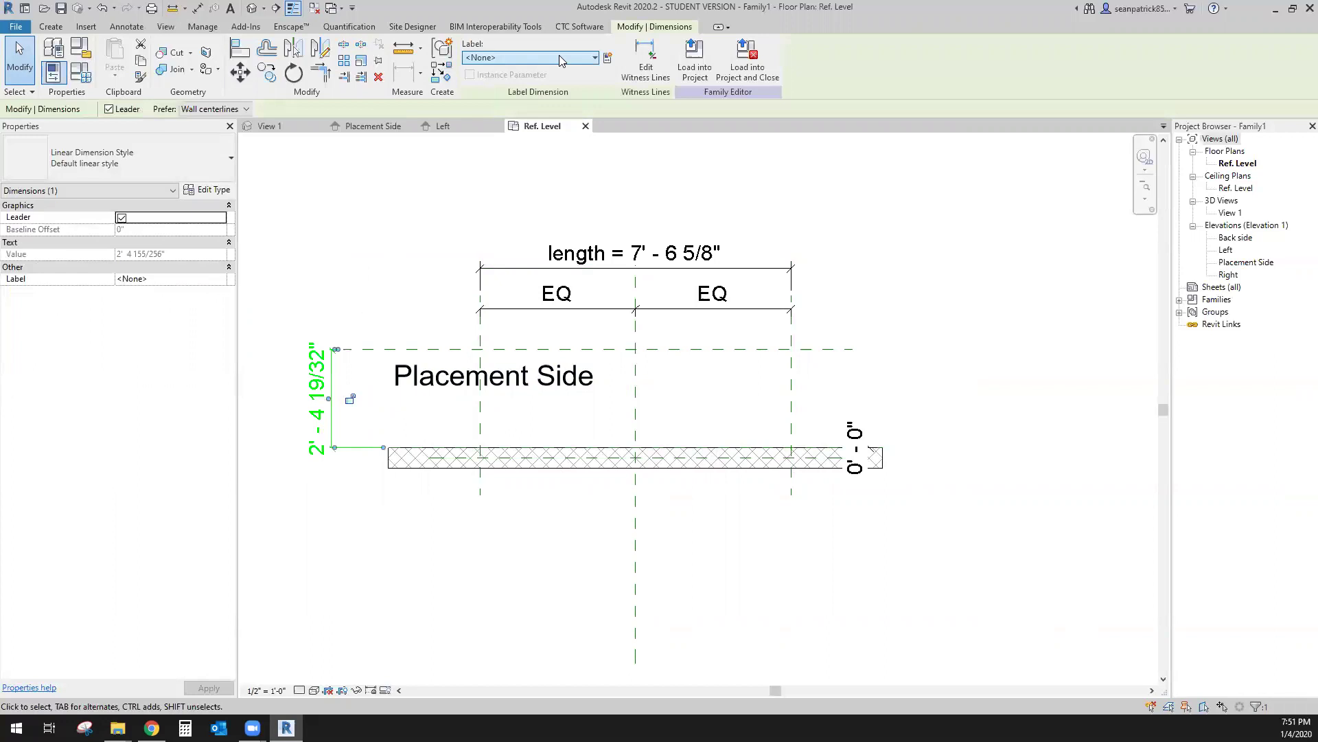
left_click(609, 58)
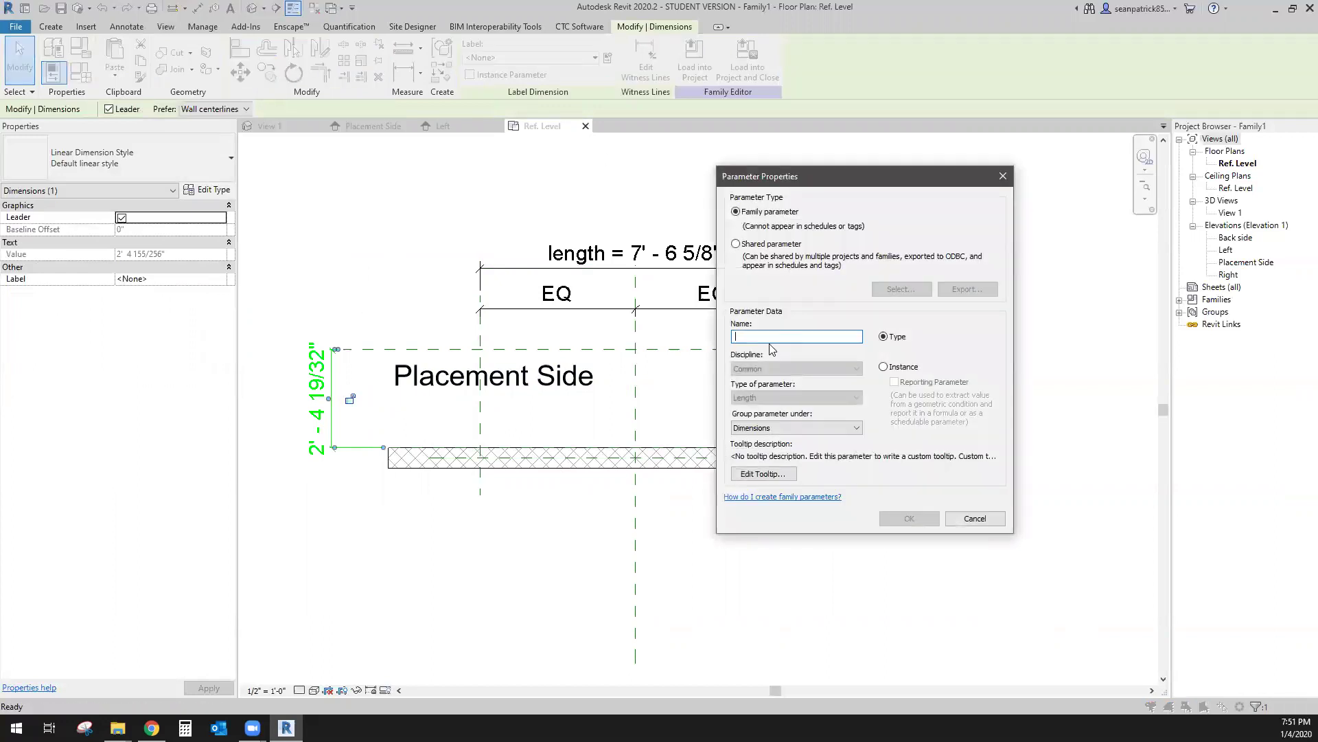
type("depth")
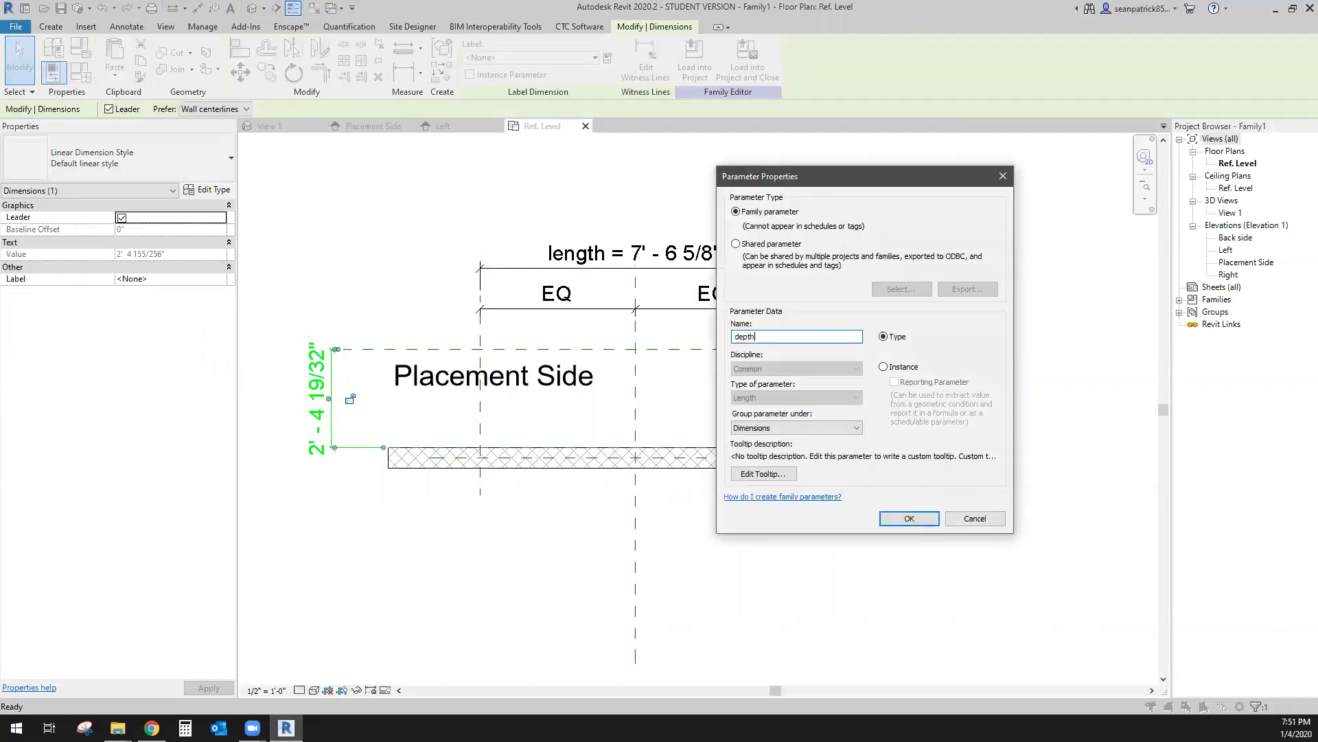
left_click(885, 368)
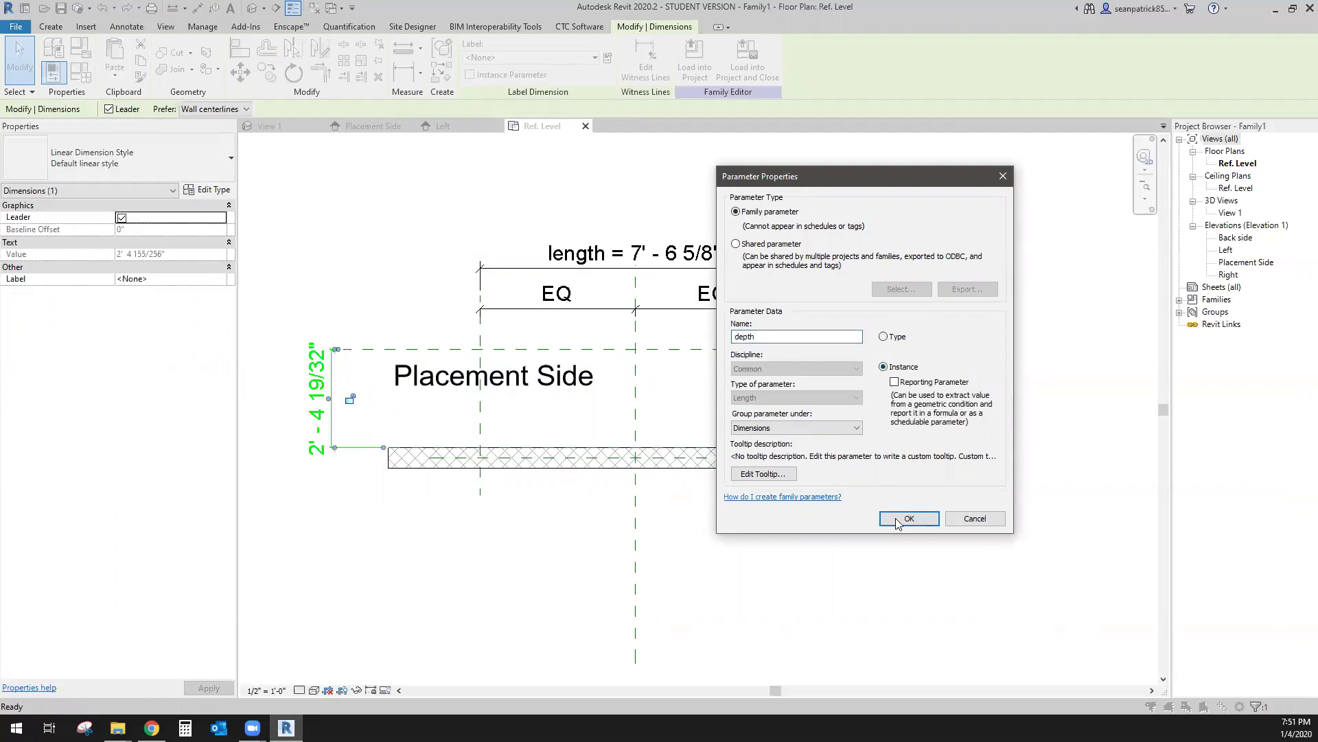
left_click(899, 518)
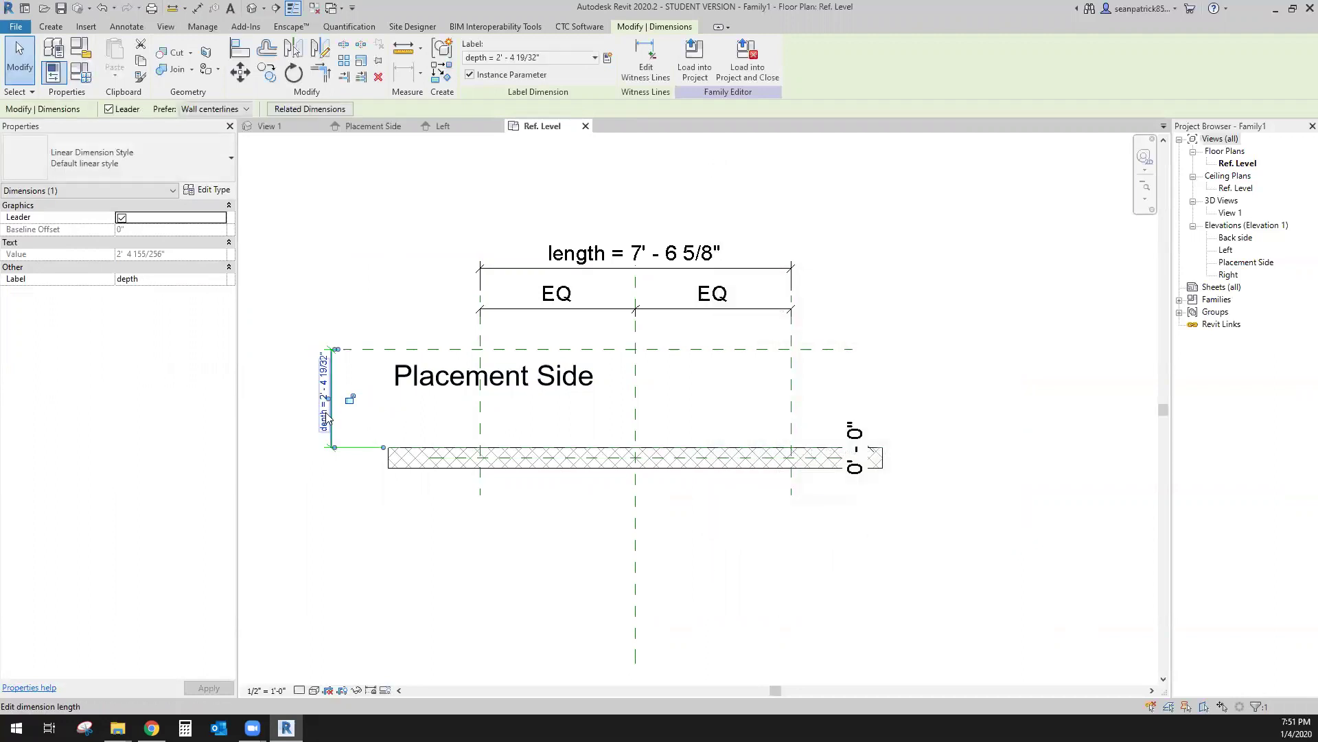
left_click(530, 268)
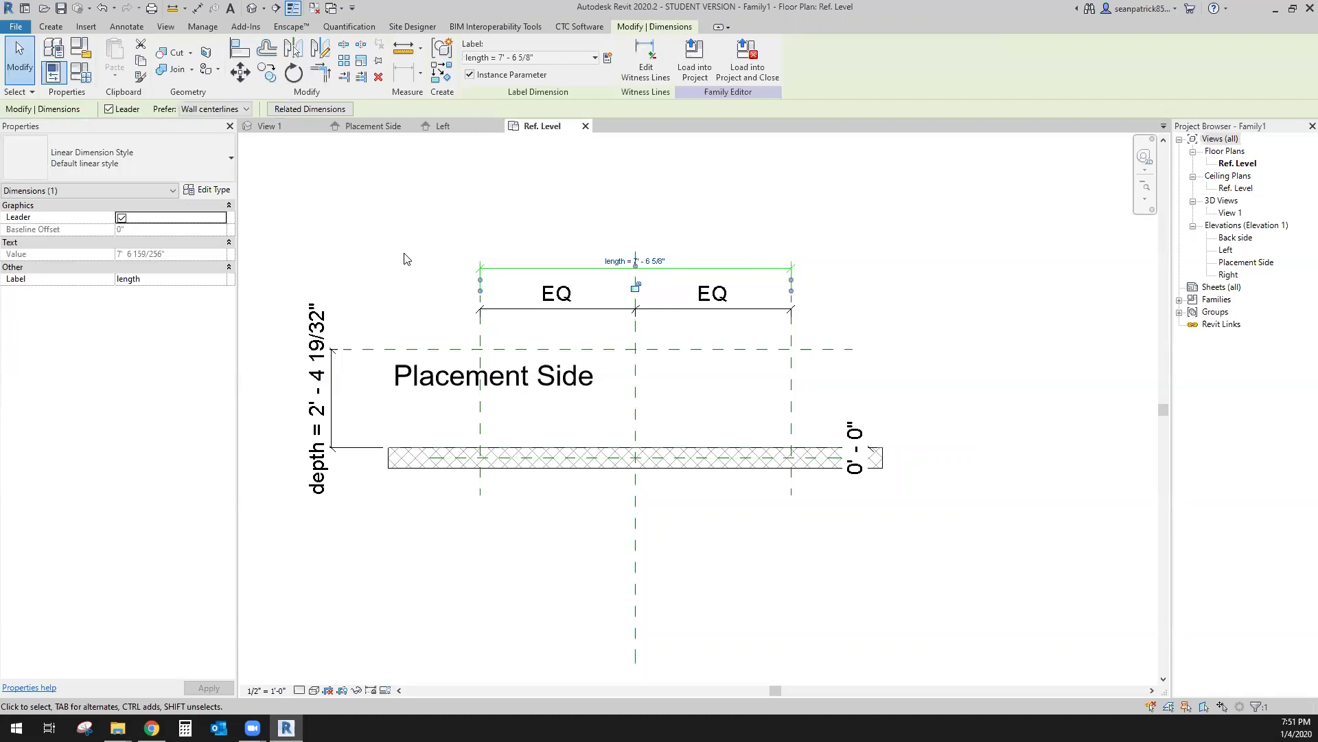
left_click(393, 245)
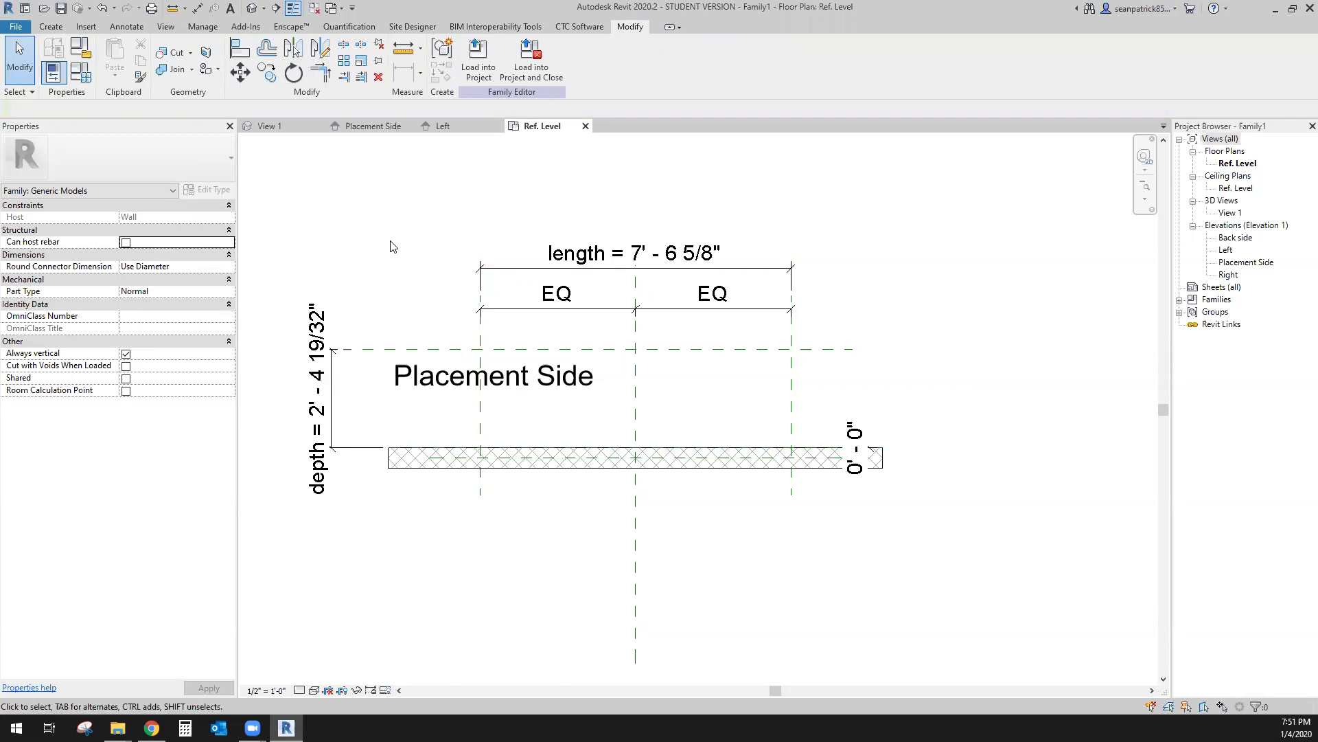
Step: Start an extrusion and sketch a rectangular shelf outline above the wall
left_click(51, 26)
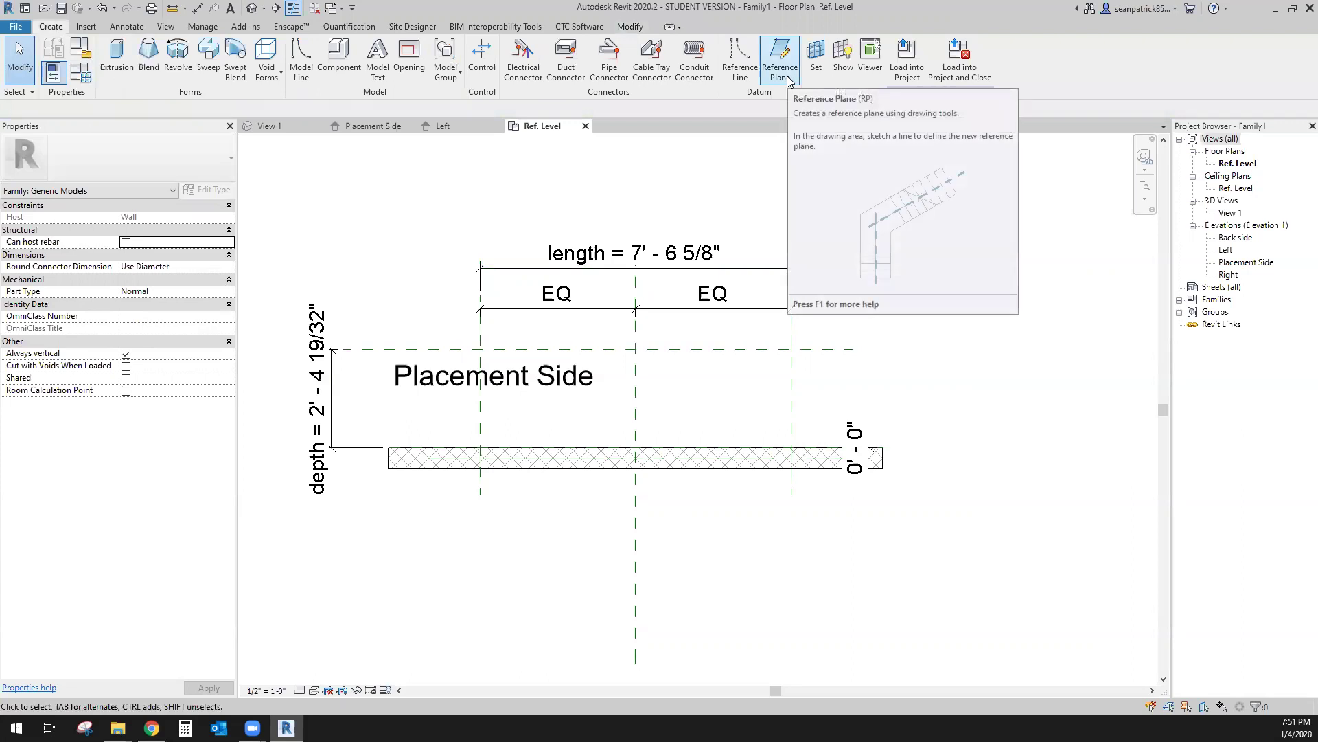
left_click(739, 72)
left_click(28, 51)
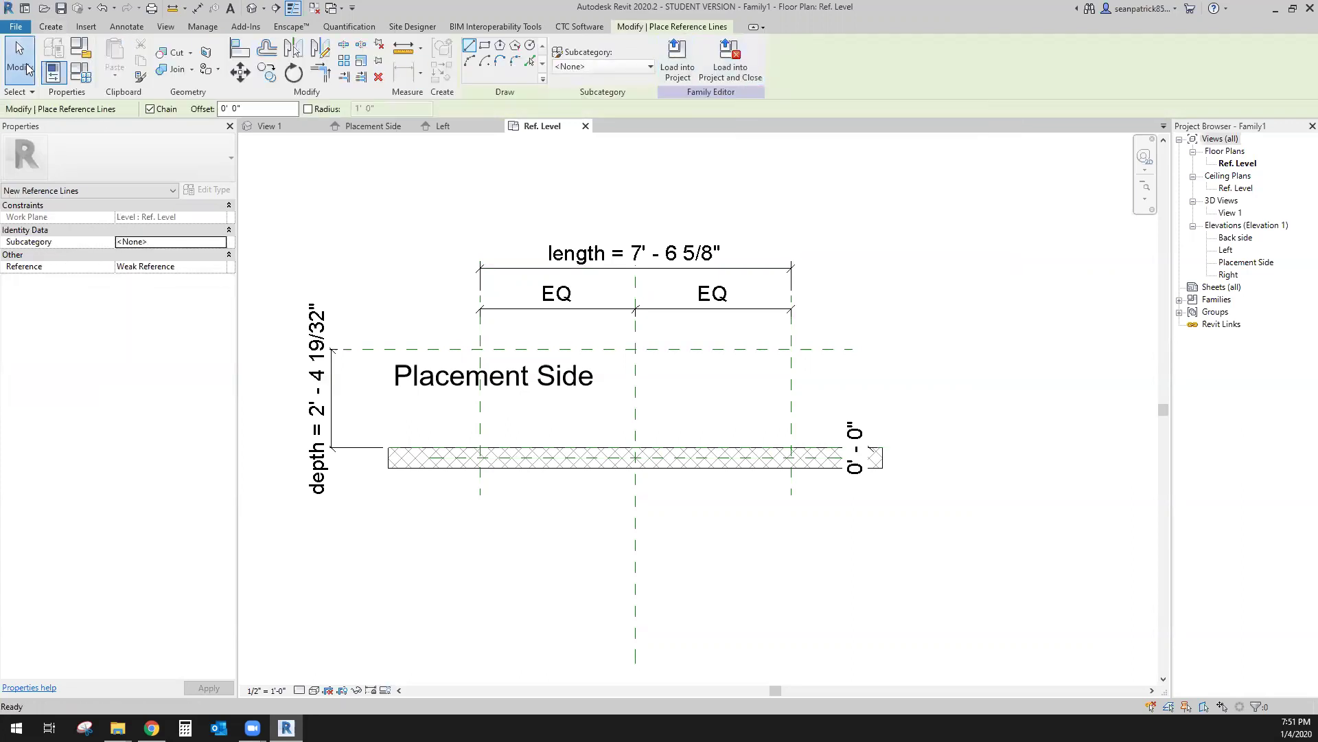
left_click(52, 27)
left_click(114, 69)
scroll(570, 392, "up", 2)
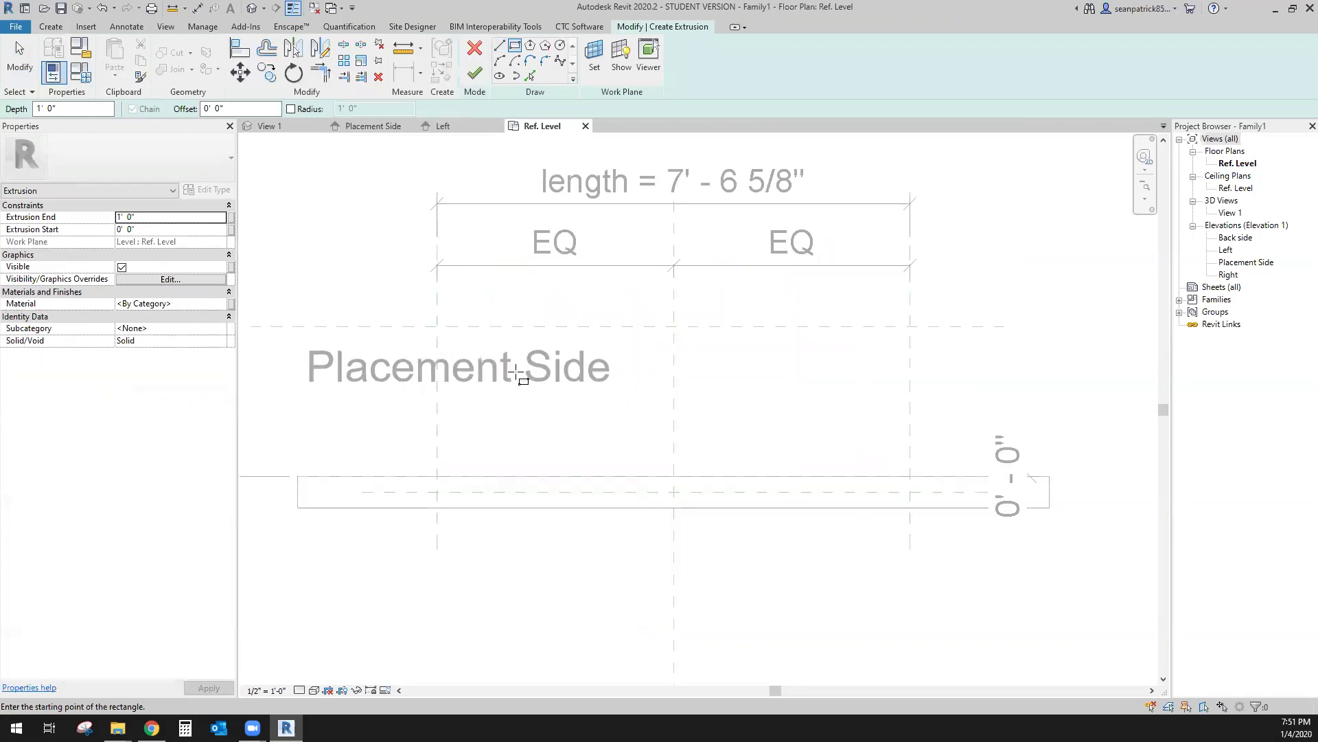
left_click(499, 362)
left_click(886, 434)
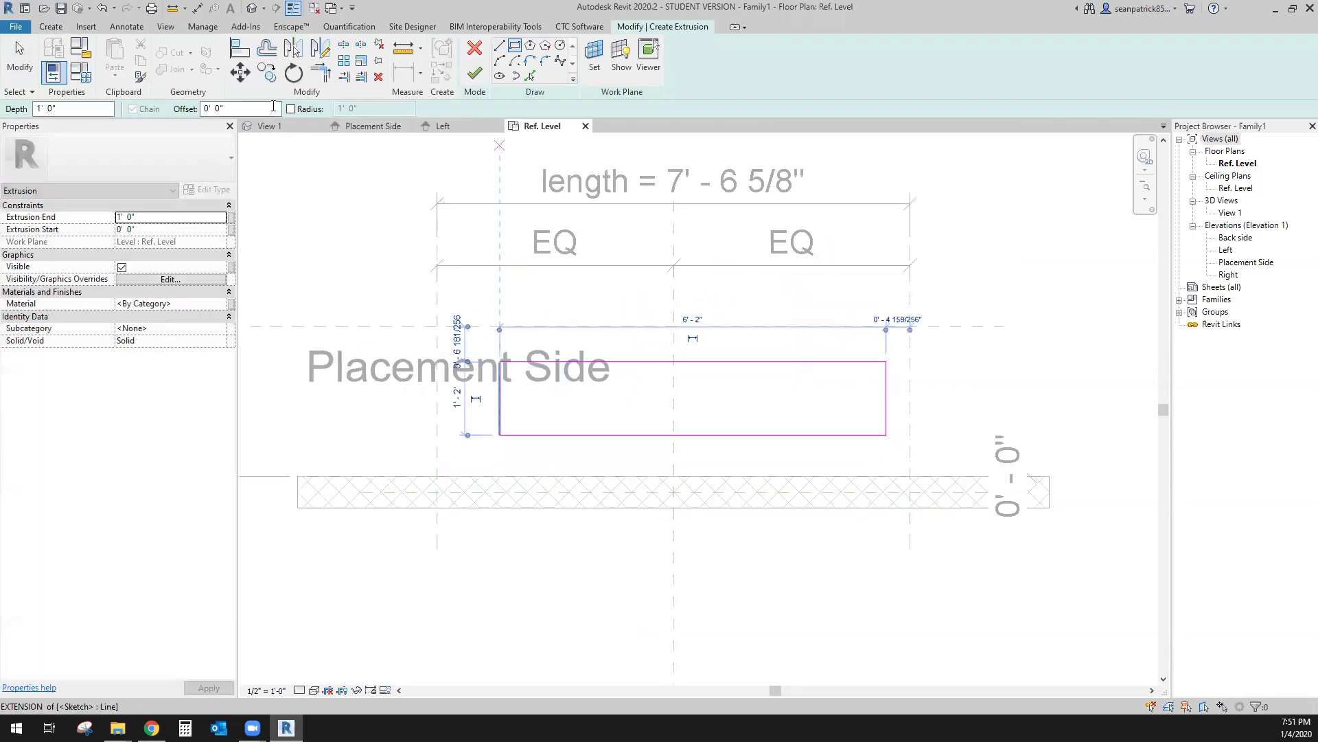
Step: Align the rectangle's left, right and front edges to the reference planes and its back edge to the wall face
left_click(241, 48)
left_click(460, 423)
left_click(500, 402)
left_click(910, 401)
left_click(886, 383)
left_click(931, 328)
left_click(820, 364)
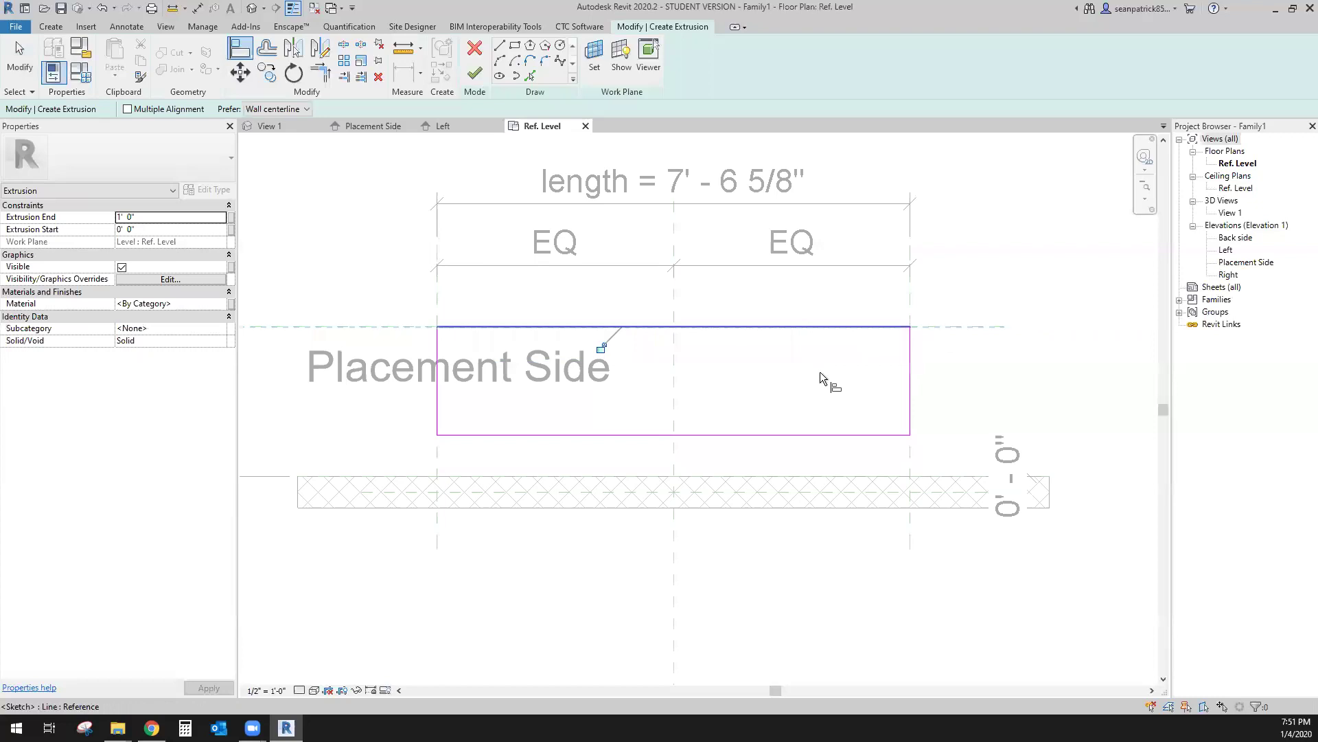
middle_click_drag(380, 440, 525, 464)
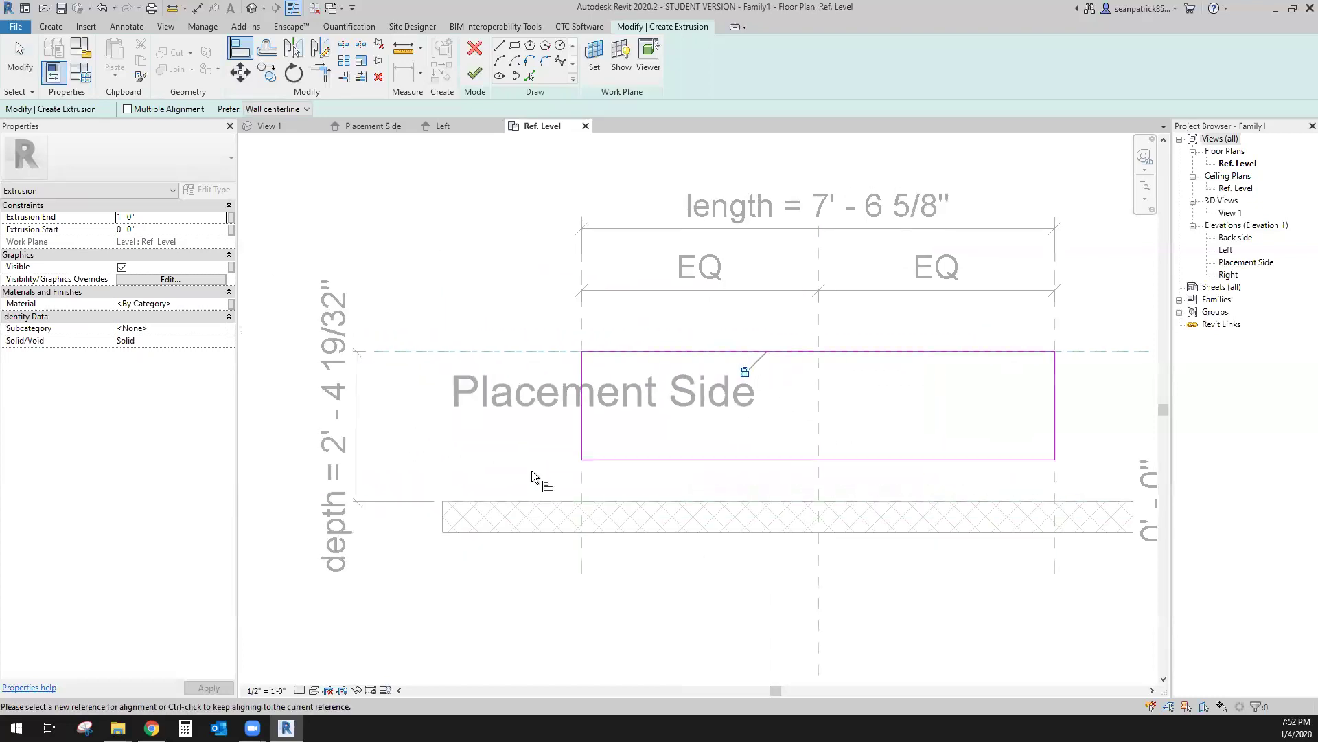
left_click(534, 496)
left_click(672, 458)
scroll(743, 455, "down", 2)
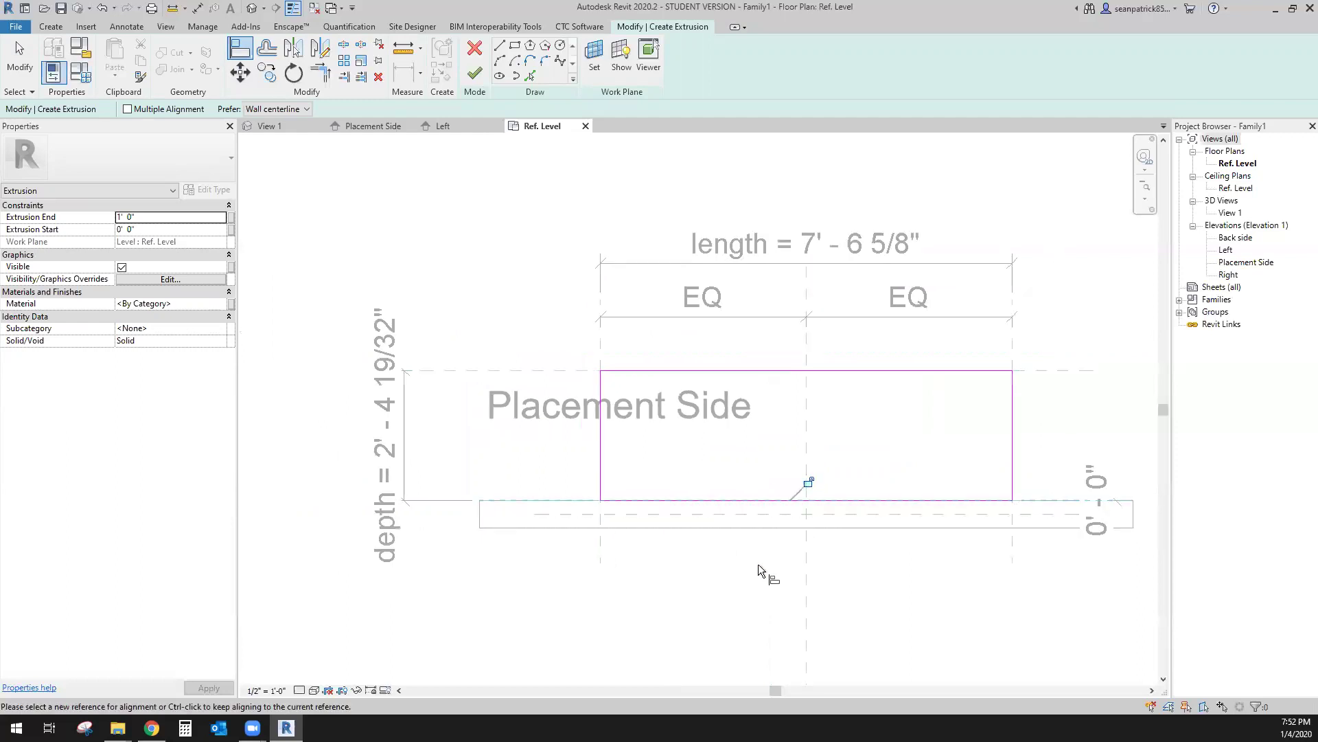
scroll(789, 528, "up", 1)
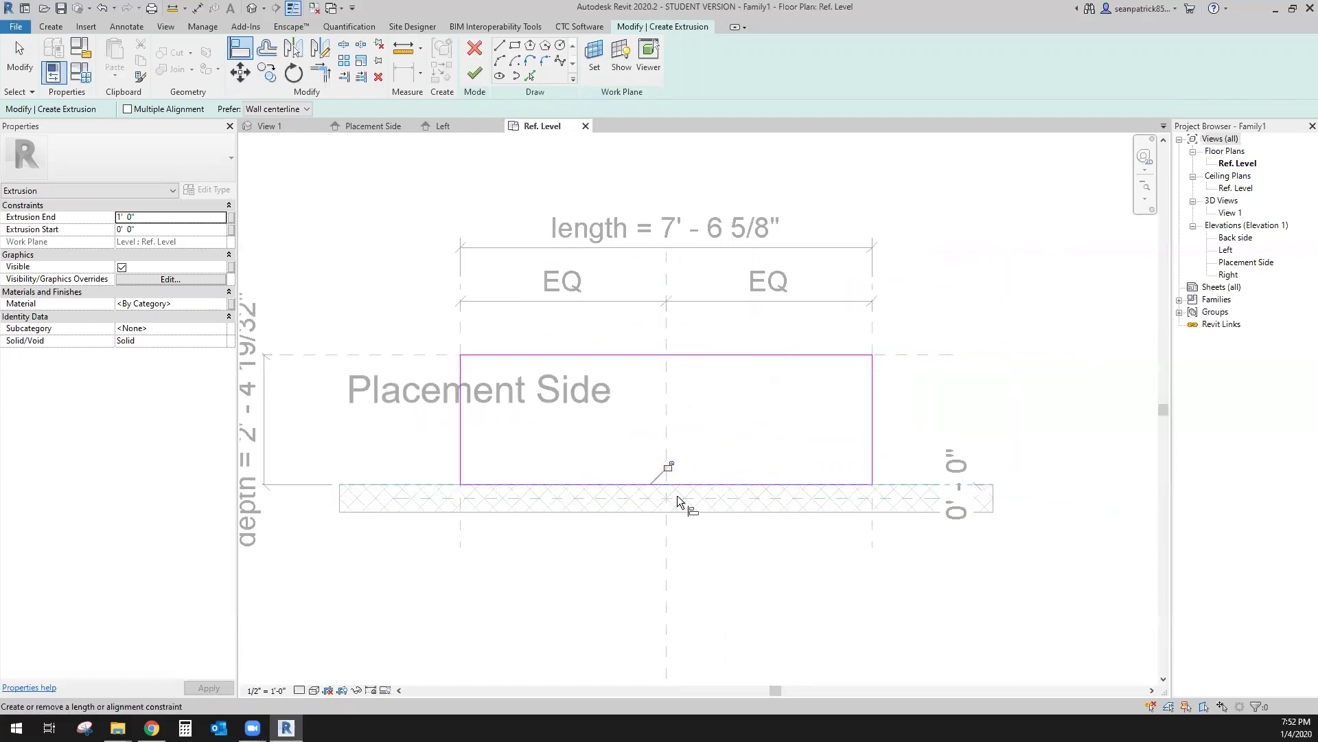
scroll(778, 555, "down", 1)
key("Escape")
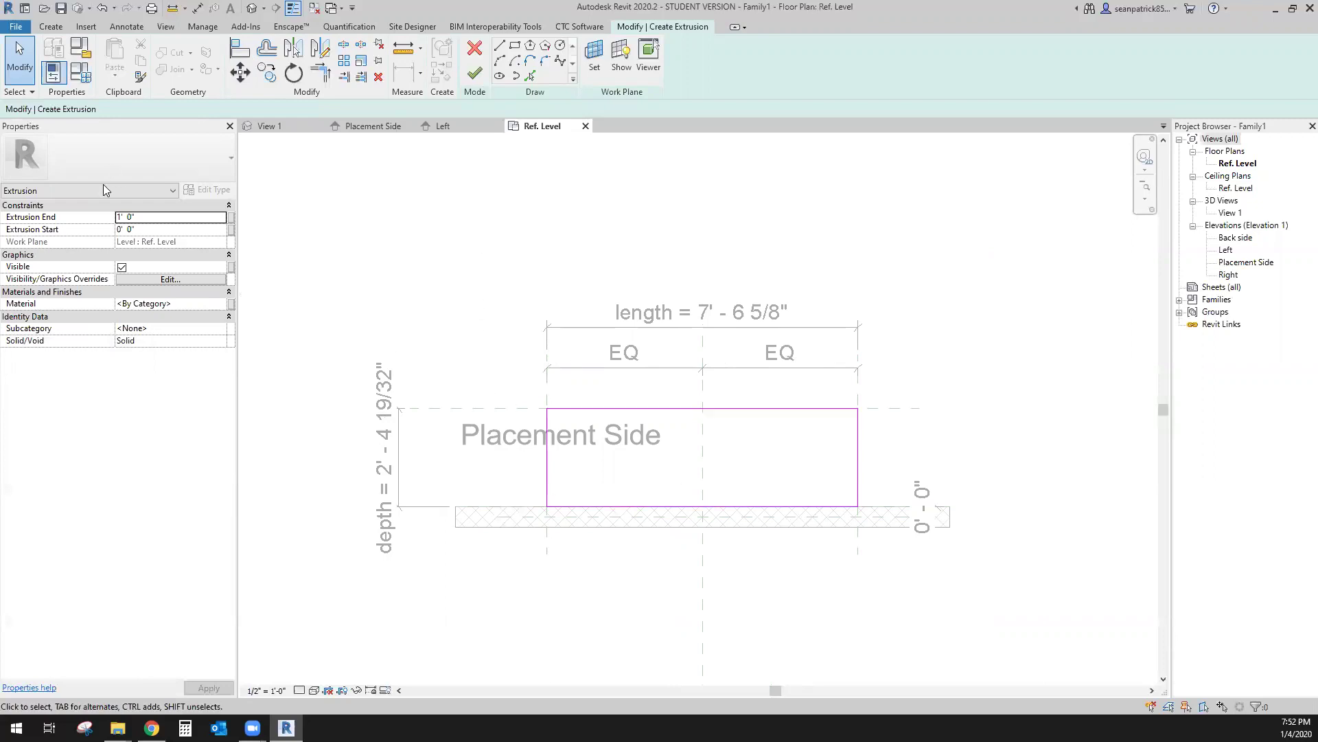
Step: Set the extrusion end to 1/2" and finish the extrusion sketch
left_click(153, 218)
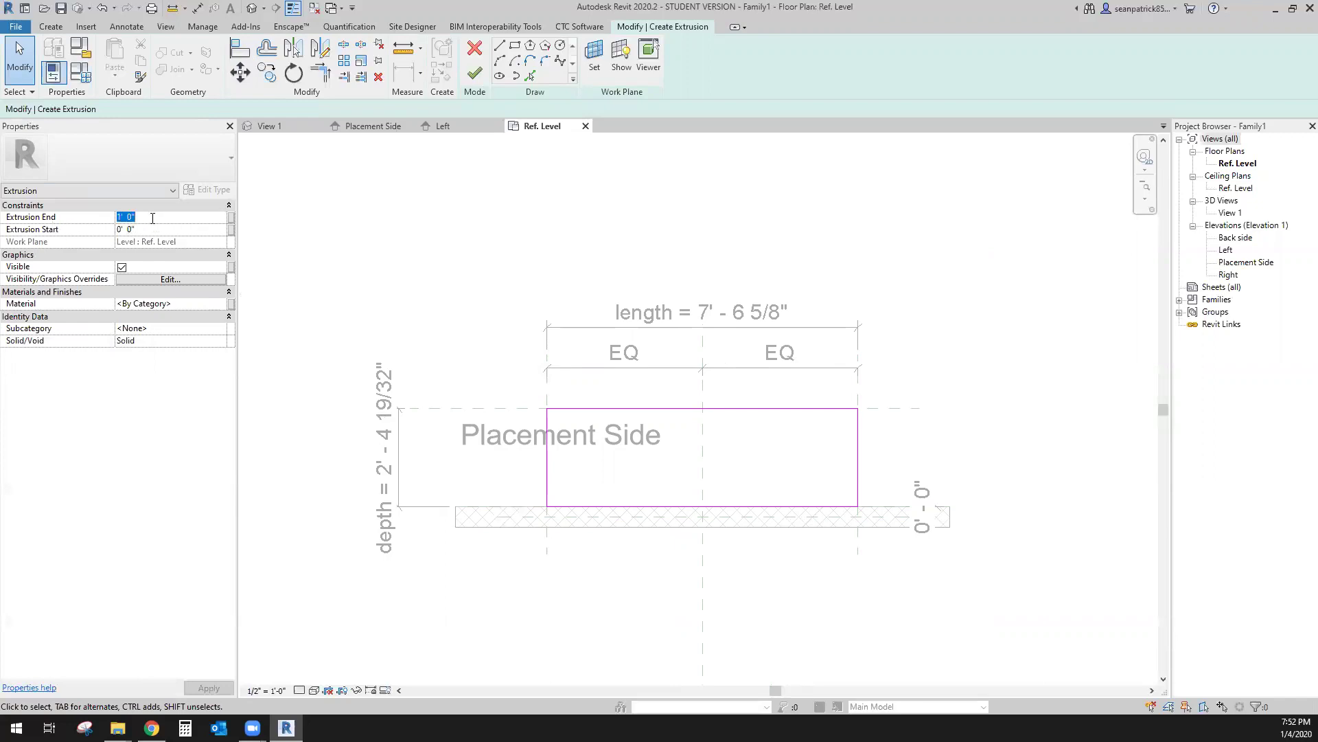
type("1/")
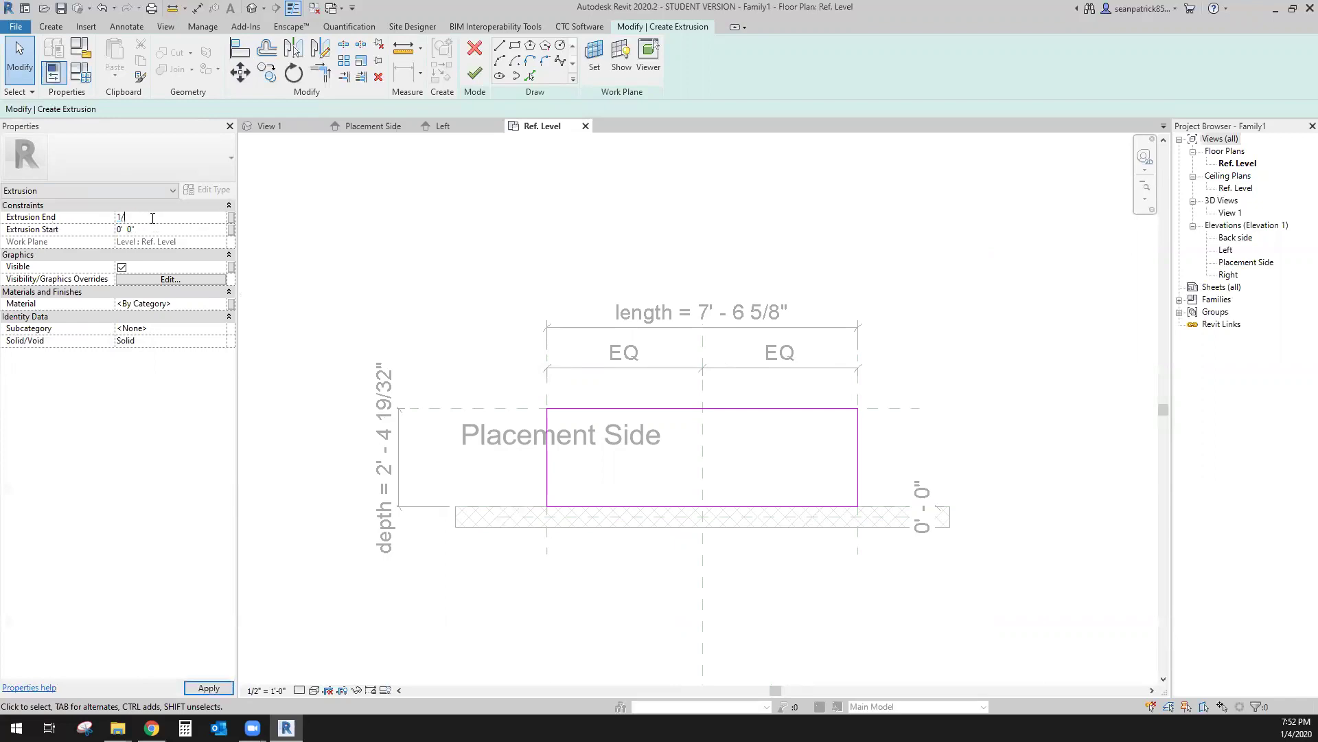
type("2\"")
key("Return")
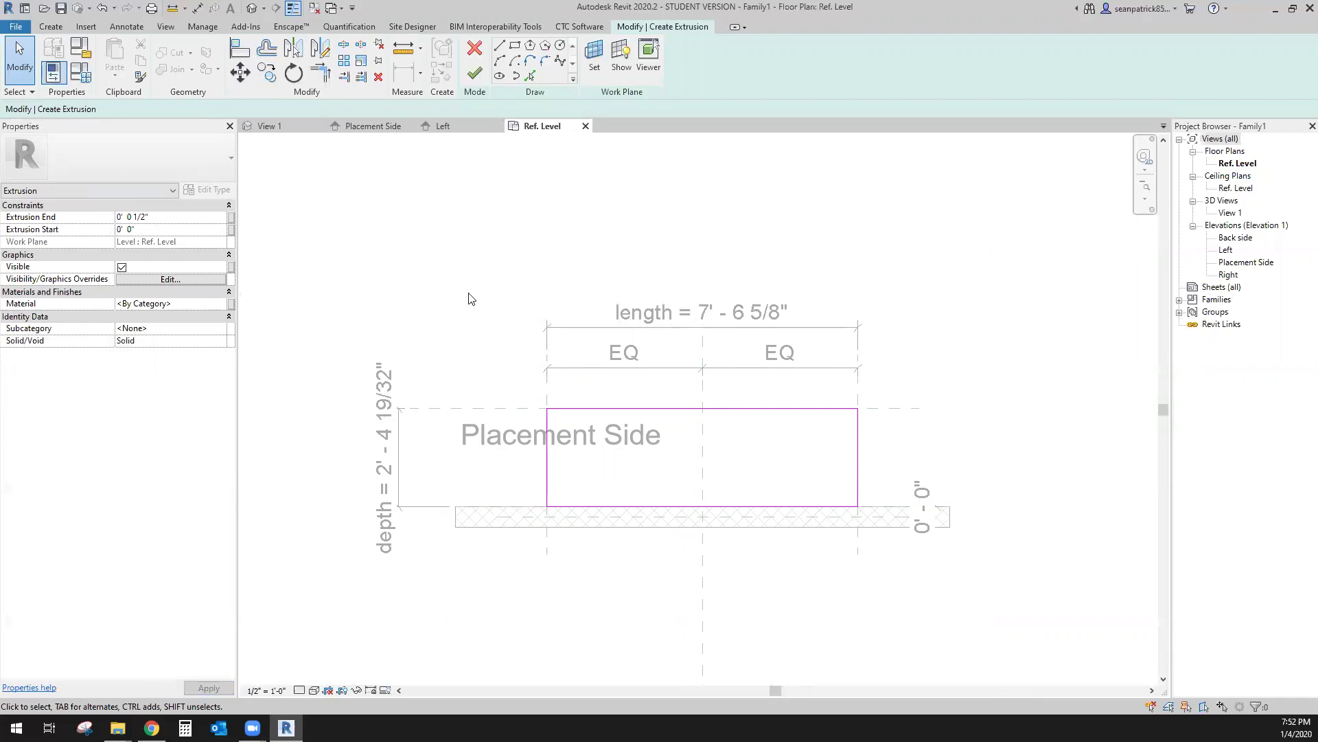
left_click(476, 72)
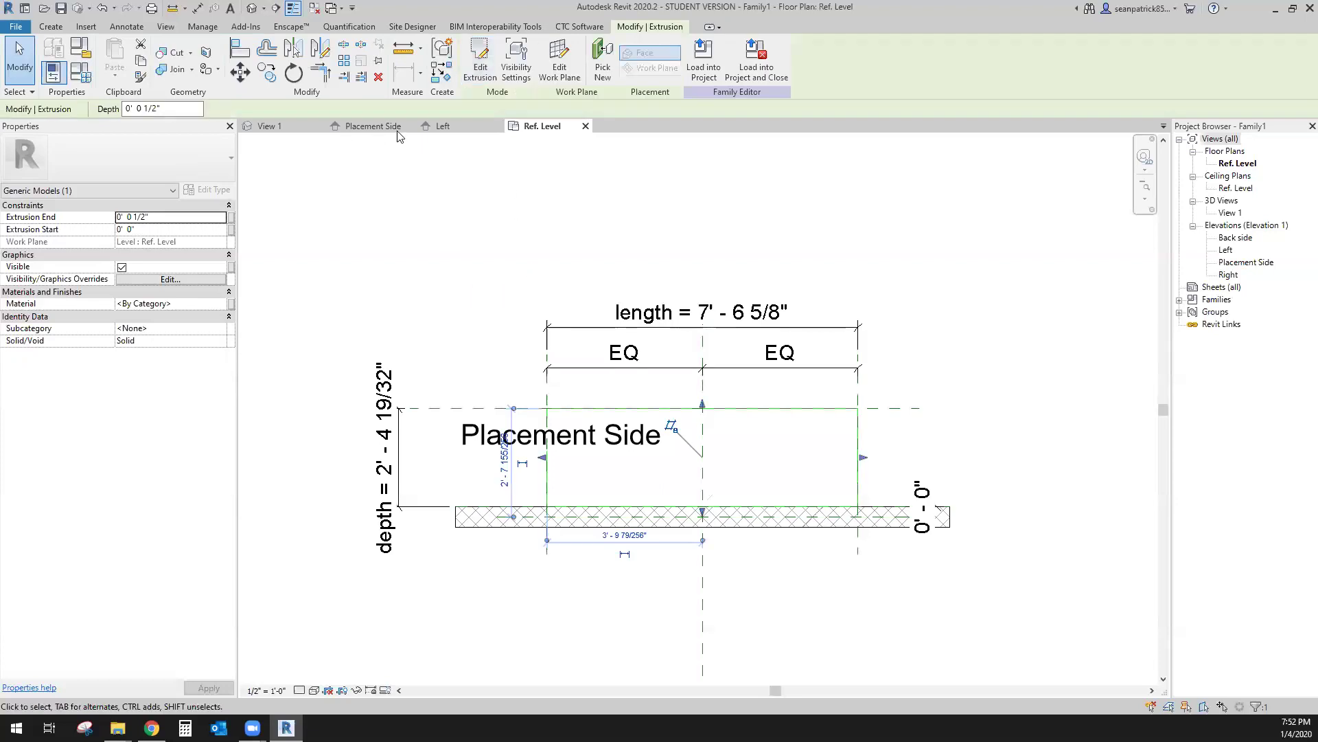
Step: In the Placement Side elevation, stretch the shelf extrusion upward
left_click(371, 127)
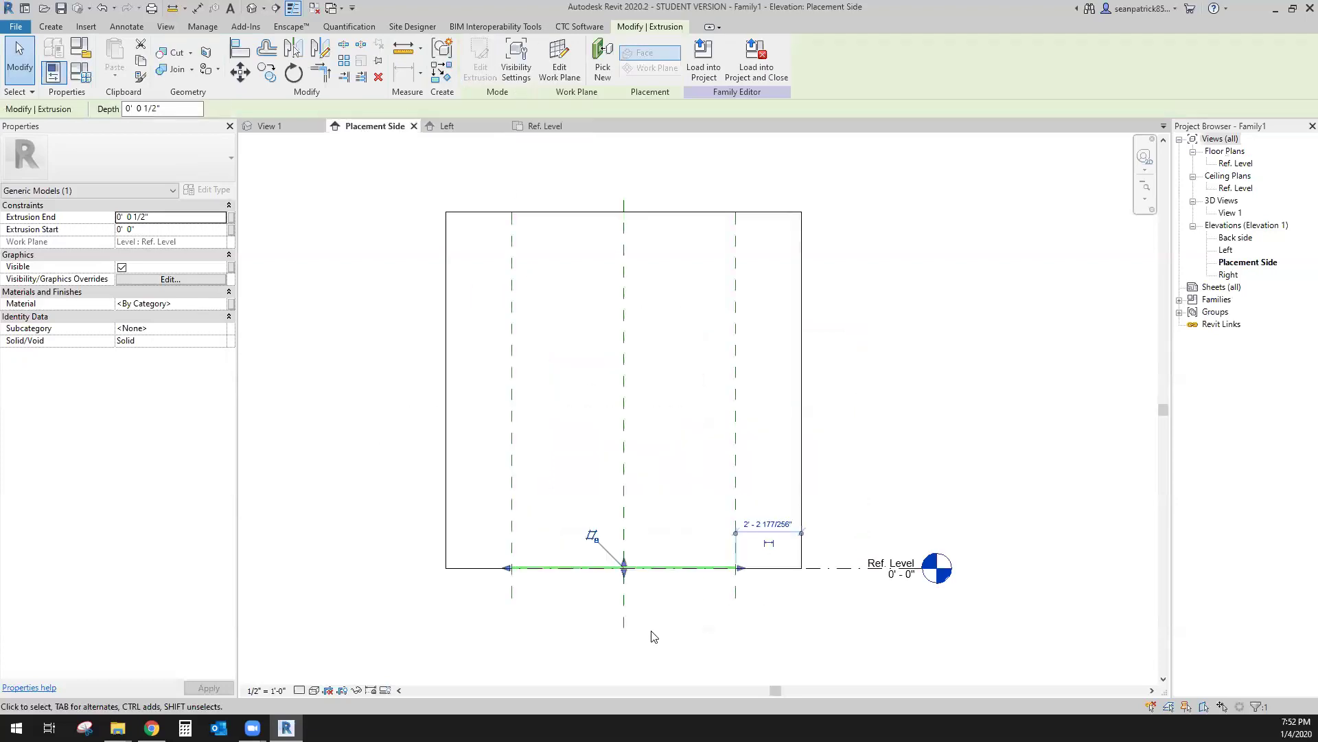
scroll(621, 617, "up", 3)
scroll(700, 580, "down", 2)
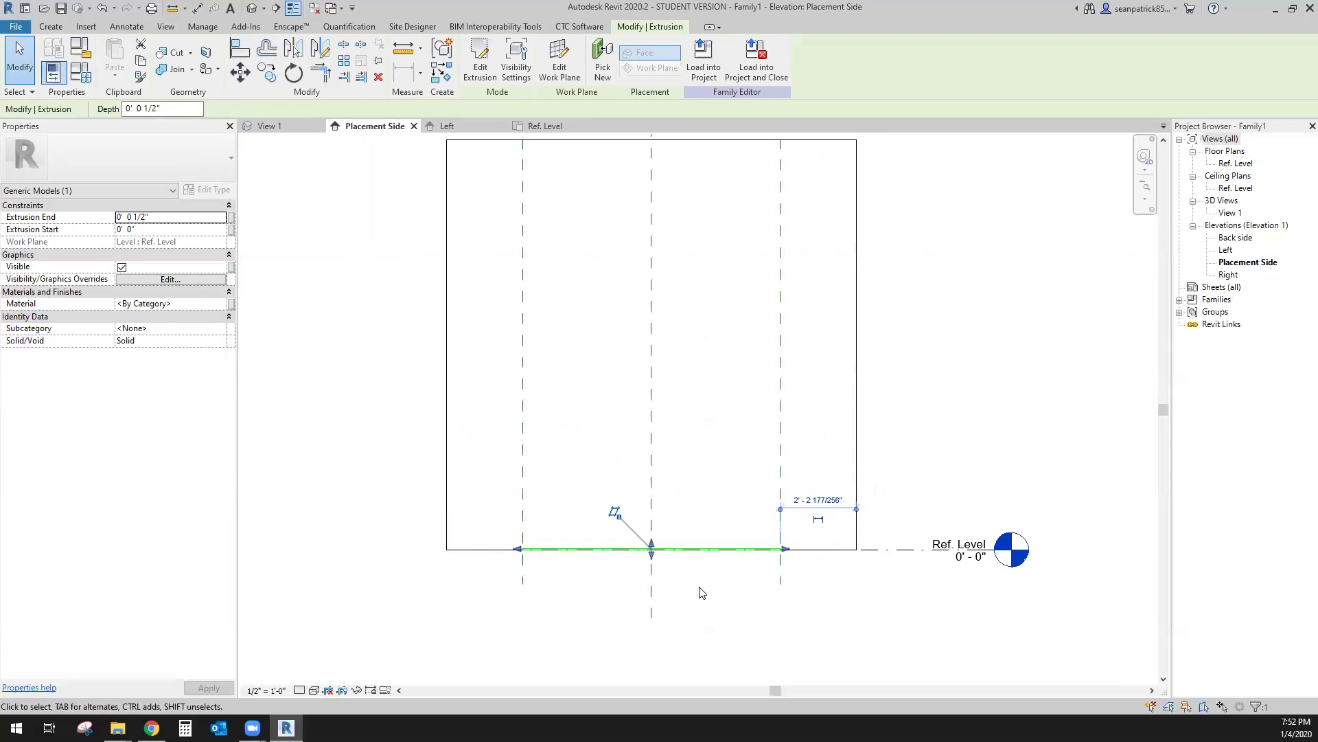
left_click(692, 592)
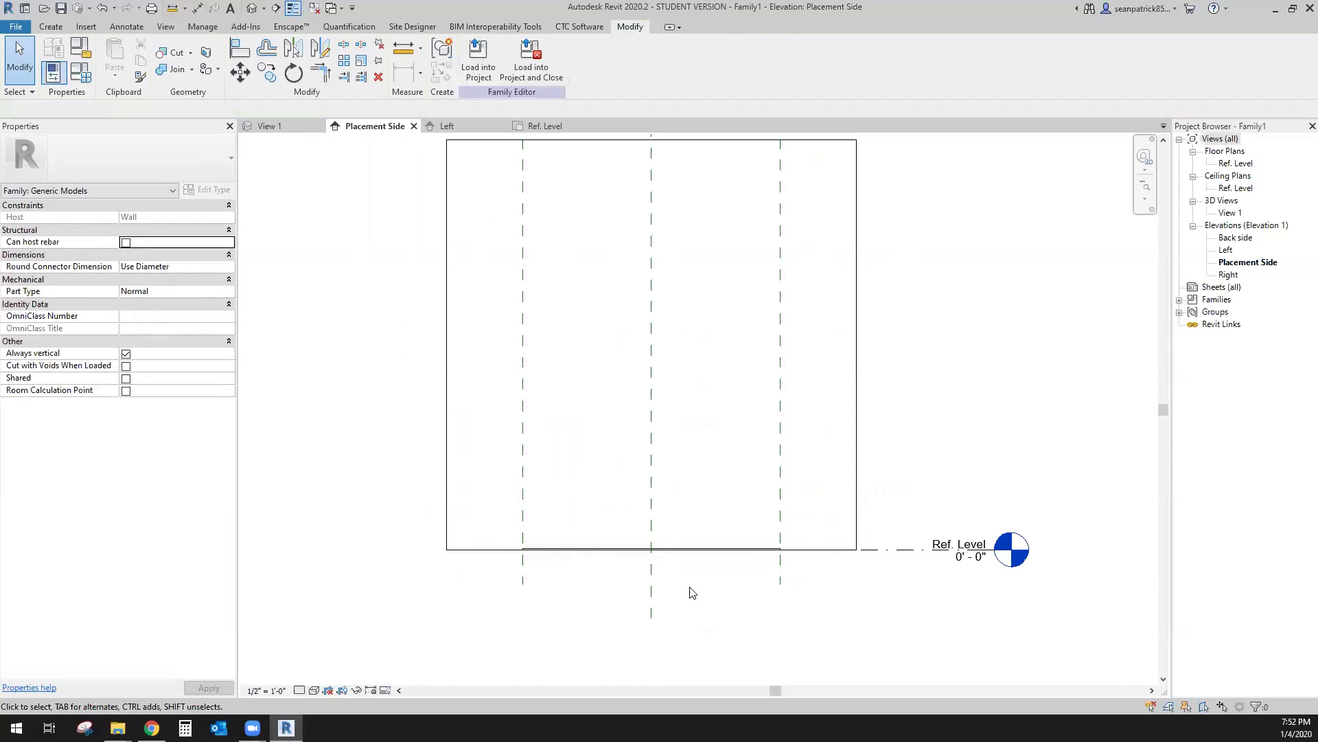
left_click(724, 549)
scroll(649, 548, "up", 1)
left_click_drag(651, 548, 649, 474)
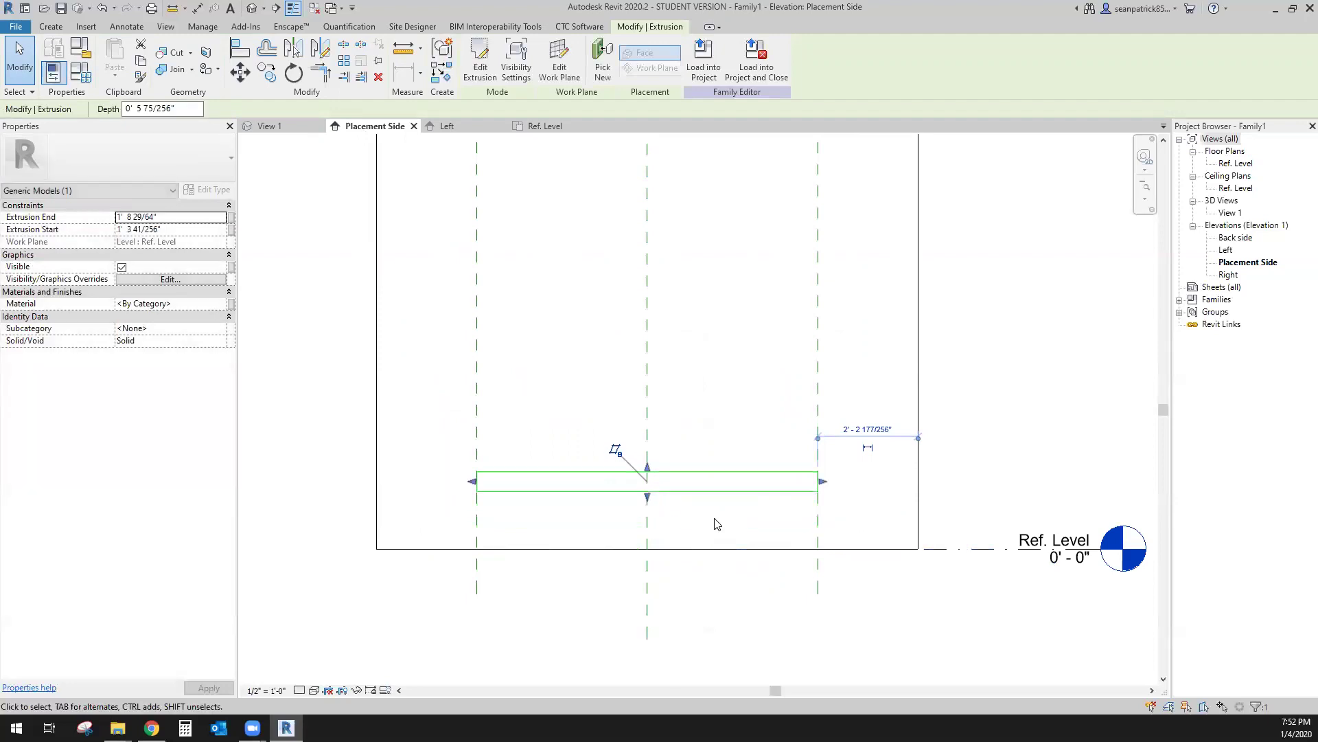
scroll(726, 533, "down", 1)
middle_click_drag(726, 533, 683, 518)
left_click(940, 425)
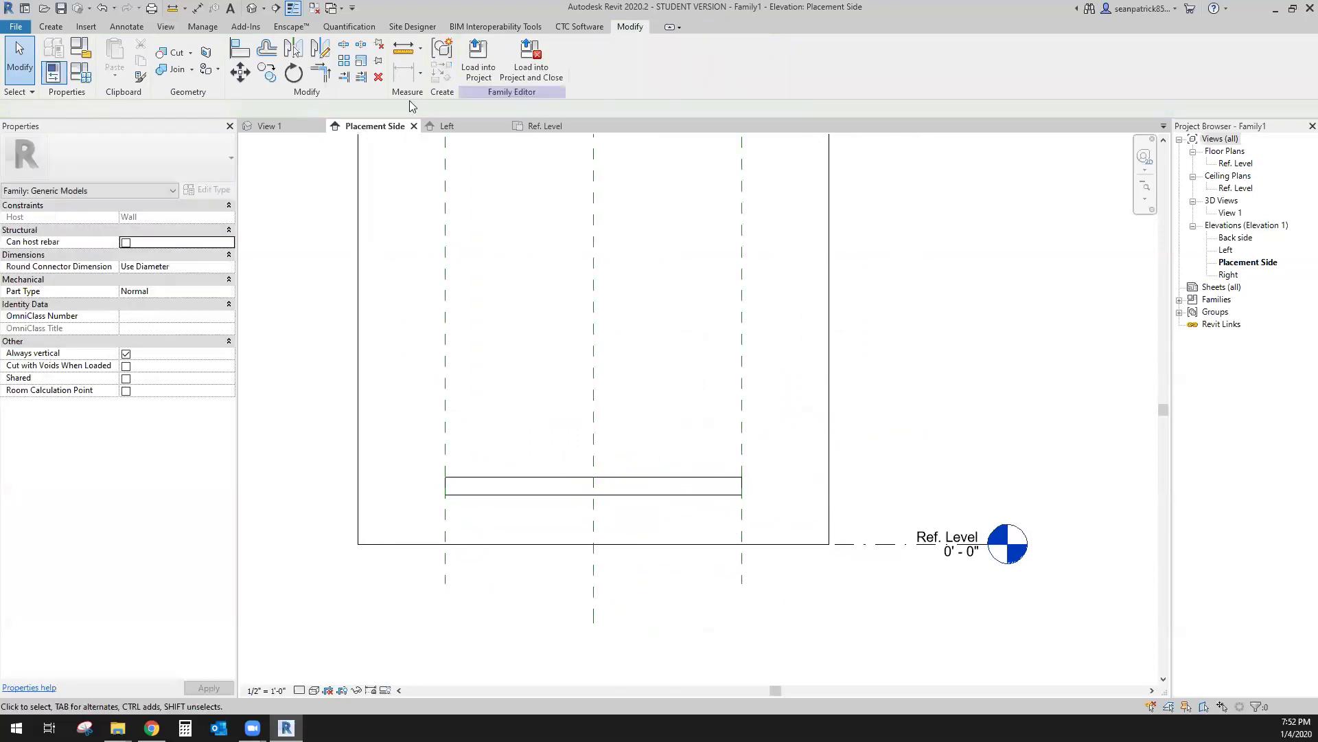
Step: Draw a horizontal reference plane across the shelf and copy it just below
left_click(50, 26)
left_click(780, 57)
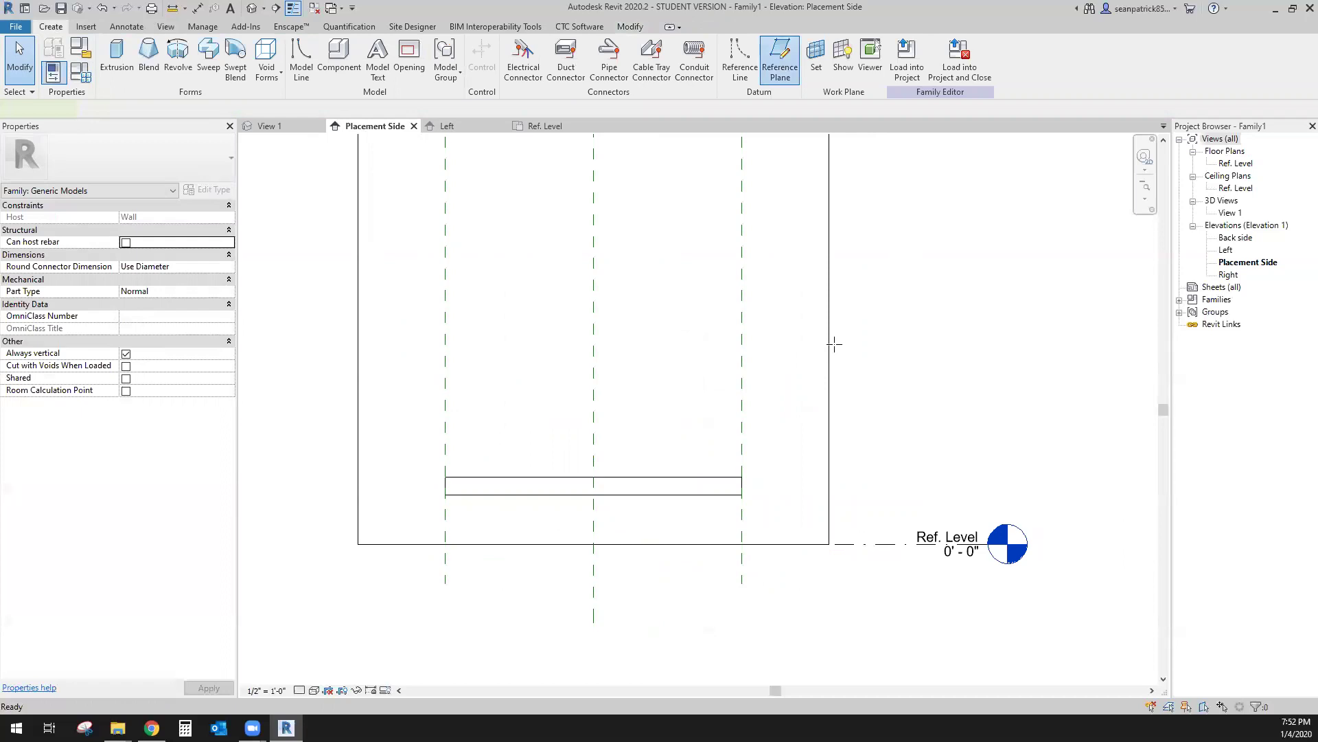
left_click(292, 454)
left_click(894, 456)
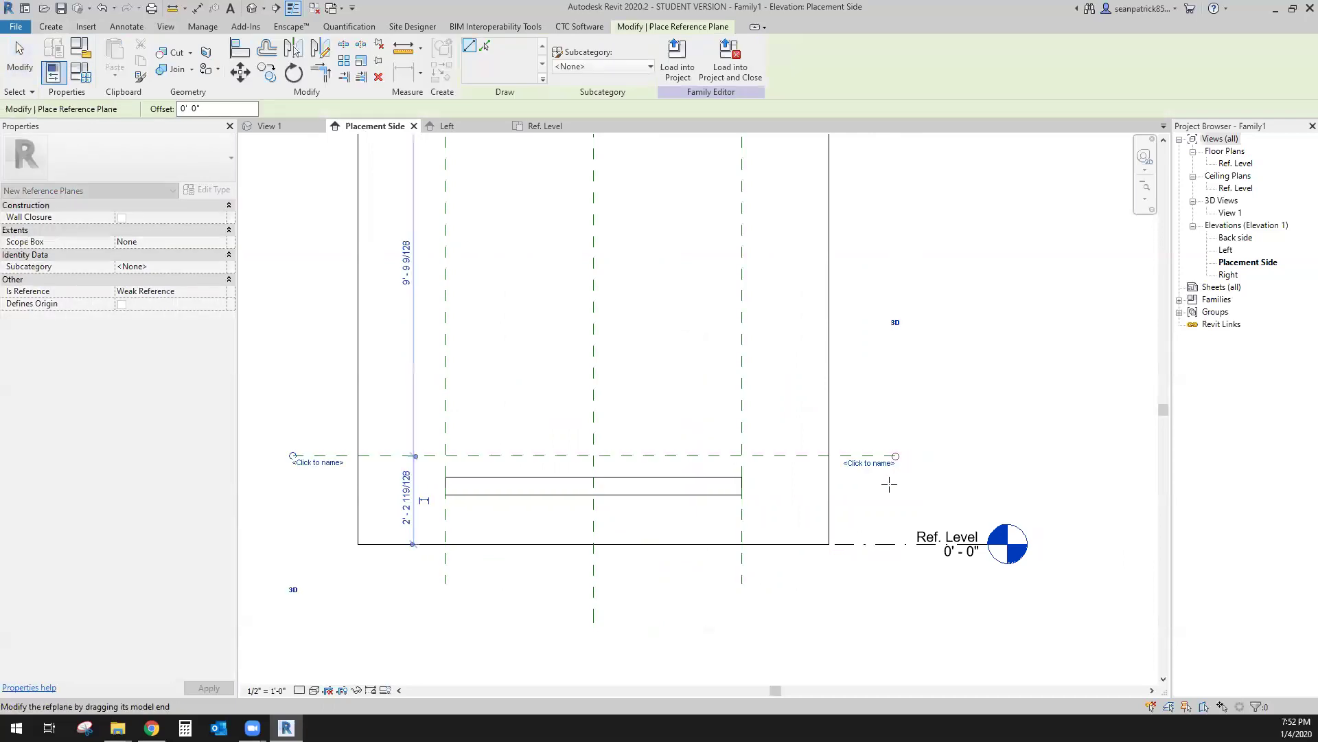
key("Escape")
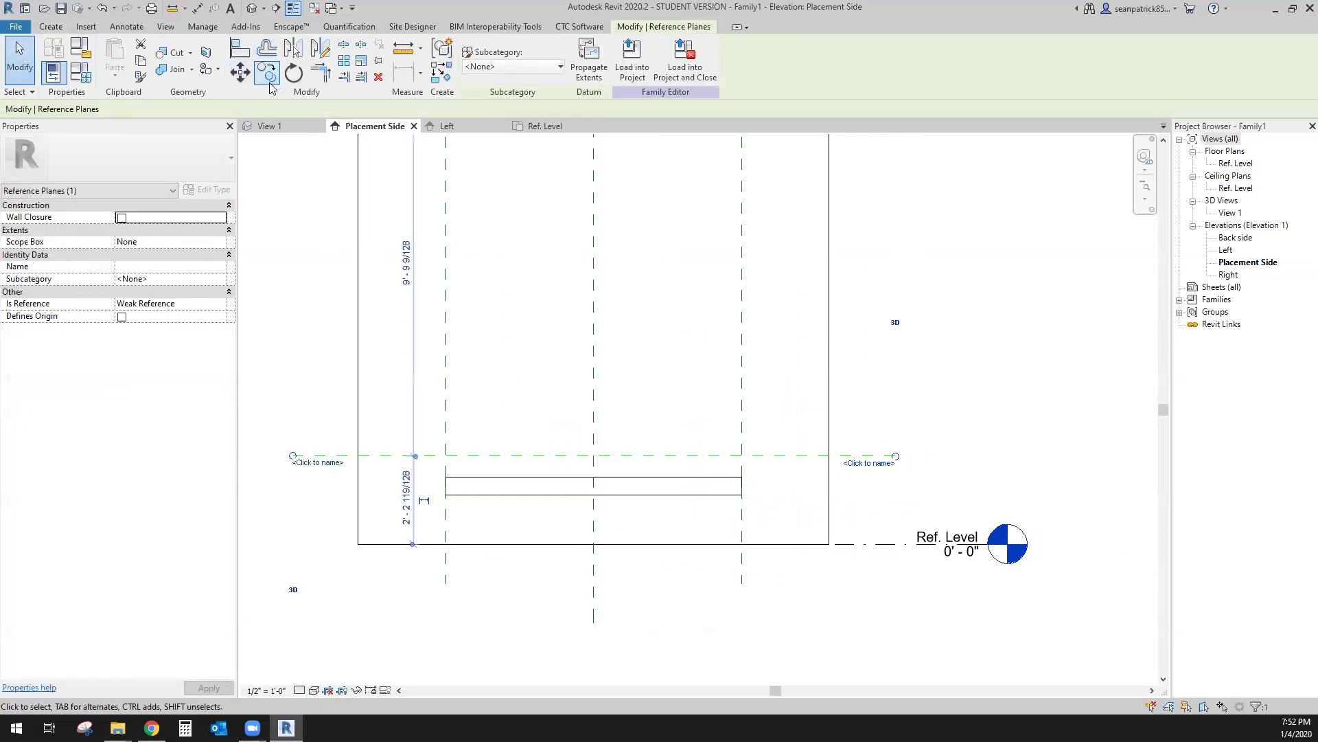
left_click(254, 79)
left_click(811, 455)
left_click(811, 463)
key("Escape")
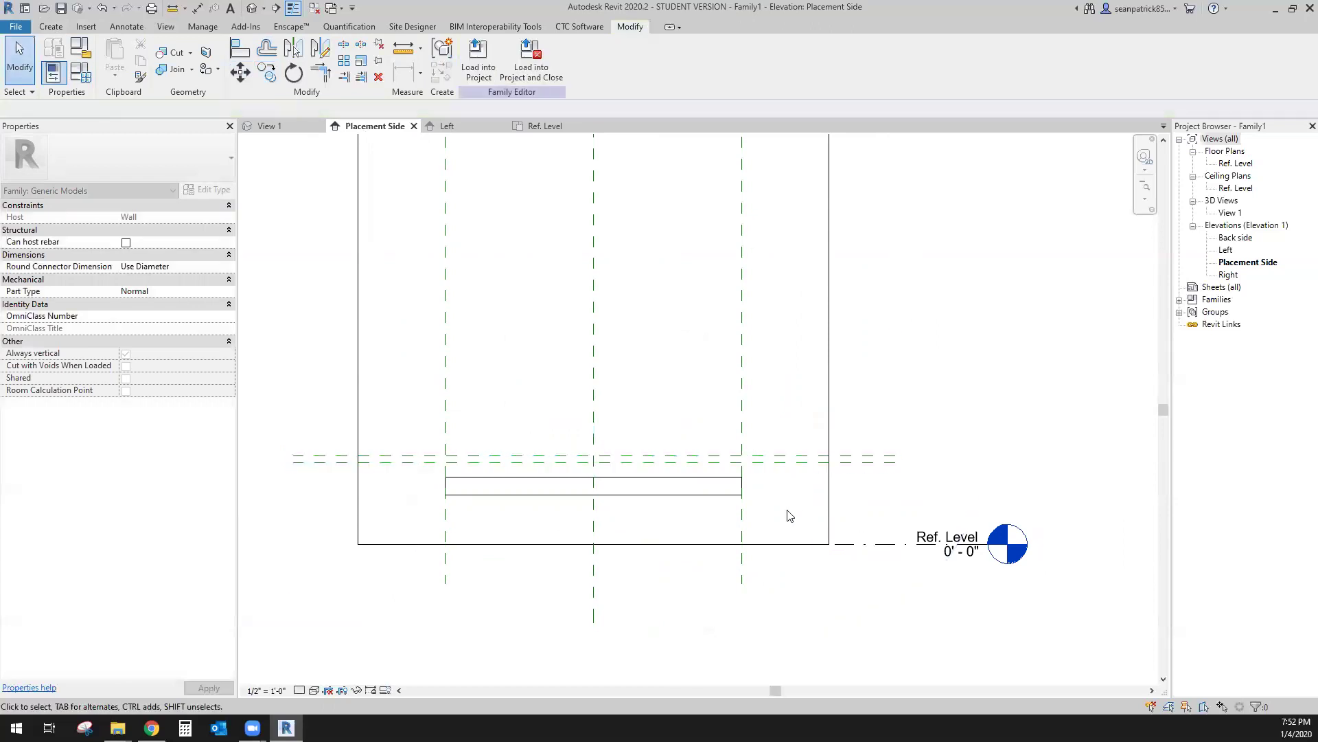
Step: Align the shelf's top and bottom edges to the upper and lower reference planes
scroll(622, 480, "up", 1)
scroll(604, 365, "up", 2)
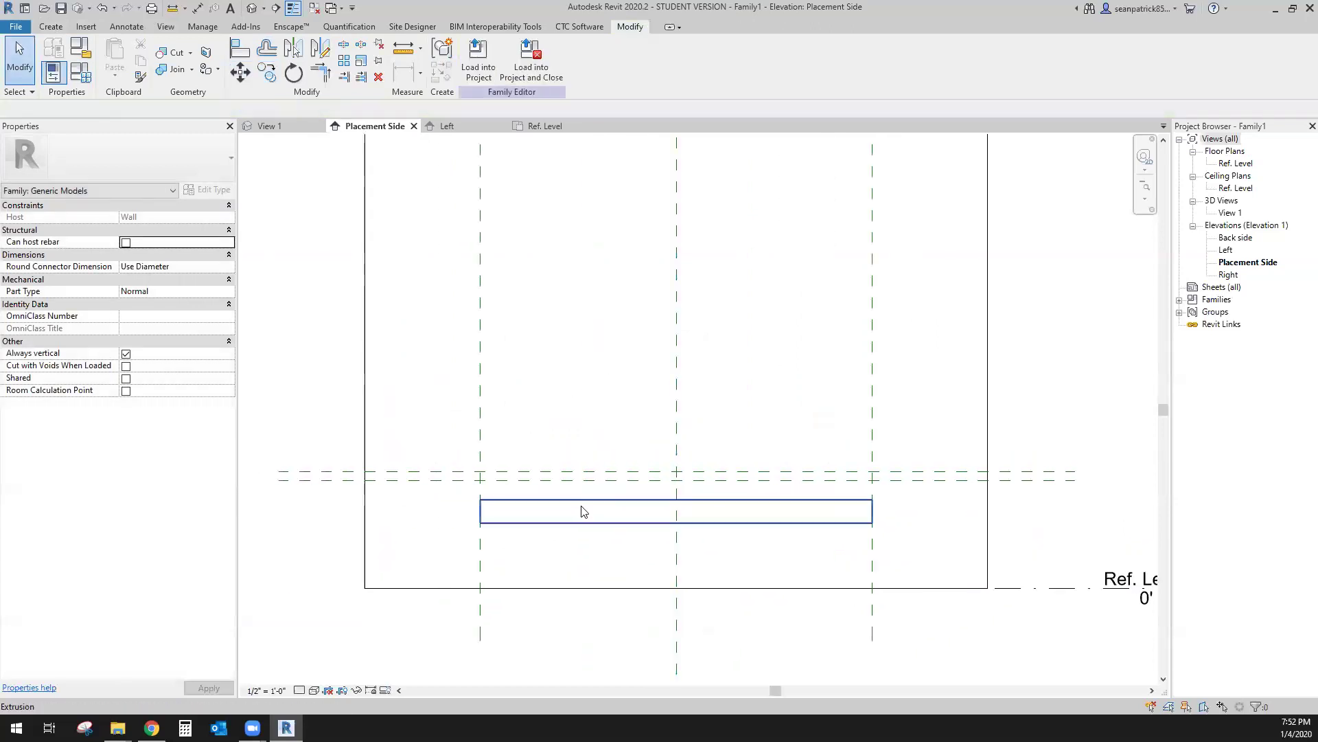
left_click(240, 47)
scroll(651, 485, "up", 1)
left_click(653, 467)
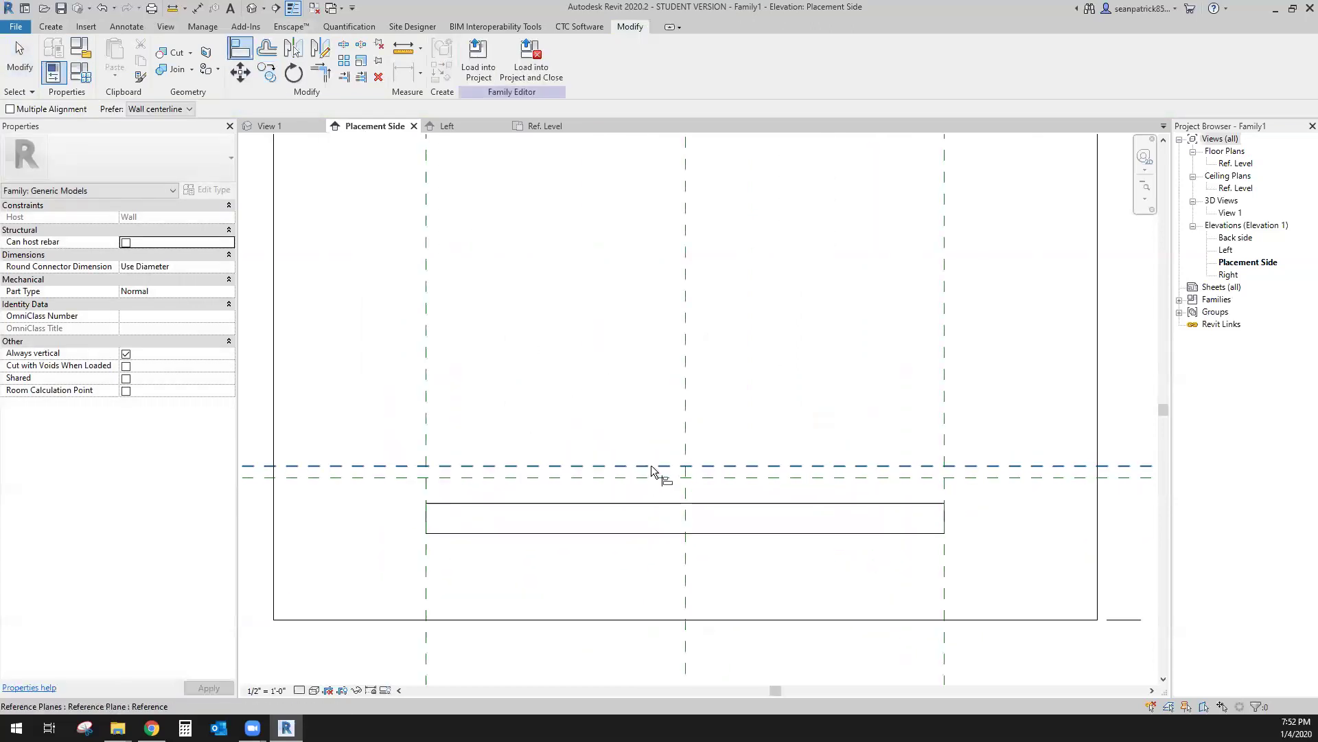
left_click(667, 503)
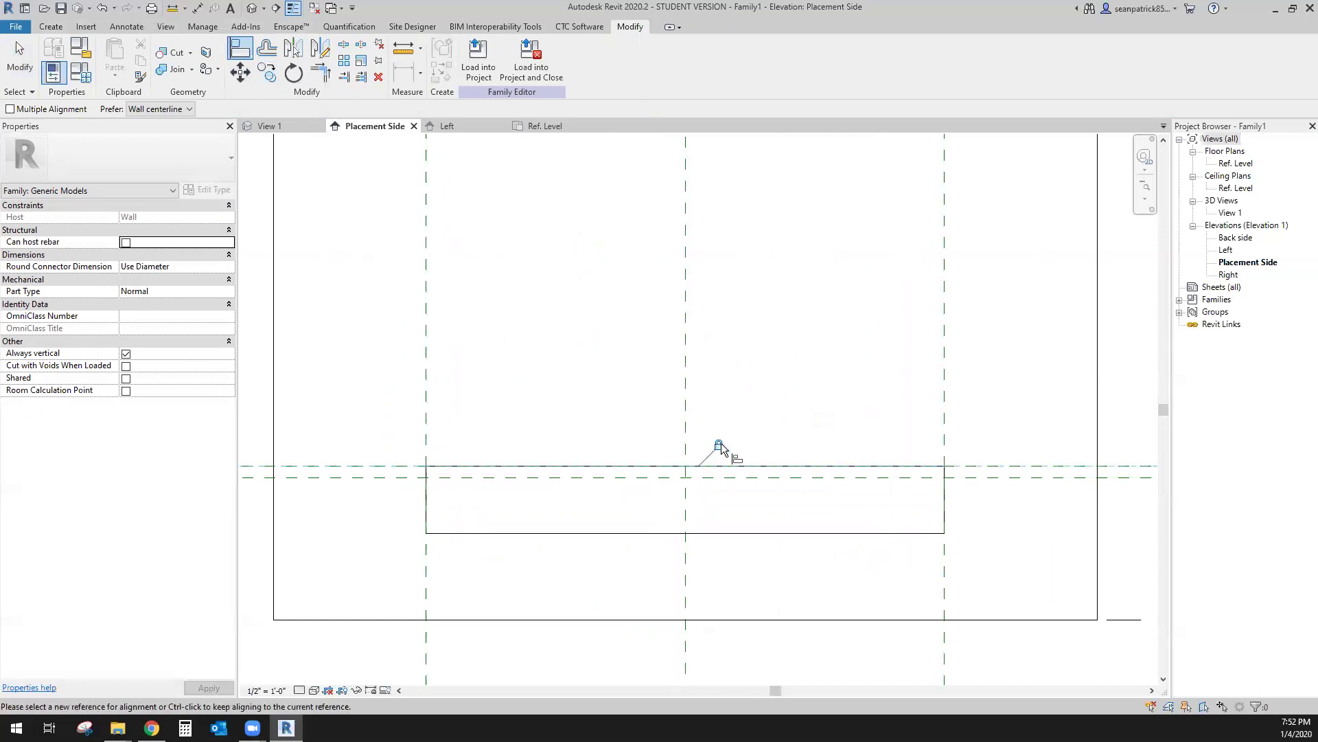
left_click(416, 481)
left_click(588, 537)
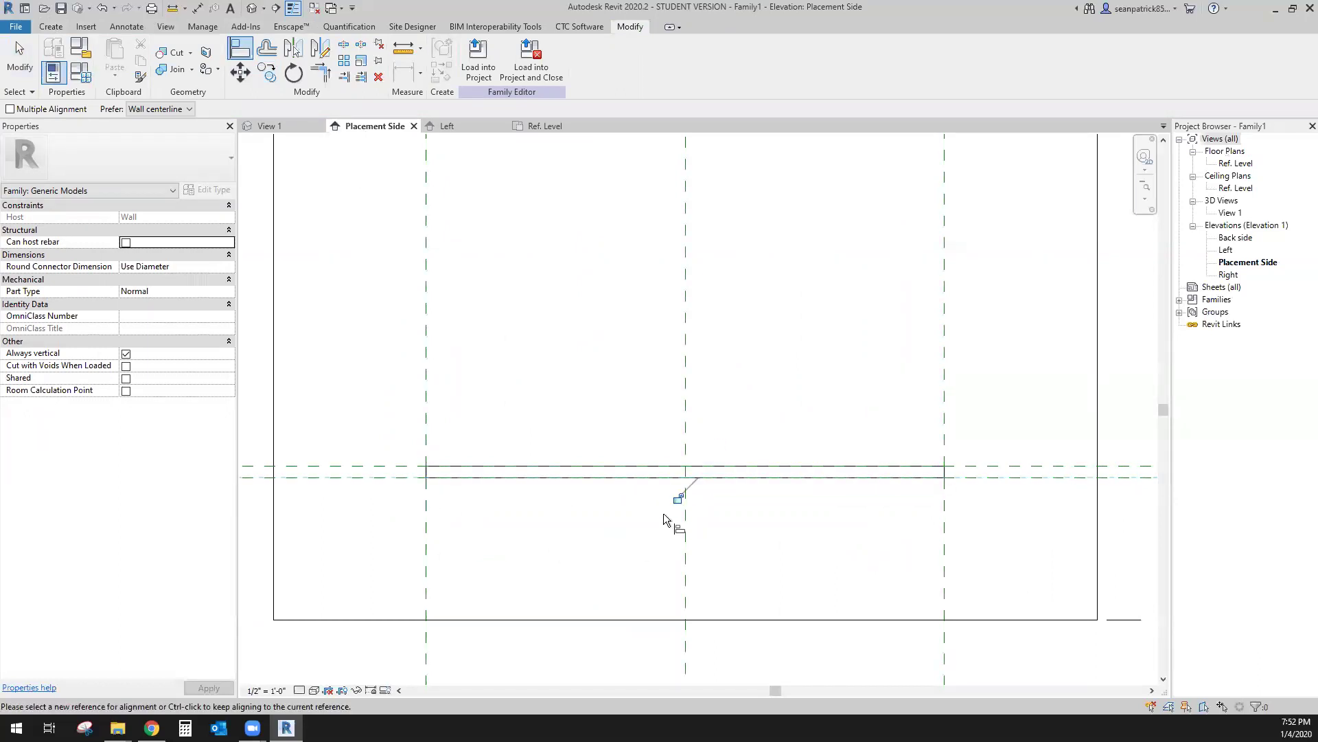
scroll(627, 544, "down", 2)
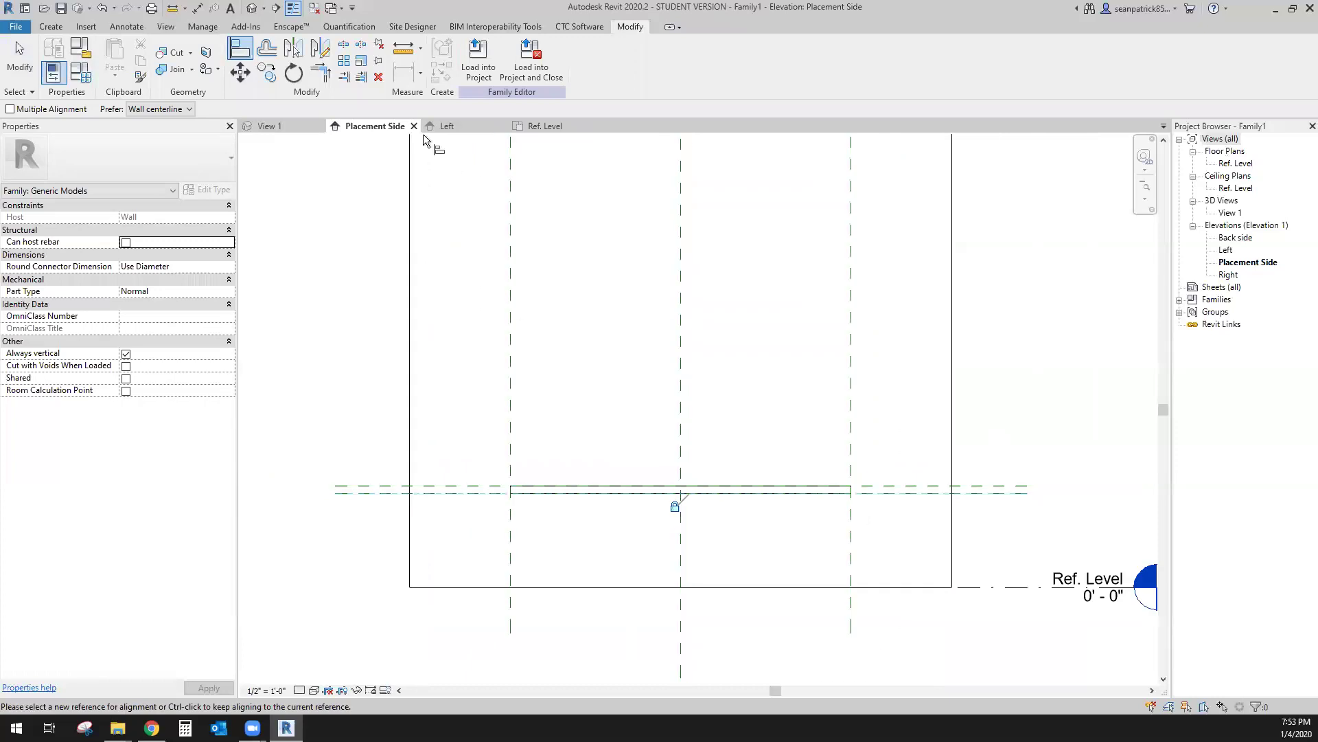
left_click(126, 26)
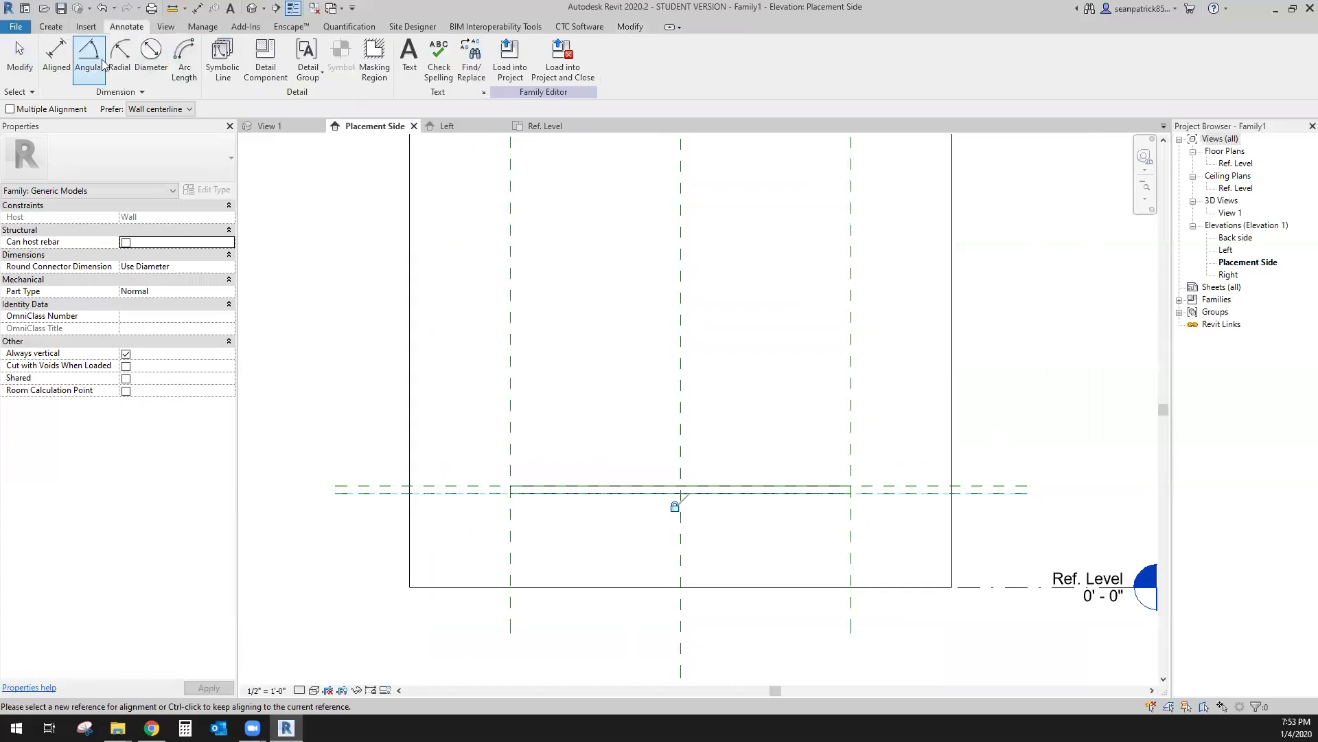
Step: Place a 0' - 2" aligned dimension between the two horizontal reference planes
left_click(56, 56)
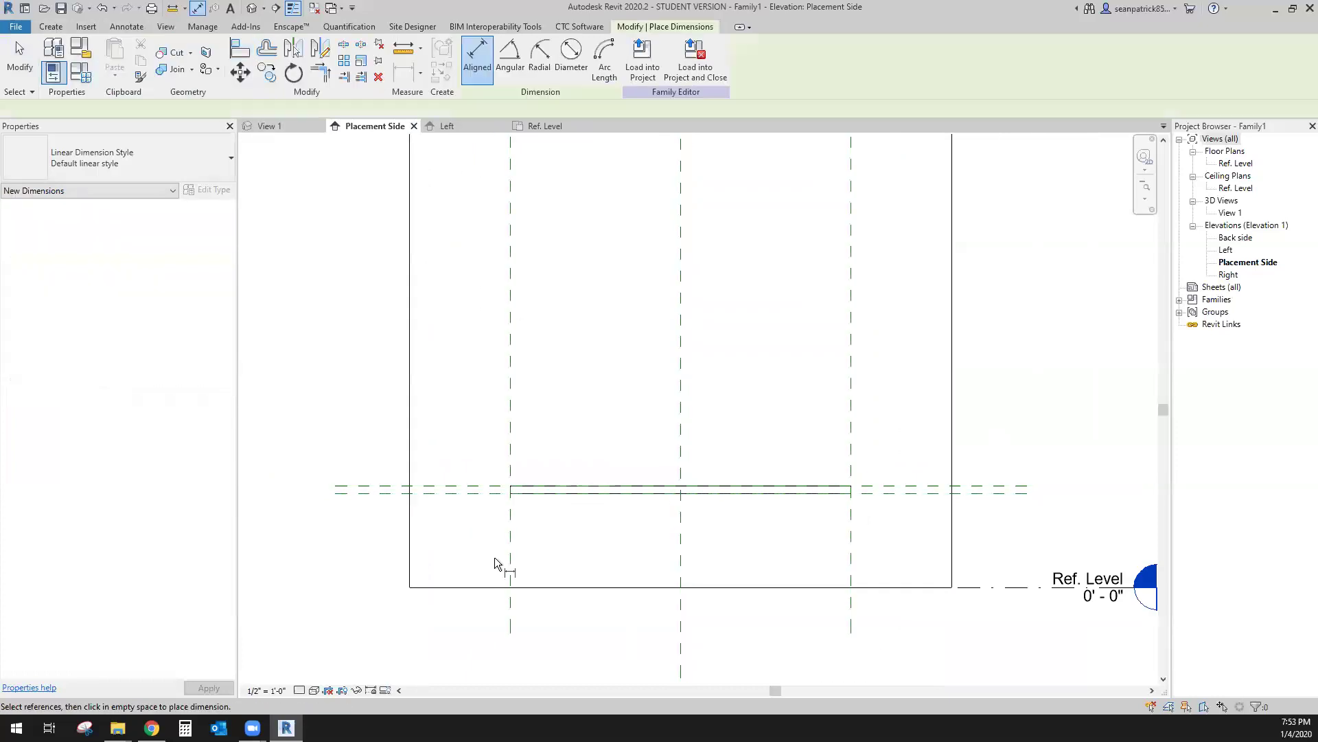
left_click(482, 486)
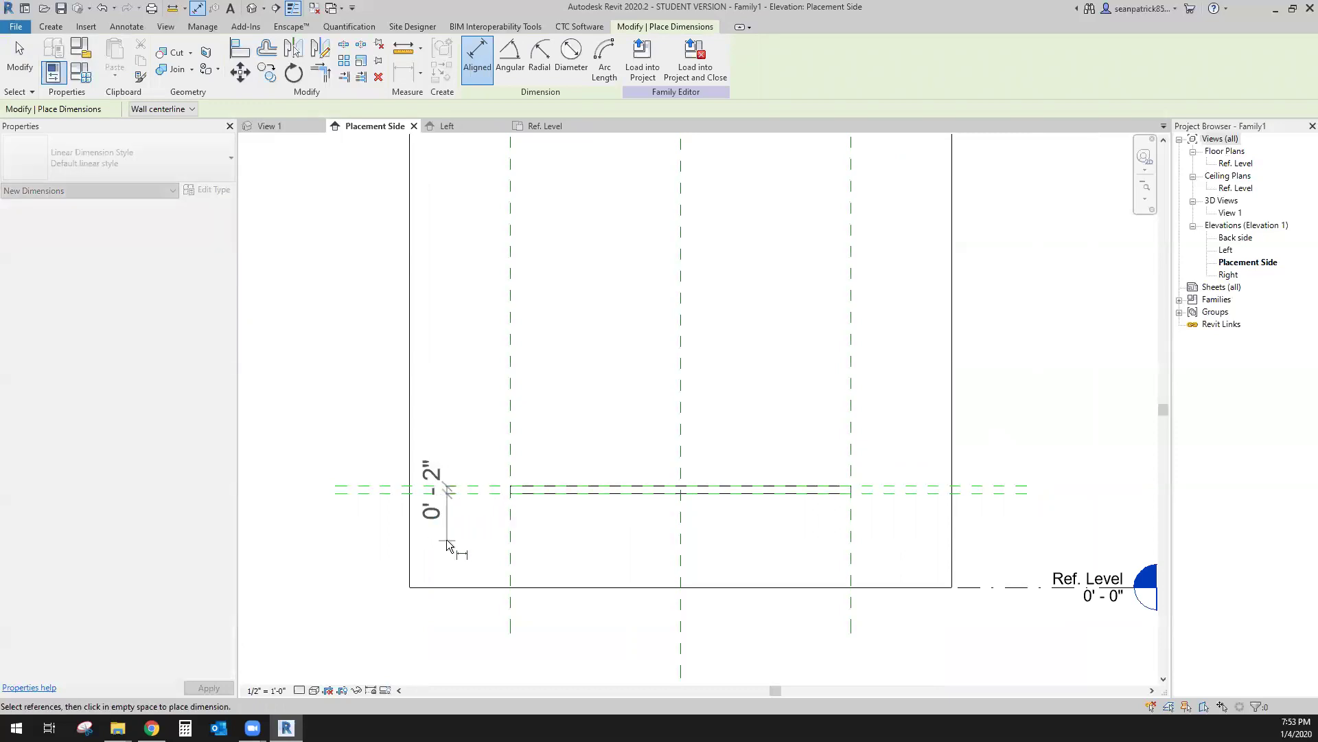
left_click(446, 538)
key("Escape")
Step: Label that dimension with a new parameter named Thichness
left_click(436, 525)
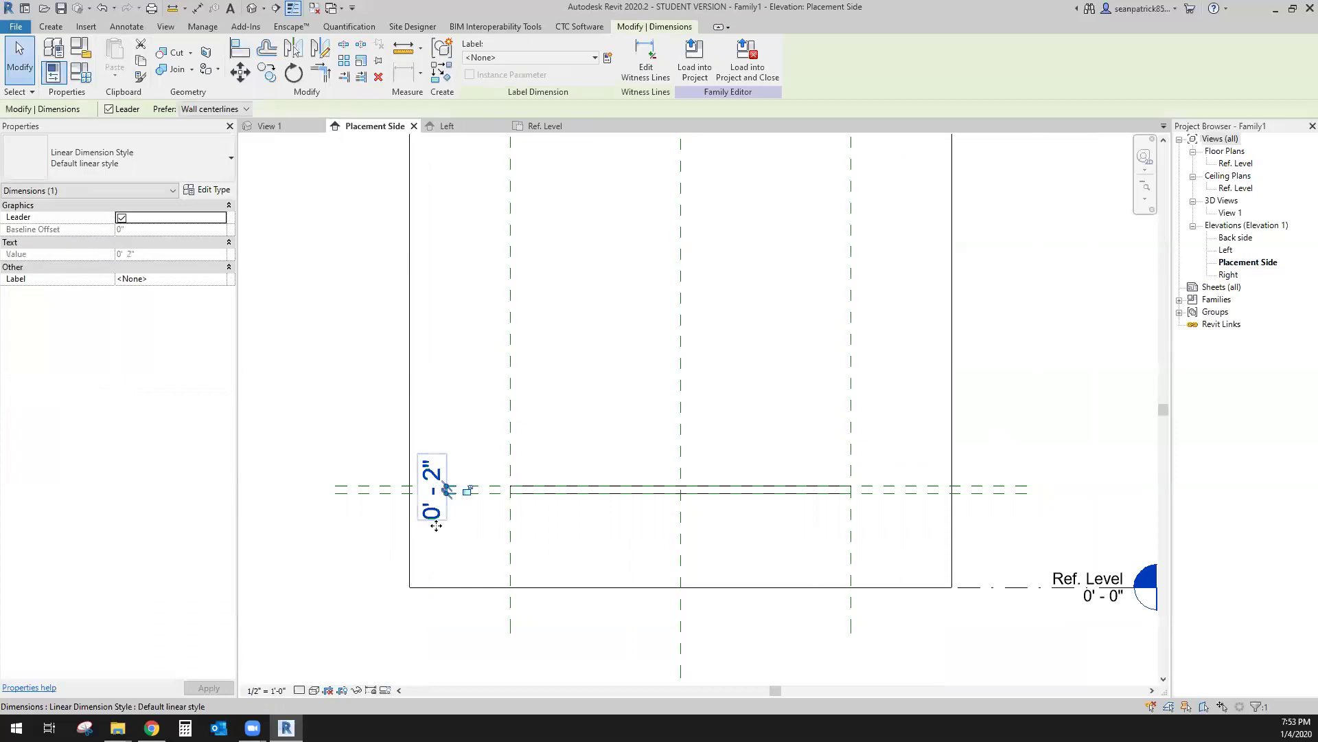
left_click(608, 58)
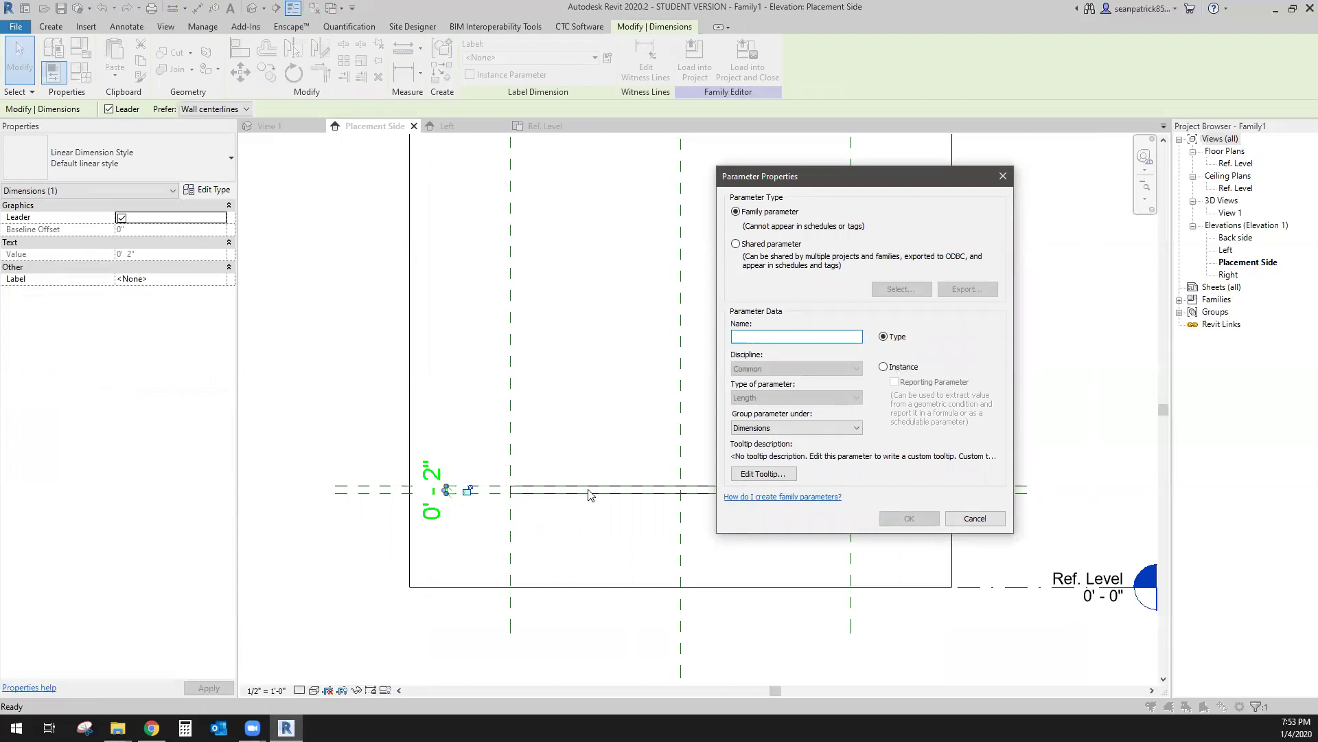
type("hichness")
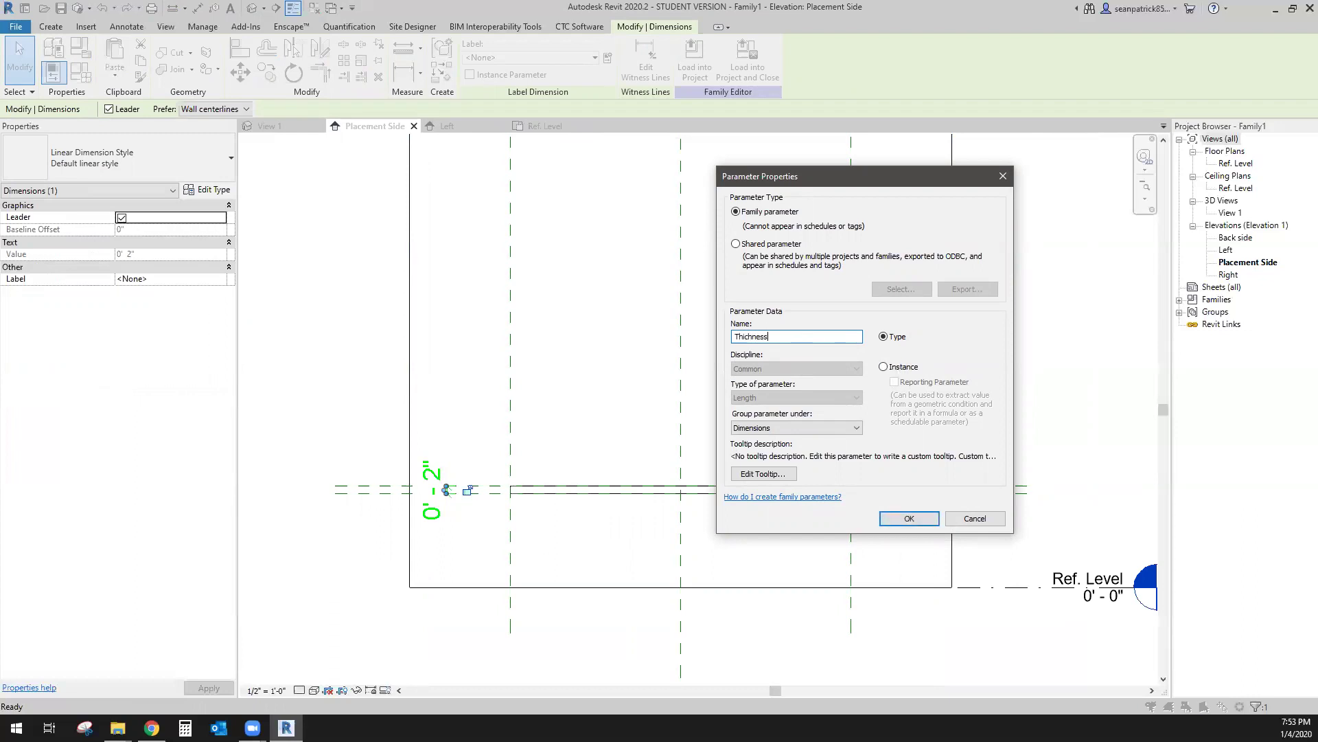
left_click(908, 519)
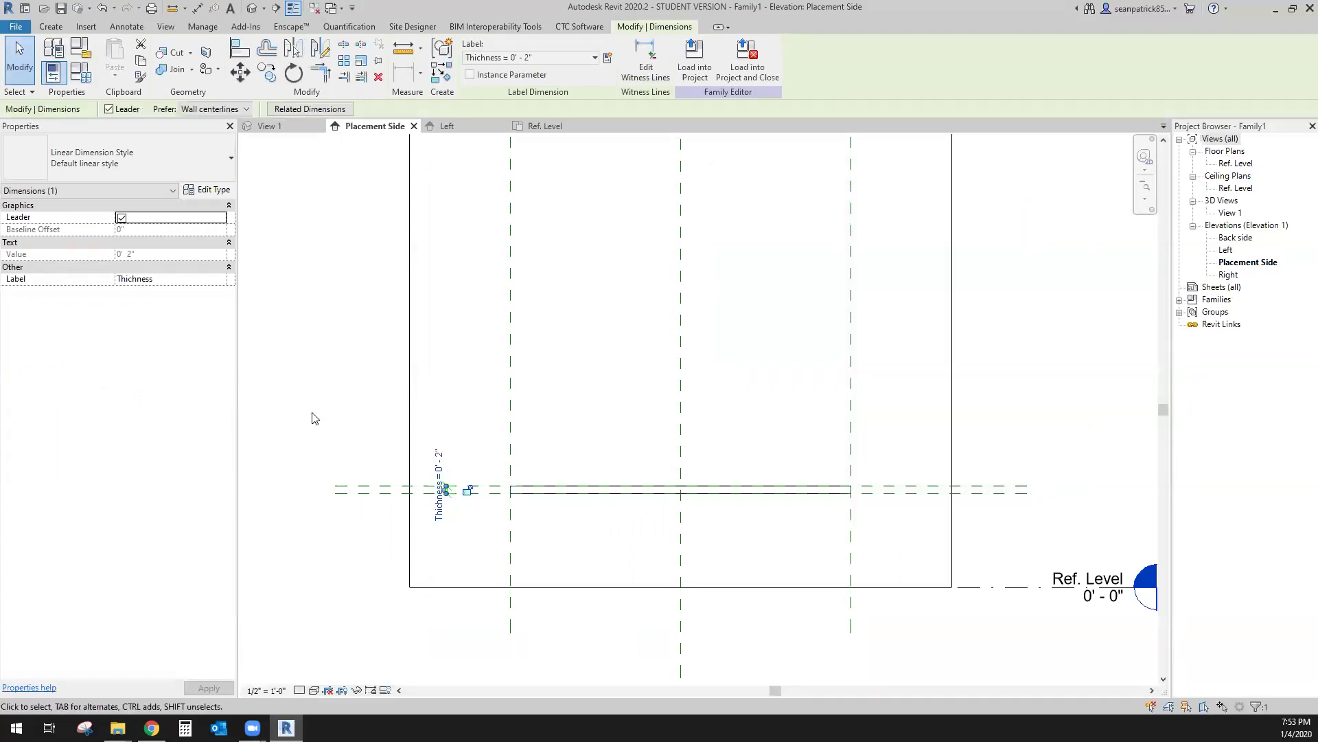
left_click(319, 412)
scroll(357, 410, "down", 1)
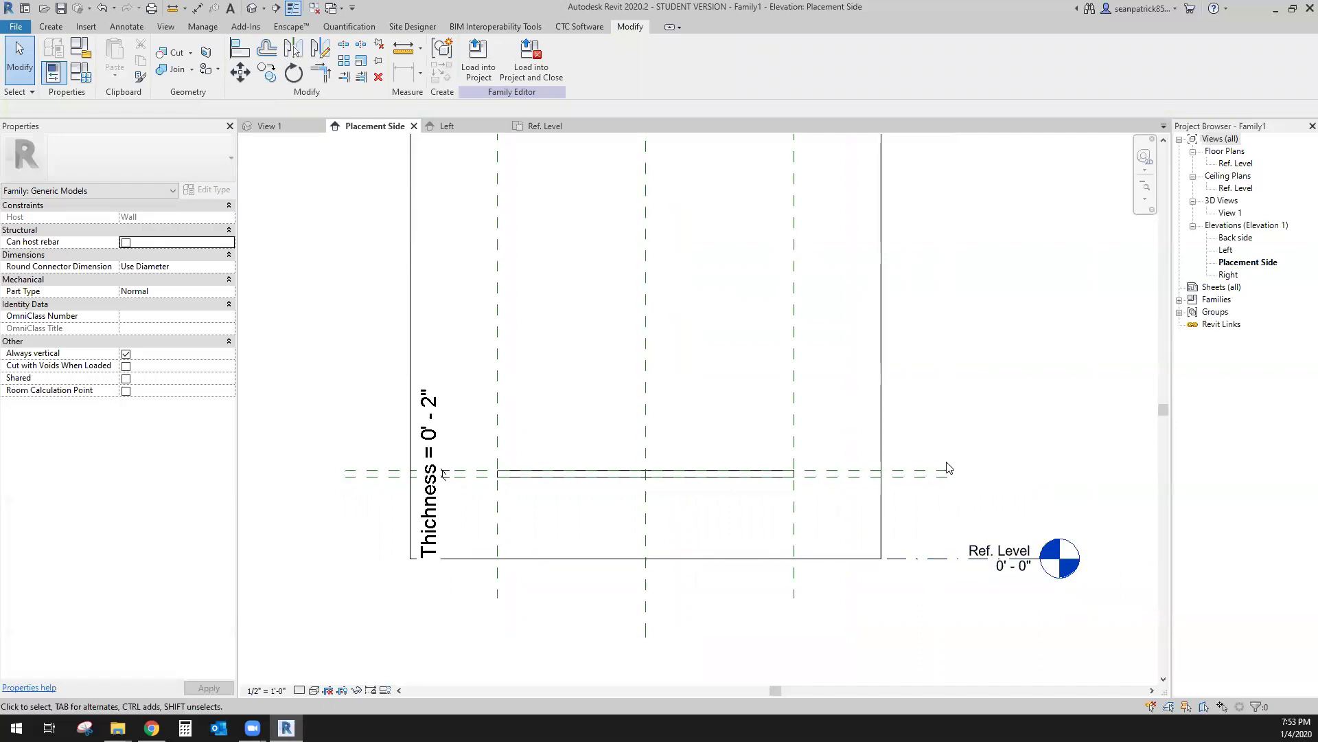
Step: In Family Types, set the shelf's depth (default) to 15 inches (1' 3")
left_click(80, 69)
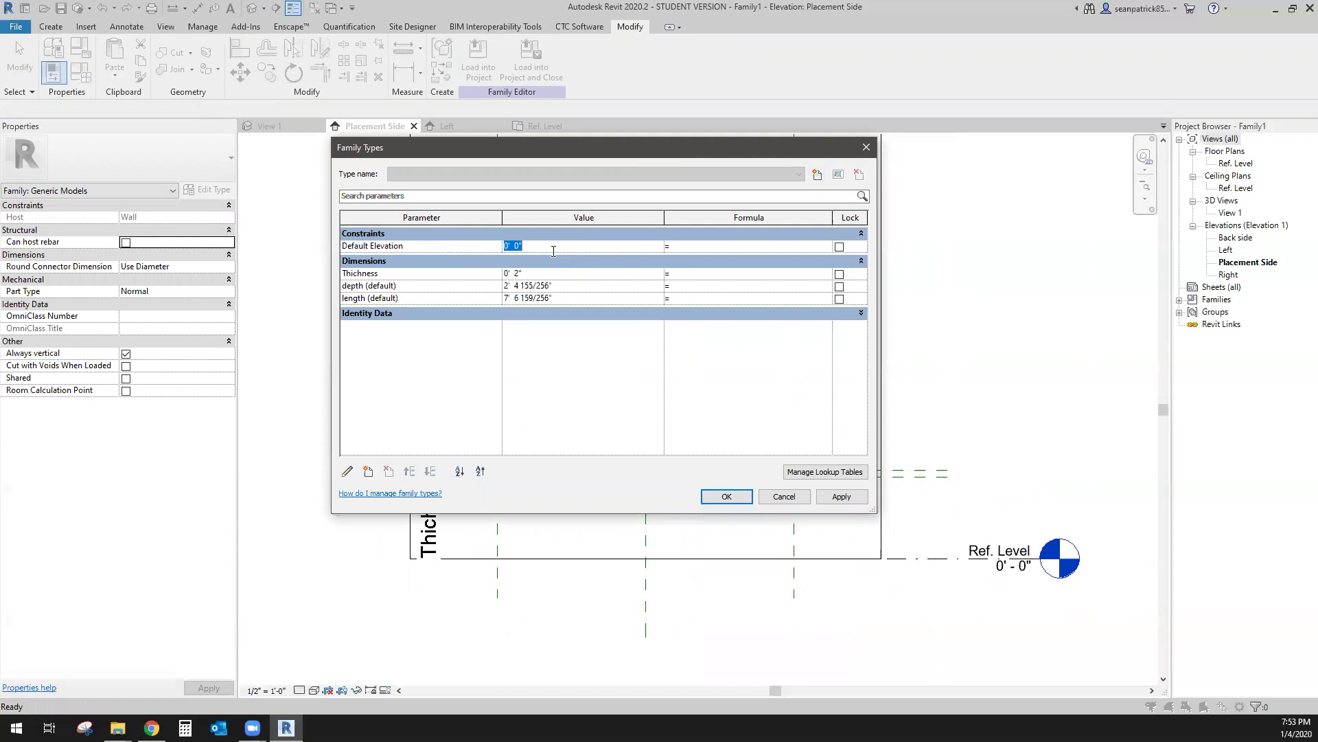
left_click(603, 287)
type("15")
key("Tab")
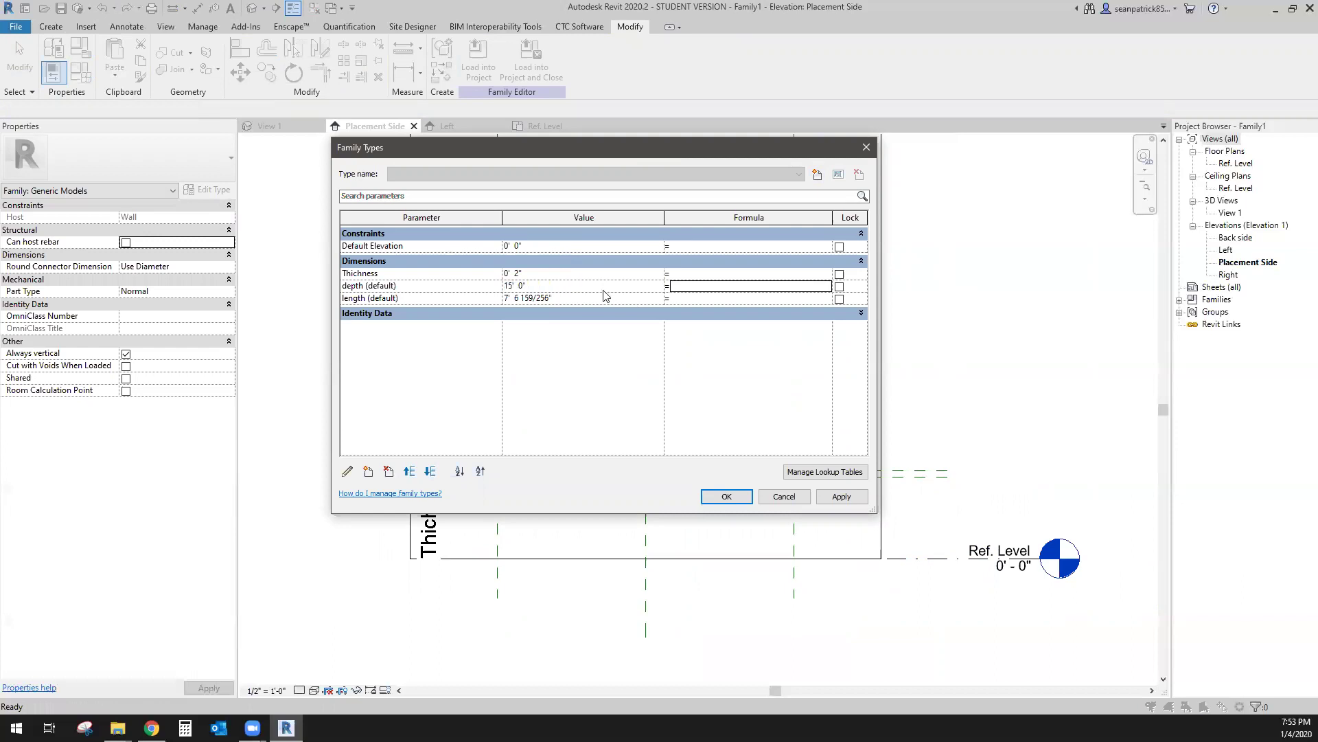
left_click(605, 290)
type("15")
key("Tab")
Step: Set length (default) to 3' 0" and Thichness to 1/2", then accept the changes
left_click(579, 297)
type("3")
key("Tab")
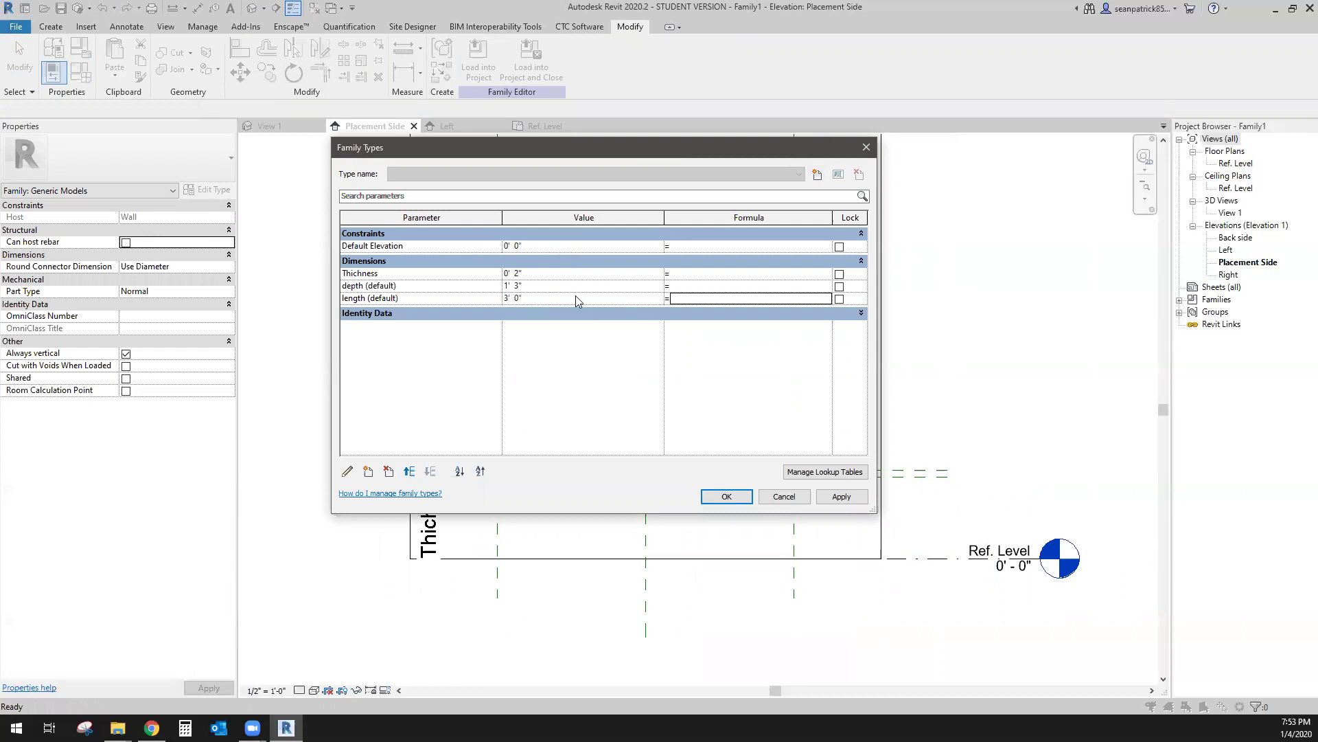
left_click(545, 274)
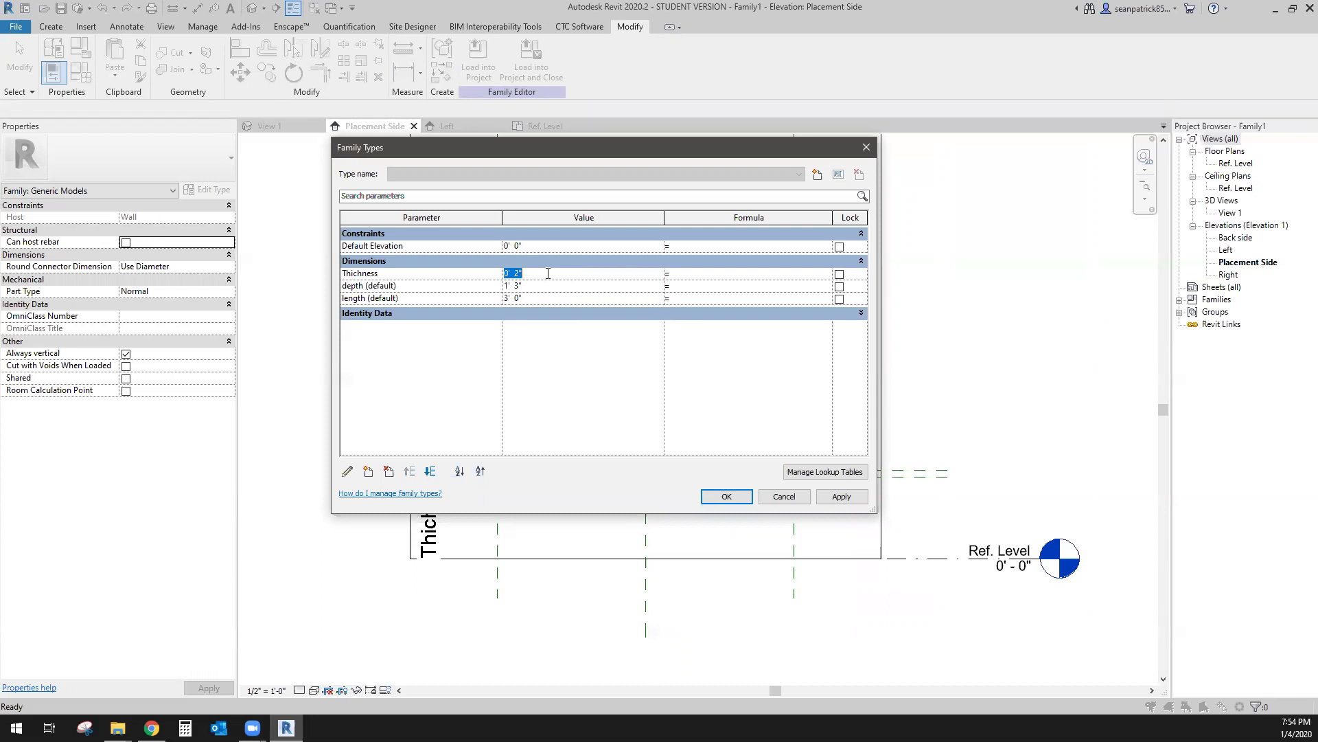
type("1/")
key("Tab")
left_click(726, 495)
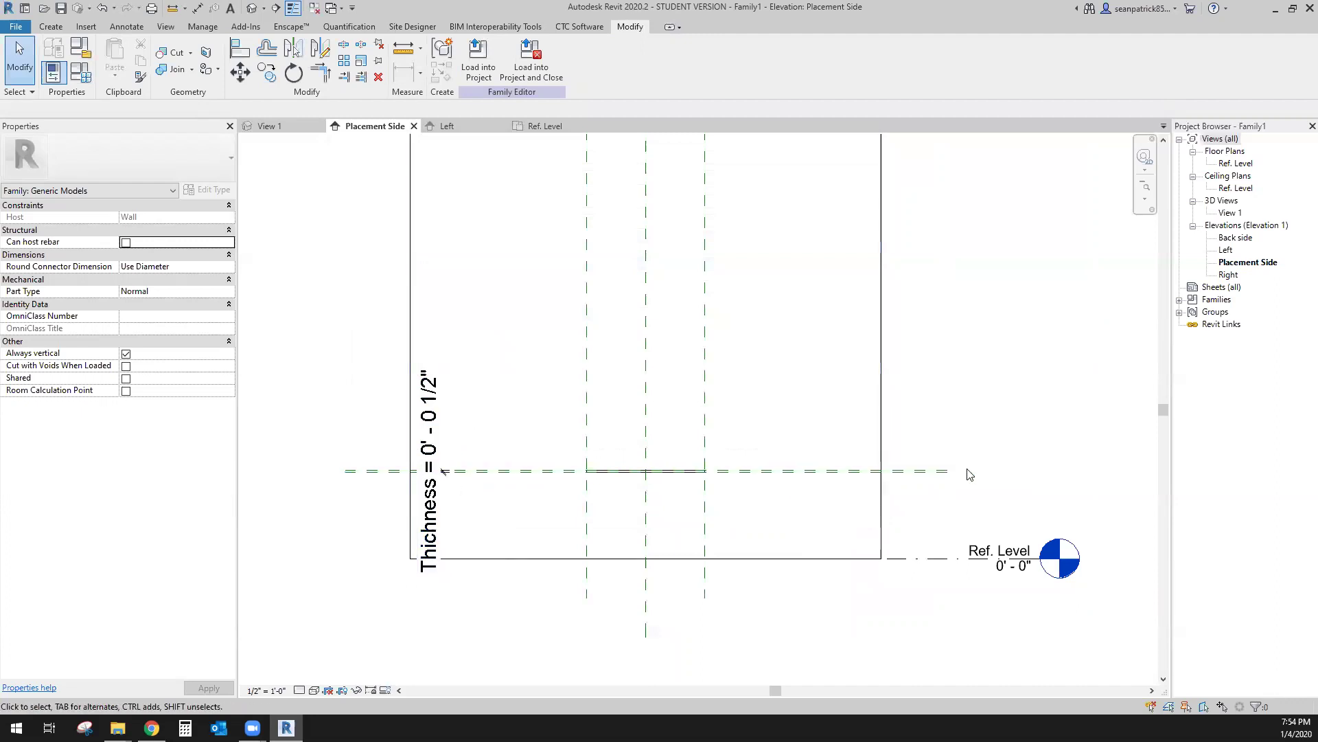
Step: Window-select the shelf's two horizontal reference planes together
left_click(435, 456)
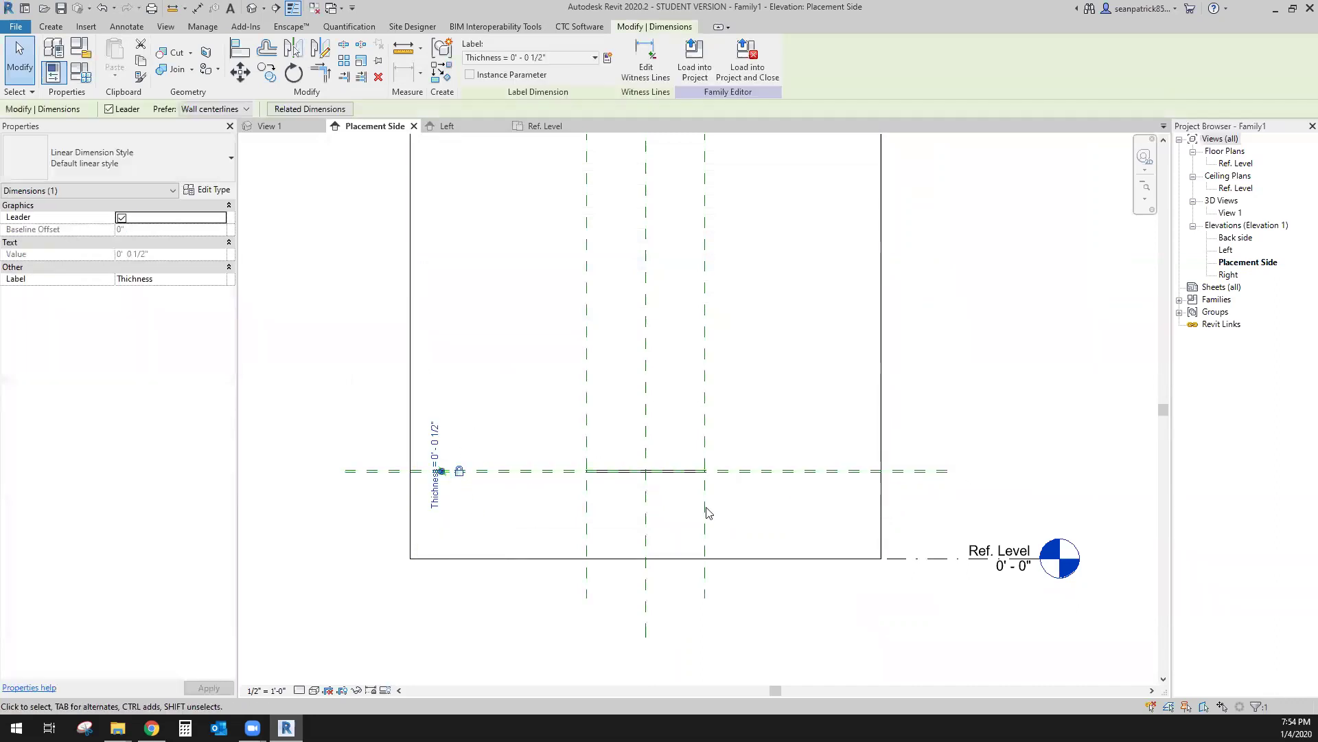
left_click(939, 507)
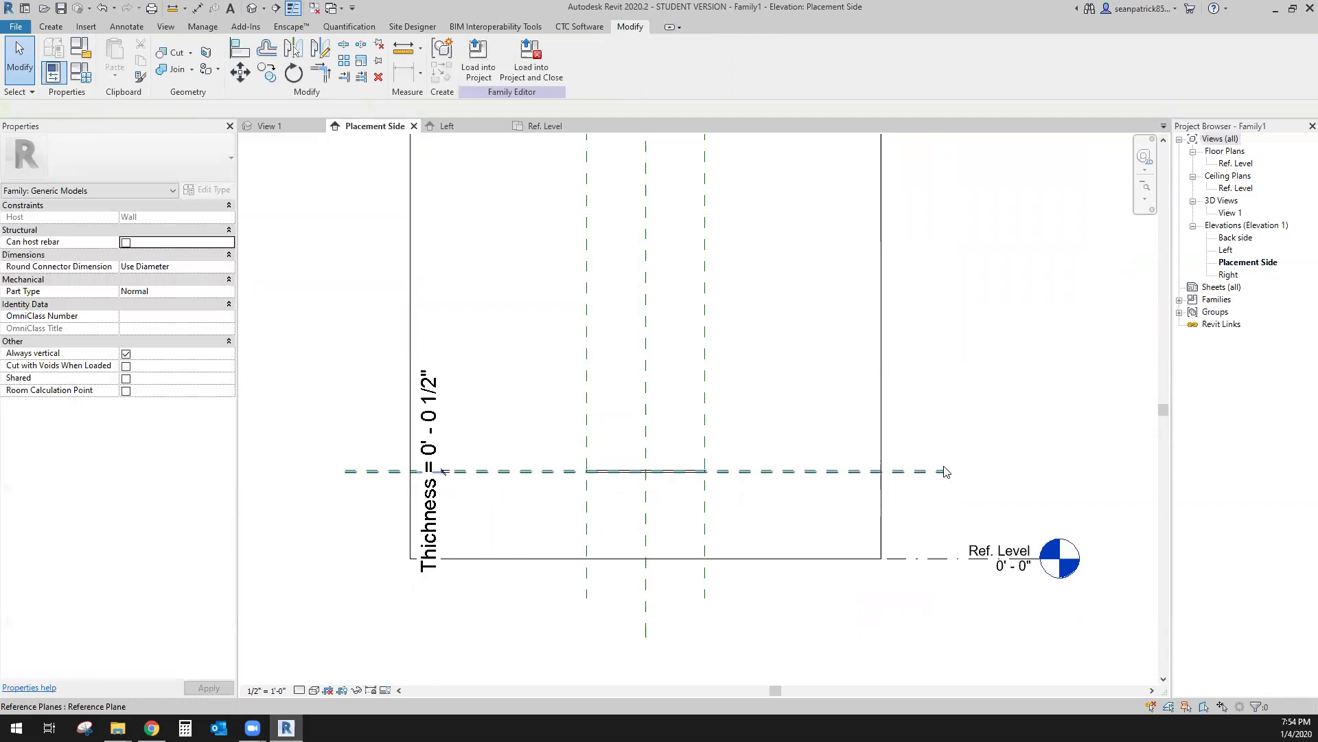
left_click(946, 472)
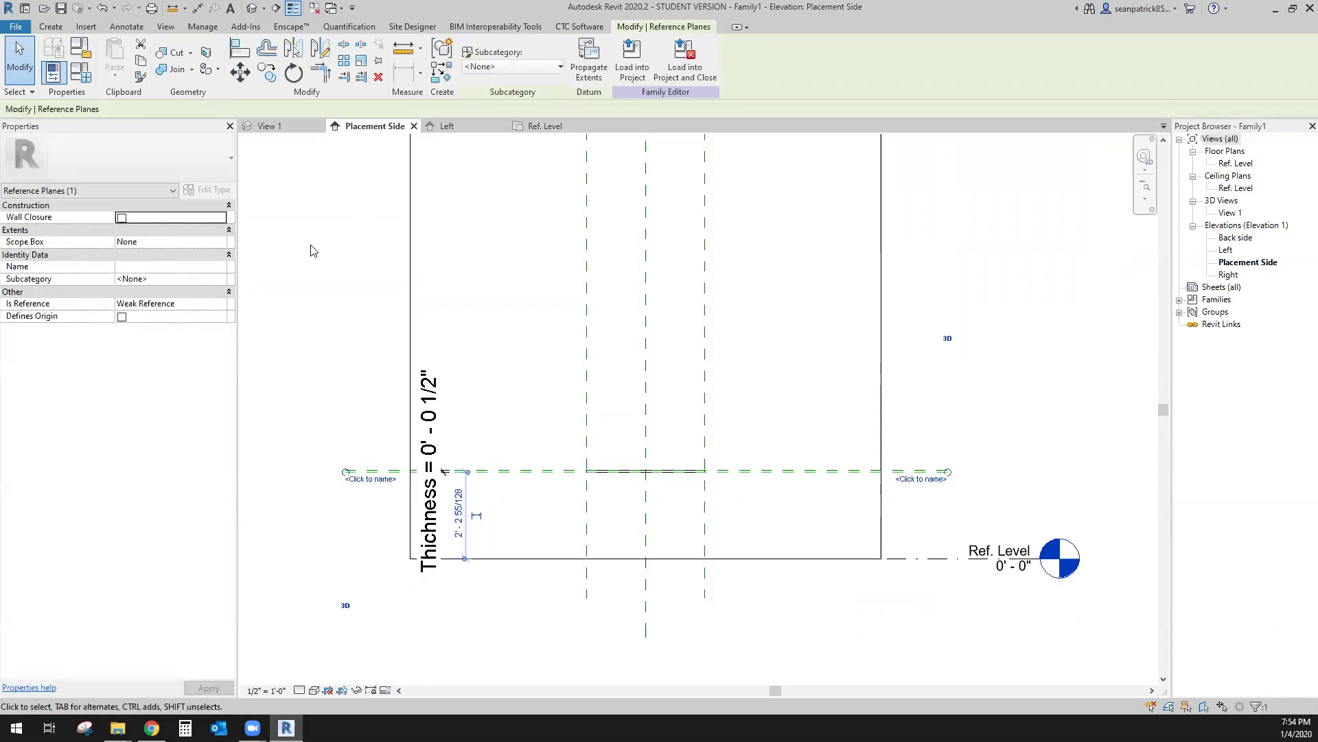
scroll(538, 471, "up", 2)
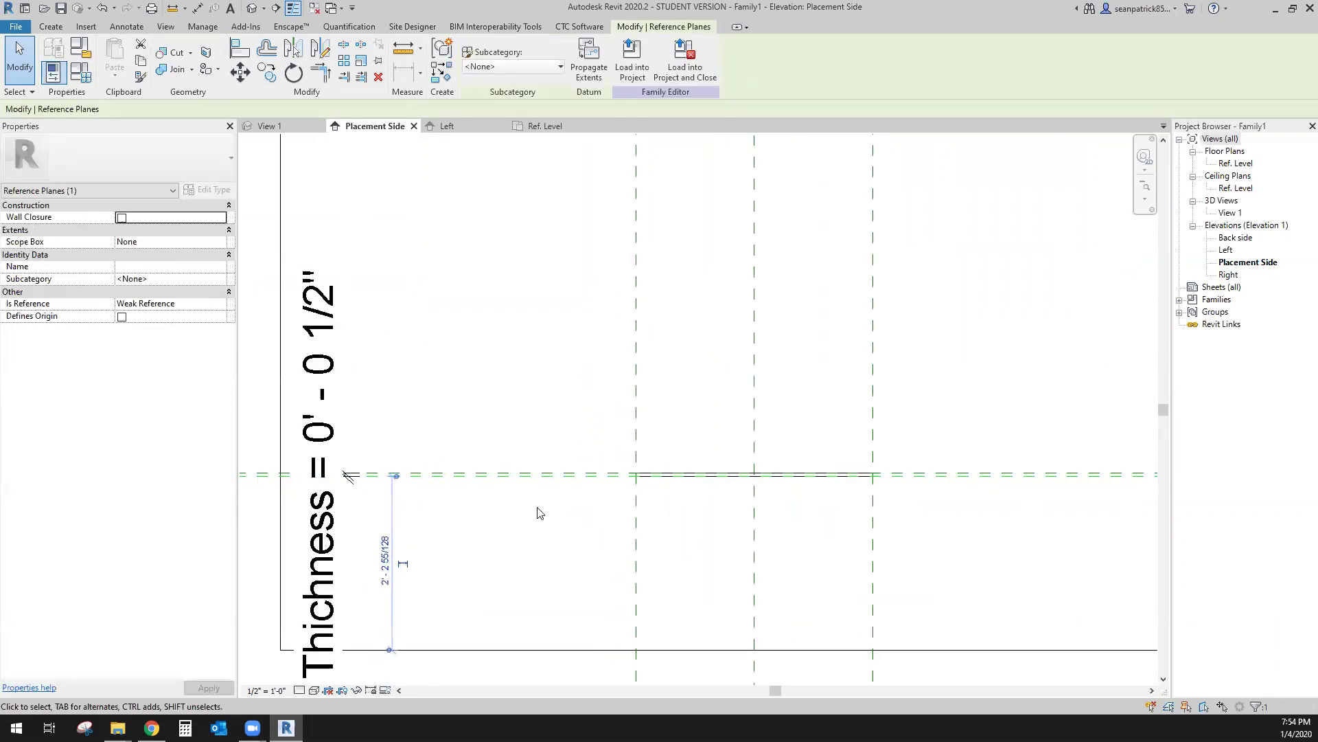
left_click(579, 533)
left_click_drag(578, 522, 555, 446)
scroll(555, 476, "down", 1)
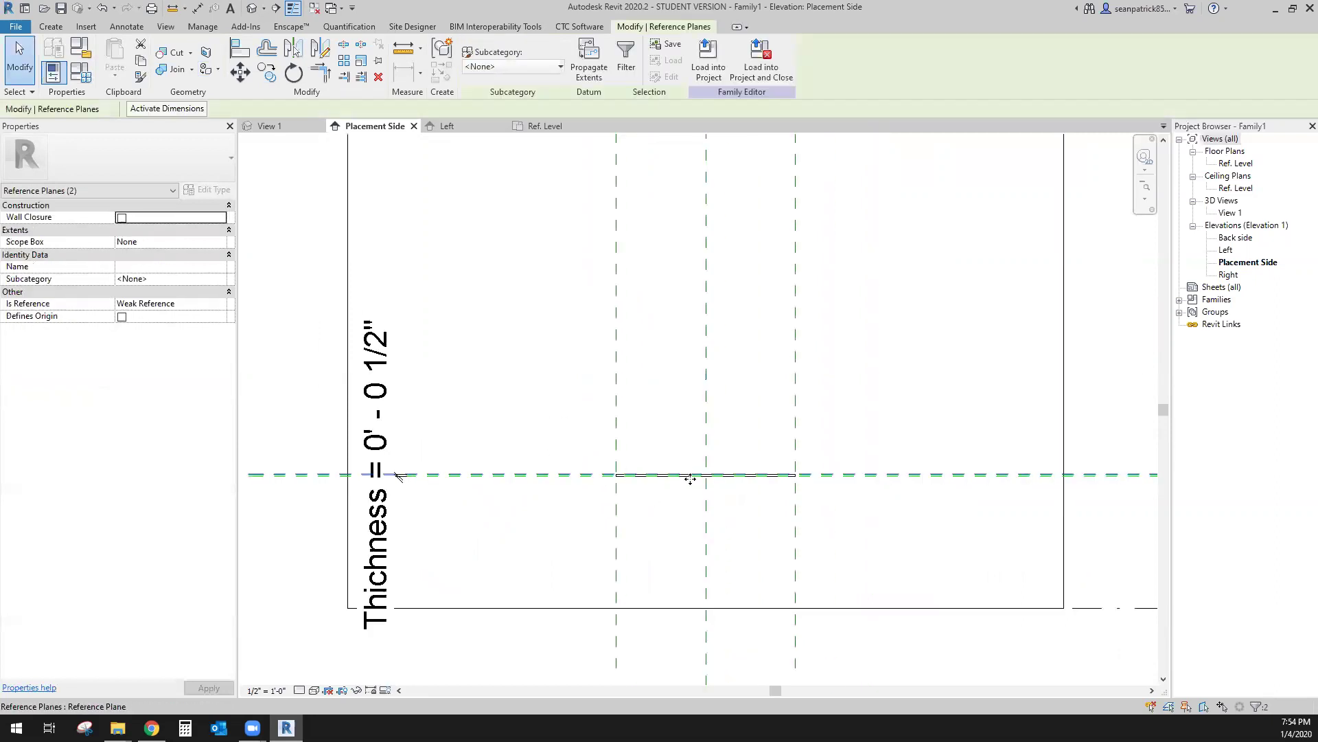
Step: Move the two reference planes down onto the Ref. Level line
left_click(240, 71)
scroll(539, 492, "up", 1)
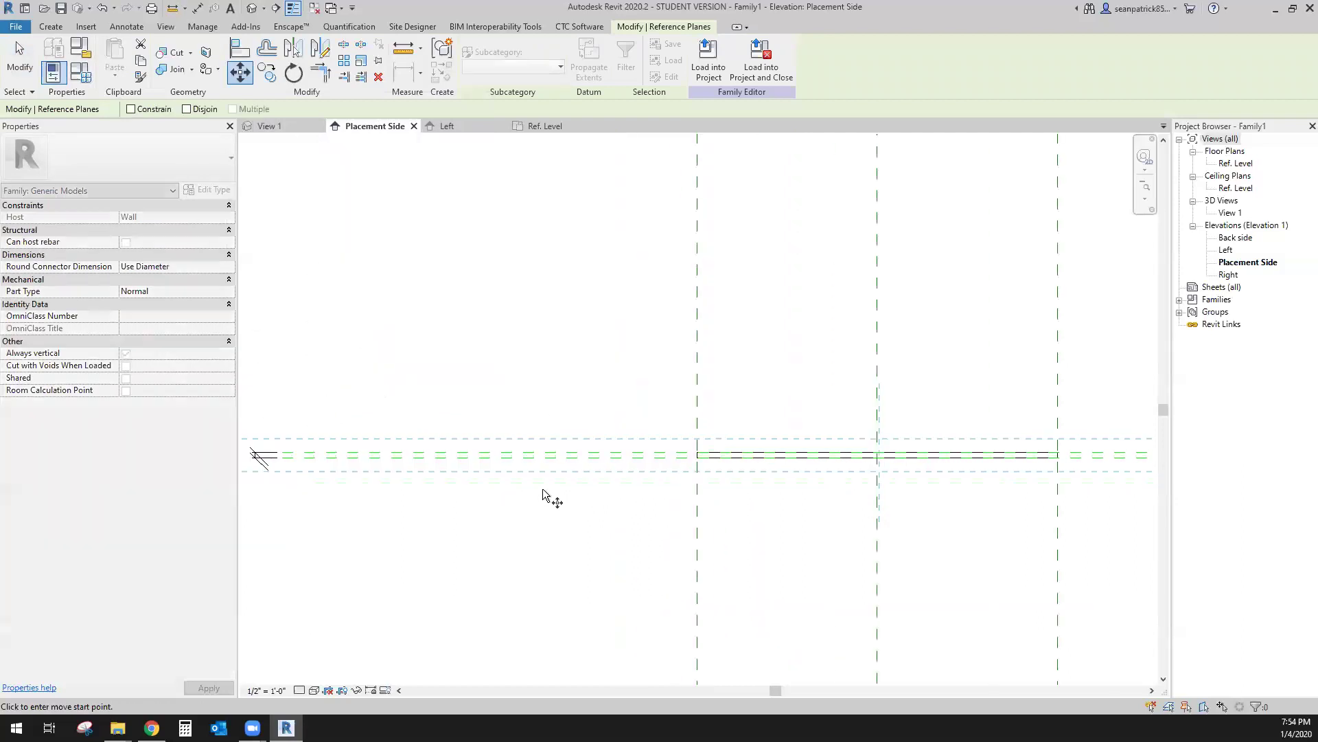
left_click(559, 481)
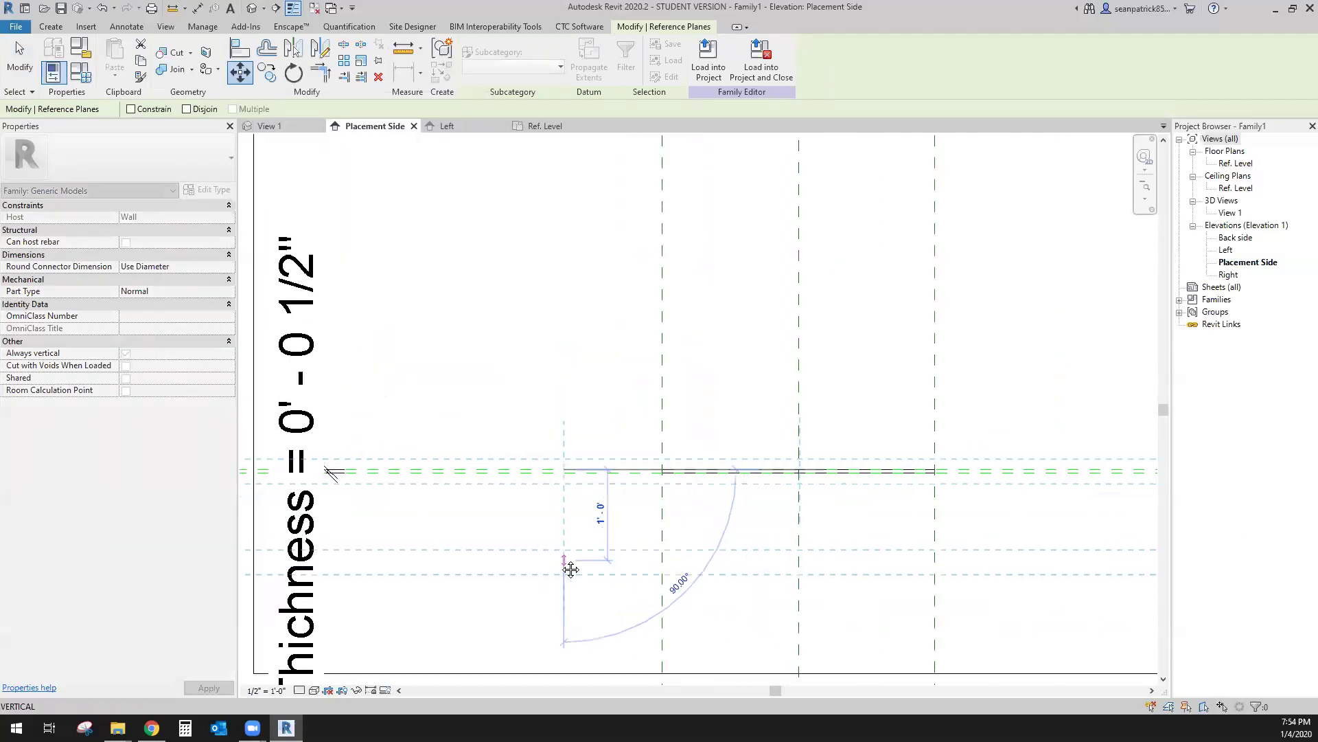
scroll(567, 568, "down", 1)
middle_click_drag(568, 568, 542, 427)
left_click(547, 509)
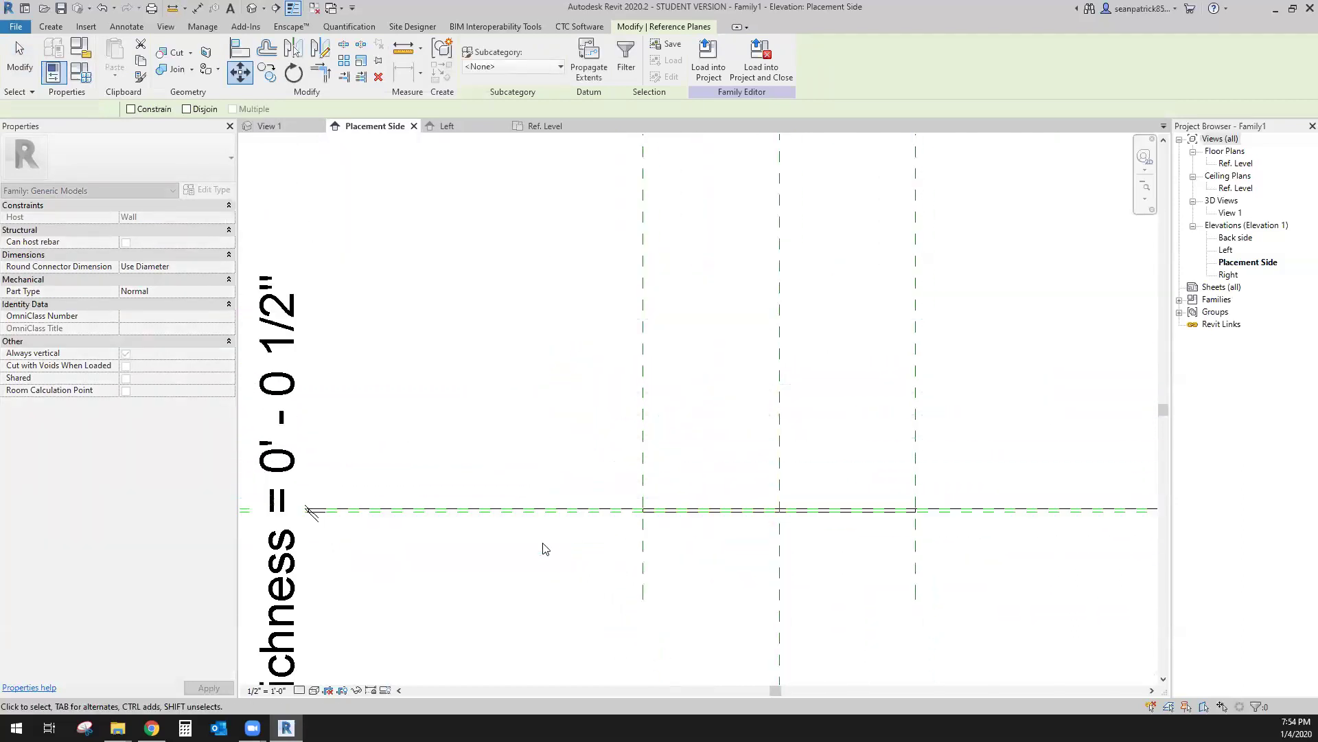
scroll(543, 522, "up", 1)
scroll(824, 510, "up", 1)
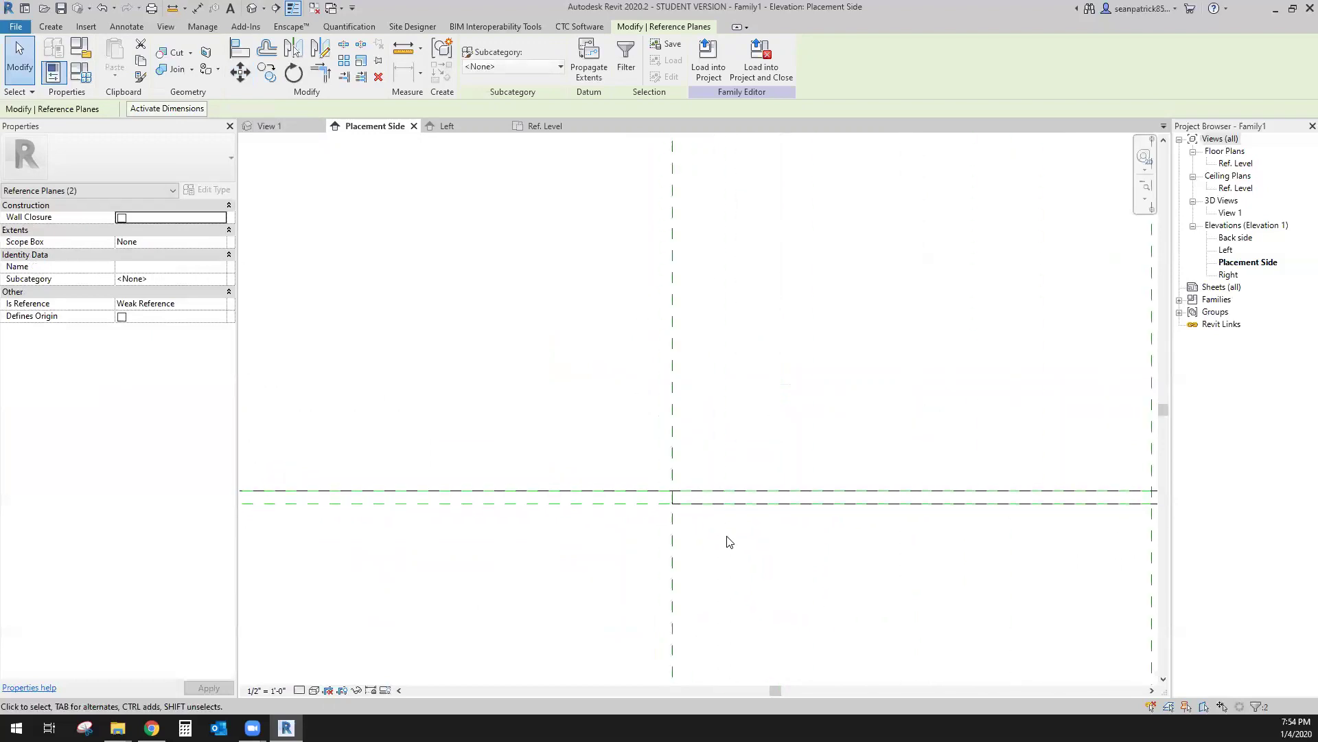
Step: Deselect the planes, recentre the elevation and switch to the family's 3D view
left_click(534, 602)
scroll(524, 506, "down", 3)
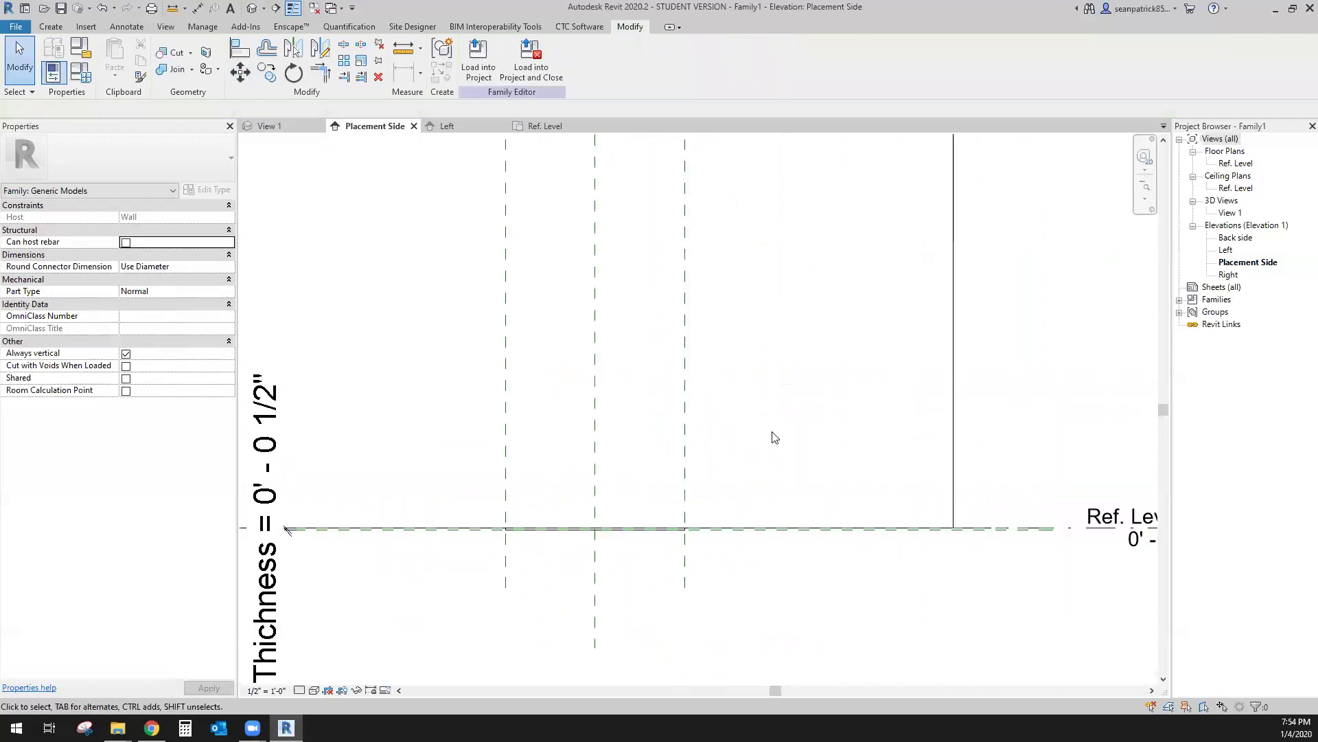
middle_click_drag(1036, 397, 1021, 404)
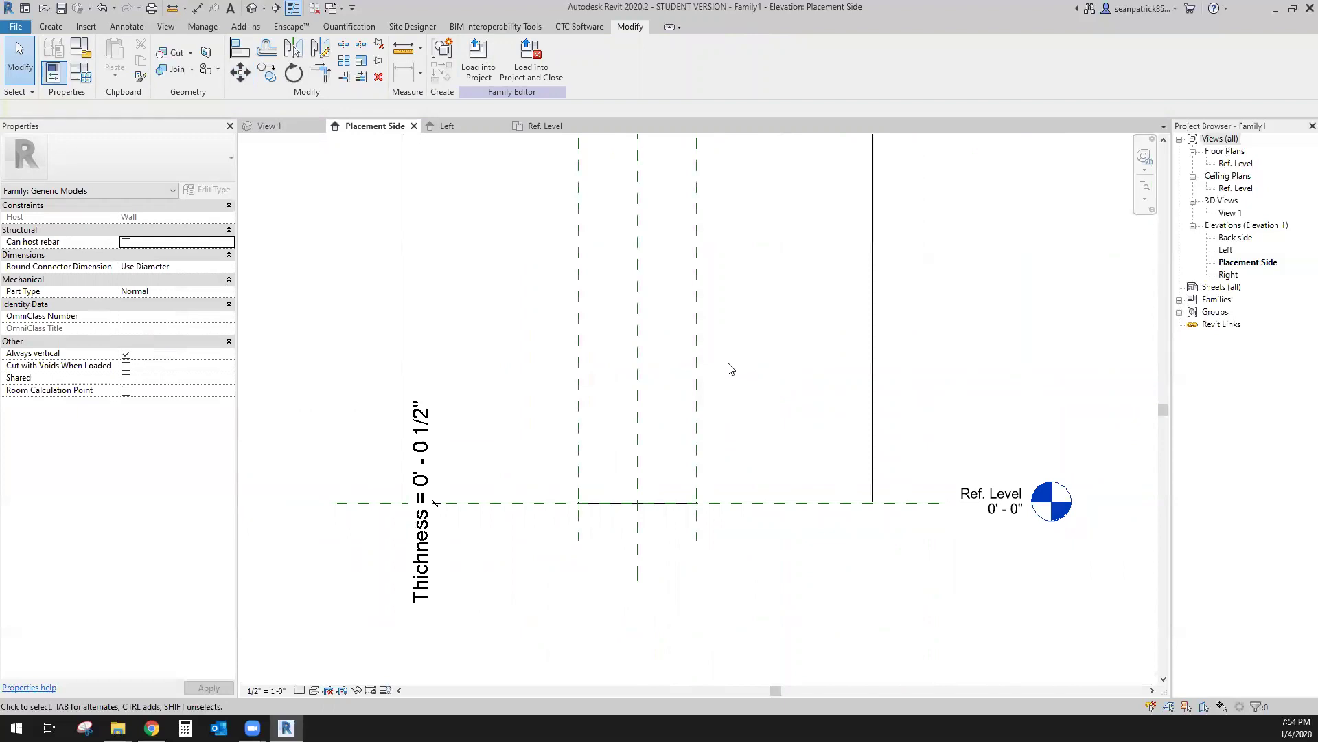
scroll(762, 353, "down", 2)
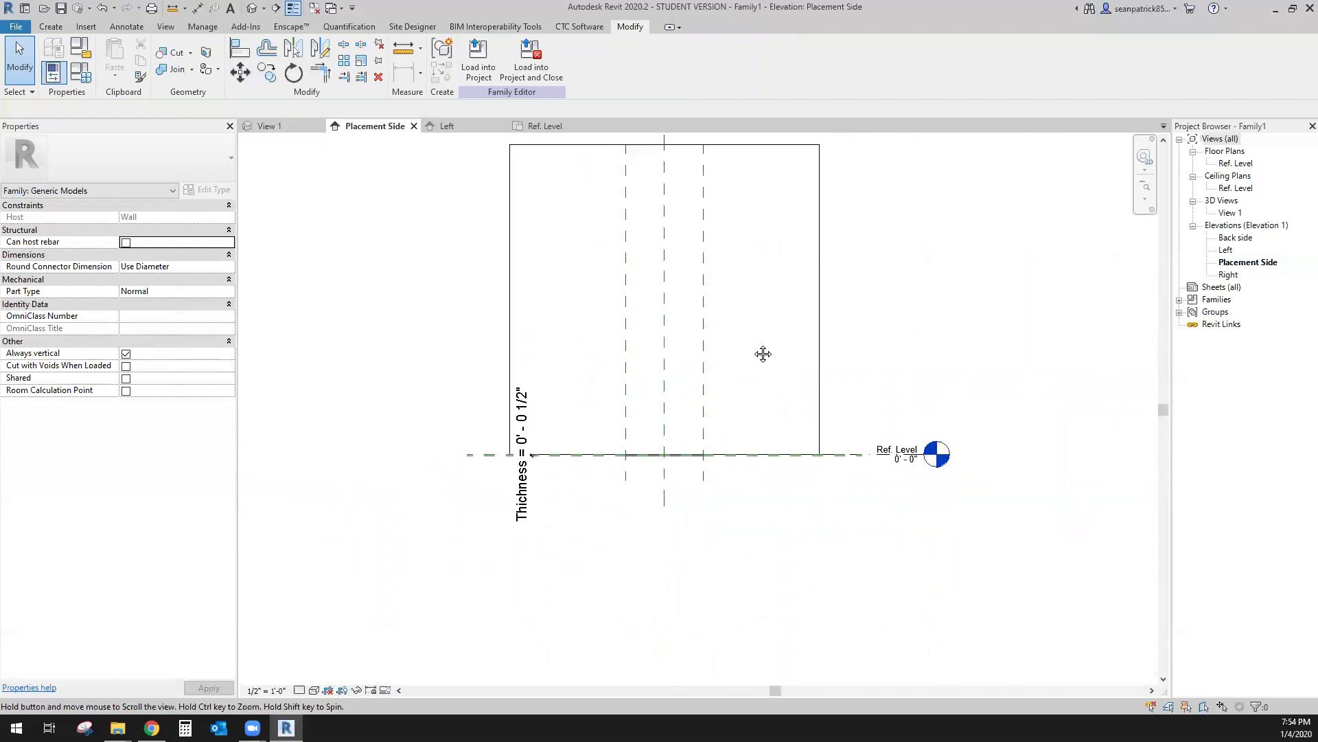
left_click(271, 126)
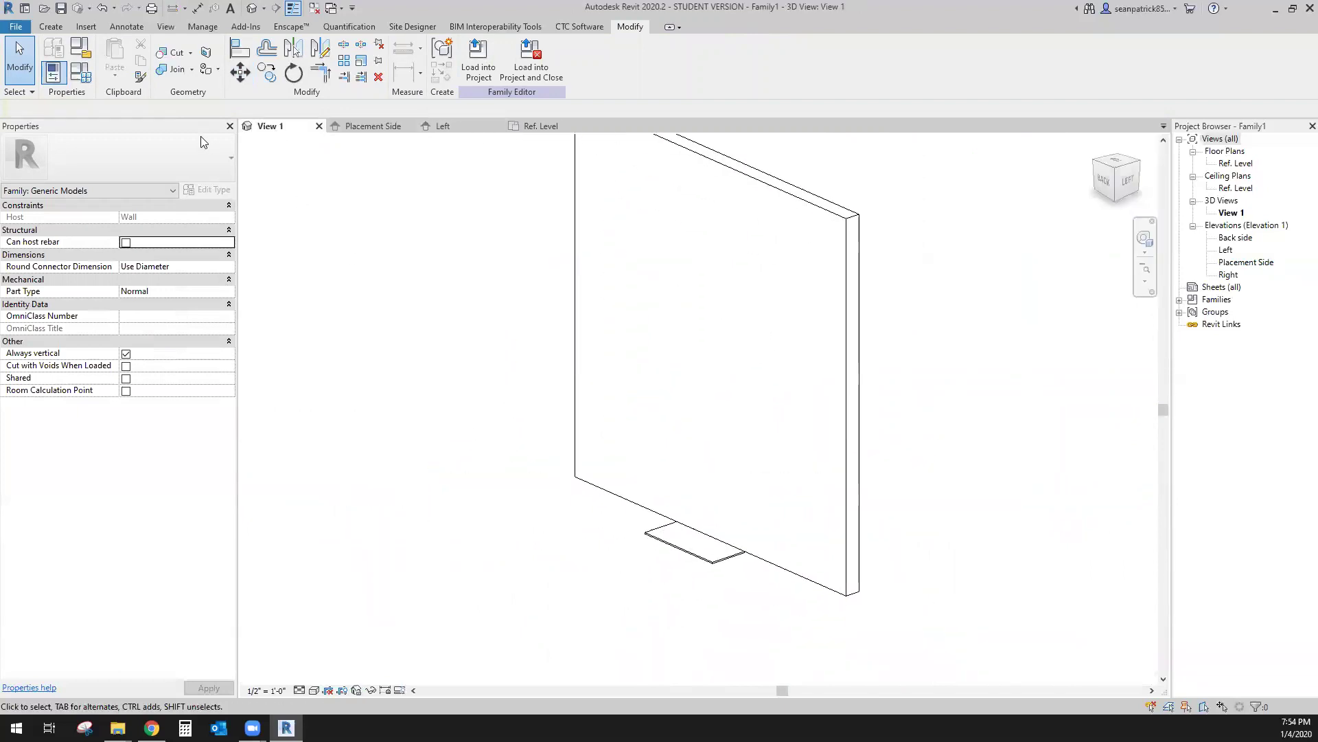
Step: Set the family's Default Elevation to 5' 0" in Family Types, applying and accepting it
left_click(77, 76)
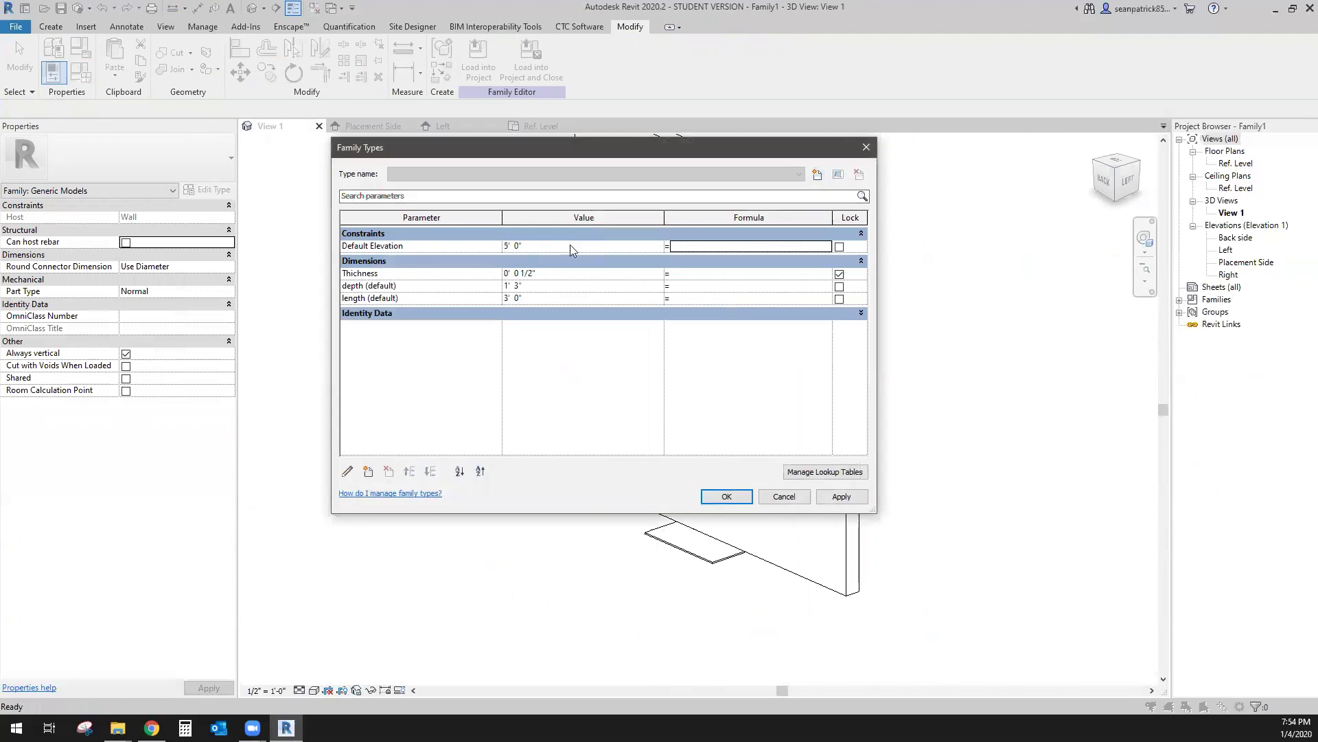
left_click(838, 500)
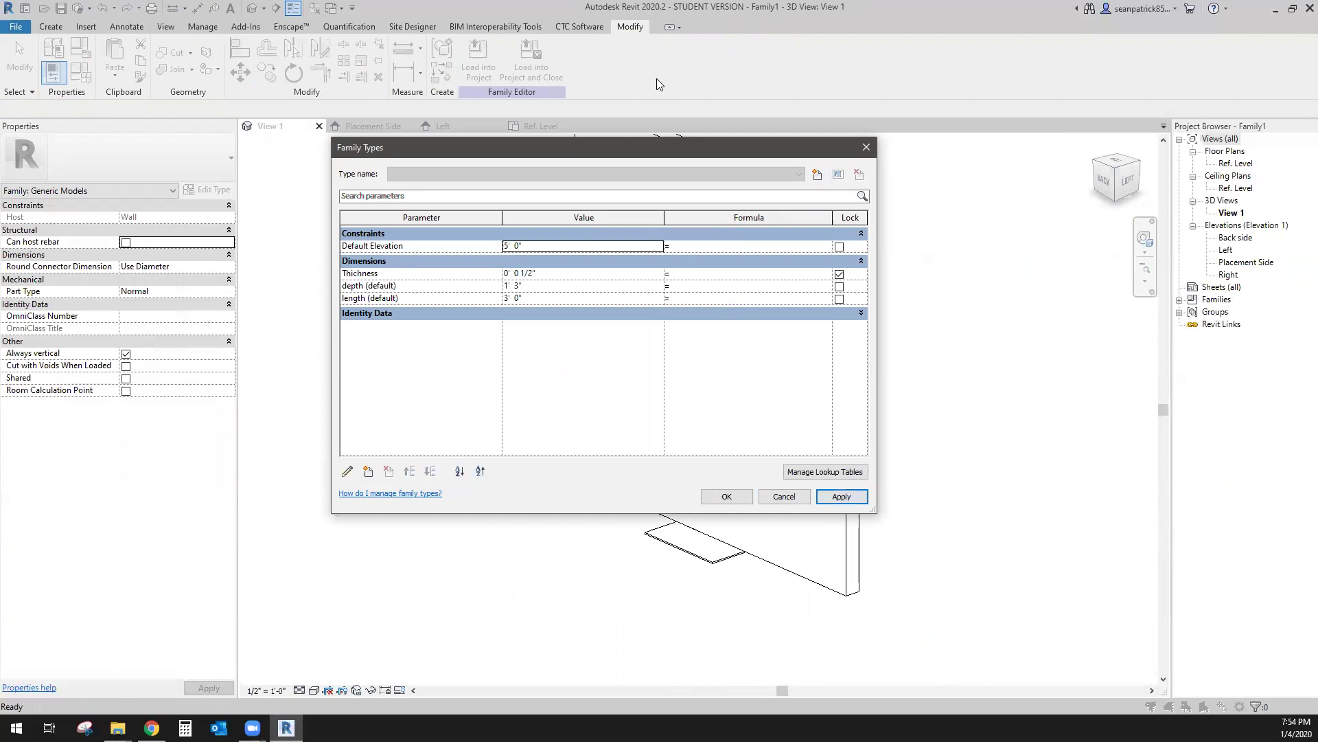
left_click_drag(643, 154, 967, 91)
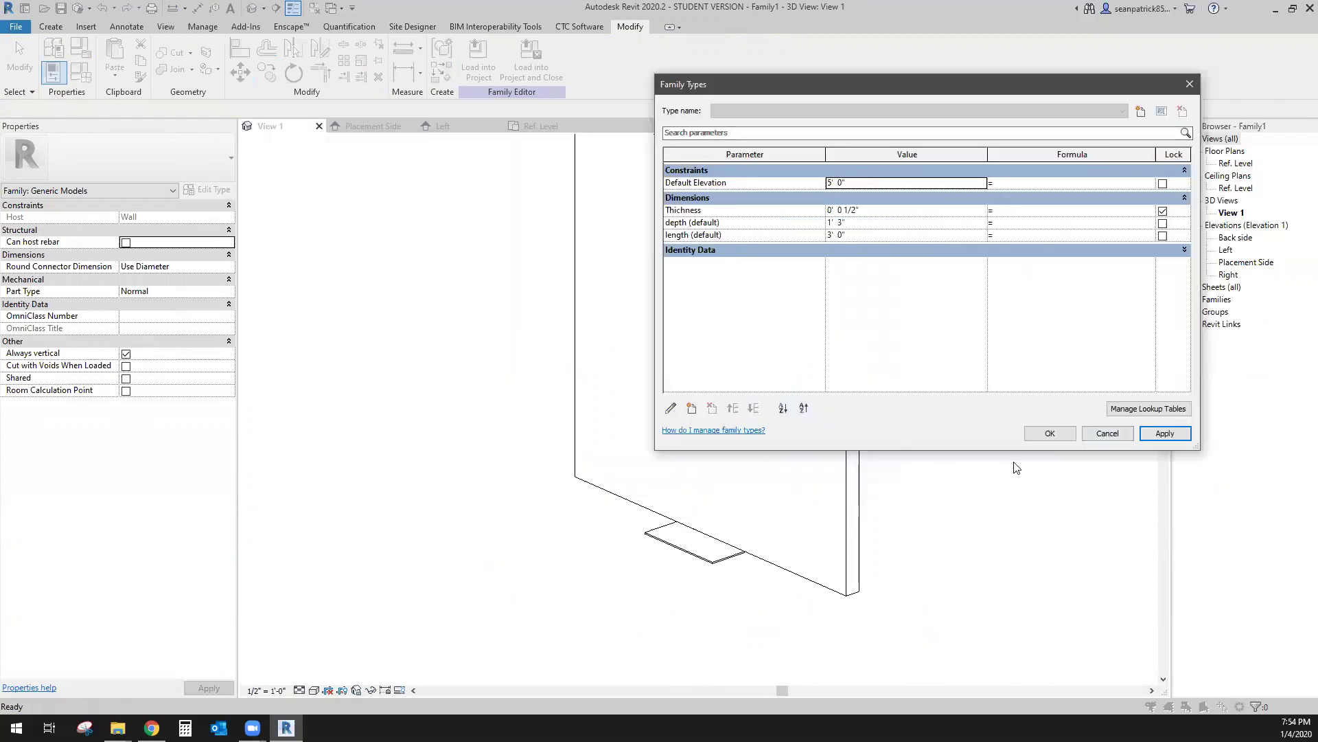
left_click(1051, 433)
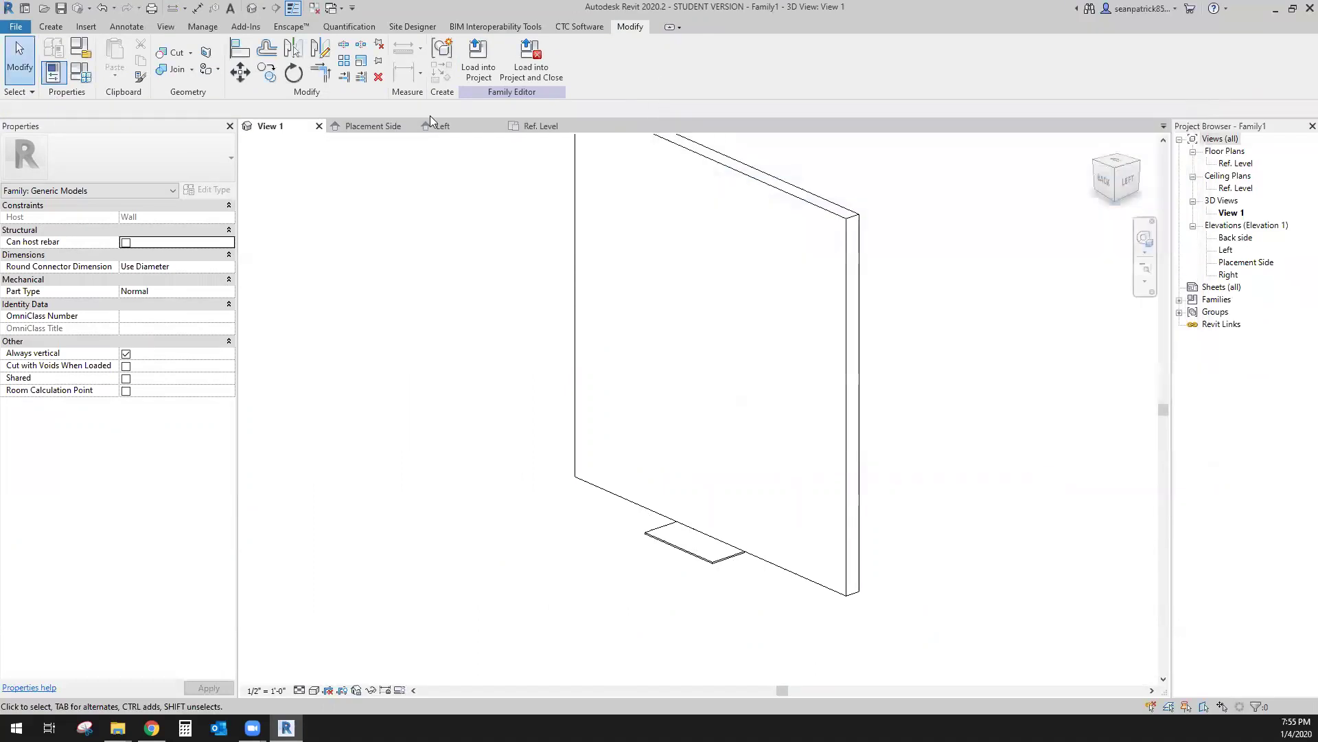
Step: Save the family as ShelfNew.rfa in the D: drive's Families\Shelf folder
left_click(12, 29)
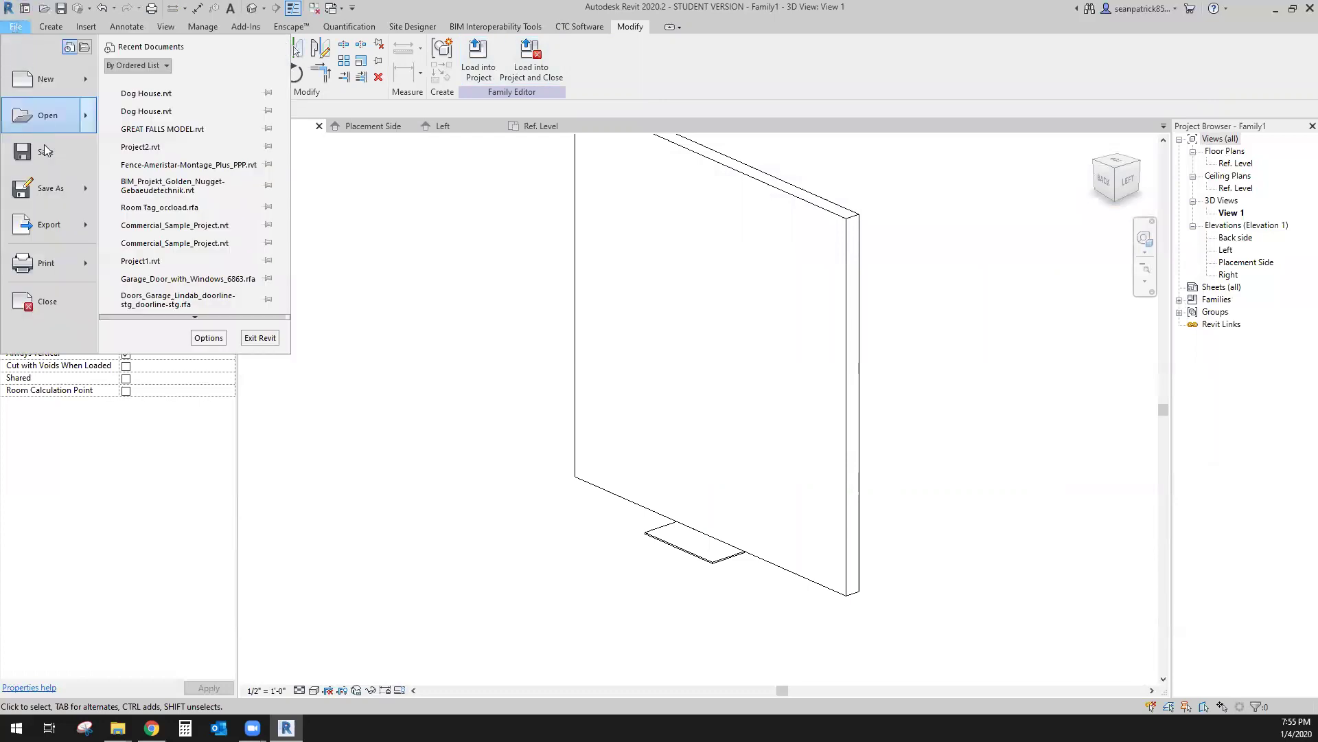
left_click(47, 159)
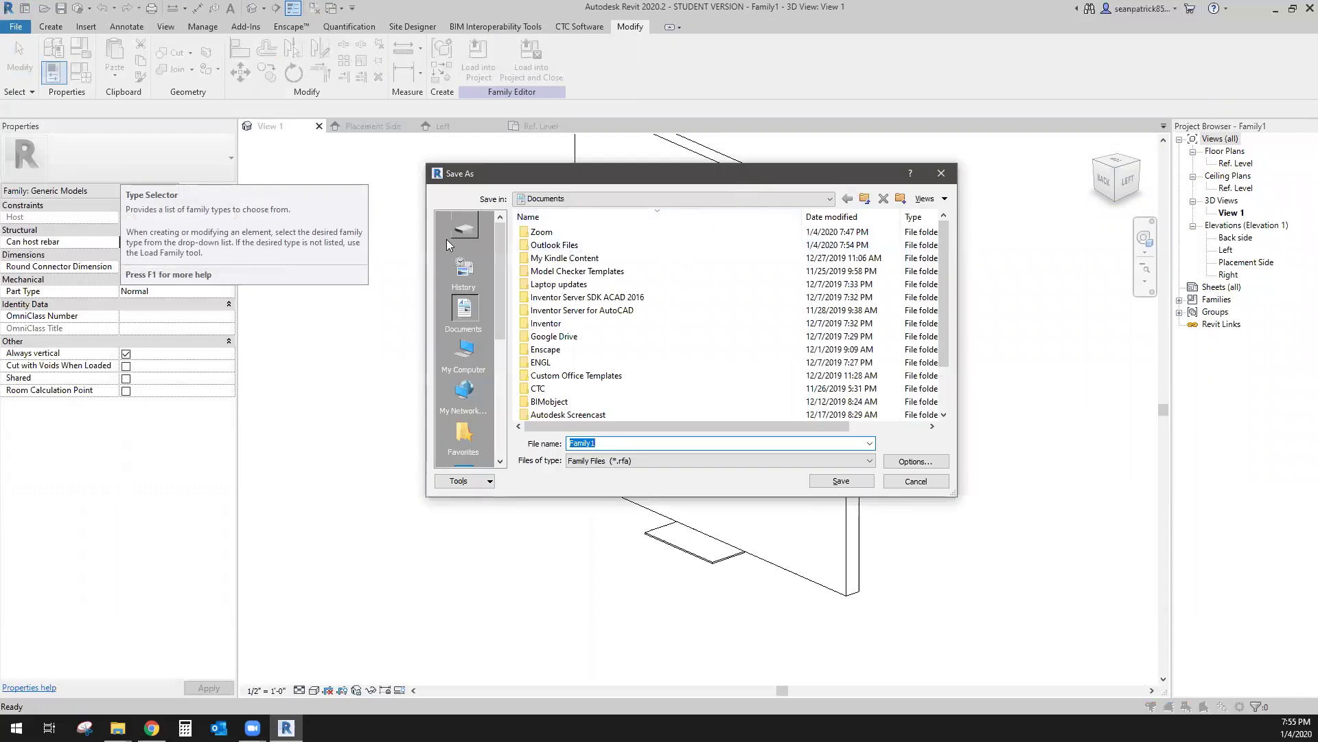
left_click(465, 227)
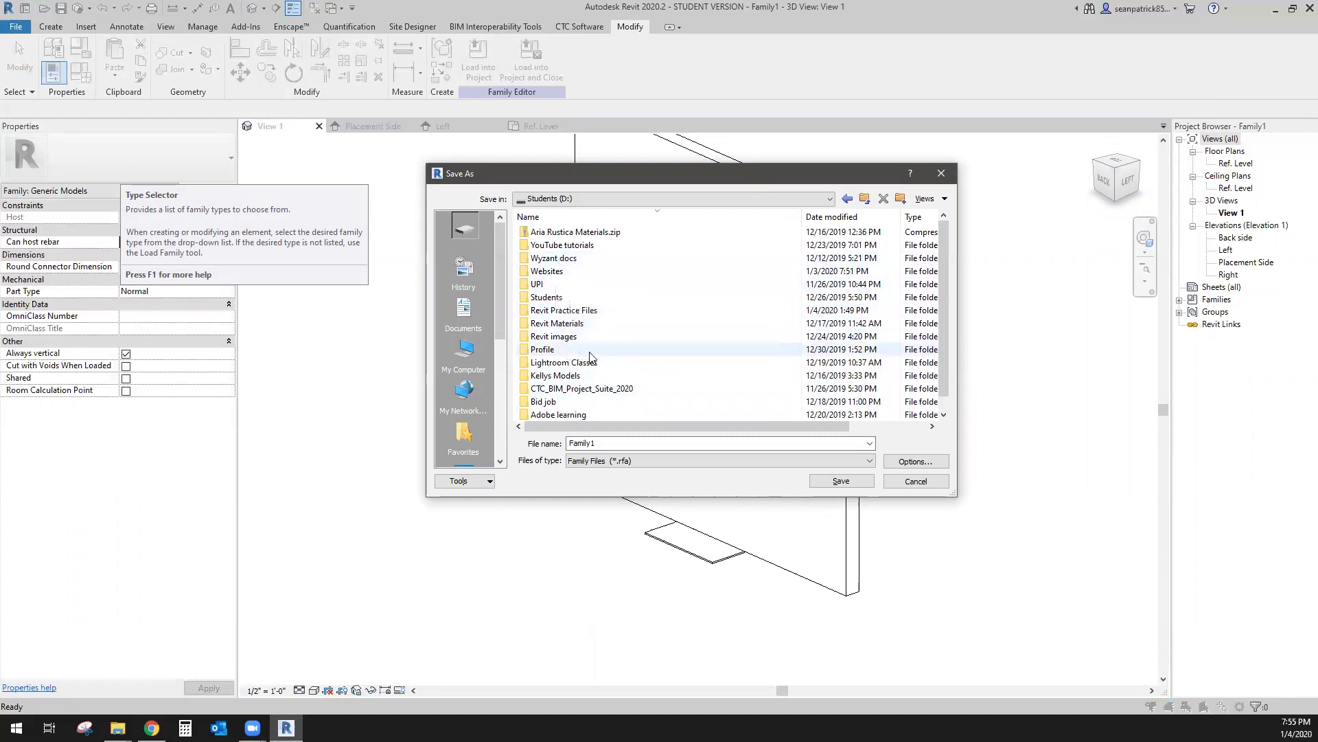
scroll(570, 323, "down", 1)
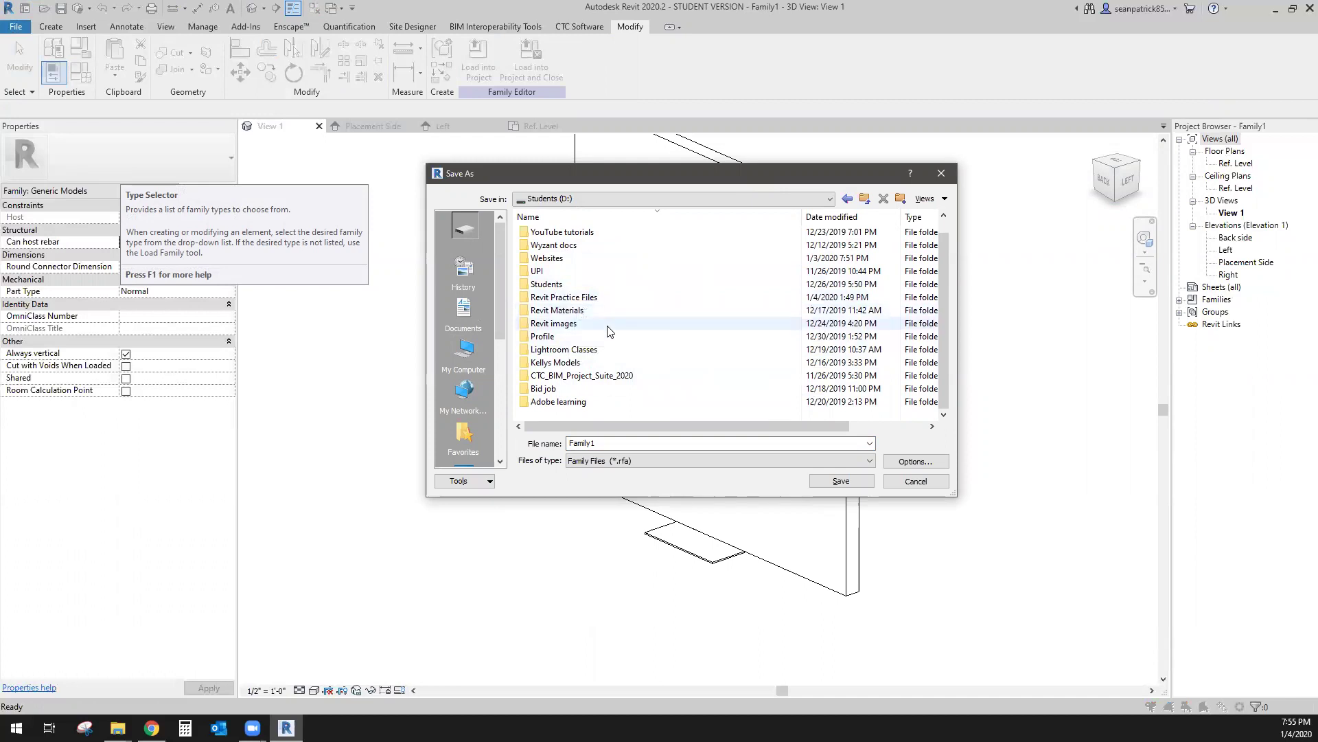
double_click(555, 364)
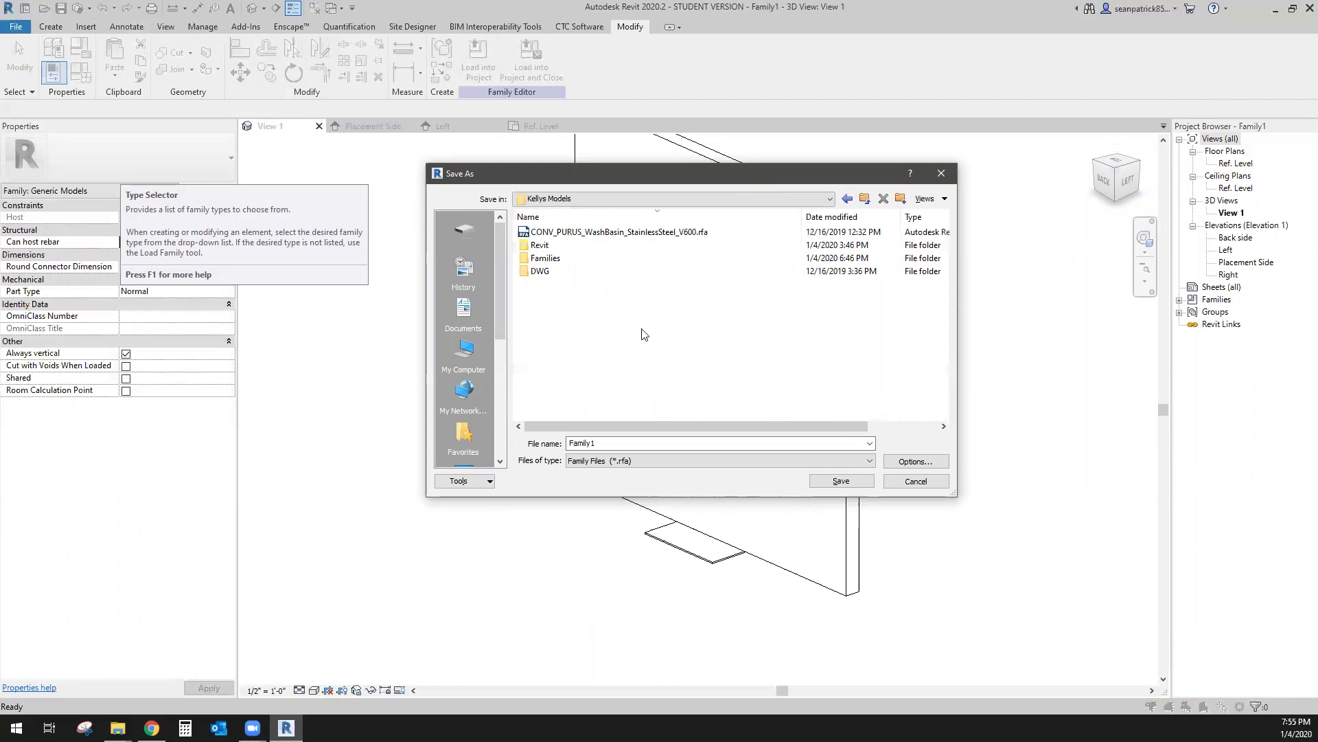
double_click(559, 258)
double_click(539, 271)
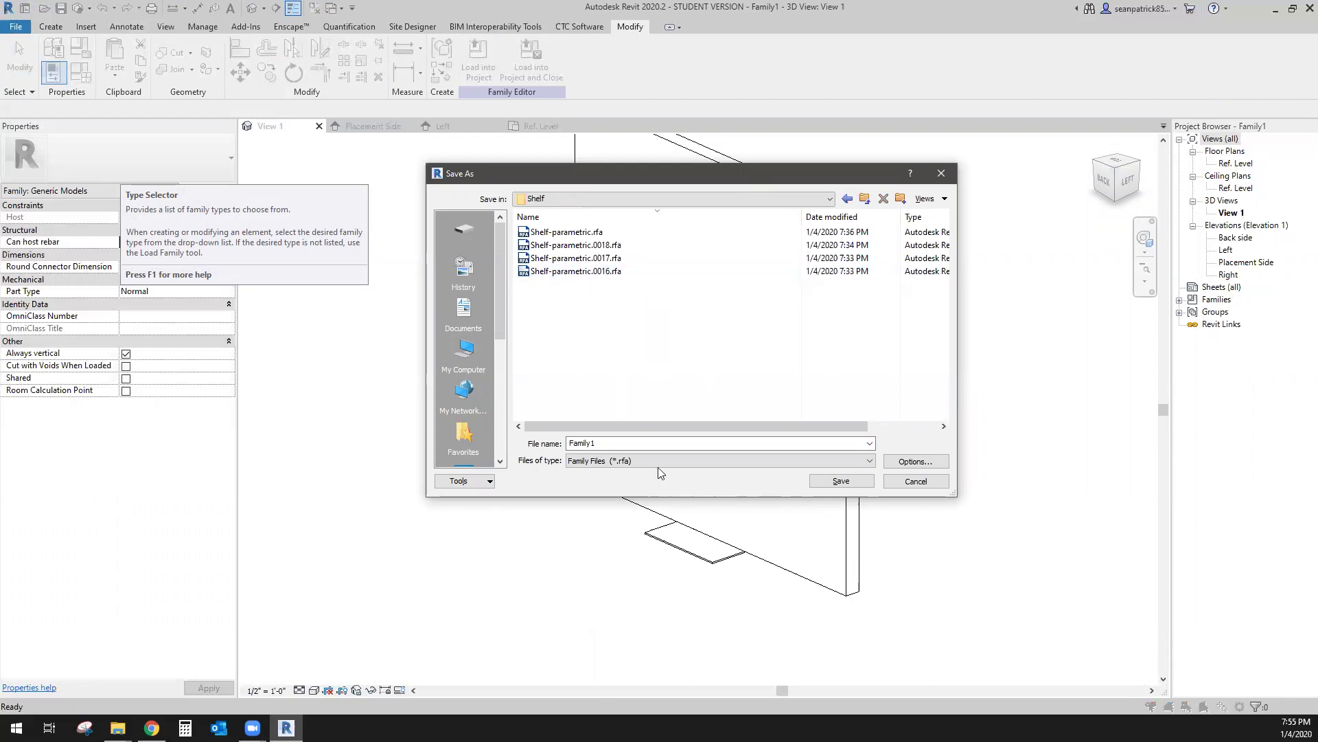
double_click(610, 441)
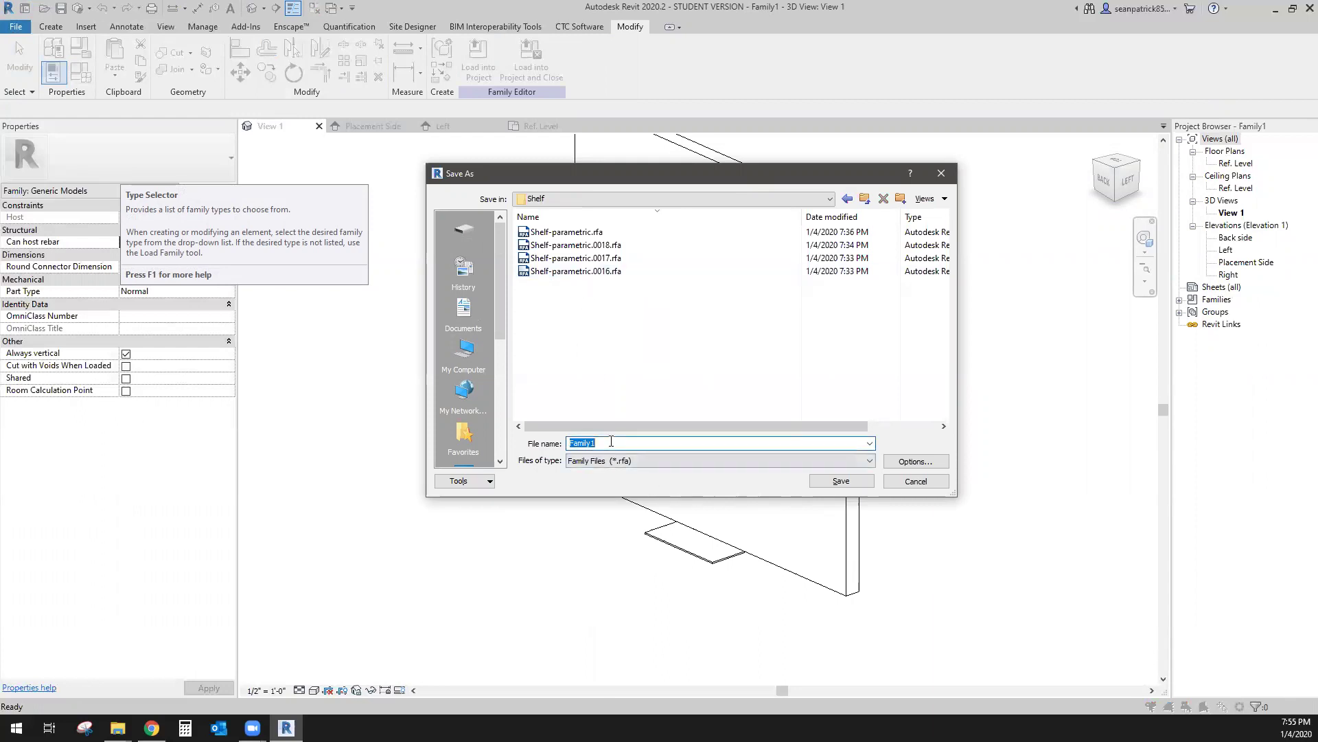
type("ShelfNew")
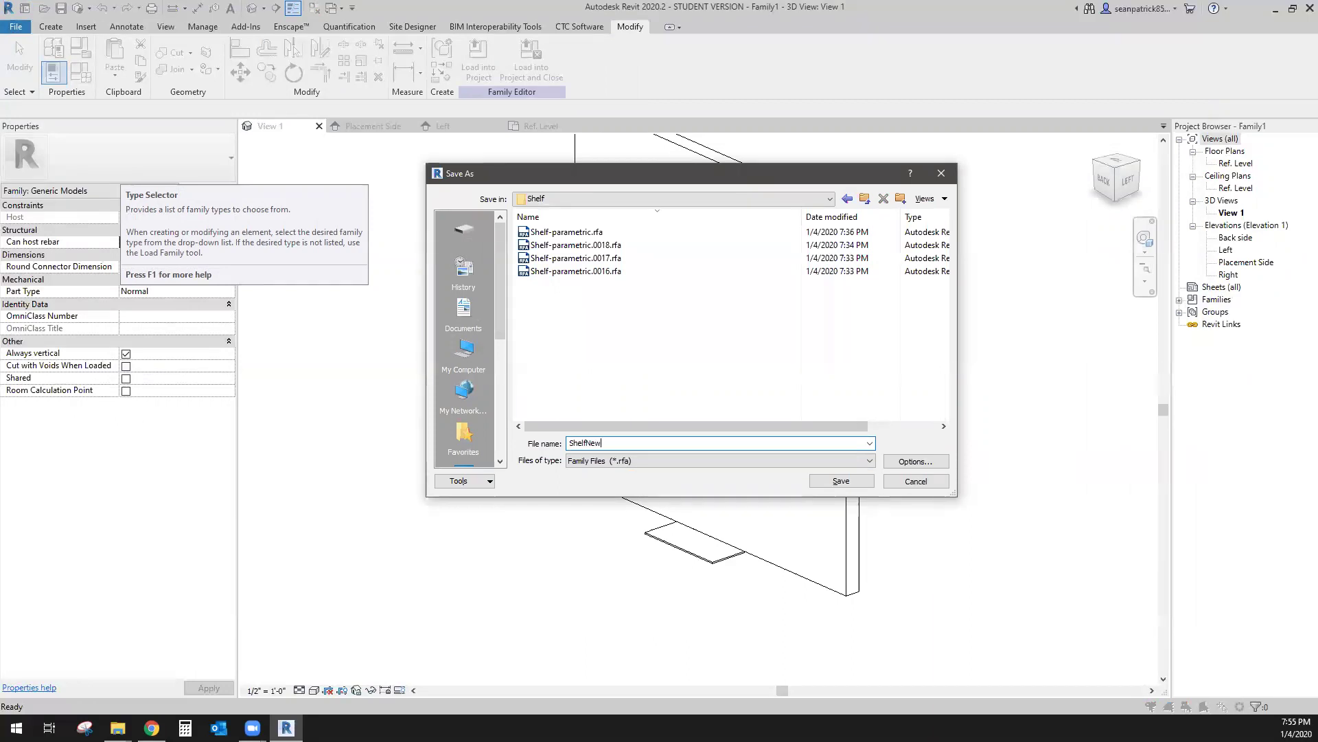
key("Return")
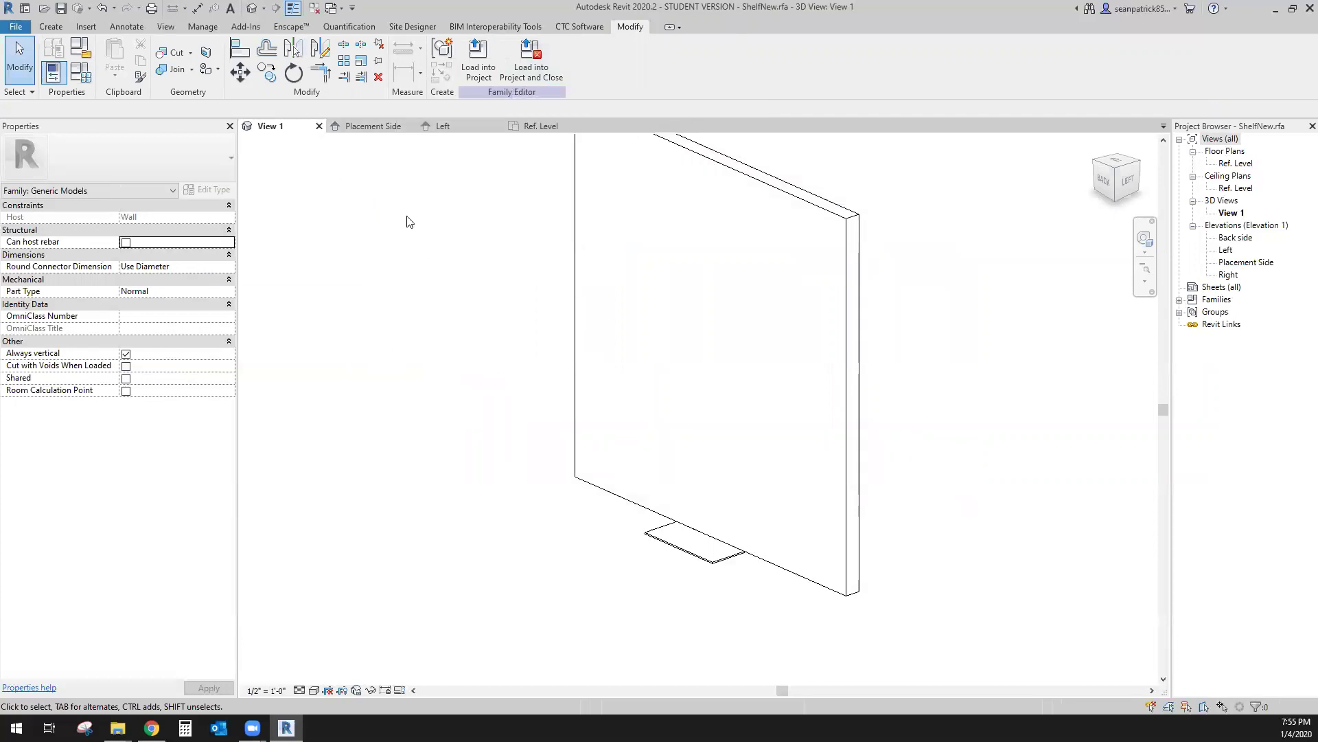
Step: Close the Placement Side, Left and Ref. Level views
left_click(409, 127)
left_click(406, 127)
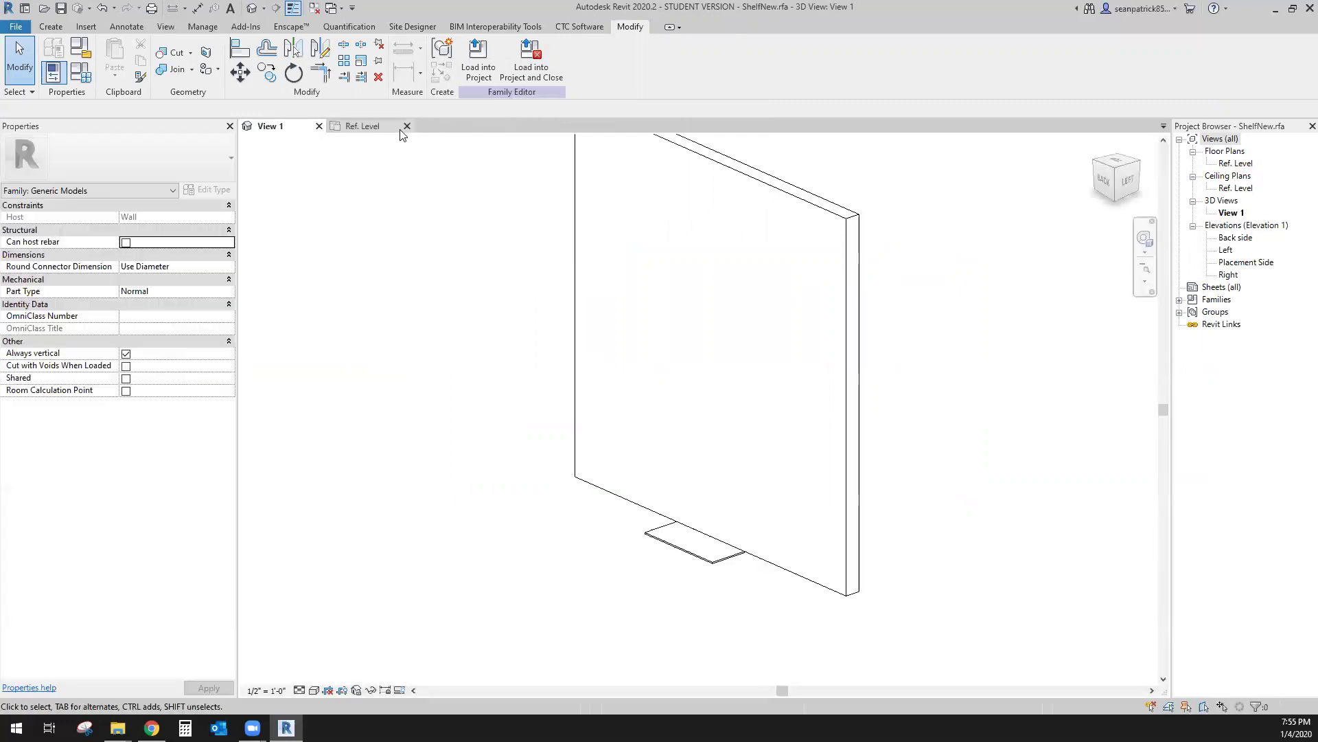
left_click(408, 126)
Step: Create a new project from the Architectural Template and start placing Wall: Architectural
left_click(16, 27)
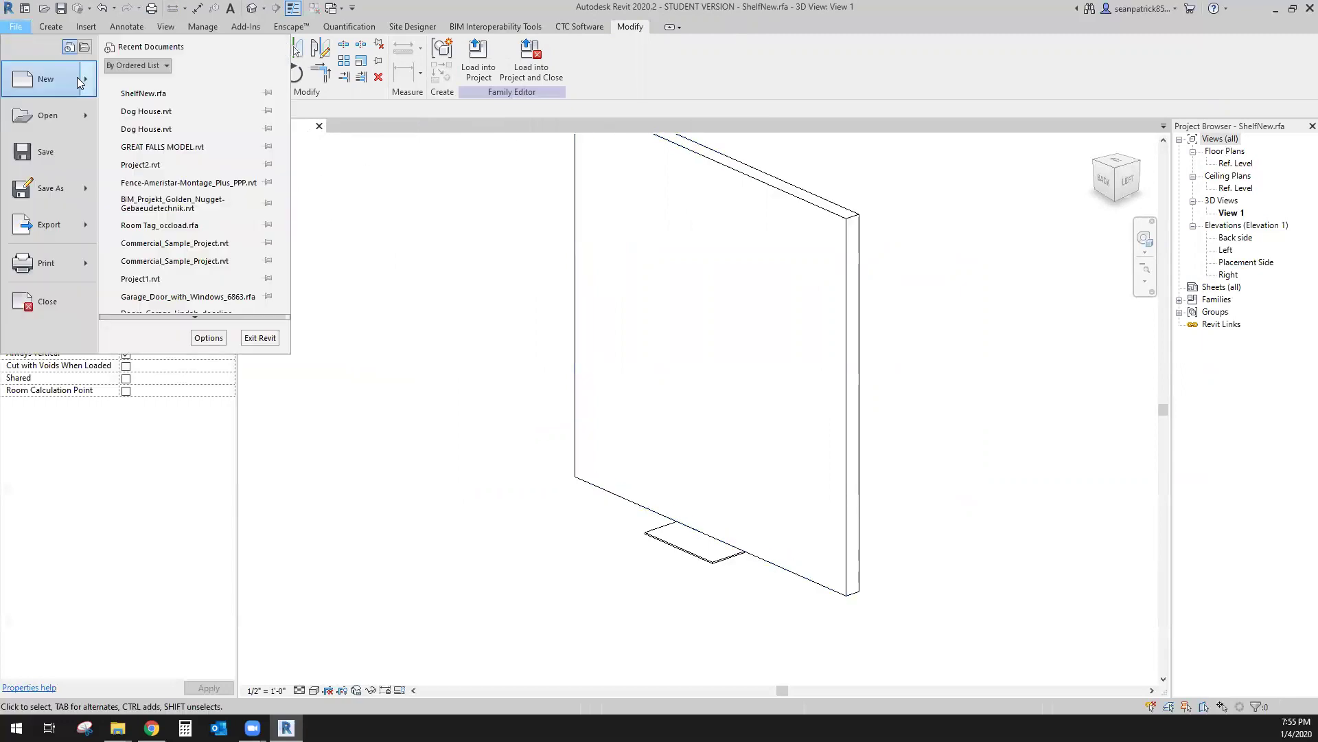
mouse_move(41, 101)
left_click(137, 84)
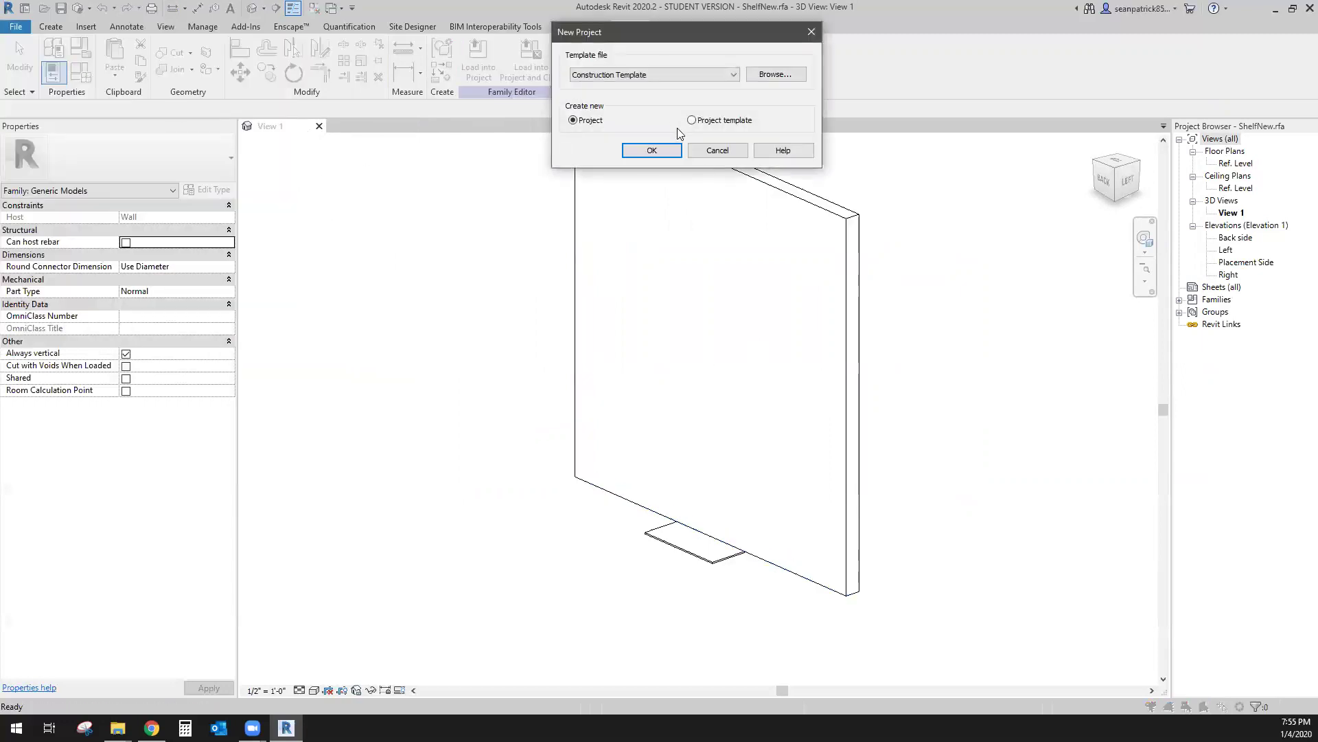
left_click(628, 71)
left_click(604, 97)
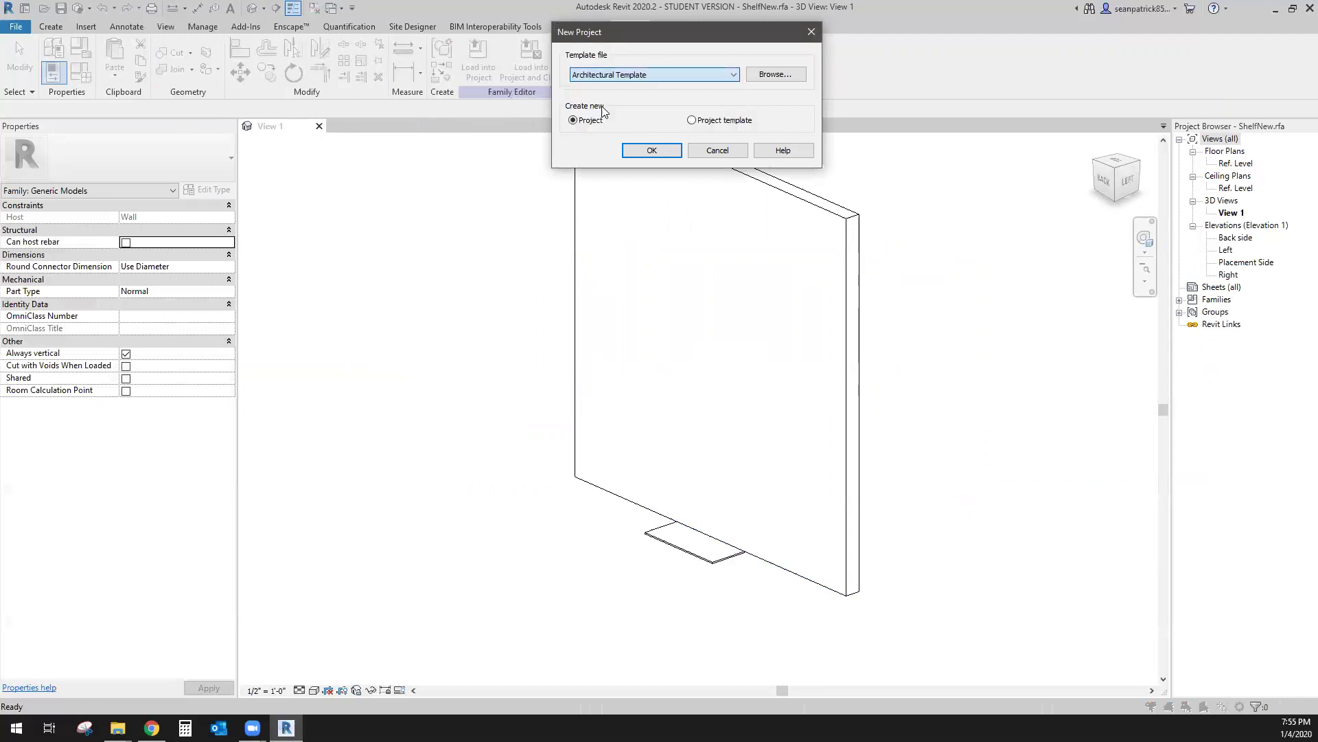
left_click(661, 148)
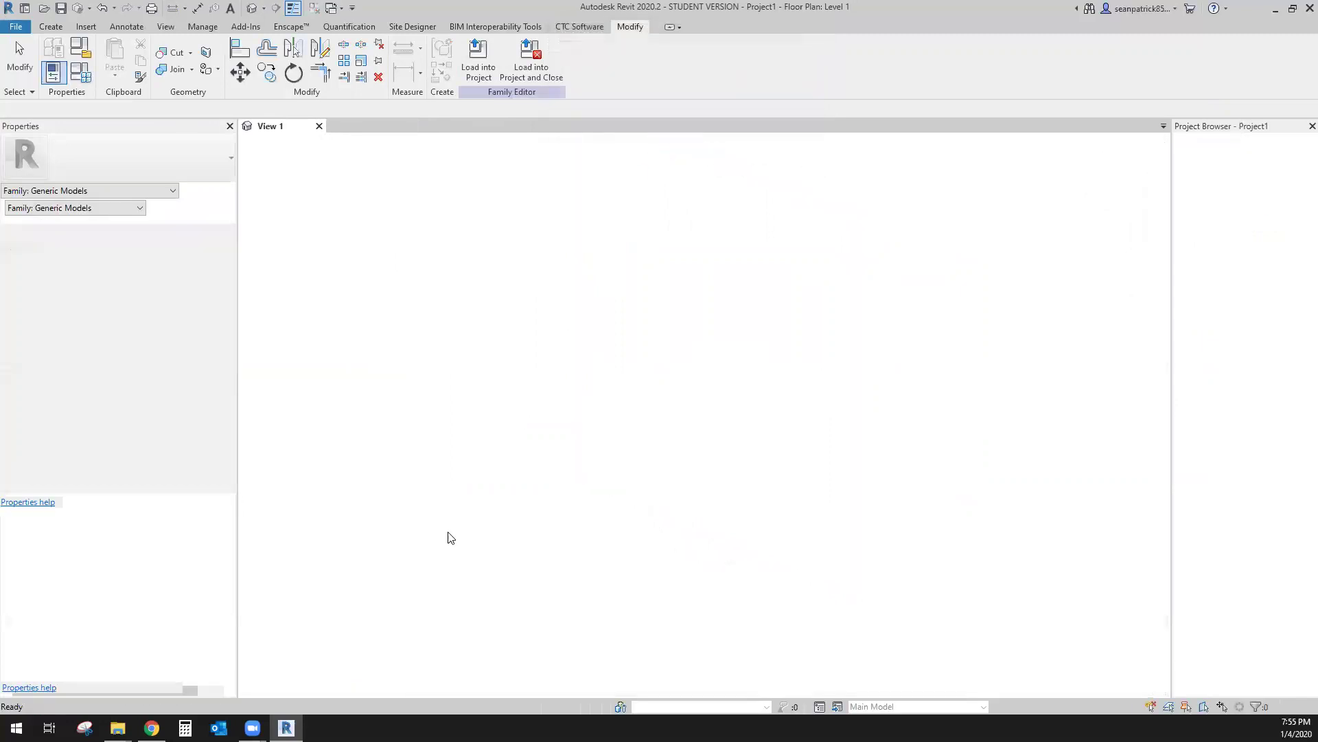
left_click(55, 76)
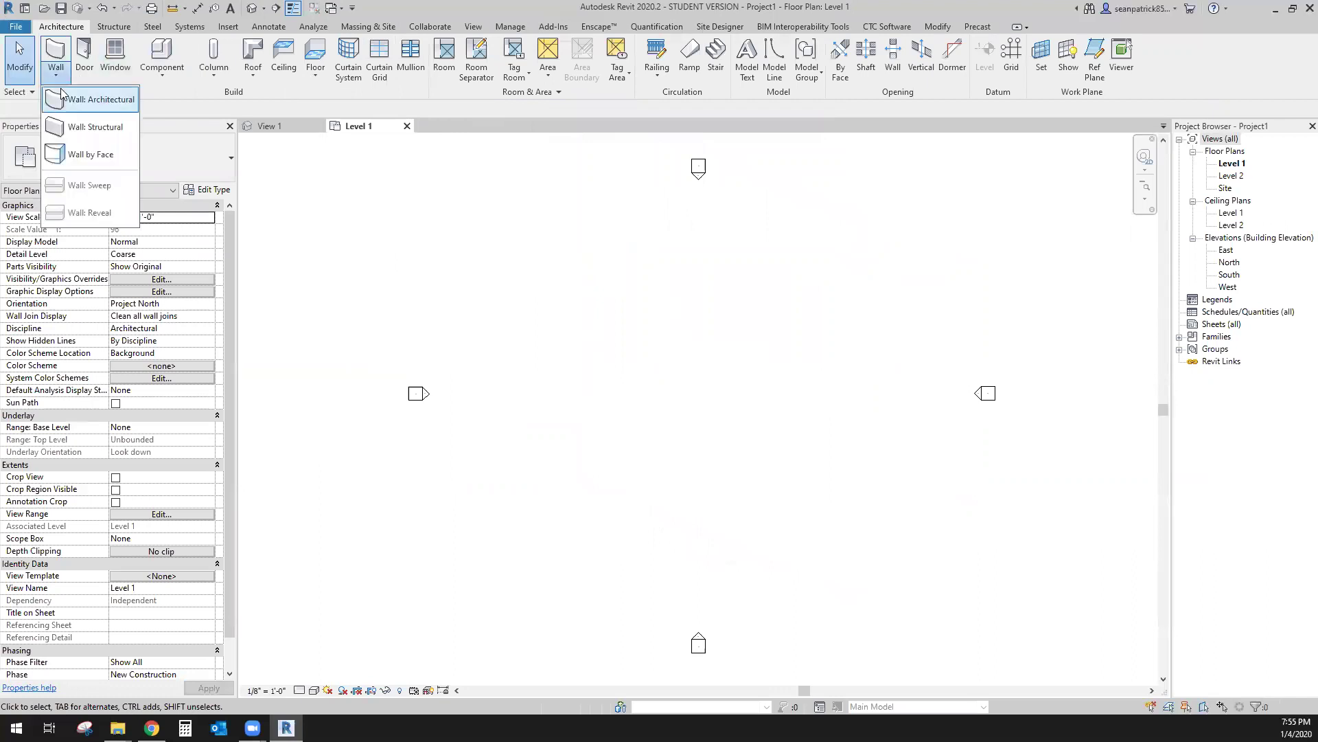
left_click(65, 99)
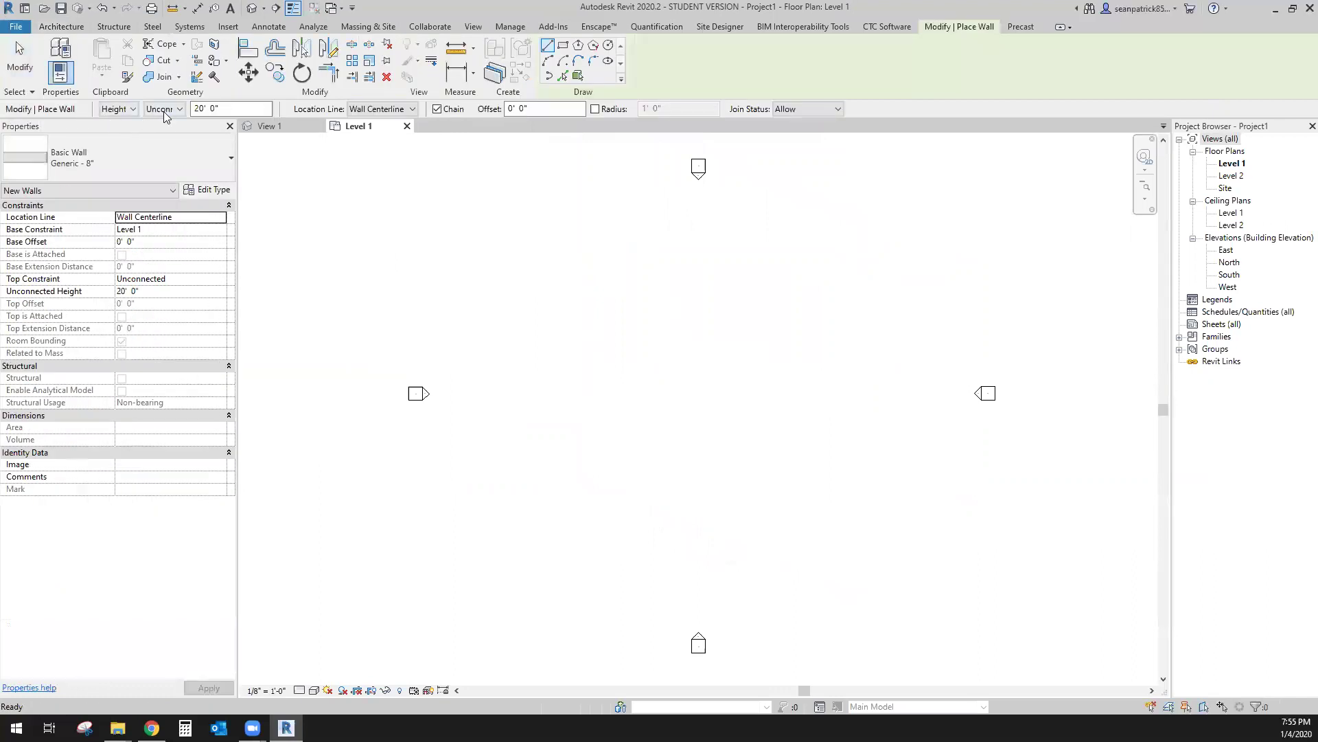
Step: Draw a rectangle of walls with their height set to Level 2
left_click(180, 110)
left_click(159, 139)
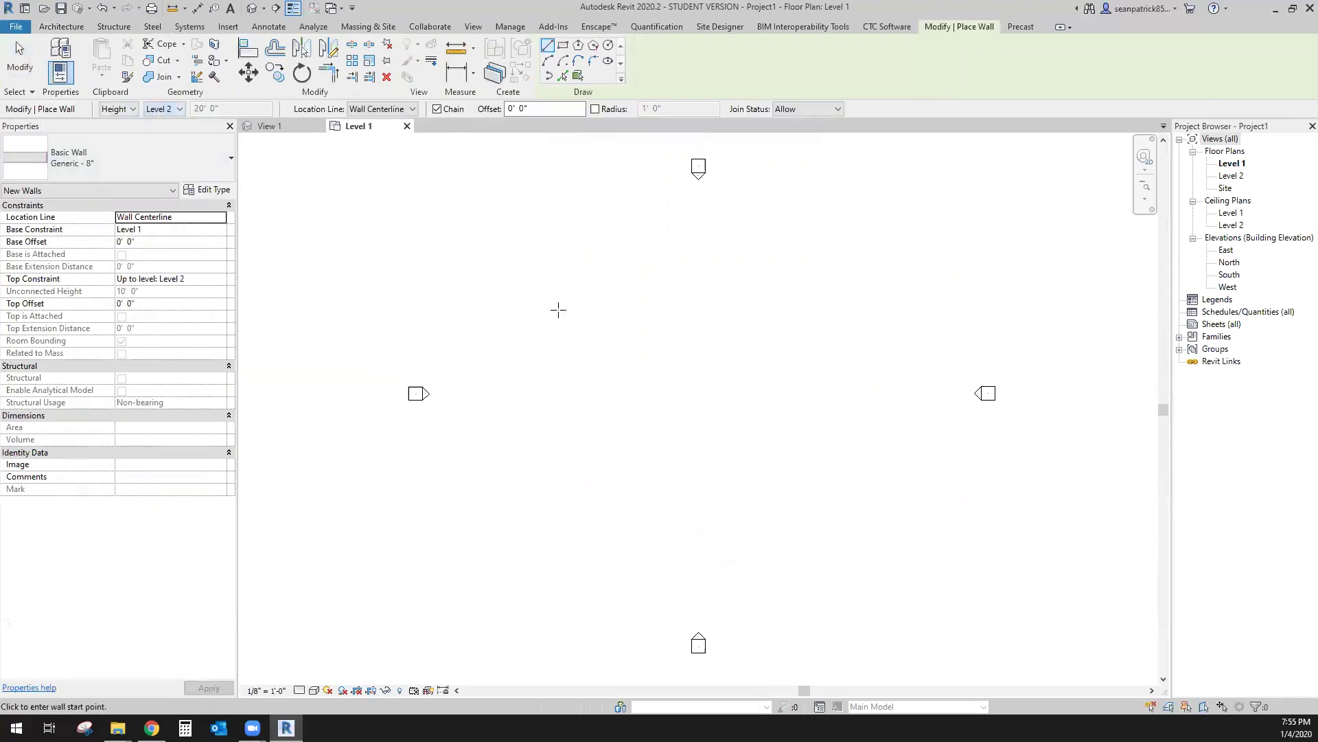
left_click(564, 53)
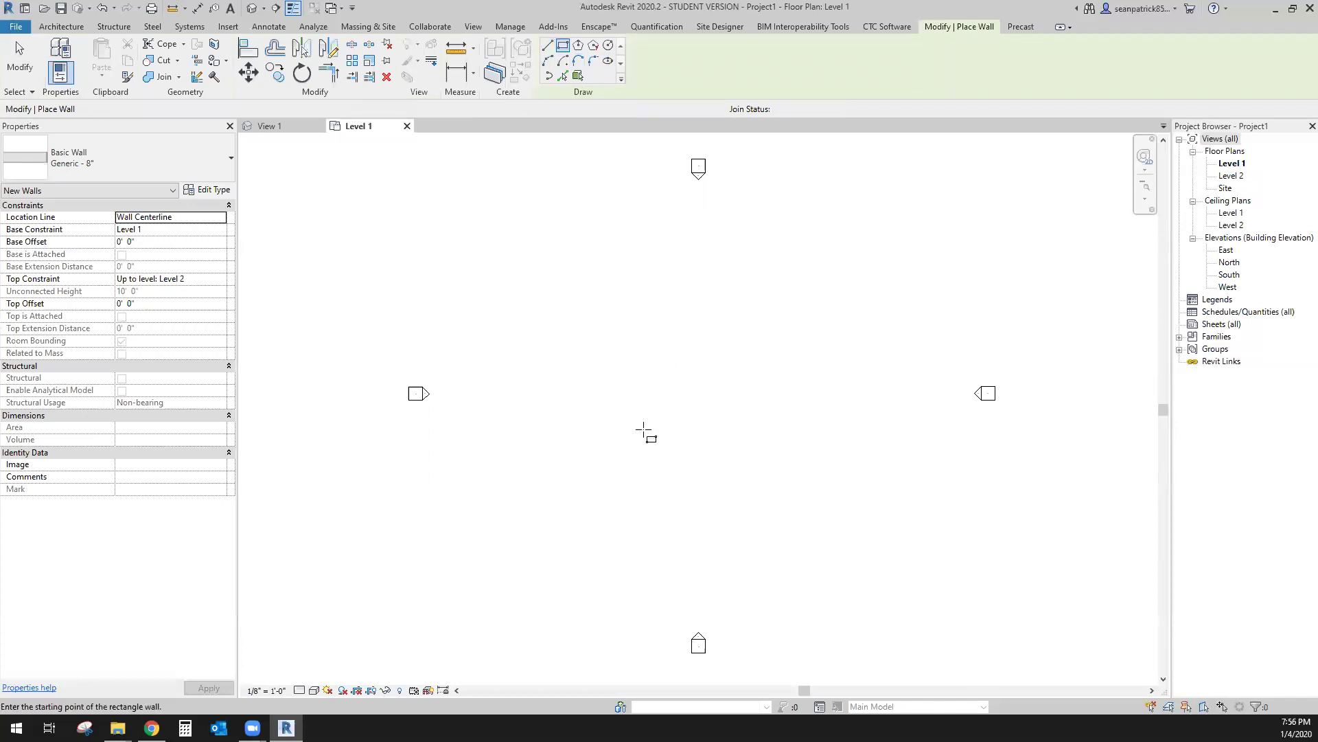
left_click(608, 321)
left_click(820, 521)
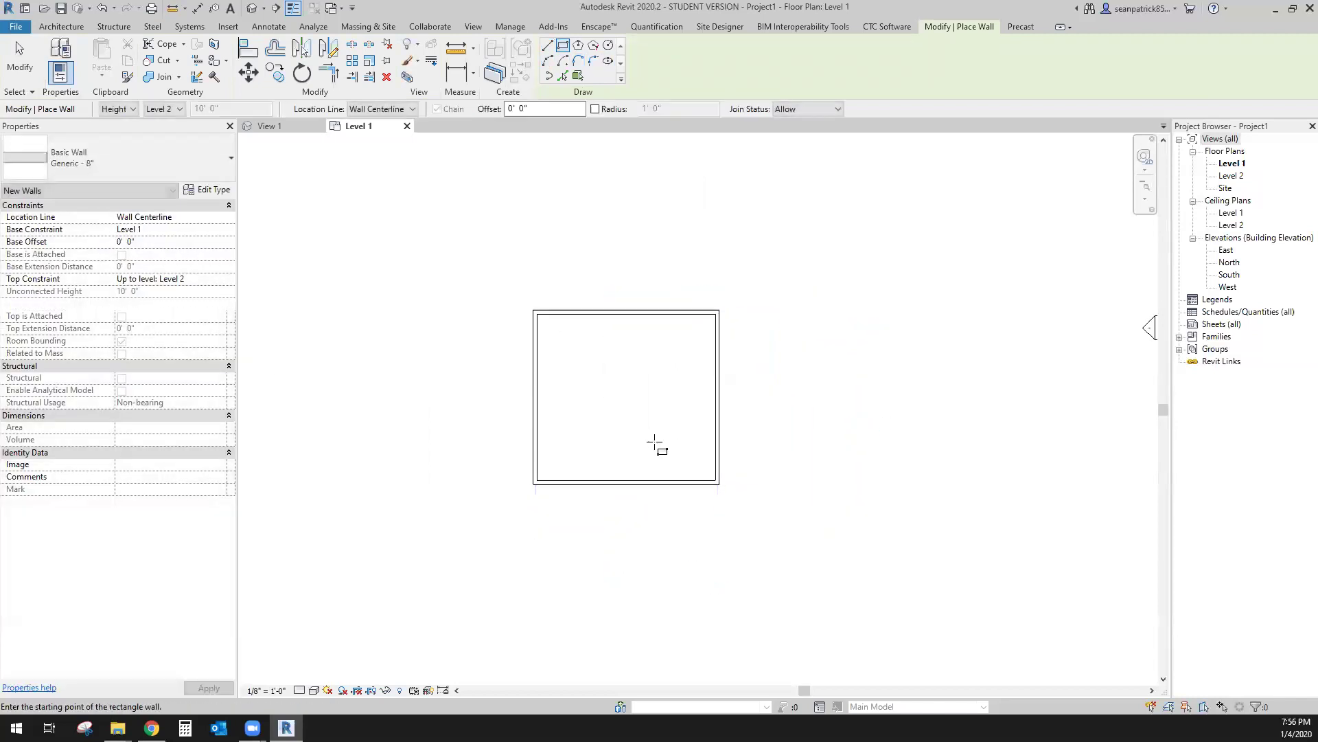
key("Escape")
key("Escape")
scroll(687, 440, "up", 2)
Step: Resize the wall rectangle to 10' 0" wide by 8' 0" deep
left_click(722, 412)
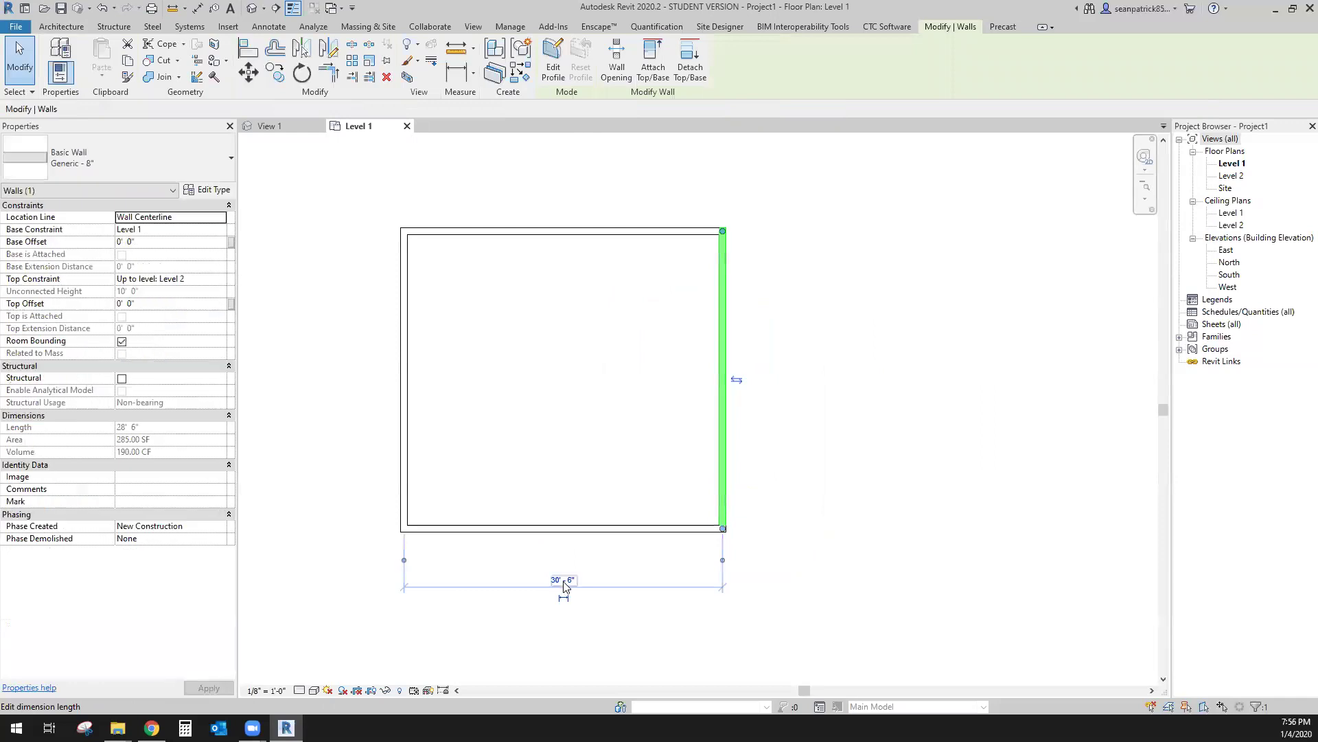
left_click(563, 581)
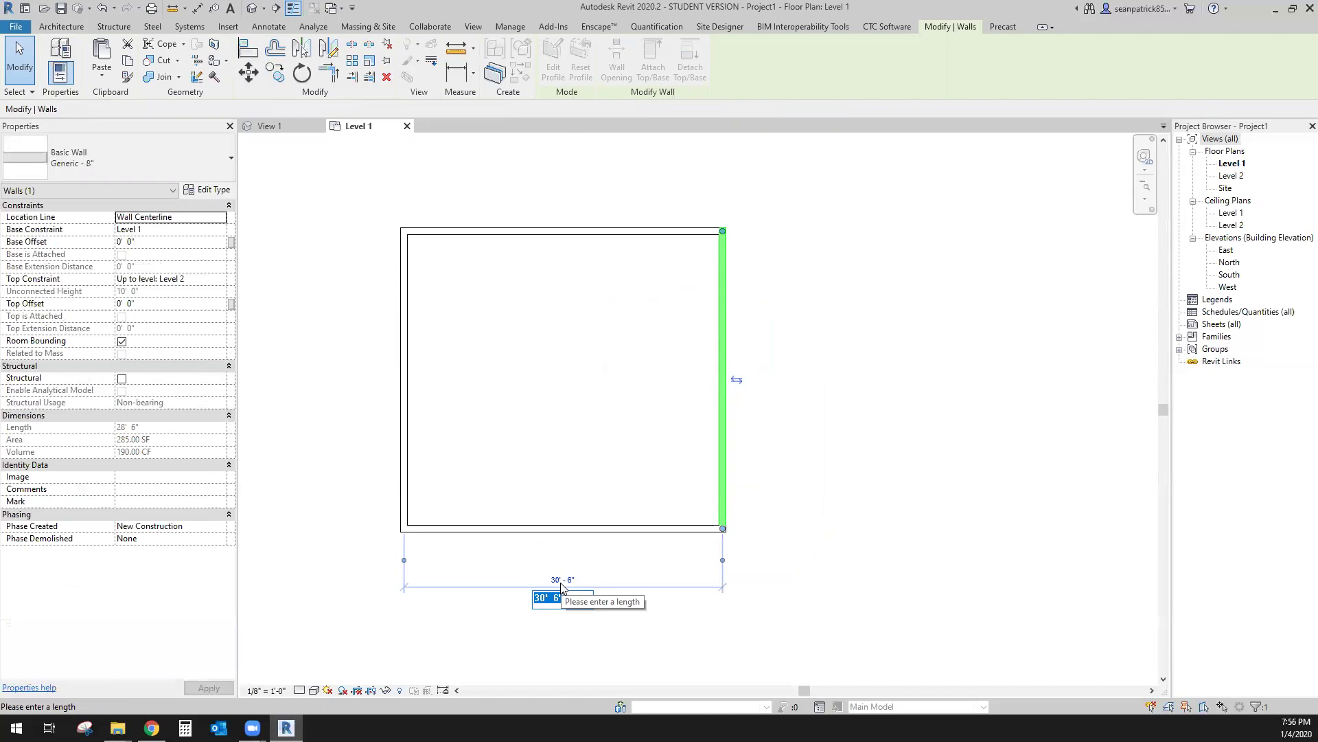
key("Return")
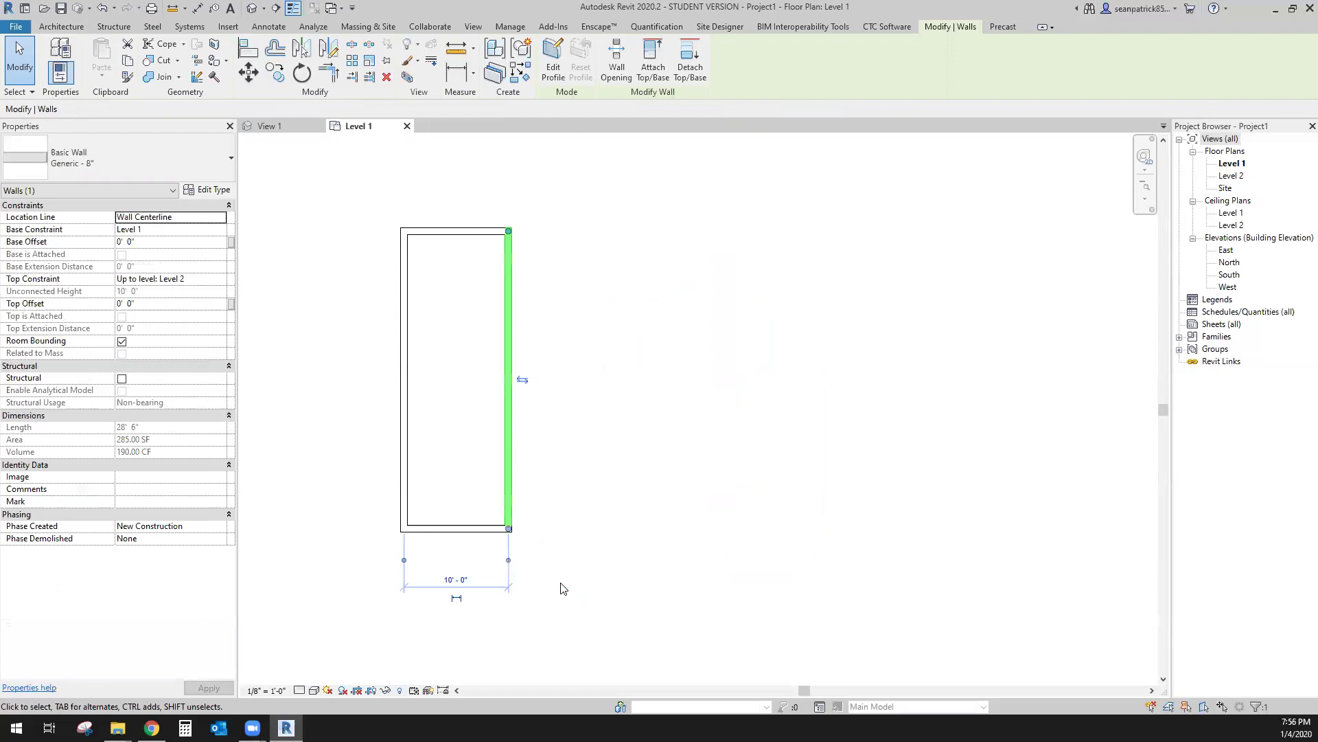
left_click(477, 231)
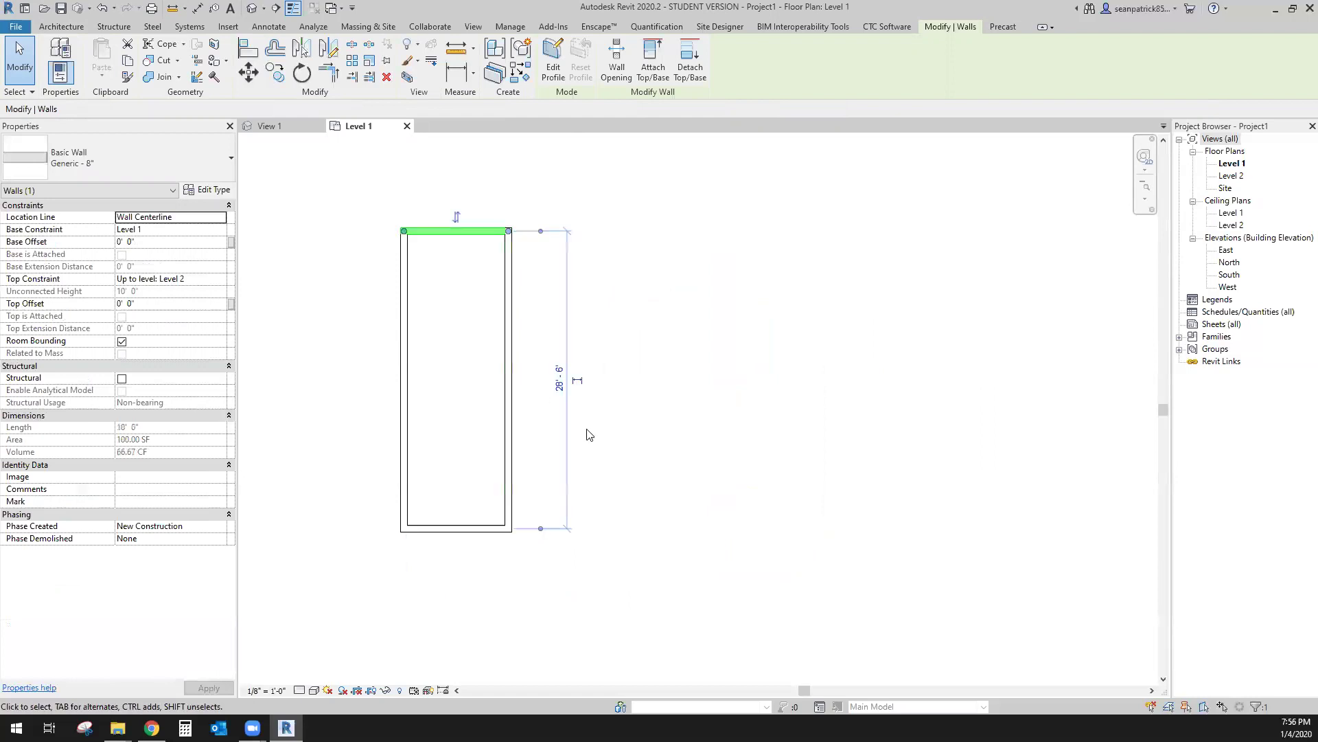
left_click(559, 385)
type("8")
key("Return")
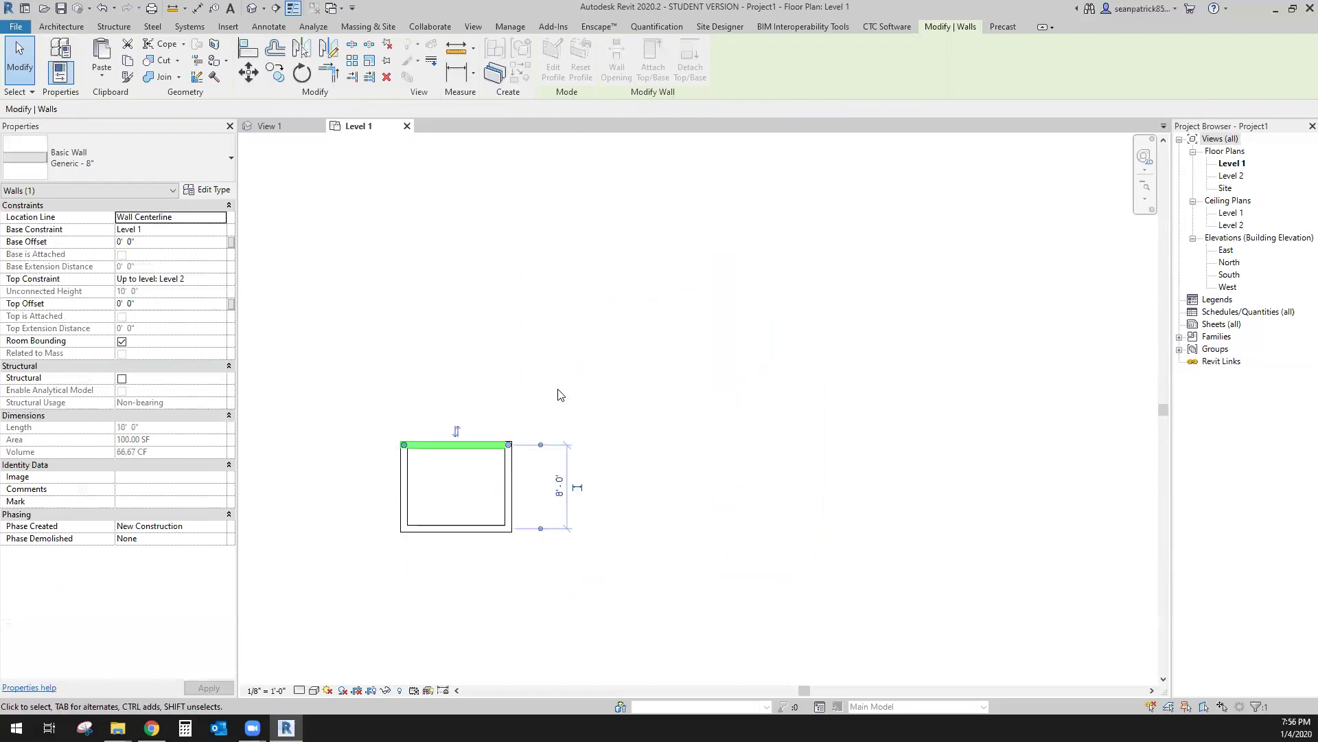
key("Escape")
Step: Place a Single-Flush 36" x 84" door in the room's right wall
left_click(84, 58)
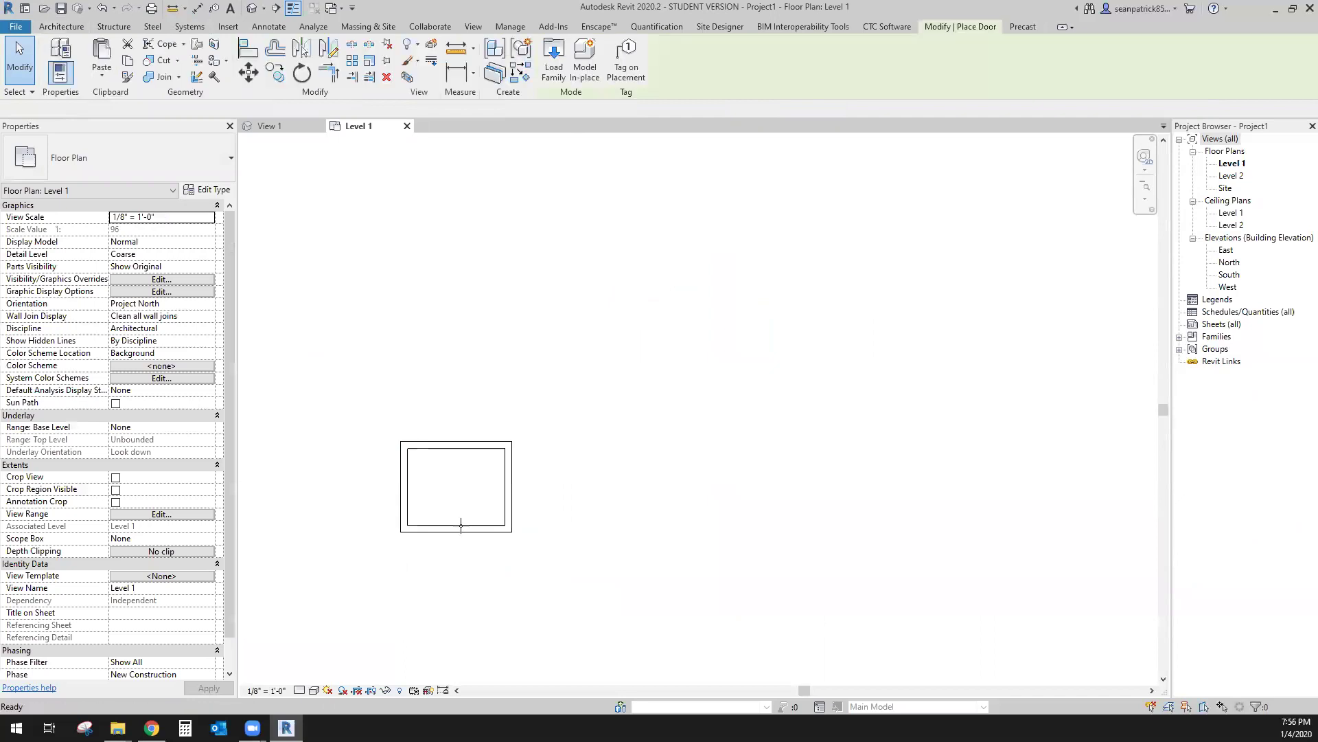
scroll(512, 476, "up", 4)
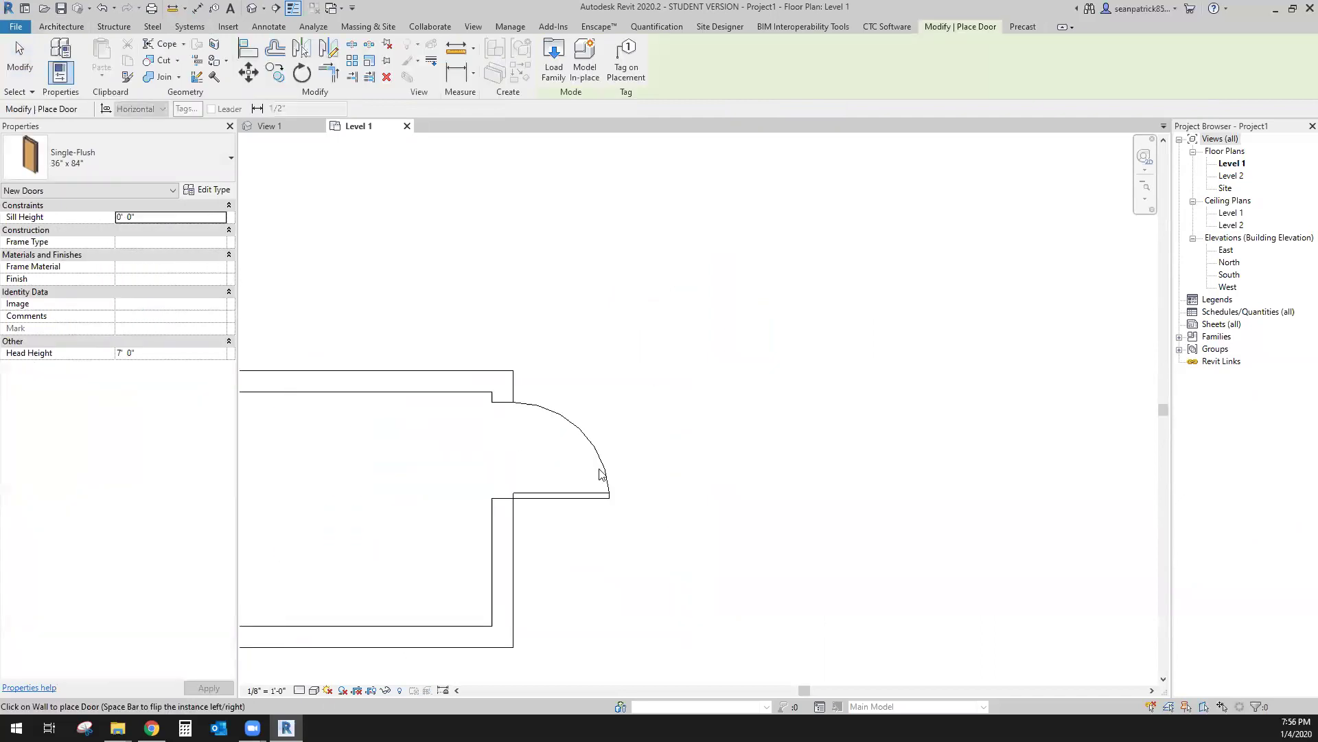
left_click(529, 481)
key("Escape")
key("Escape")
Step: Flip the door to swing into the room and recentre the room in the plan
left_click(554, 473)
left_click(555, 436)
left_click(577, 495)
scroll(445, 471, "down", 2)
left_click(444, 471)
middle_click_drag(444, 471, 800, 473)
left_click(799, 473)
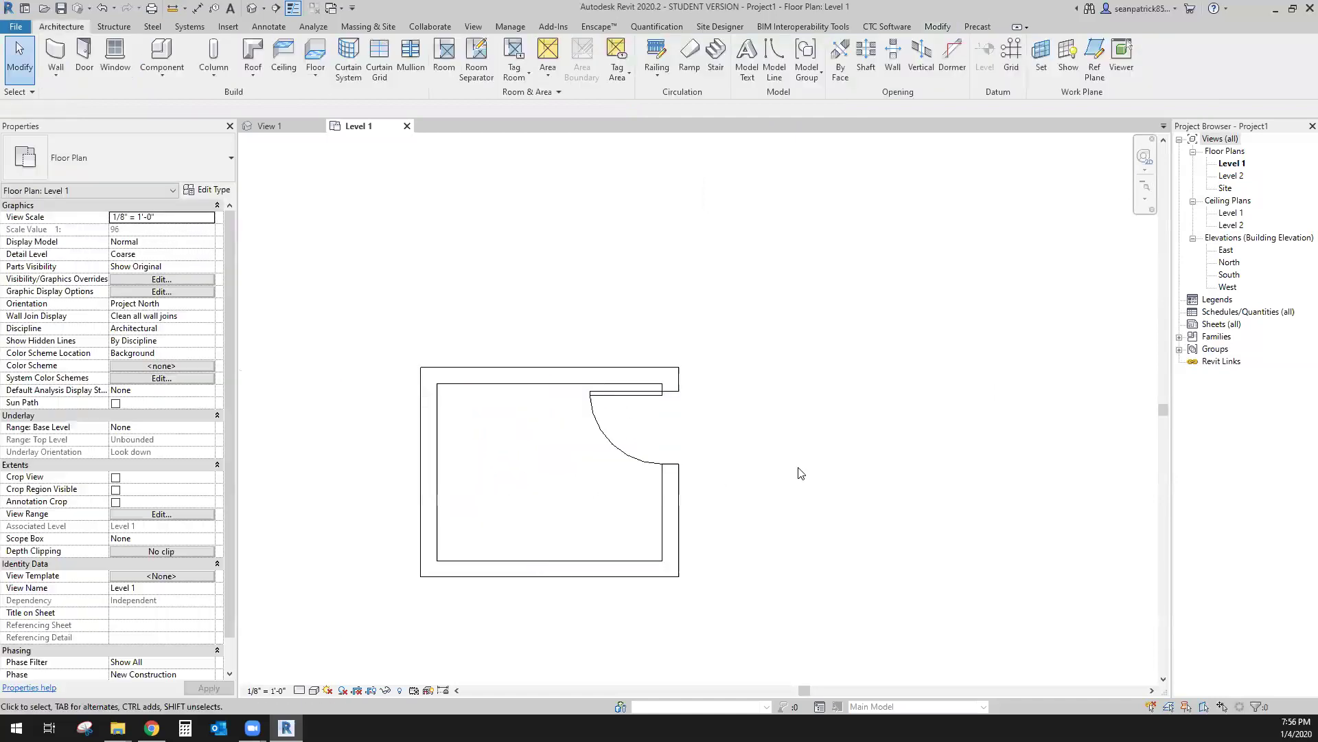
middle_click_drag(522, 405, 551, 357)
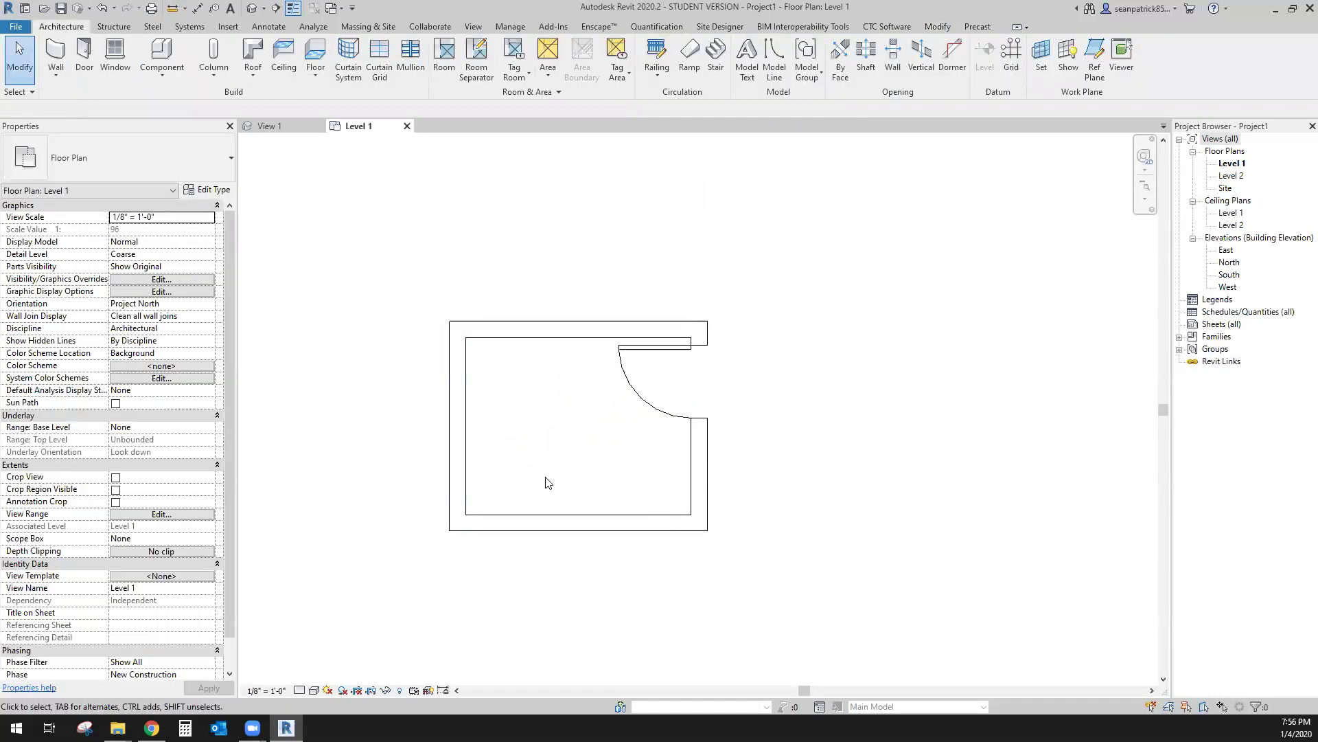
left_click(162, 75)
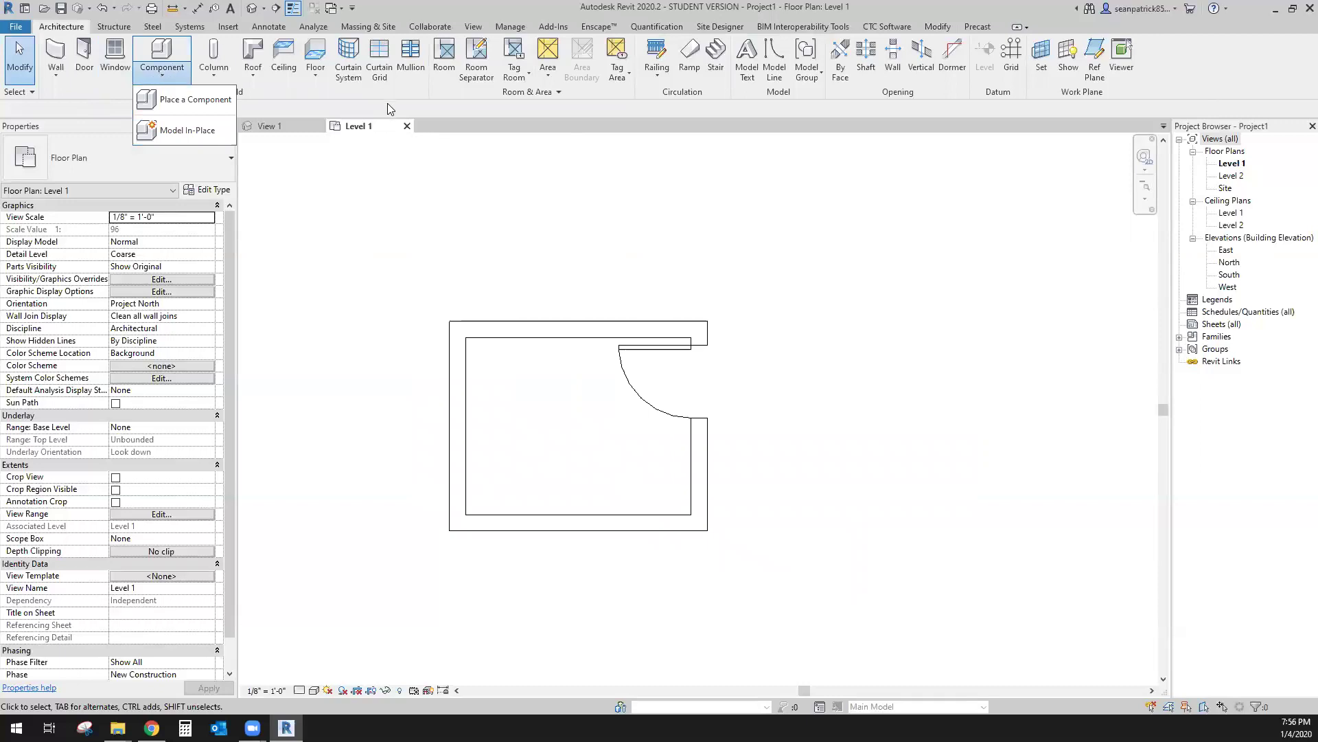
Step: Load ShelfNew into the project, host a shelf on a room wall, and open the 3D view
left_click(267, 125)
left_click(526, 61)
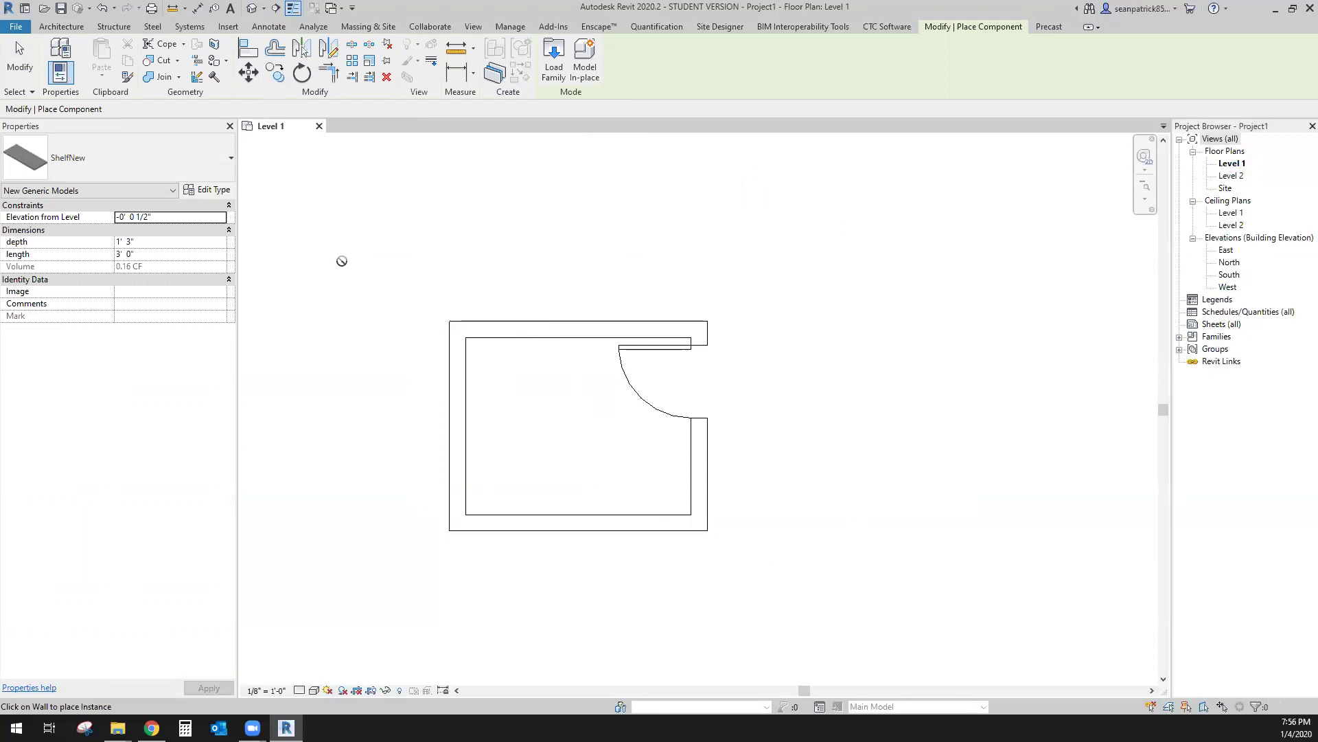
left_click(464, 383)
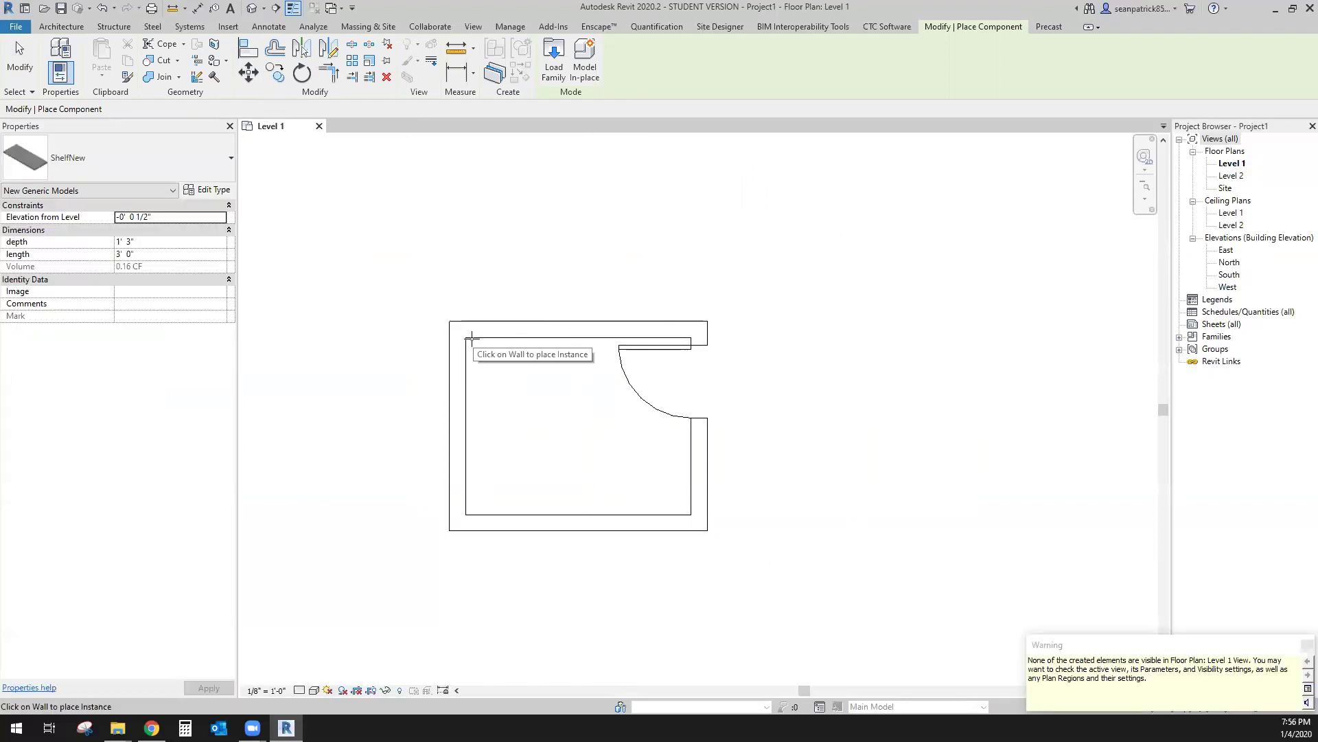
left_click(251, 8)
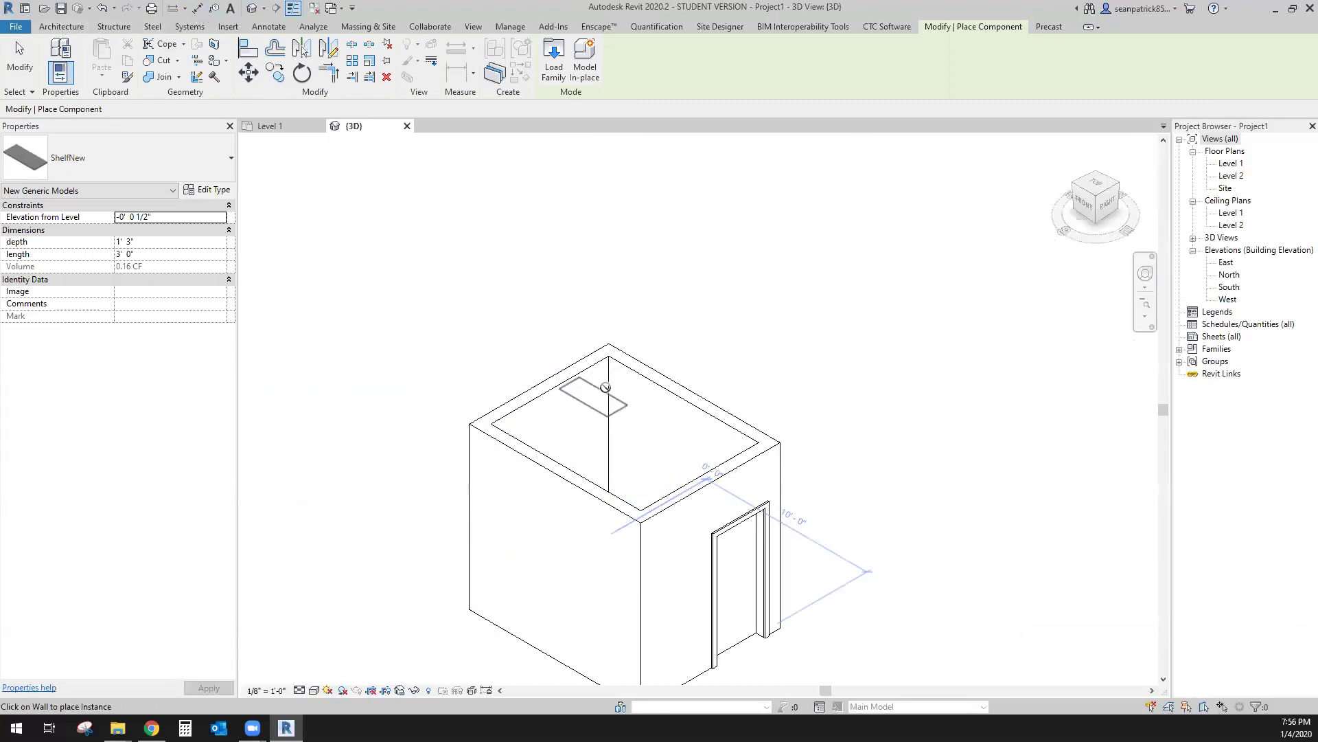
Step: Place another ShelfNew shelf, delete the floor-level shelf, and return to the Level 1 plan
scroll(569, 428, "up", 3)
left_click(611, 440)
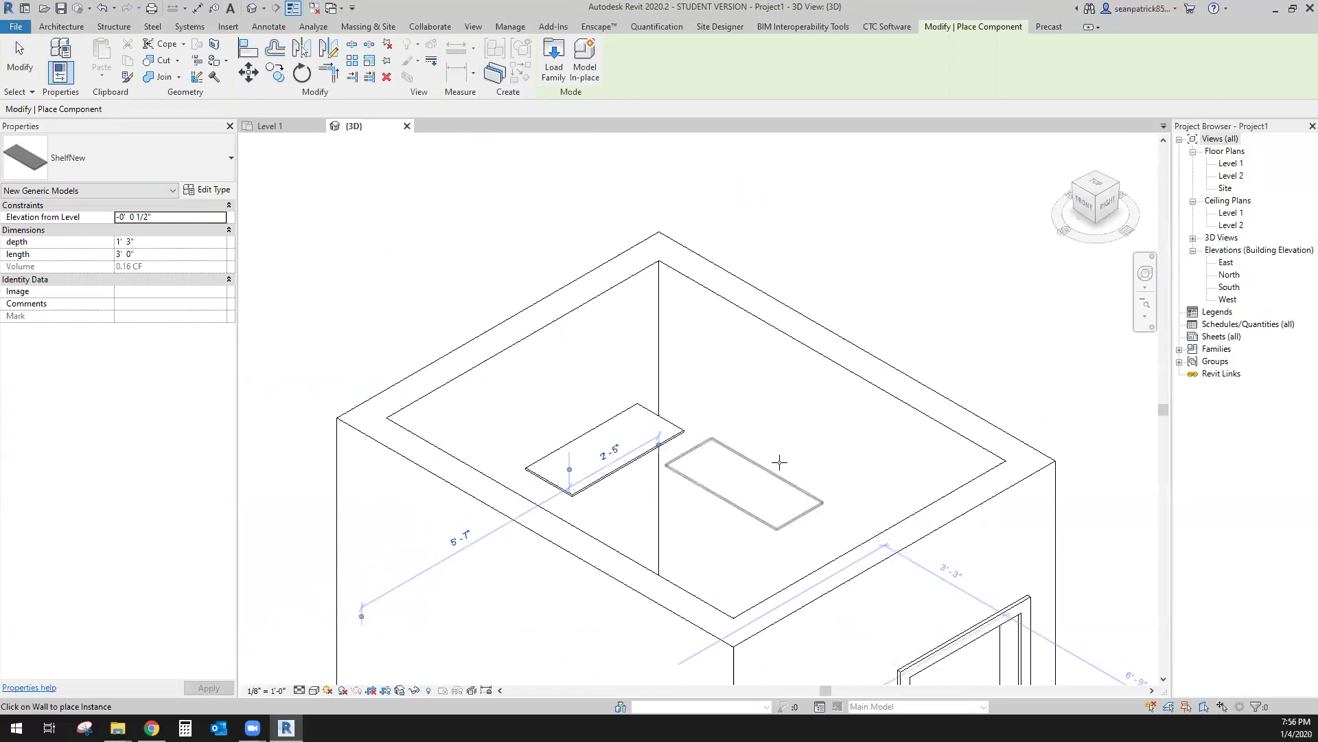
middle_click_drag(756, 442, 721, 257, "shift")
middle_click_drag(747, 342, 710, 366, "shift")
key("Escape")
left_click(717, 357)
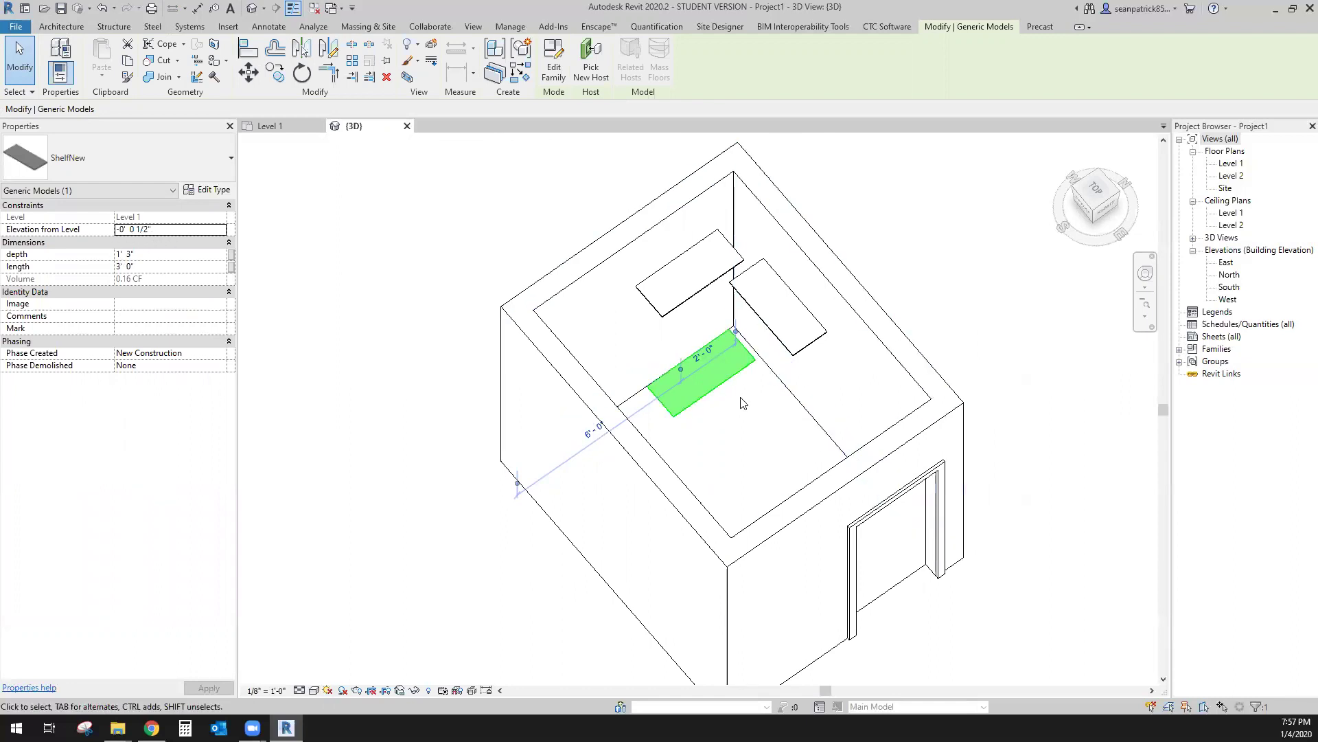
key("Delete")
middle_click_drag(728, 431, 622, 382, "shift")
key("ctrl+Tab")
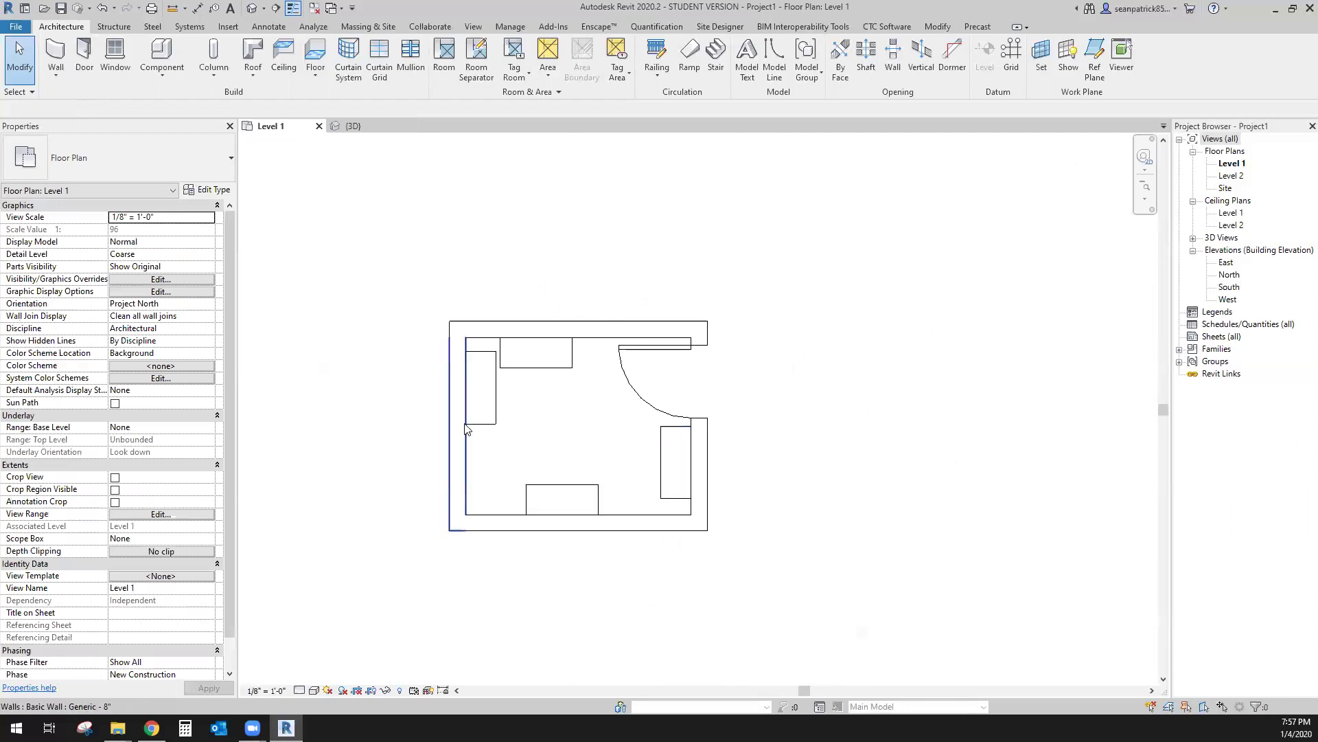
Step: Lengthen the left-wall shelf up toward the top wall
scroll(464, 428, "up", 2)
key("t")
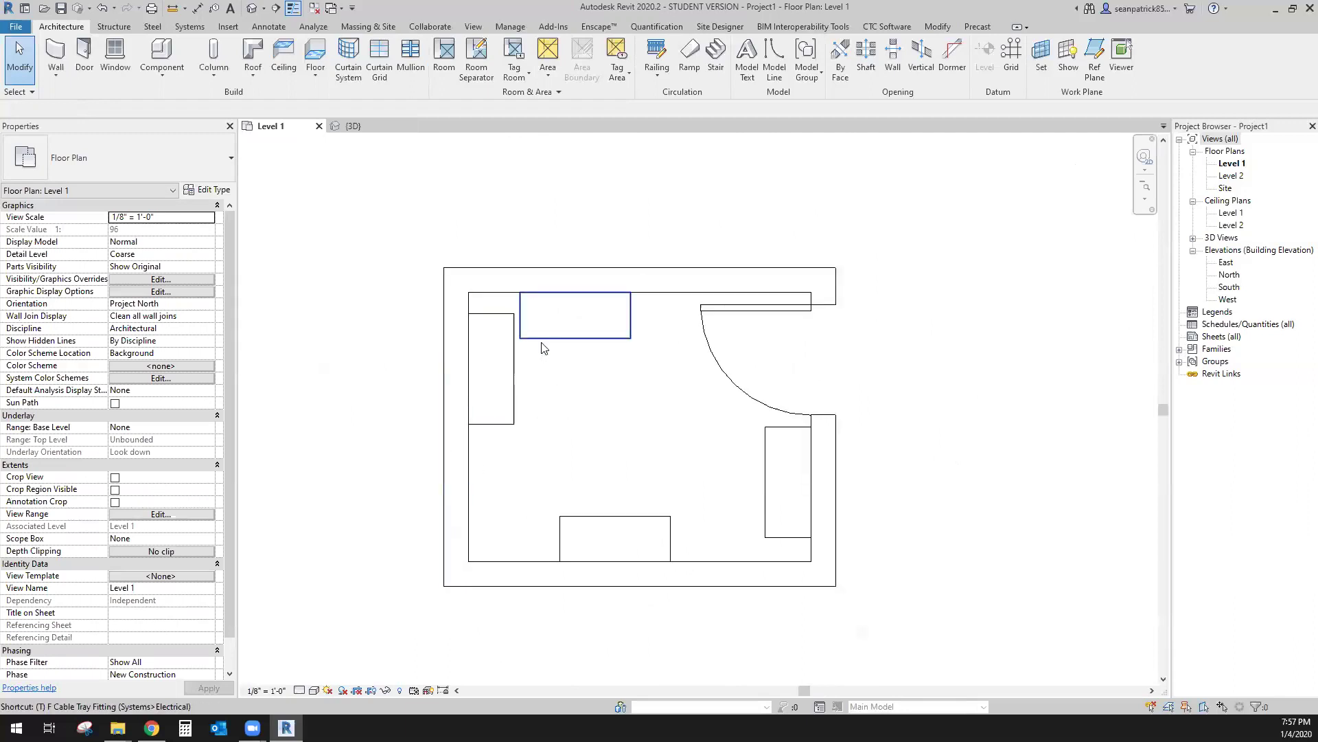
key("r")
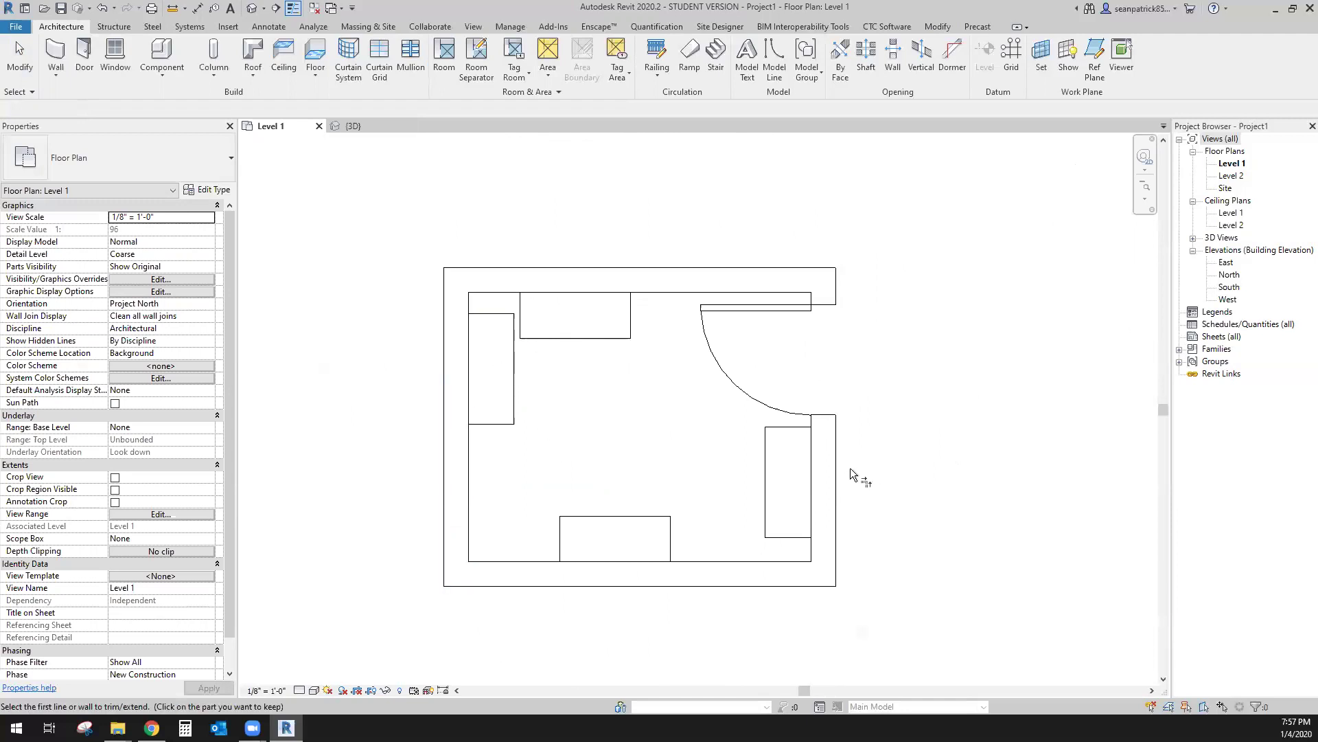
key("Escape")
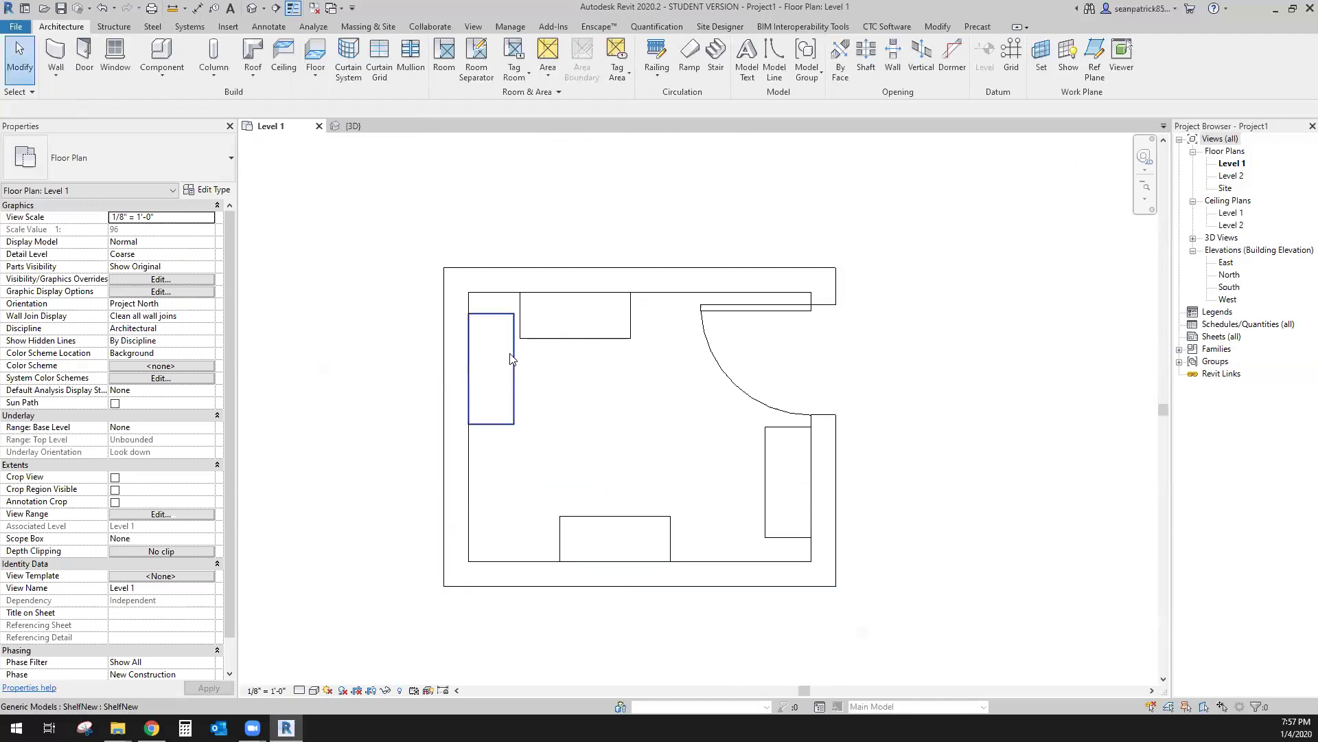
left_click(509, 354)
scroll(496, 302, "up", 2)
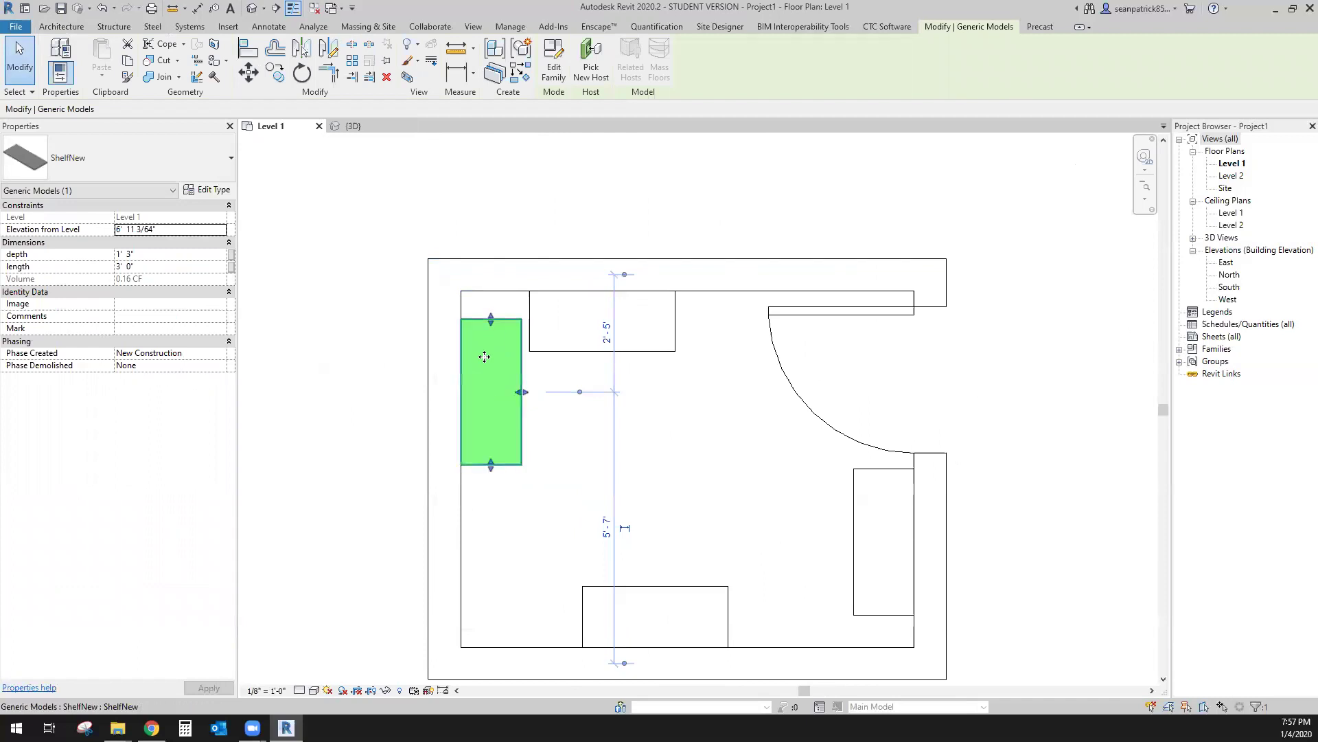
left_click_drag(492, 318, 493, 293)
Step: Align the left shelf's top end to the top wall's inner face using AL
key("a")
key("l")
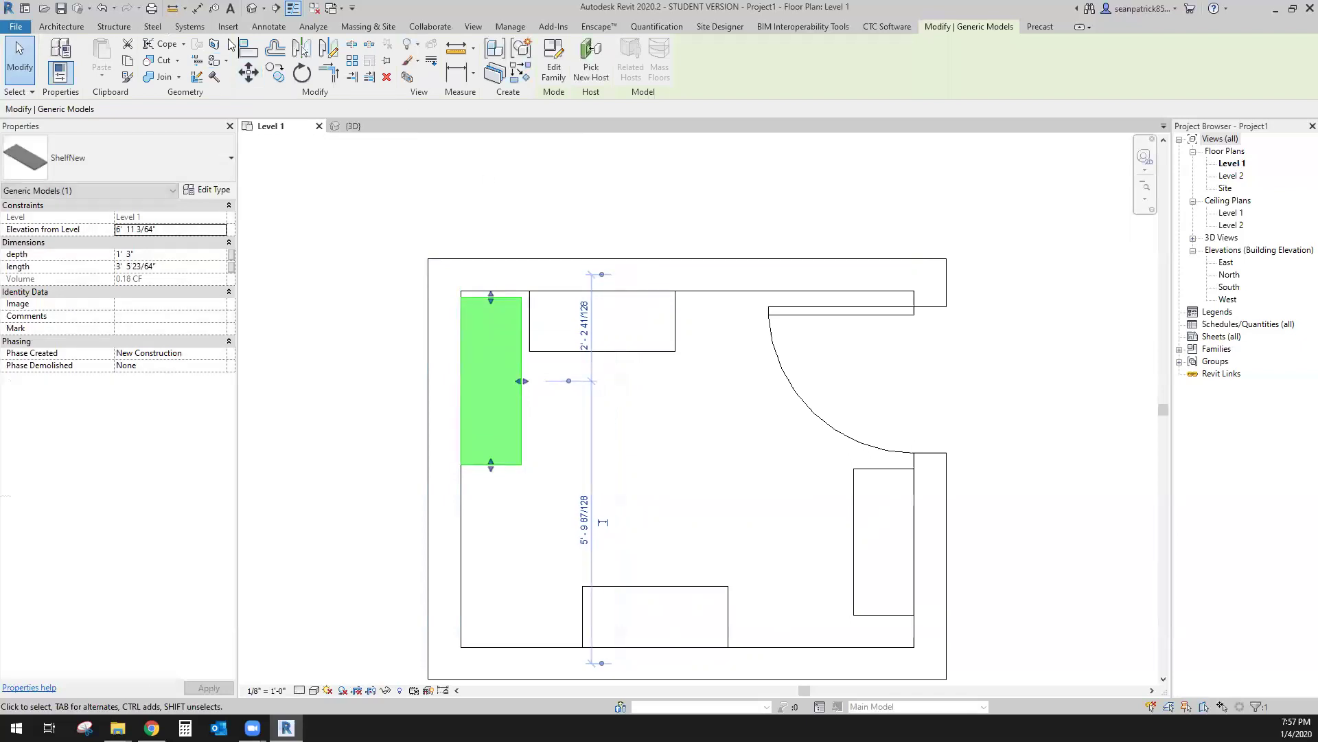
scroll(485, 293, "up", 3)
left_click(517, 296)
scroll(603, 271, "down", 3)
middle_click_drag(594, 441, 529, 155)
left_click(514, 355)
left_click(483, 180)
middle_click_drag(479, 191, 519, 474)
left_click(447, 242)
left_click(450, 415)
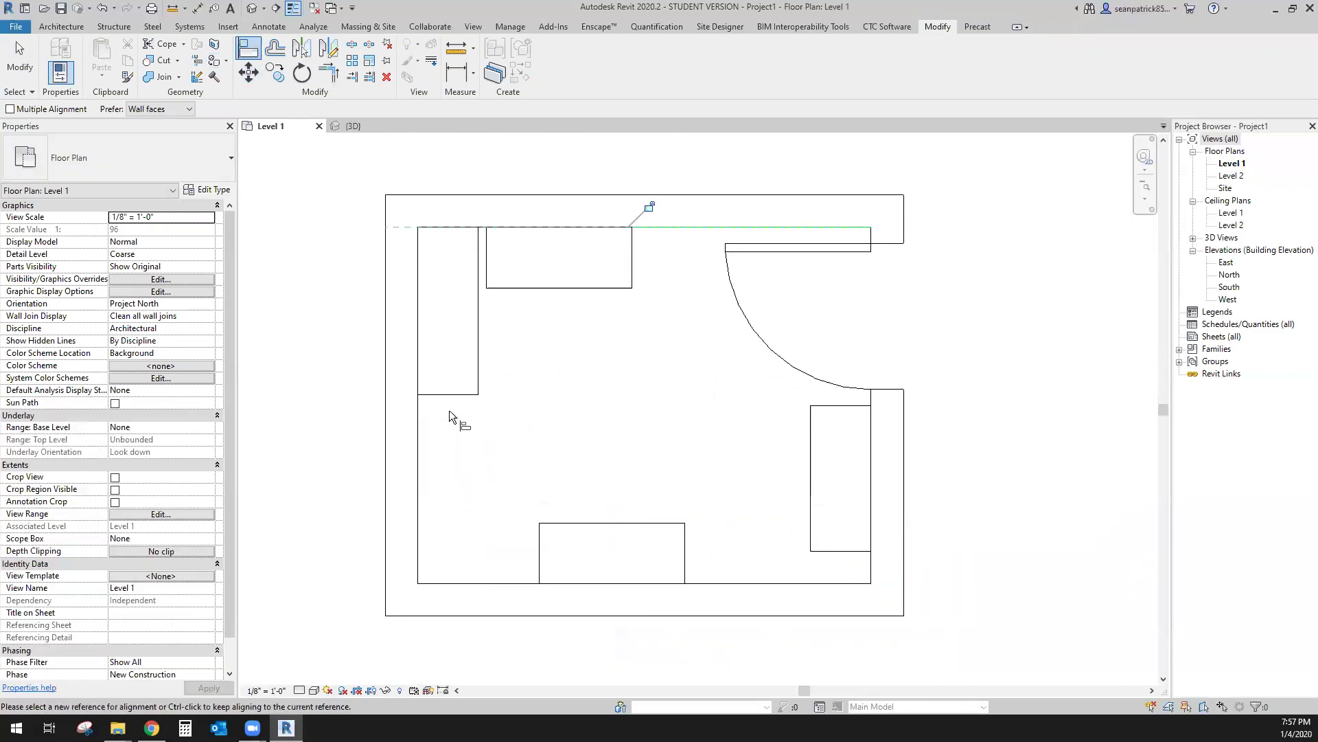
key("Escape")
Step: Stretch the left shelf down and align its end to the bottom wall
left_click(453, 395)
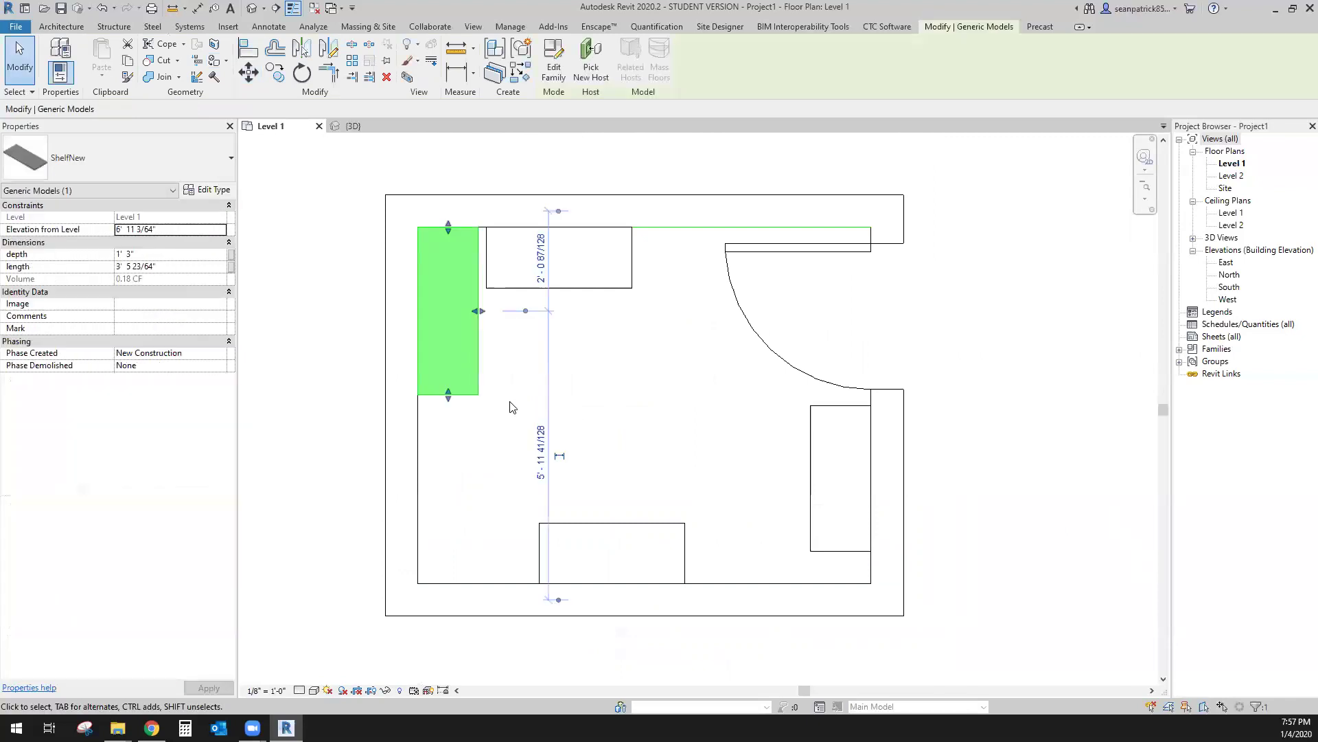
left_click_drag(444, 467, 459, 583)
scroll(441, 515, "up", 1)
key("a")
key("l")
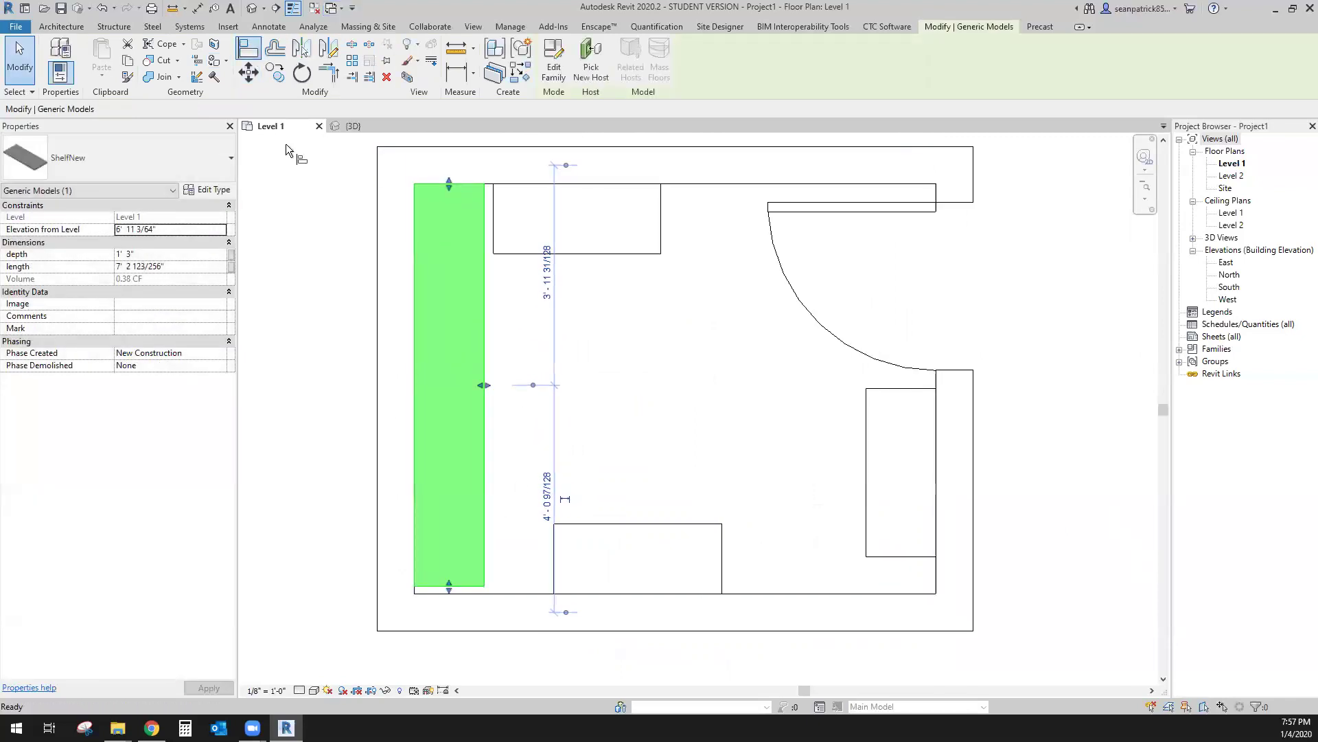
left_click(522, 594)
left_click(481, 587)
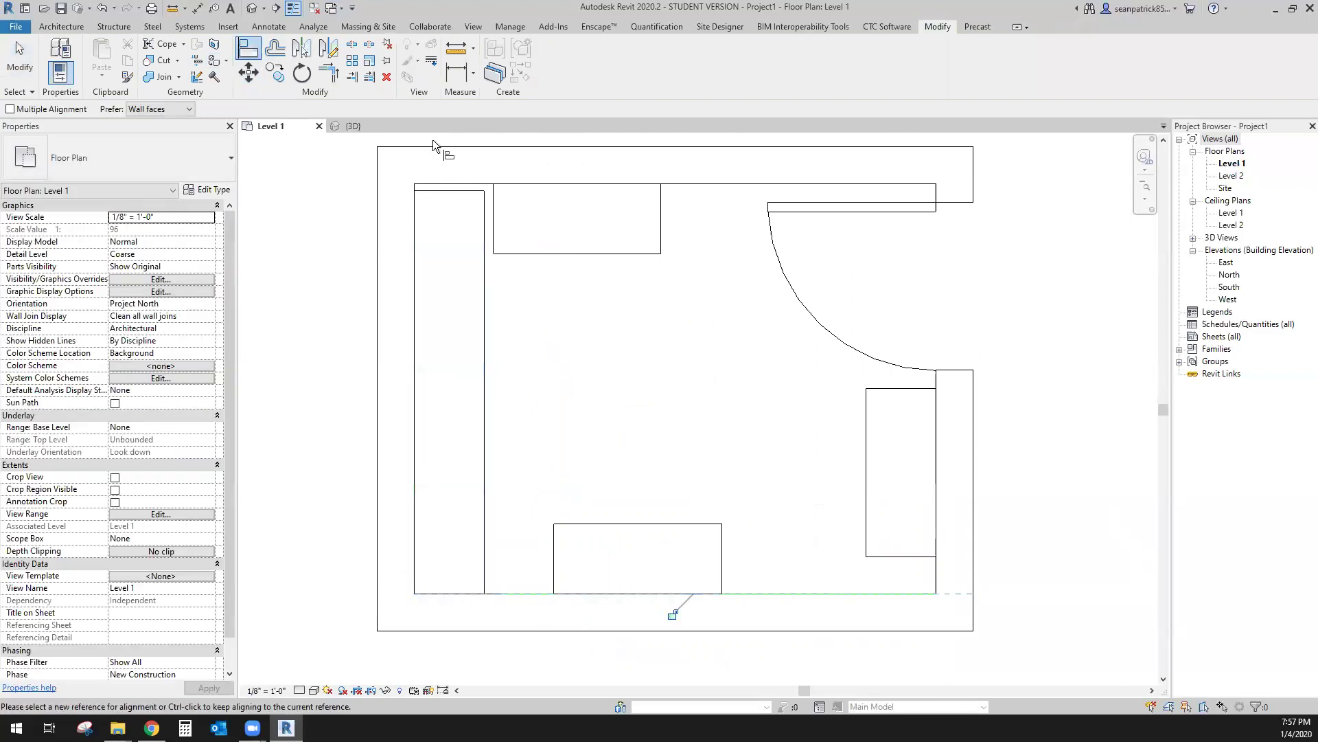
key("Escape")
left_click(470, 317)
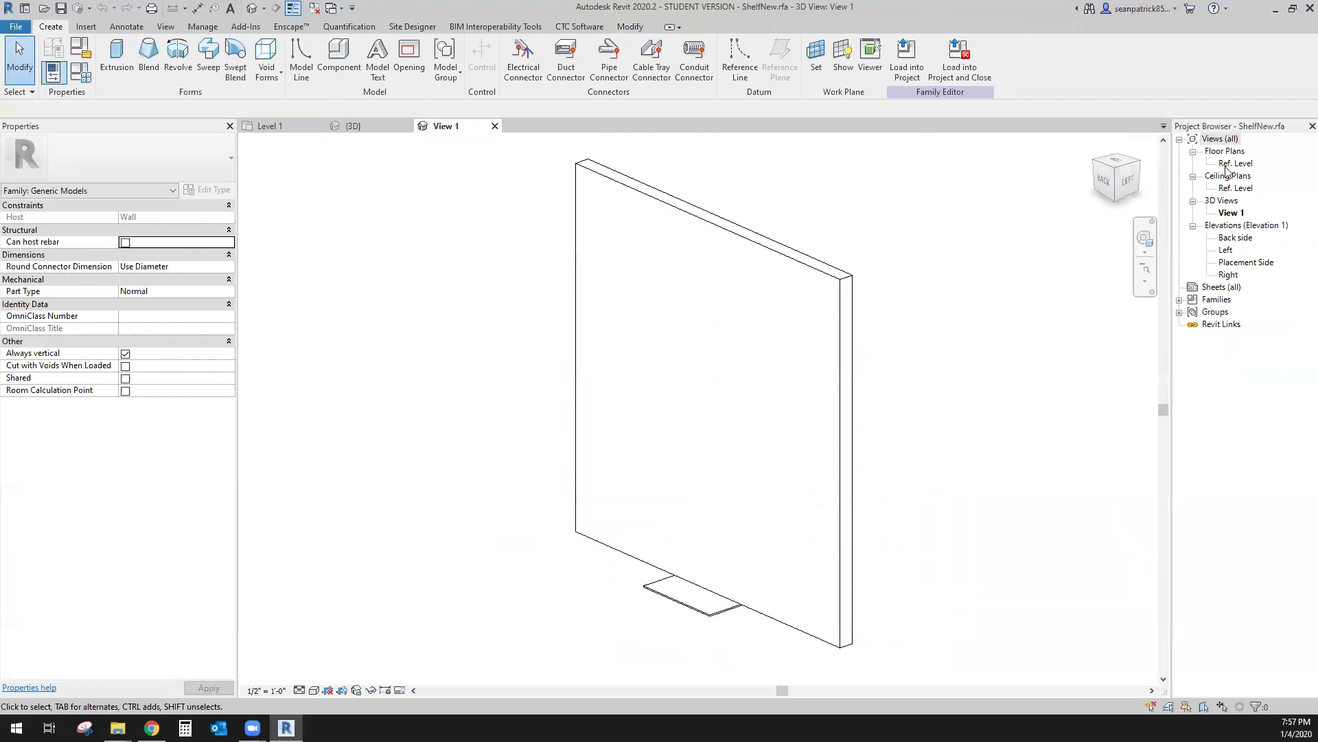
Step: In the family's Ref. Level plan, stretch the shelf length to 6'-4"
double_click(1229, 165)
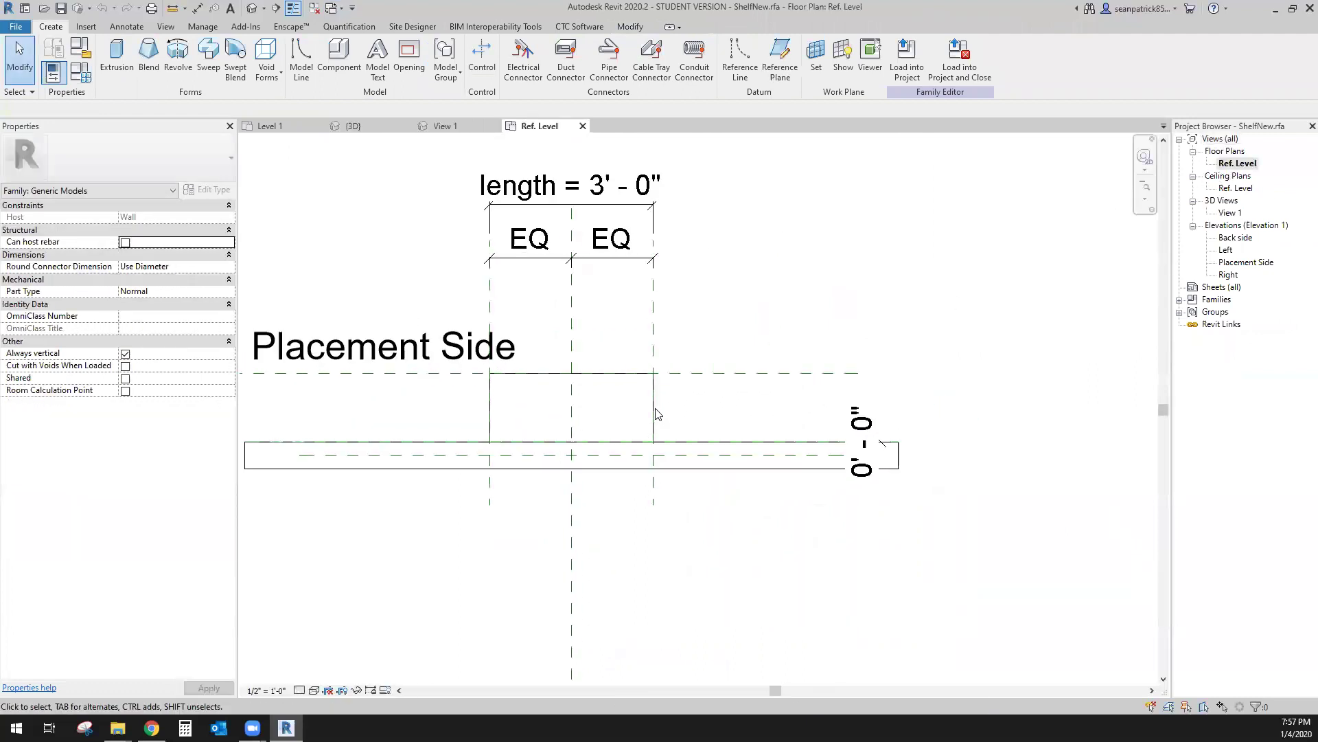
left_click(654, 413)
left_click(686, 302)
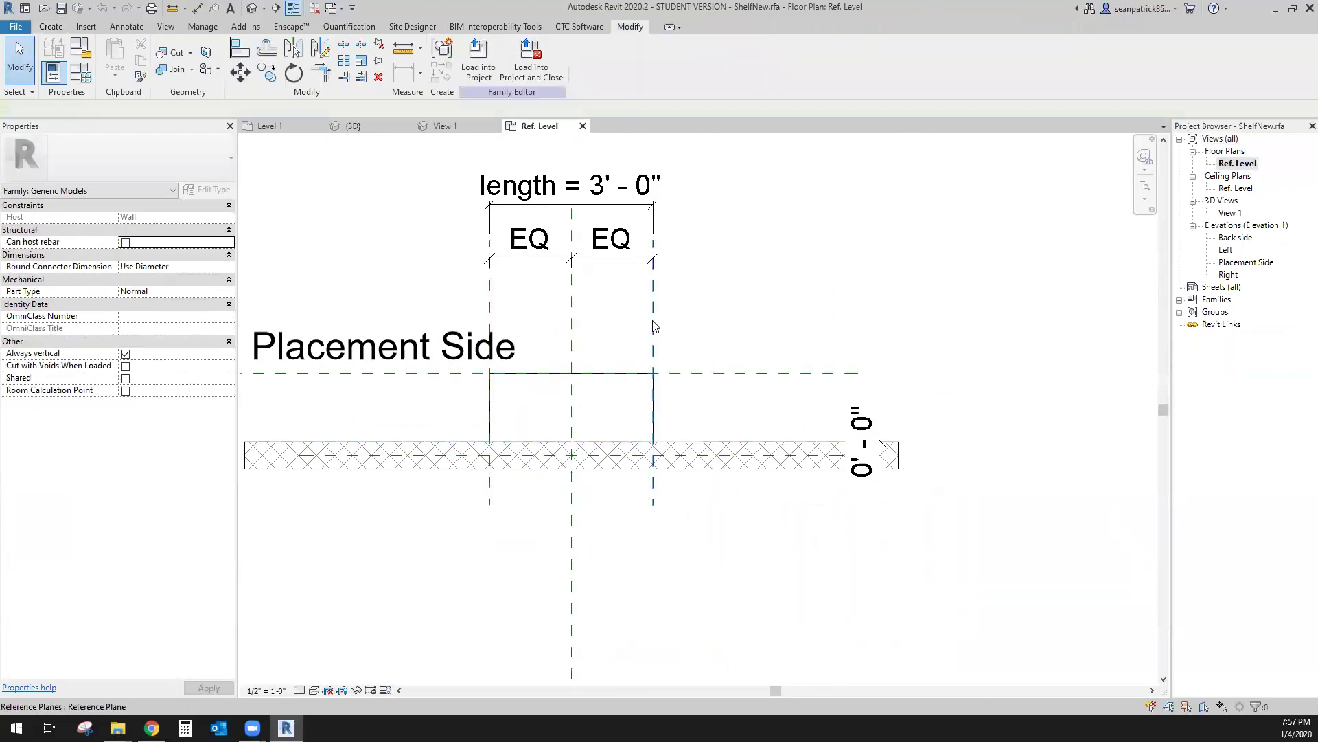
left_click_drag(743, 332, 743, 332)
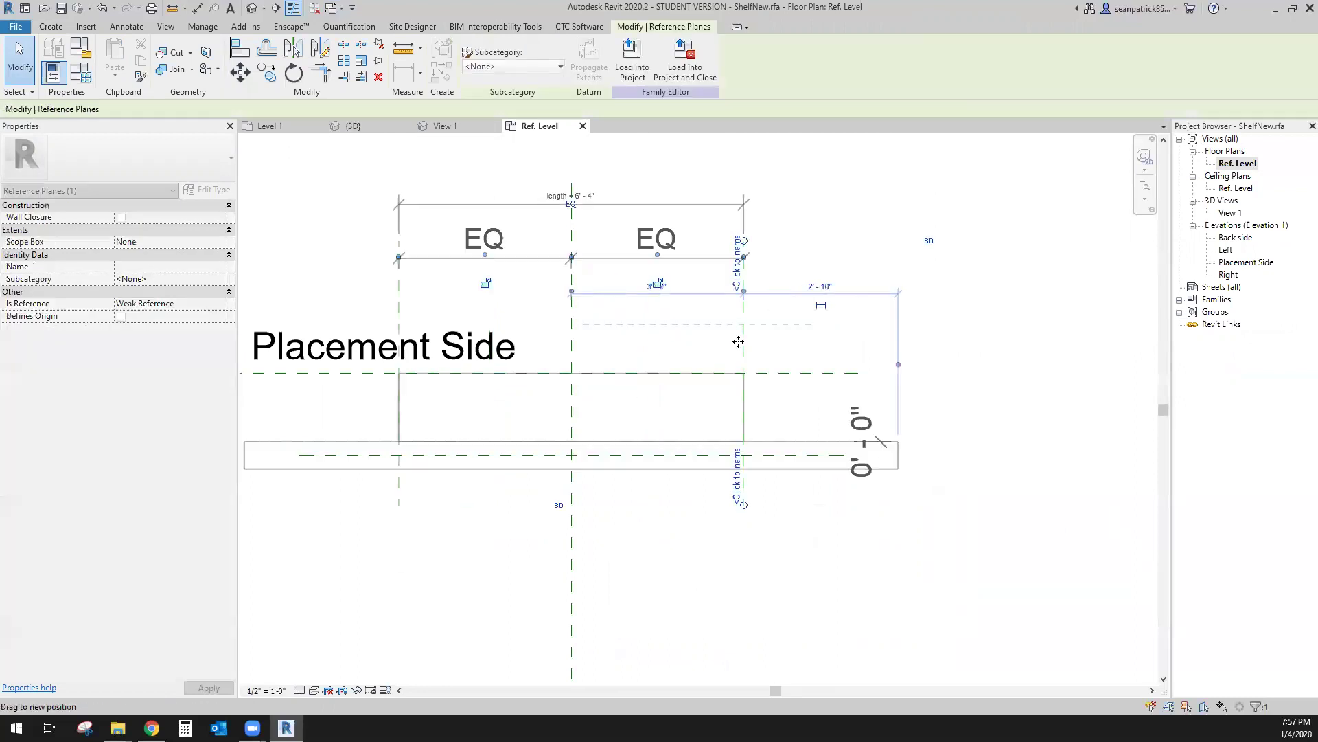
left_click(819, 221)
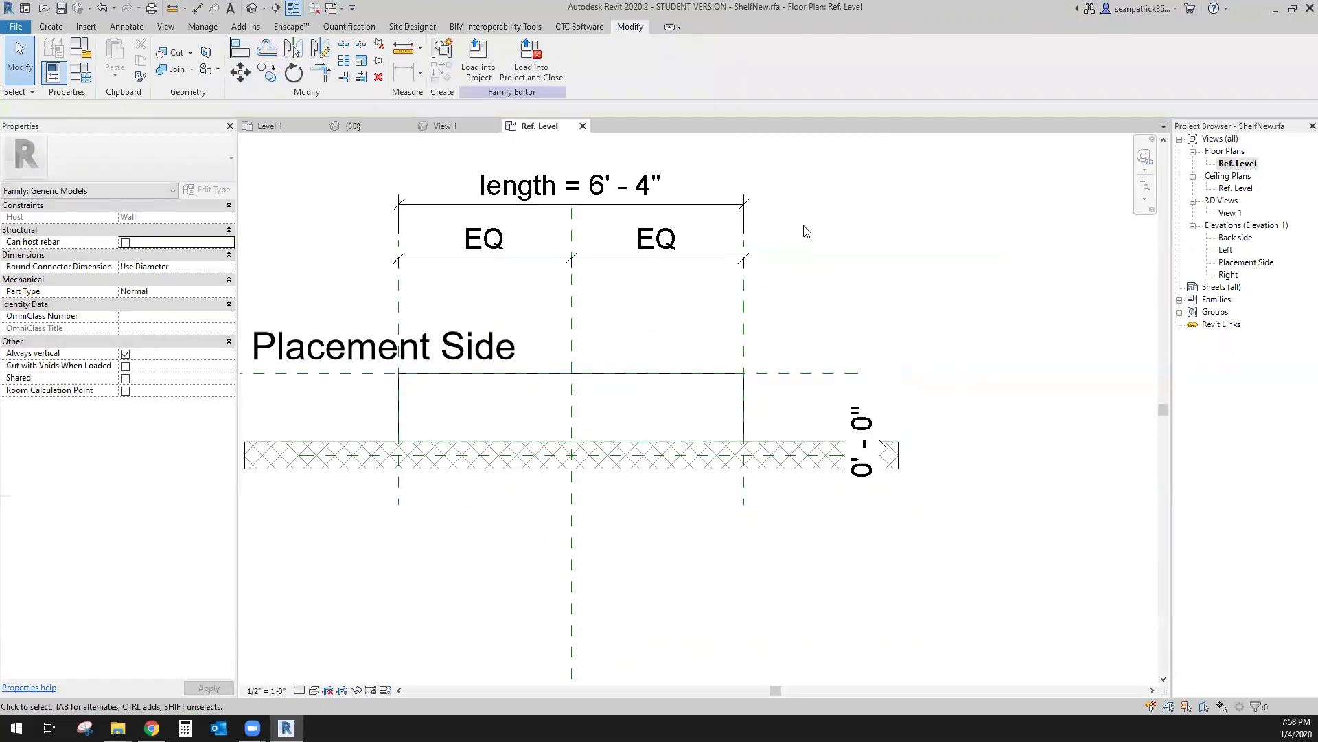
scroll(806, 231, "down", 2)
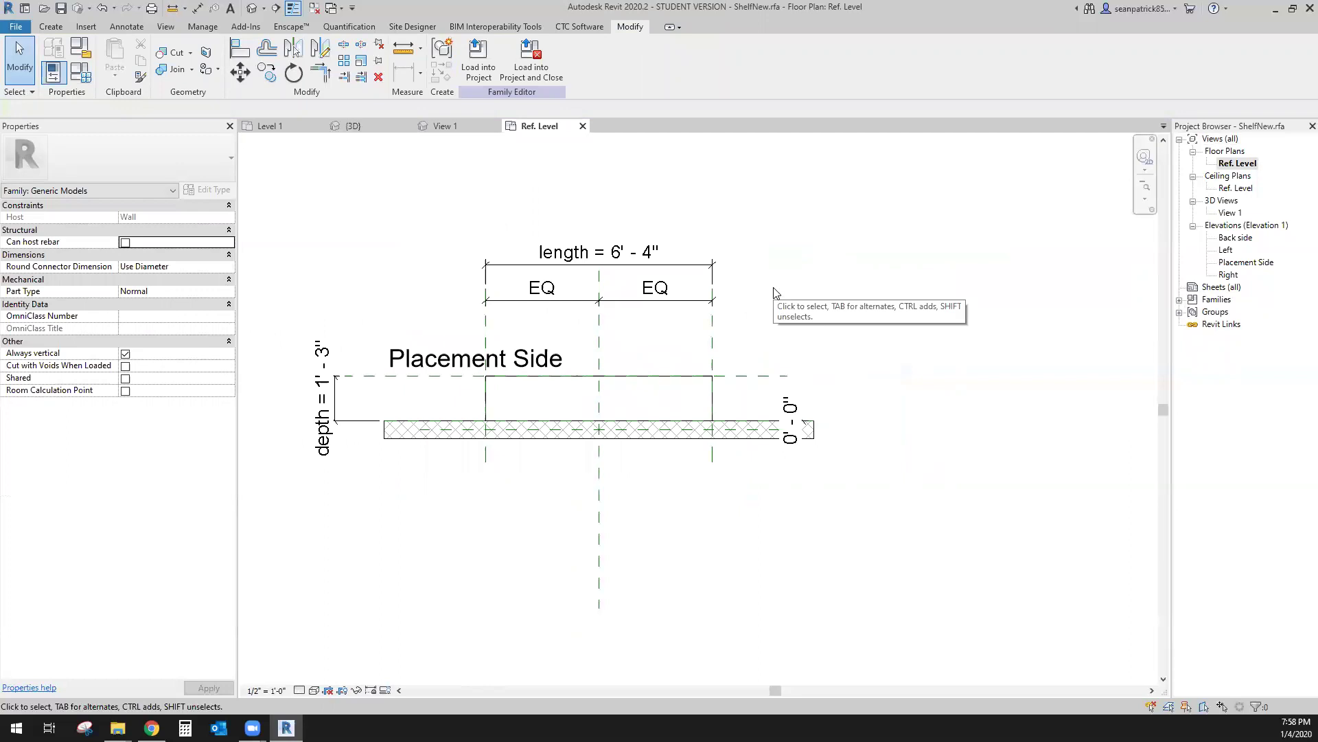
scroll(649, 481, "up", 2)
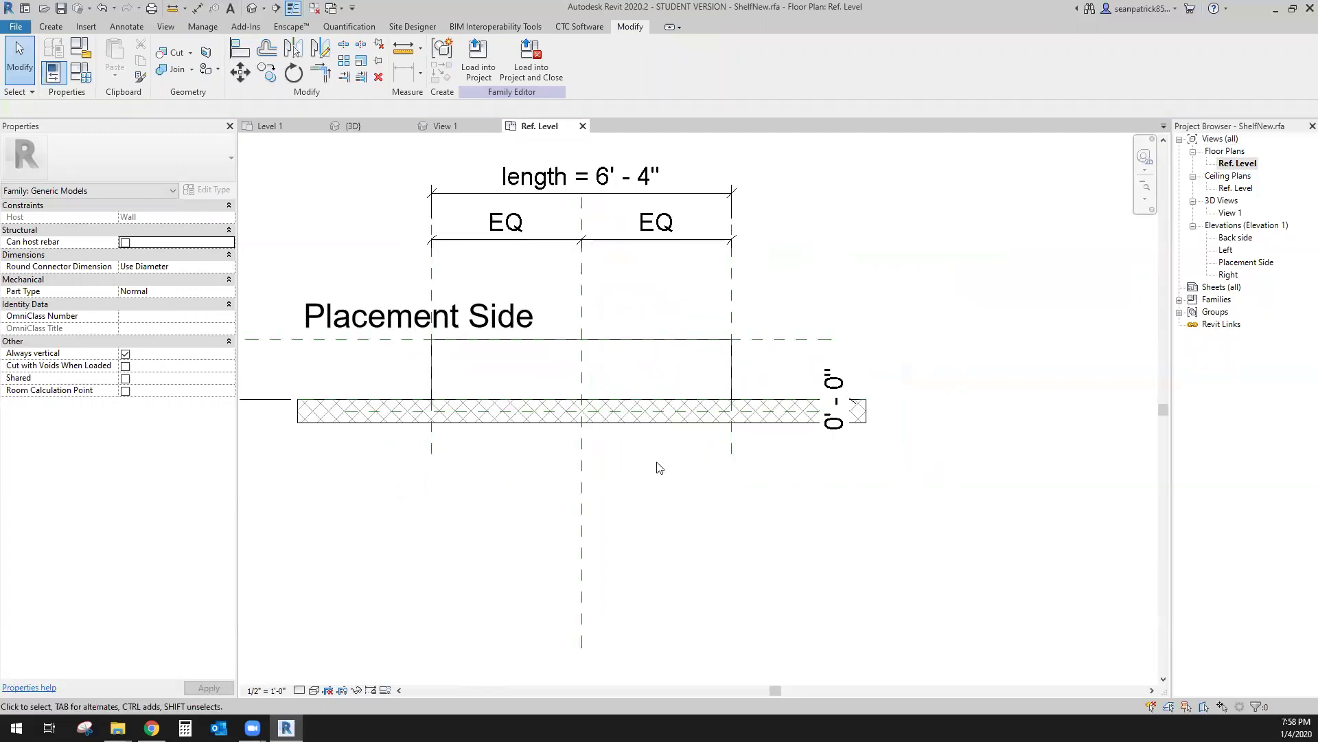
scroll(663, 467, "down", 2)
middle_click_drag(671, 468, 673, 496)
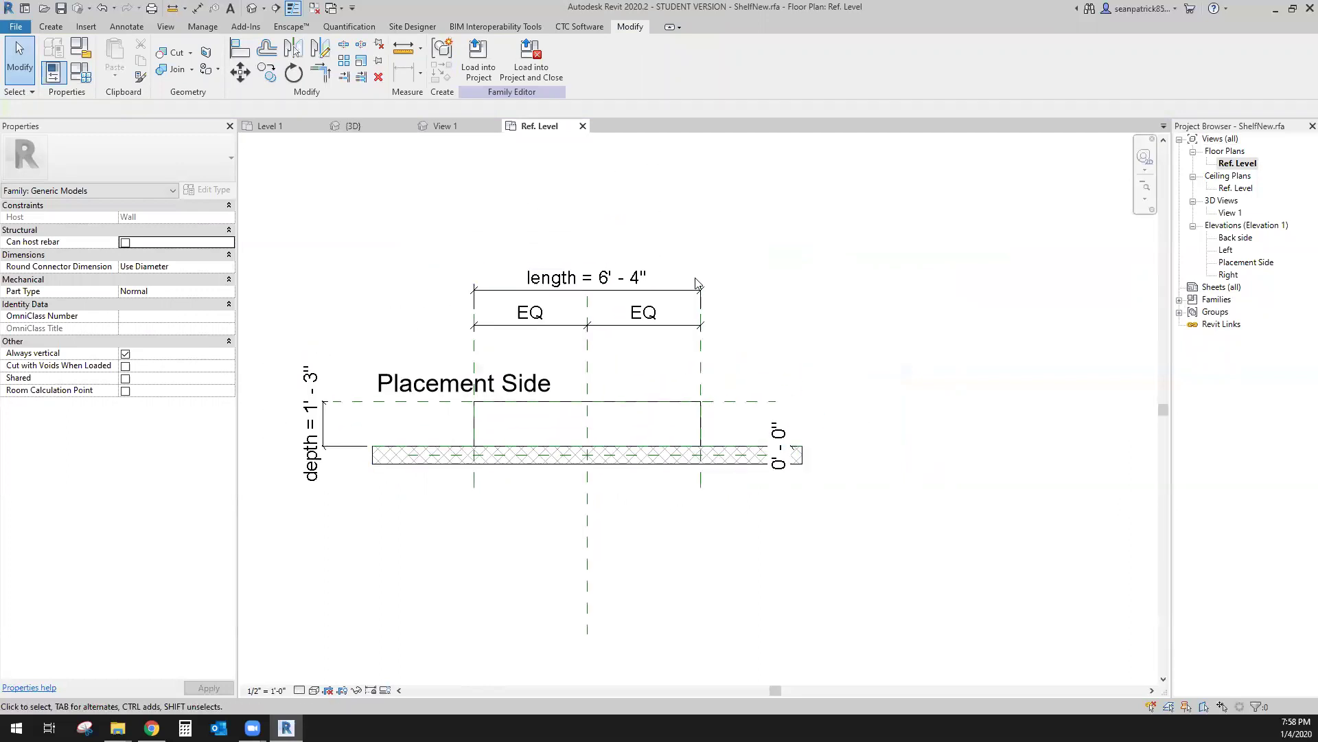
left_click(669, 289)
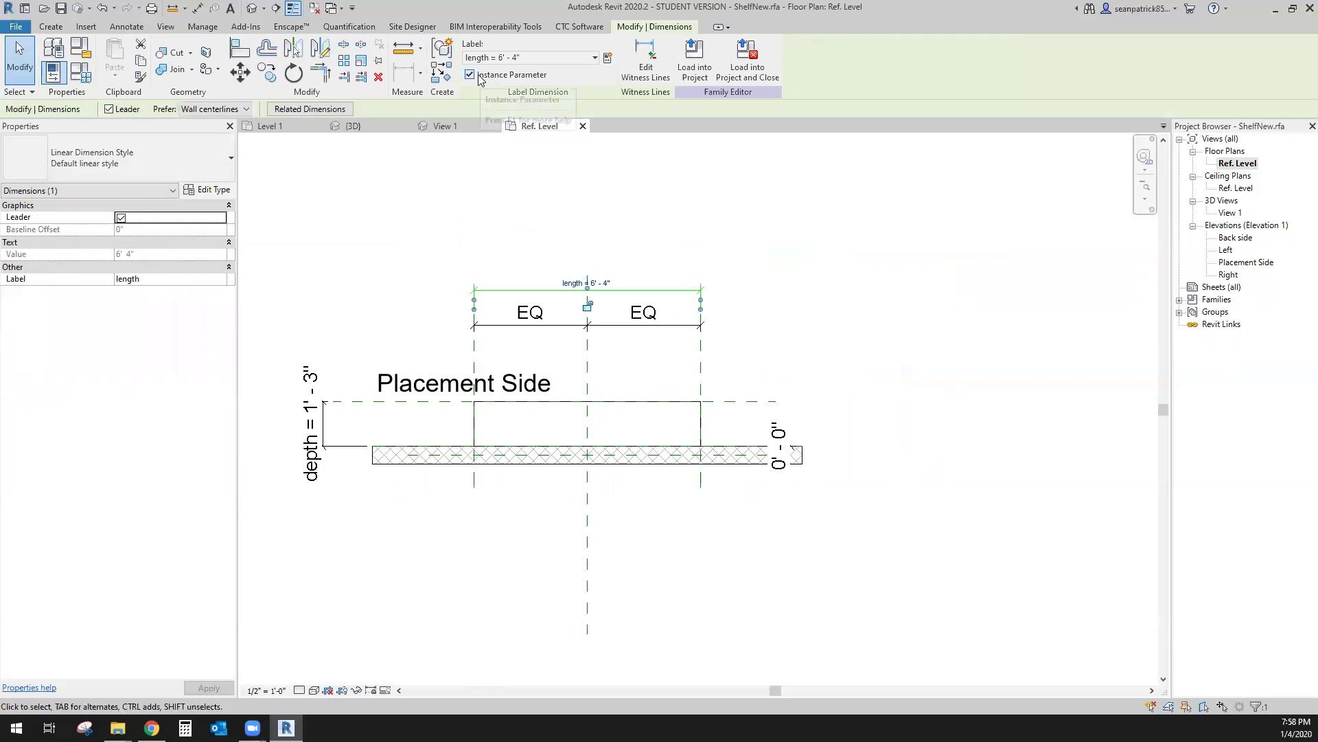
left_click(761, 343)
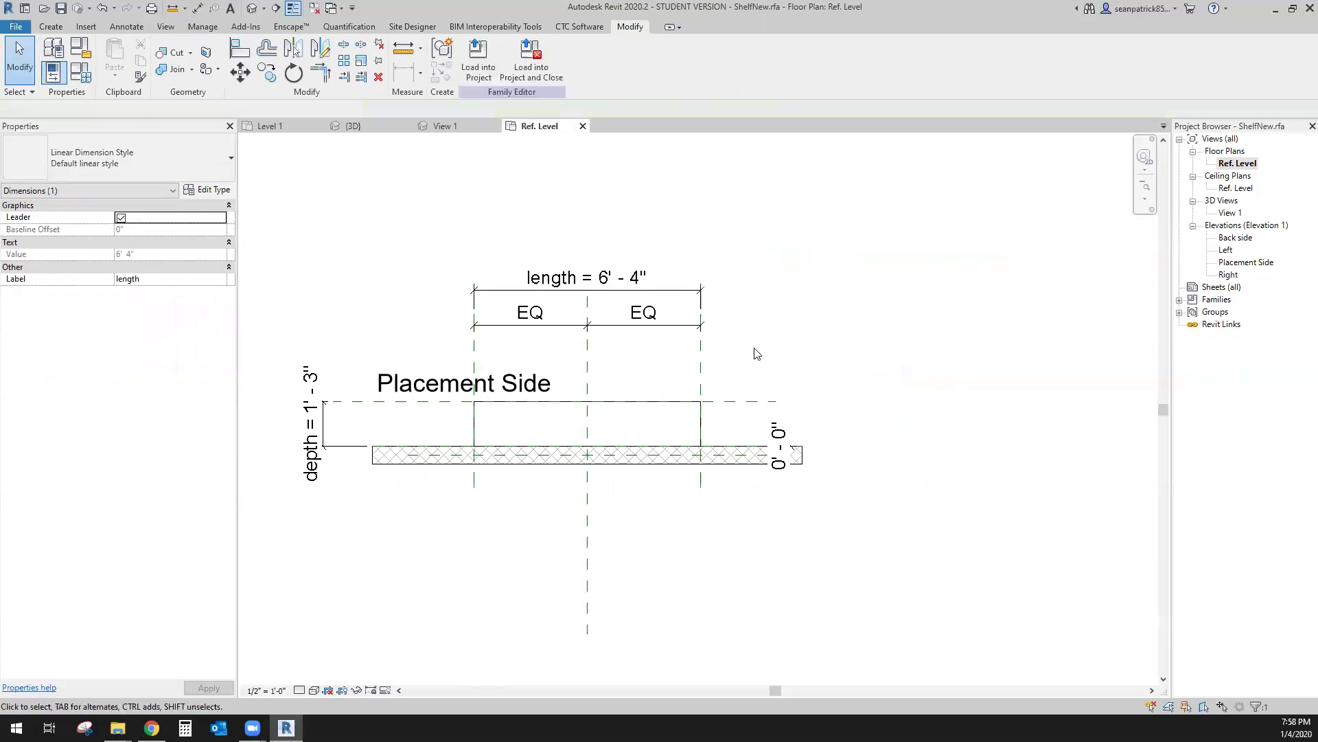
Step: Set both end reference planes to Strong Reference, then load ShelfNew into the project, saving changes
left_click(701, 349)
left_click(475, 351, "ctrl")
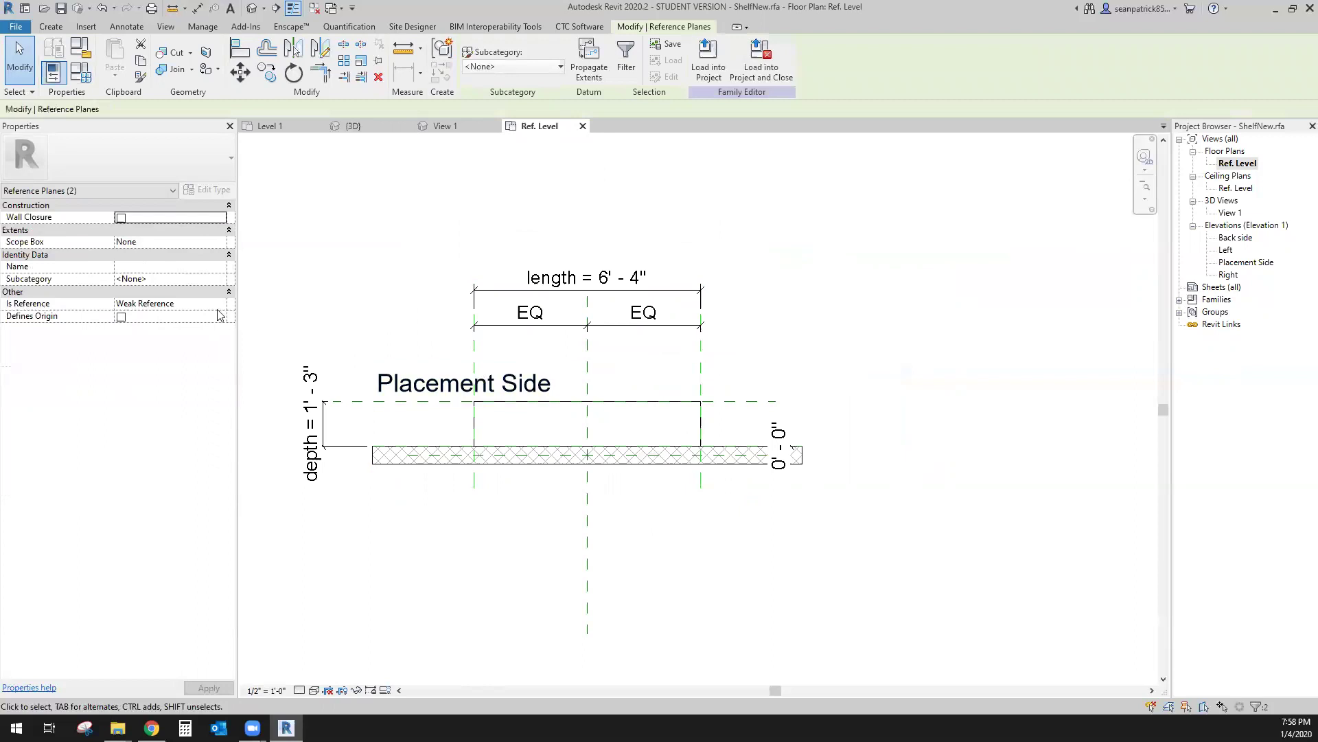
left_click(224, 303)
left_click(224, 303)
left_click(172, 322)
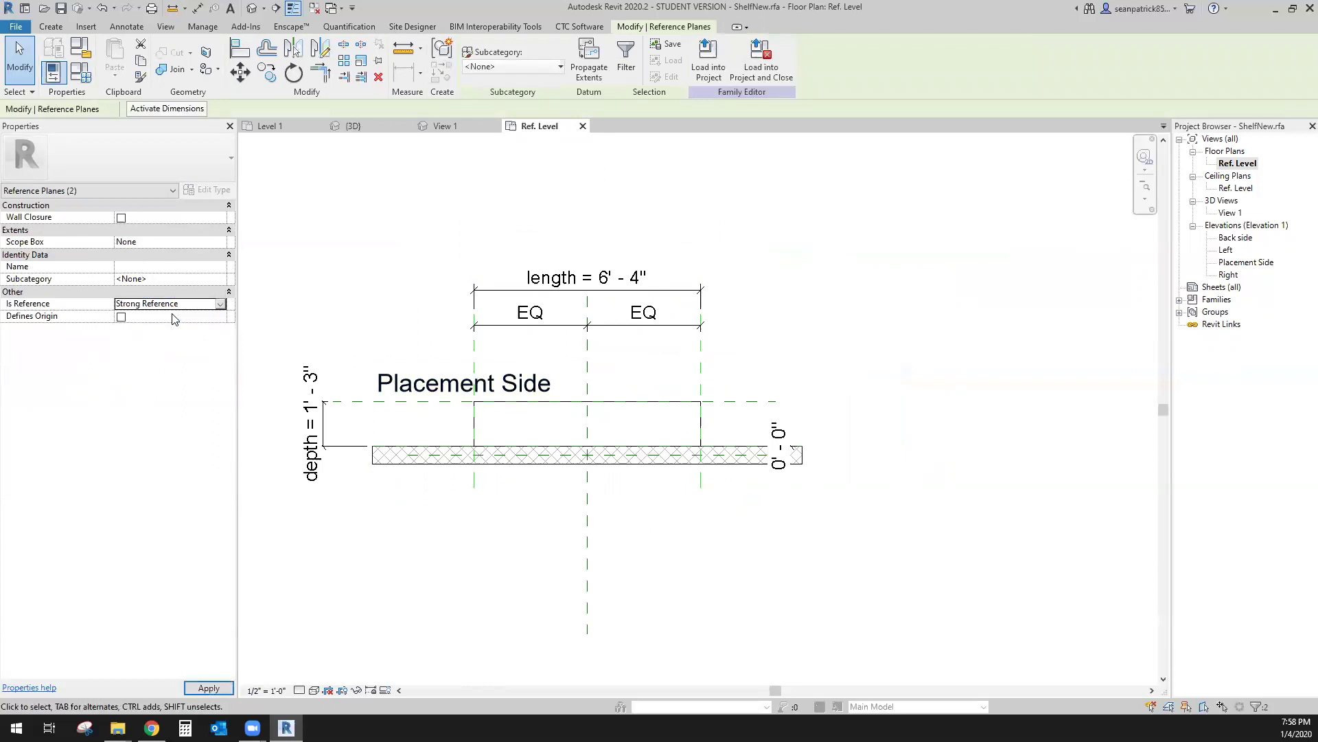
left_click(467, 230)
left_click(532, 69)
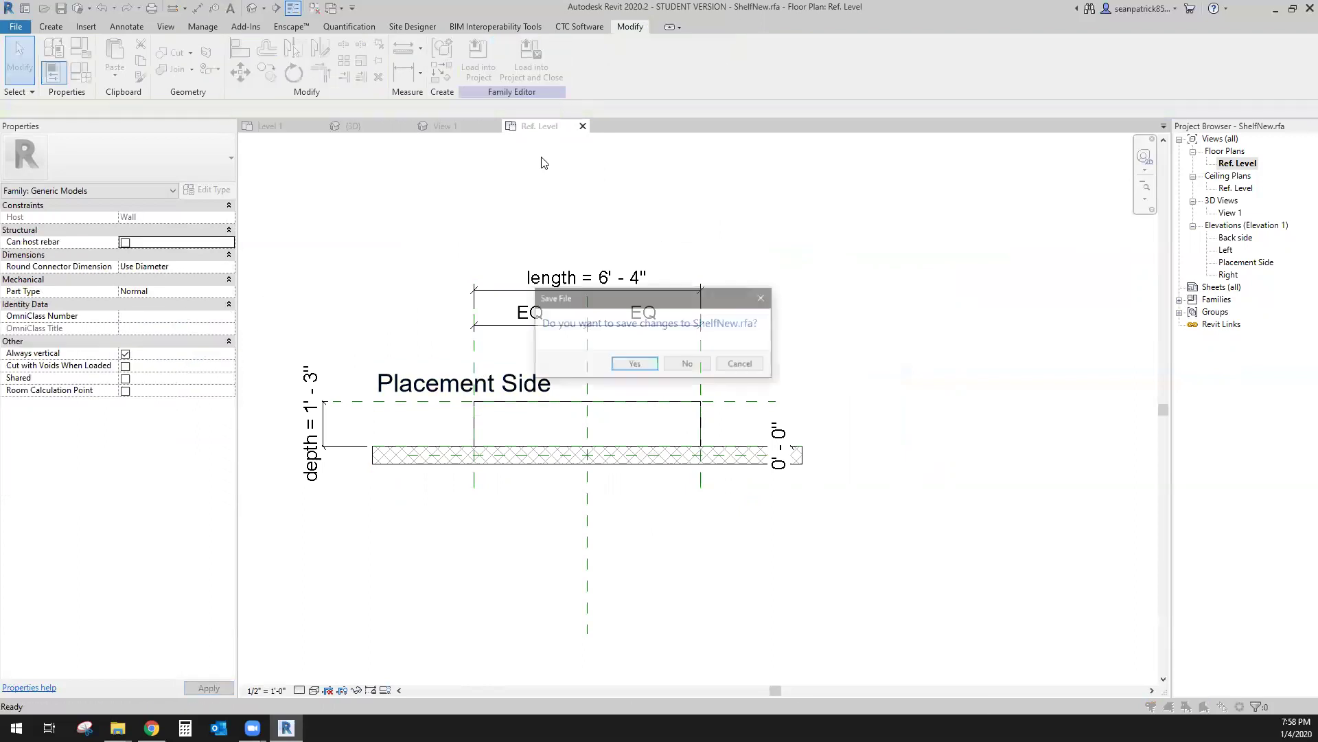
left_click(635, 364)
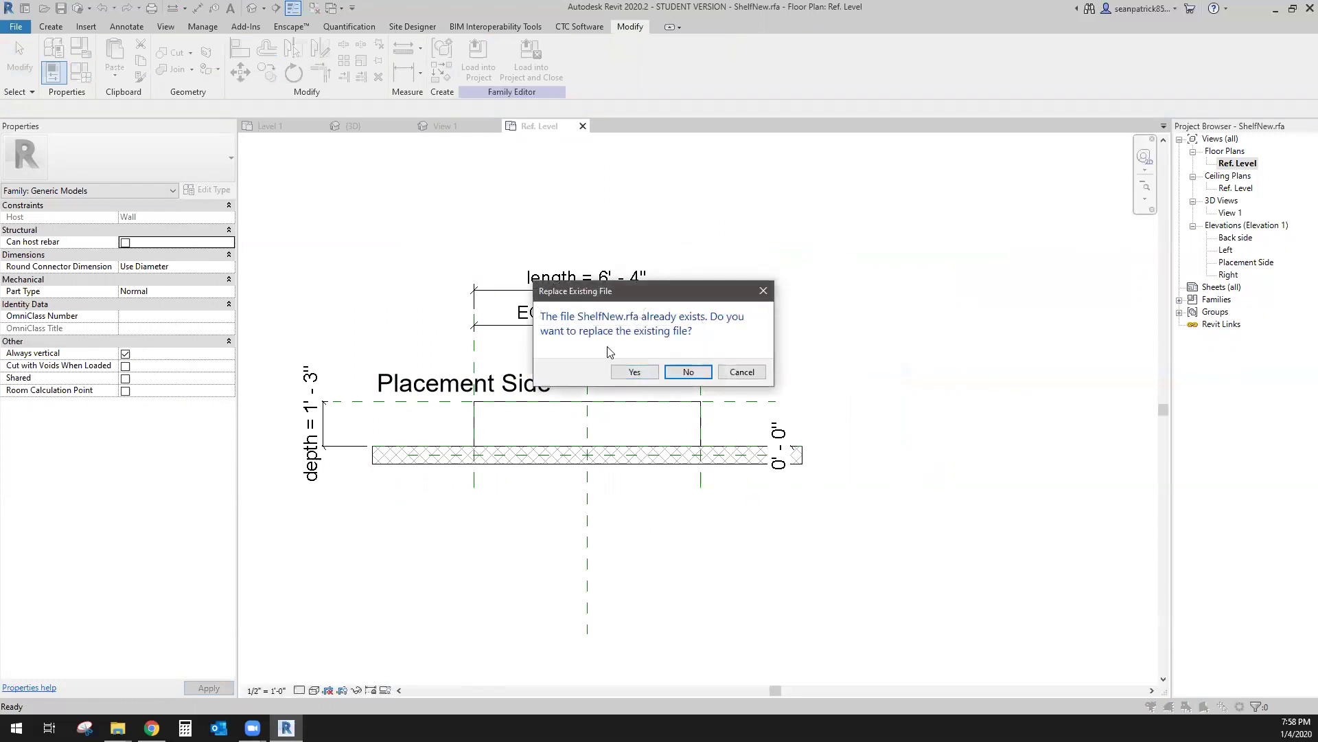
Step: Overwrite the existing ShelfNew and its parameter values, then align the left shelf's top to the top wall
left_click(636, 372)
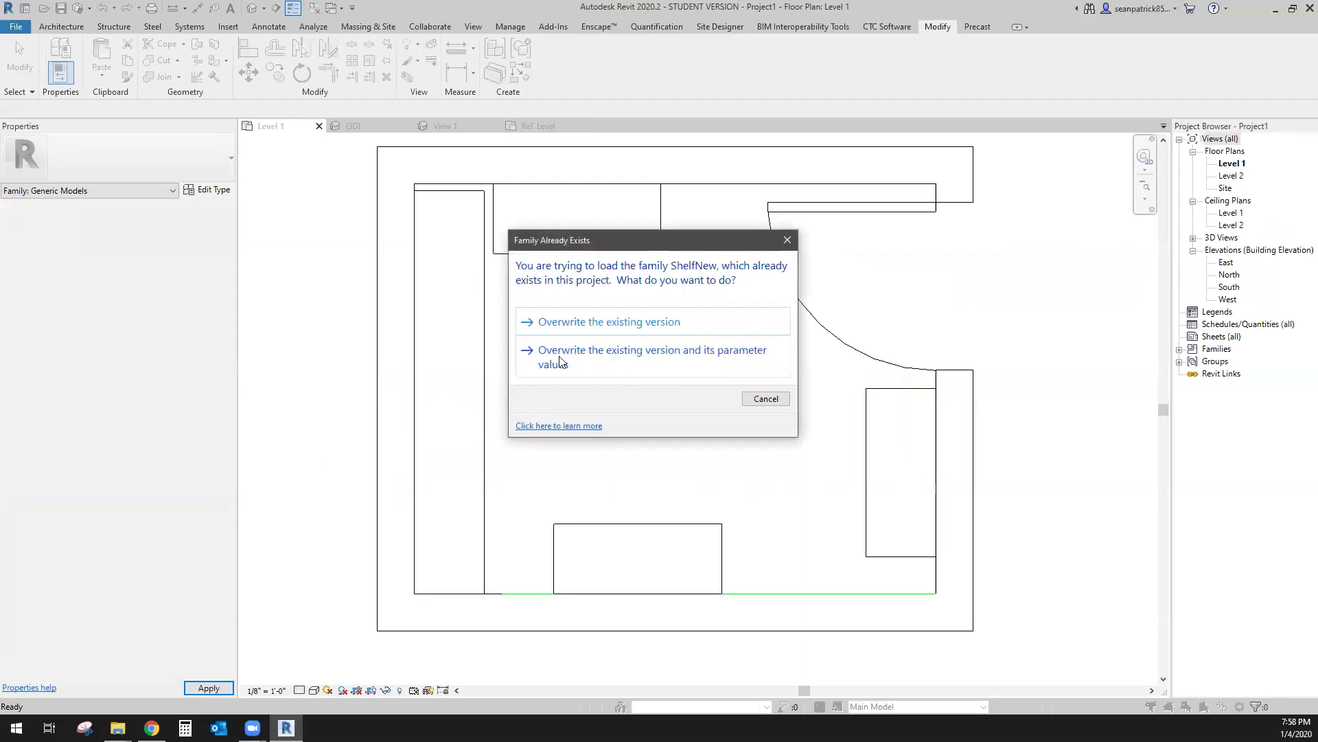
left_click(560, 362)
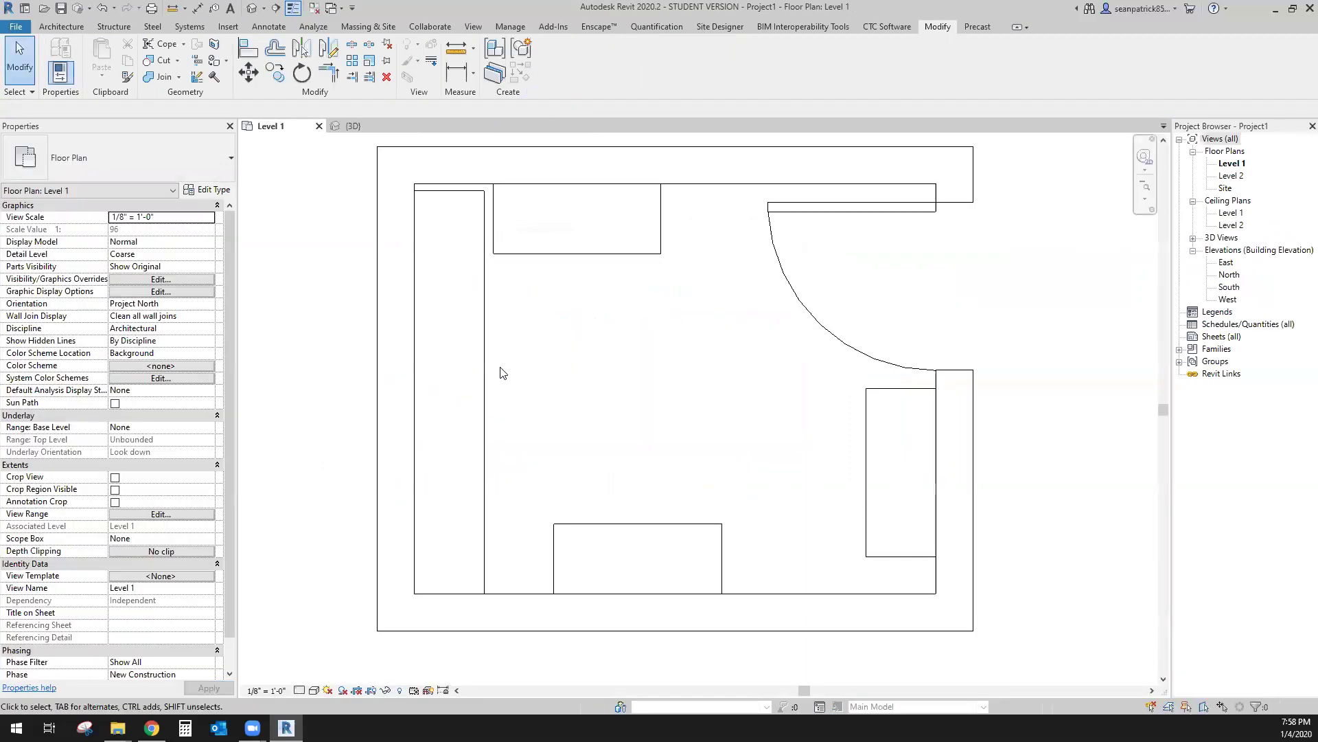
left_click(480, 373)
key("a")
key("l")
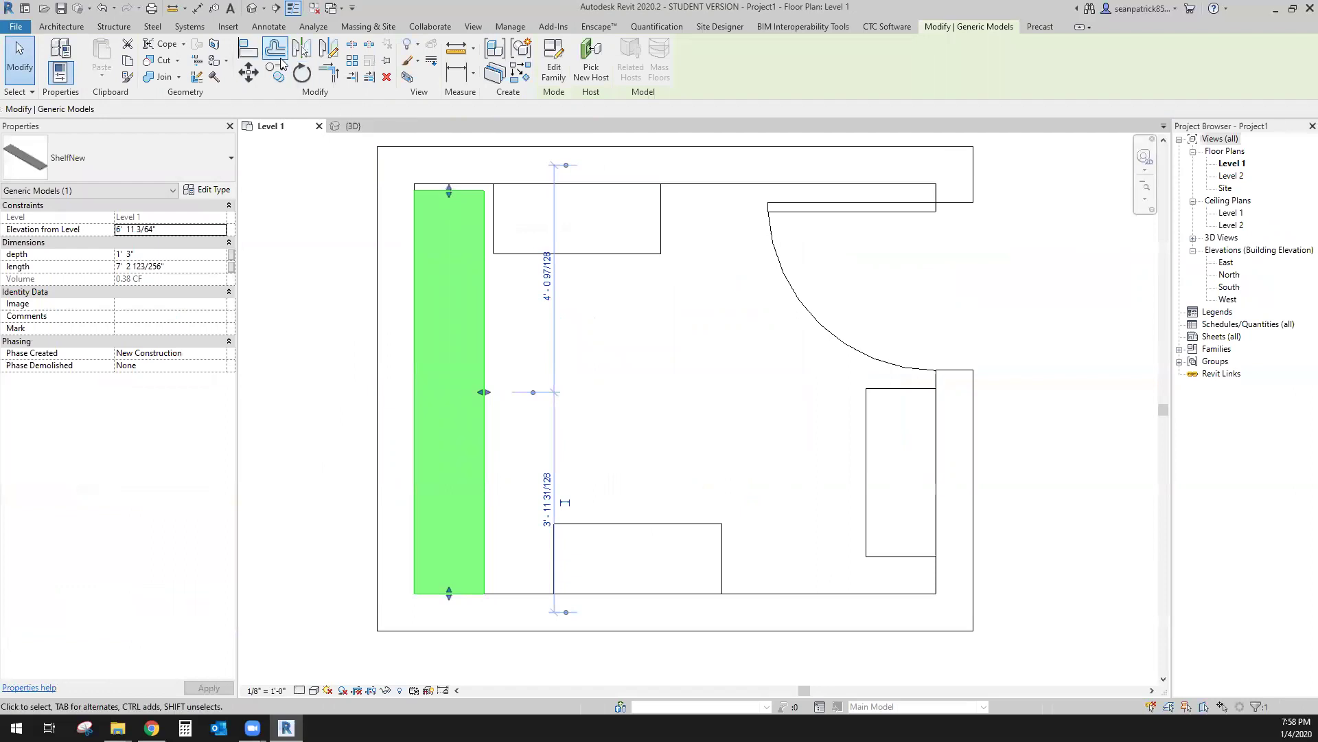
left_click(474, 184)
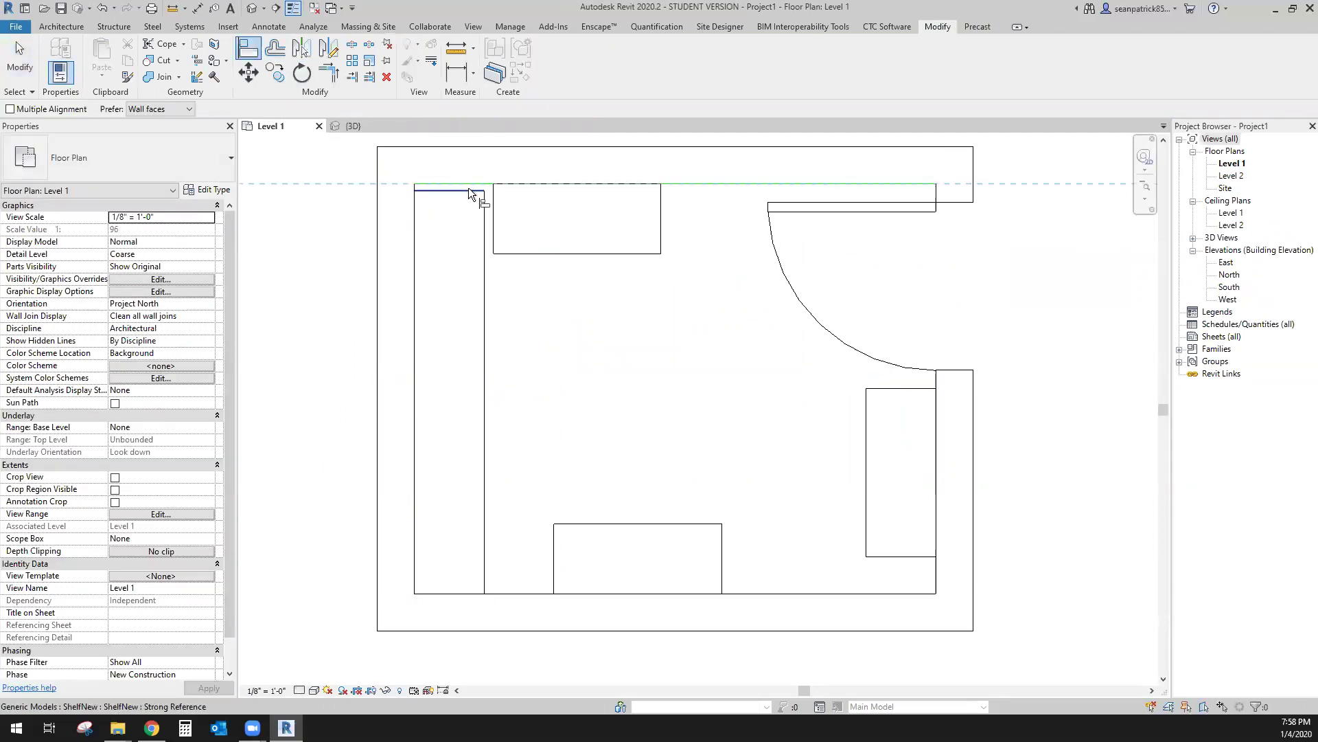
left_click(469, 193)
Step: Align the upper and lower shelves' left edges to the left shelf's inner edge
middle_click_drag(624, 357, 563, 362)
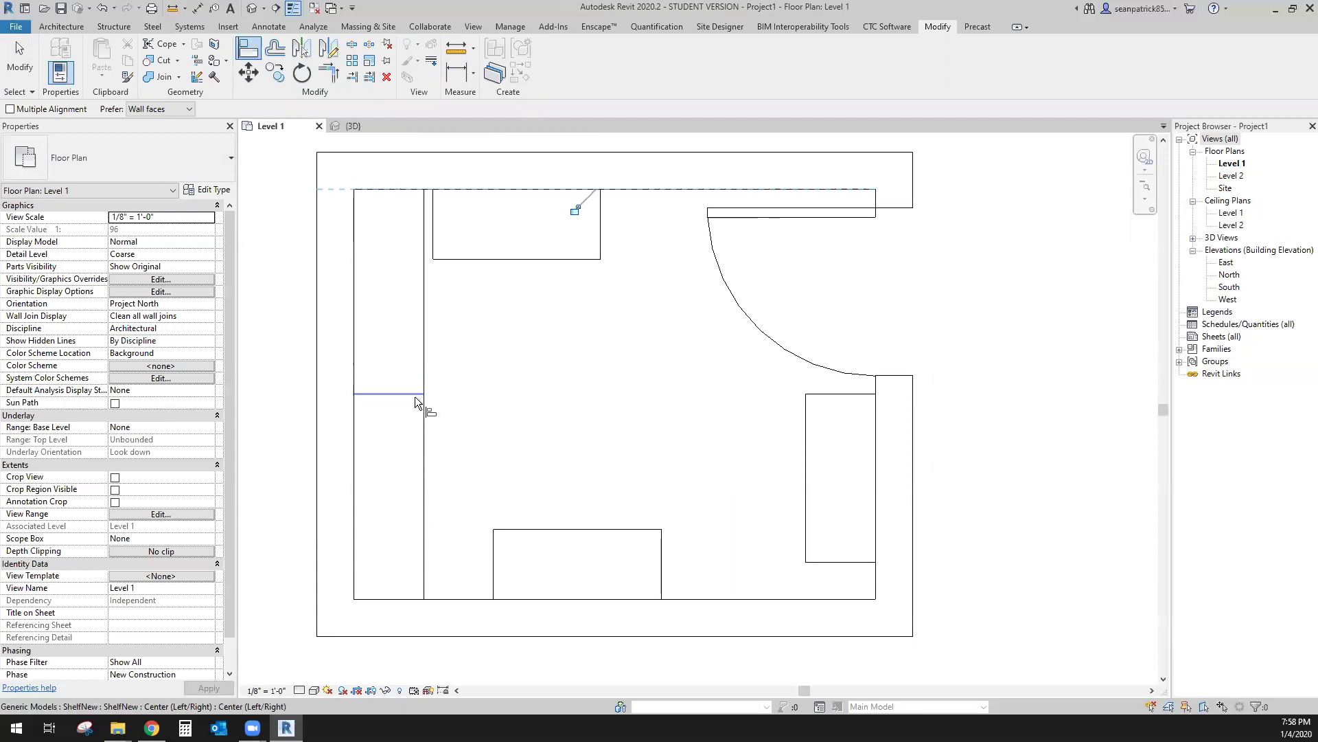
left_click(424, 237)
left_click(433, 247)
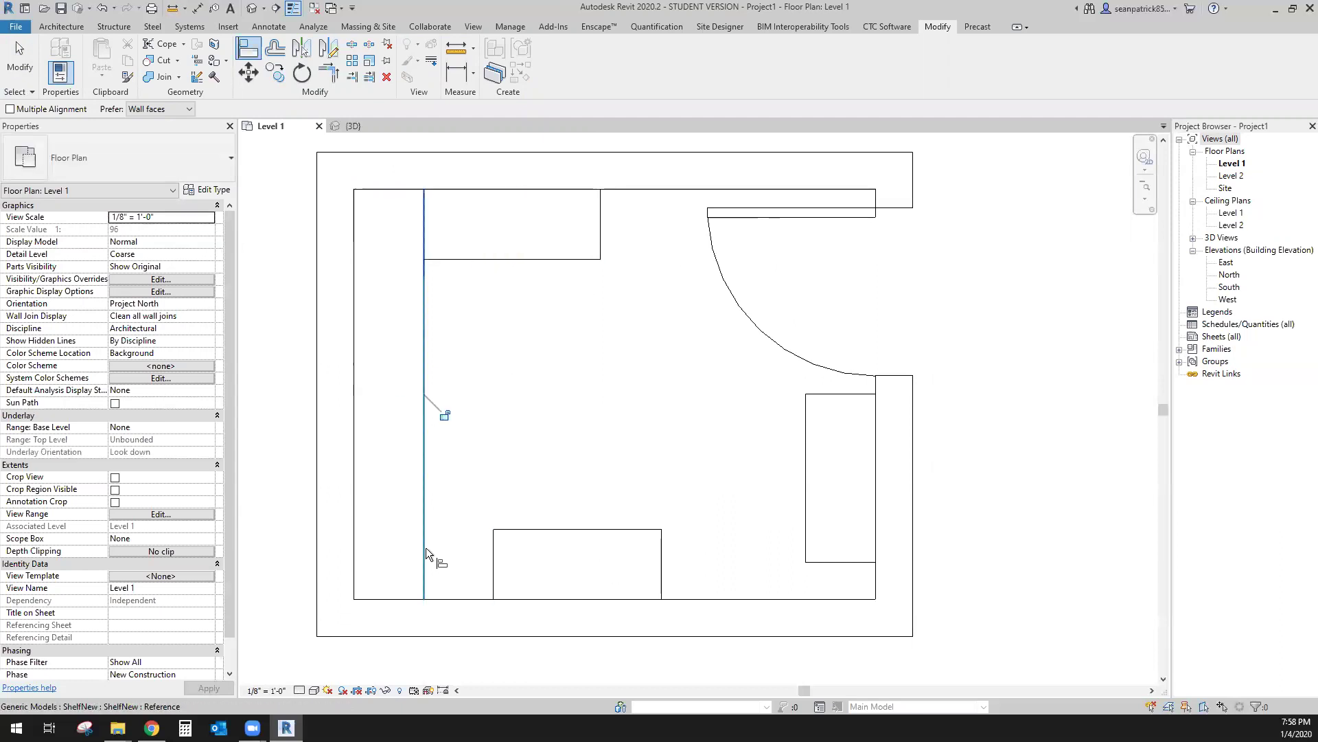
left_click(501, 599)
Step: Extend the right shelf to the bottom wall and align the lower shelf's end to the right shelf
left_click(846, 600)
left_click(844, 562)
left_click(805, 591)
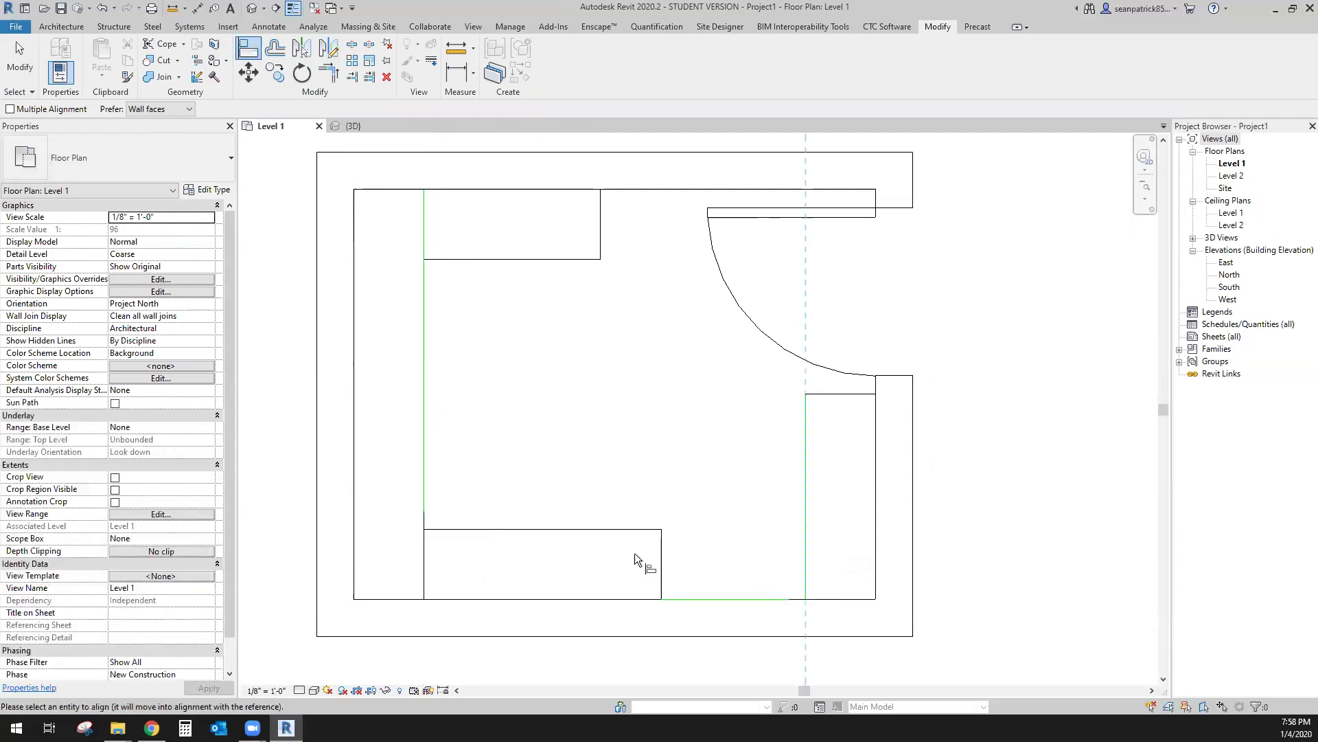
left_click(662, 558)
scroll(611, 481, "down", 2)
key("Escape")
key("Escape")
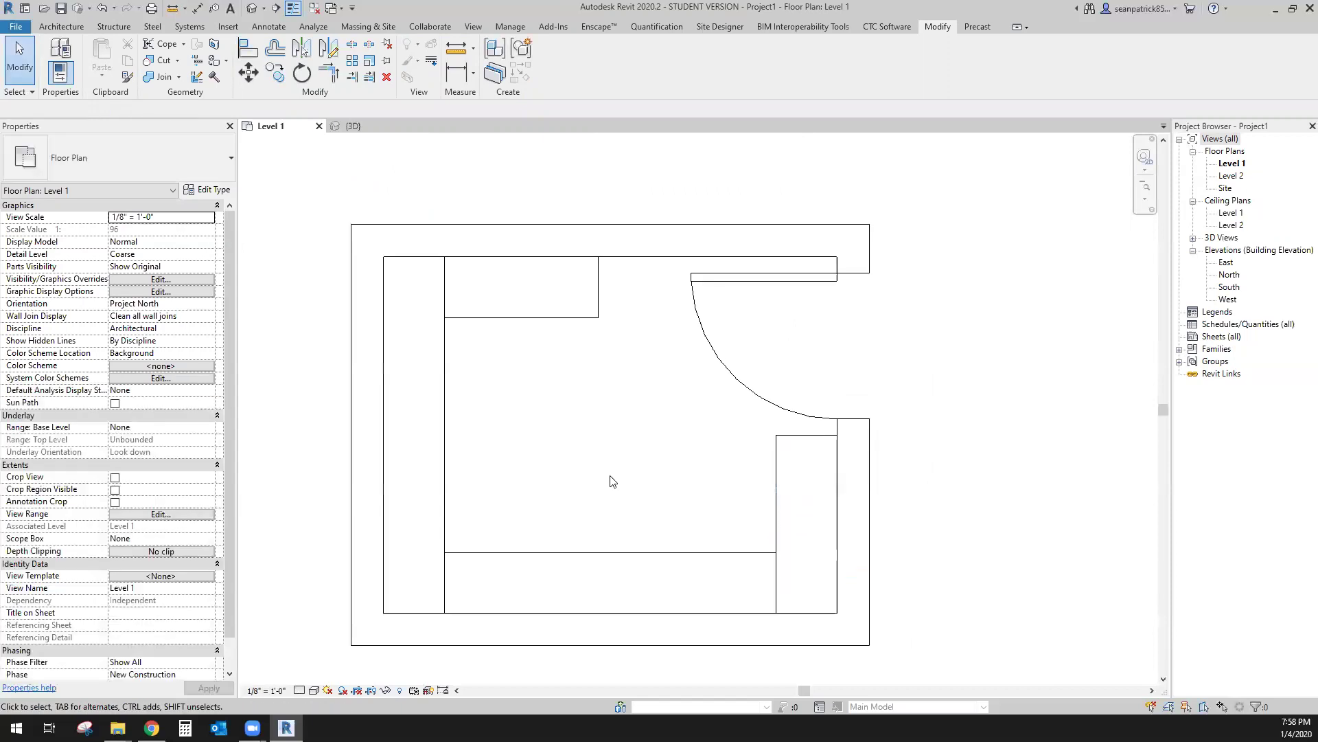
left_click(780, 501)
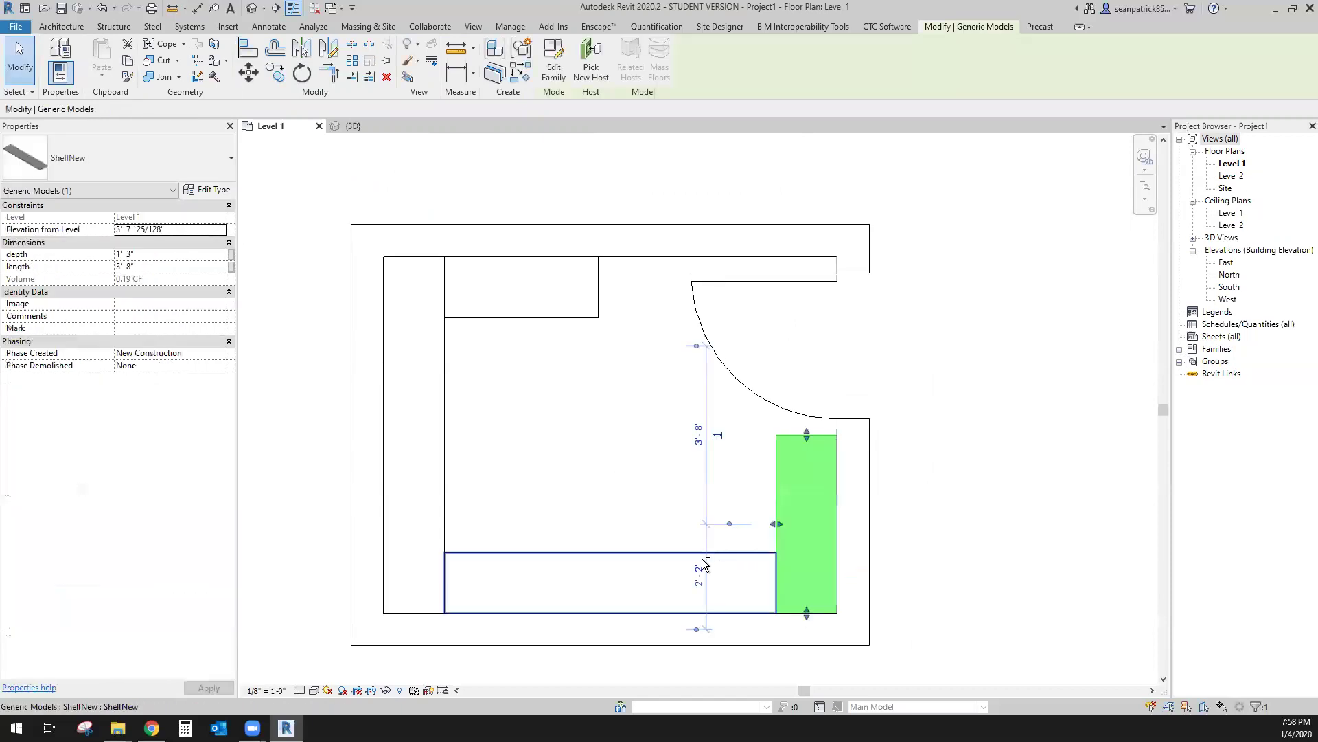
Step: Select the lower, left and top shelves along with the right shelf, then clear the selection
left_click(715, 559, "ctrl")
left_click(432, 473, "ctrl")
left_click(480, 309, "ctrl")
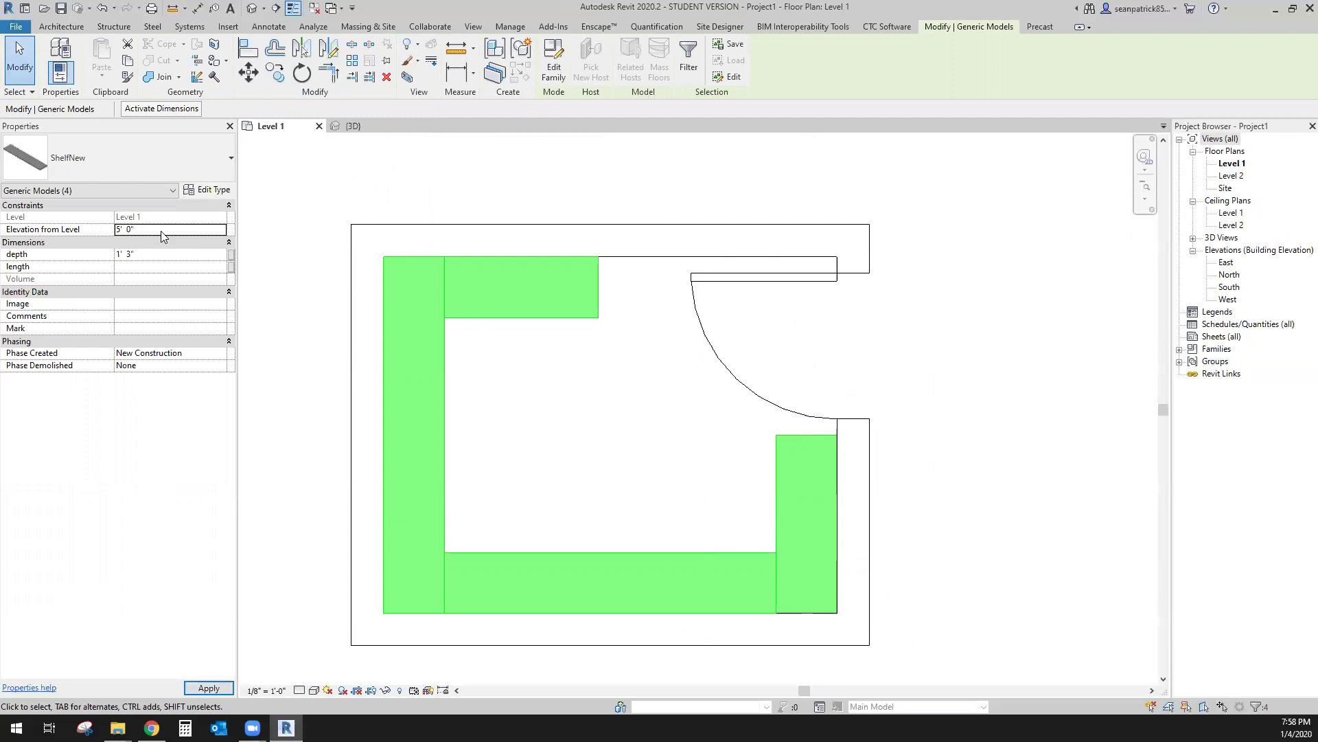
left_click(462, 185)
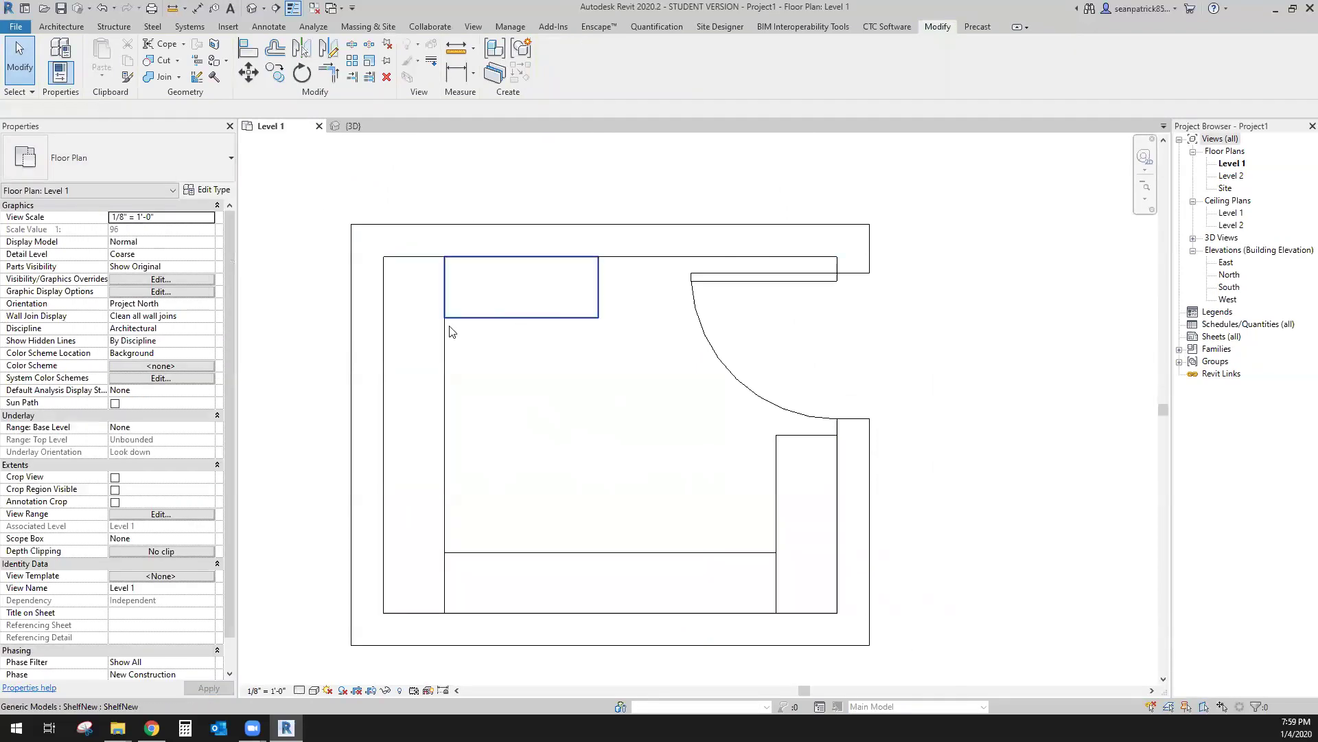
Step: Join top to left, left to bottom, and bottom to right shelf, then switch to the 3D view
left_click(159, 77)
left_click(559, 327)
left_click(451, 375)
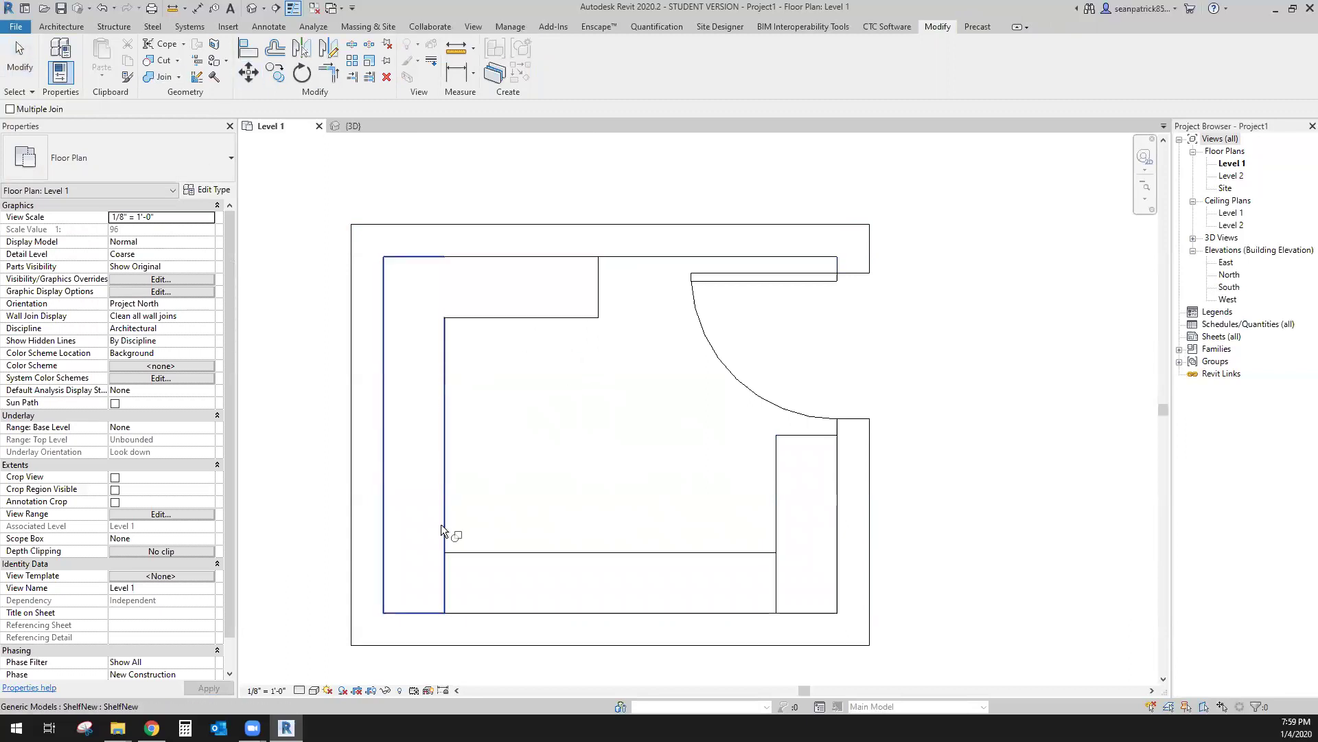
left_click(441, 529)
left_click(489, 561)
left_click(711, 567)
left_click(783, 528)
key("Escape")
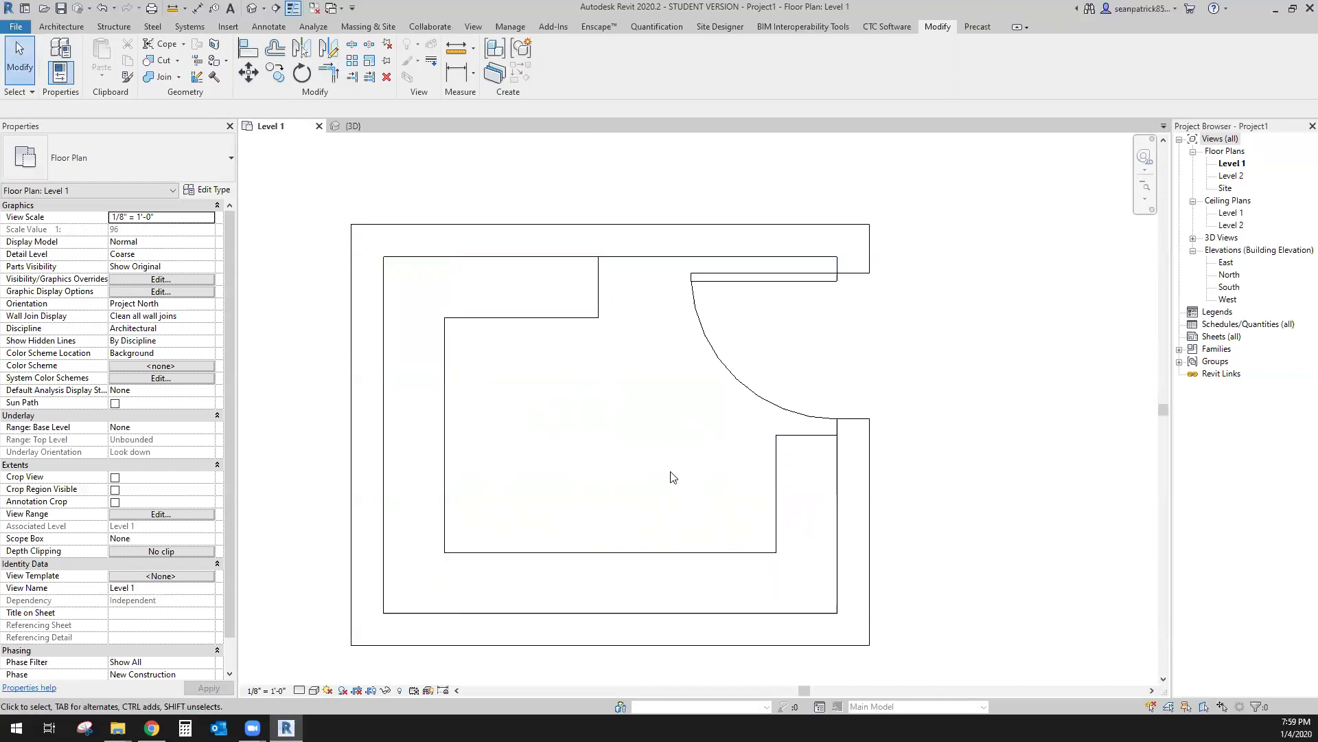
key("ctrl+Tab")
Step: Orbit the 3D view and select each shelf to read its length, ending on the short 3' 2" shelf
left_click(719, 413)
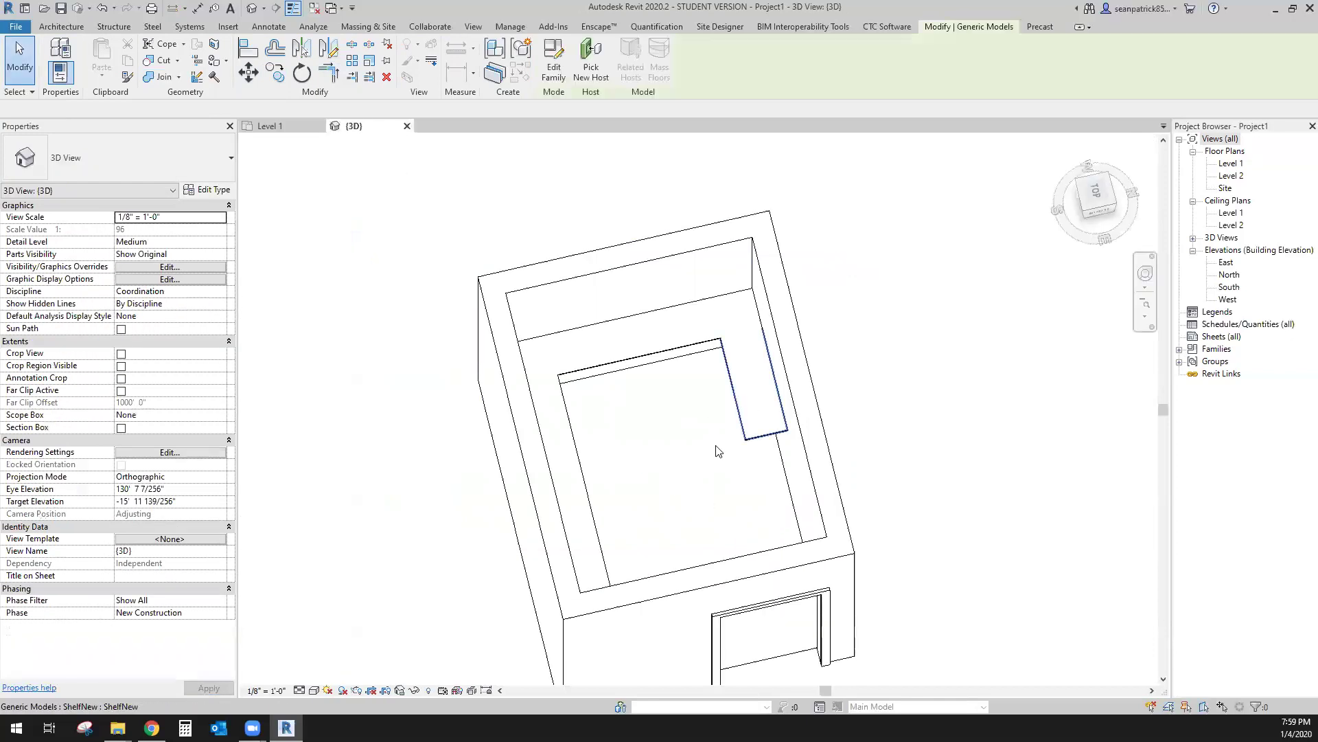
middle_click_drag(685, 486, 590, 440, "shift")
left_click(632, 395)
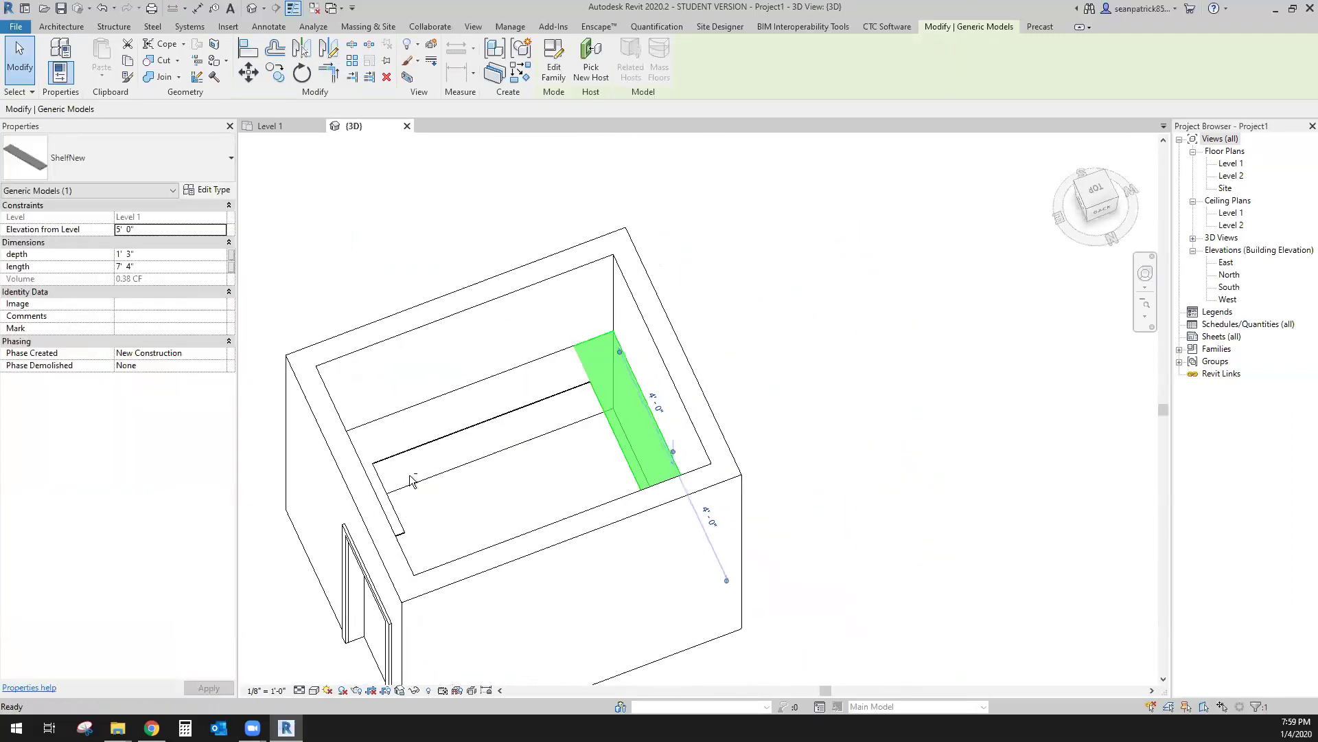
left_click(590, 440)
middle_click_drag(556, 499, 704, 461, "shift")
left_click(360, 343)
left_click(699, 461)
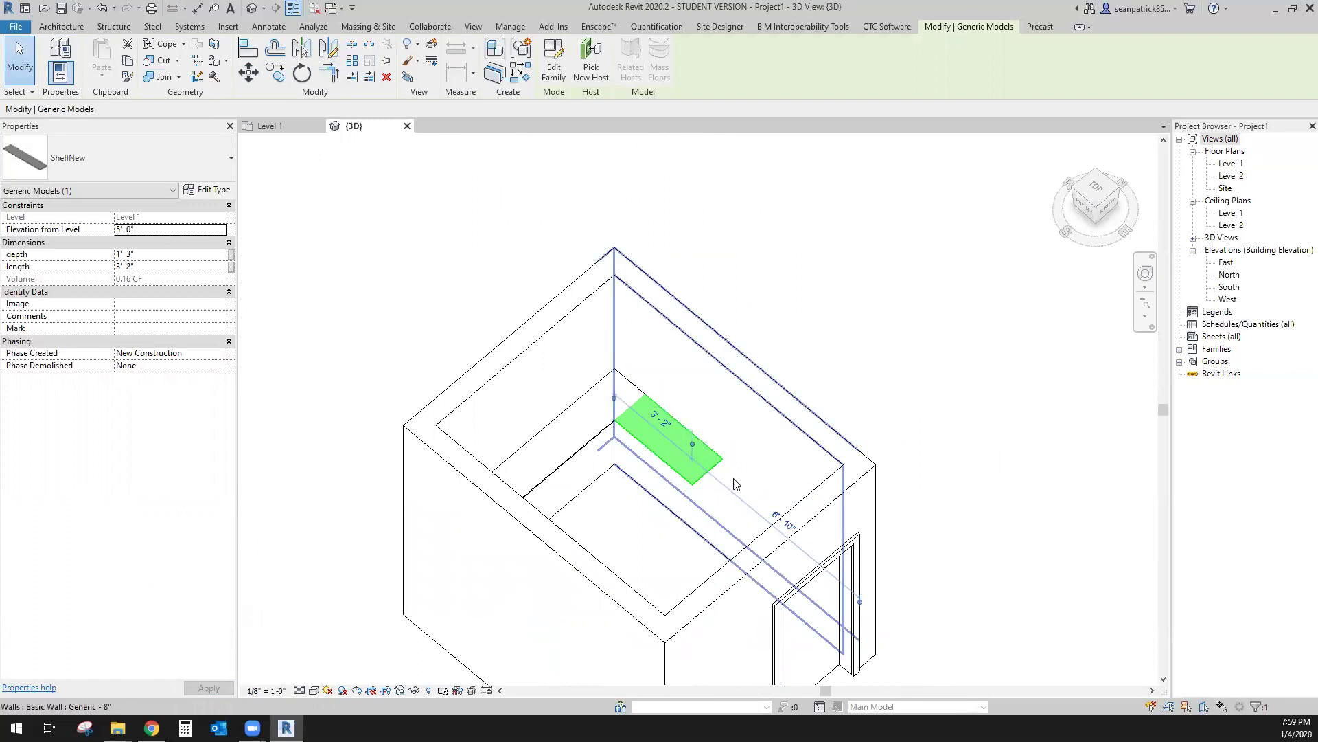
left_click(825, 308)
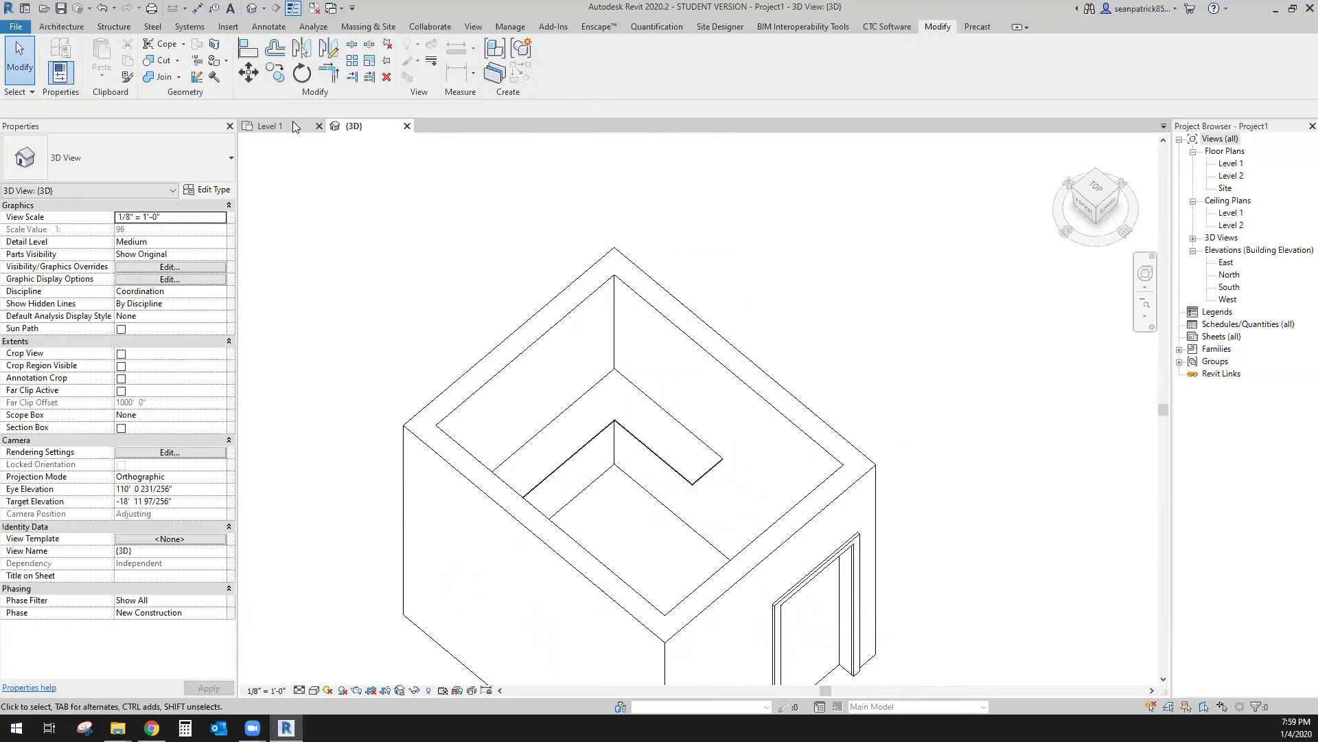
left_click(689, 459)
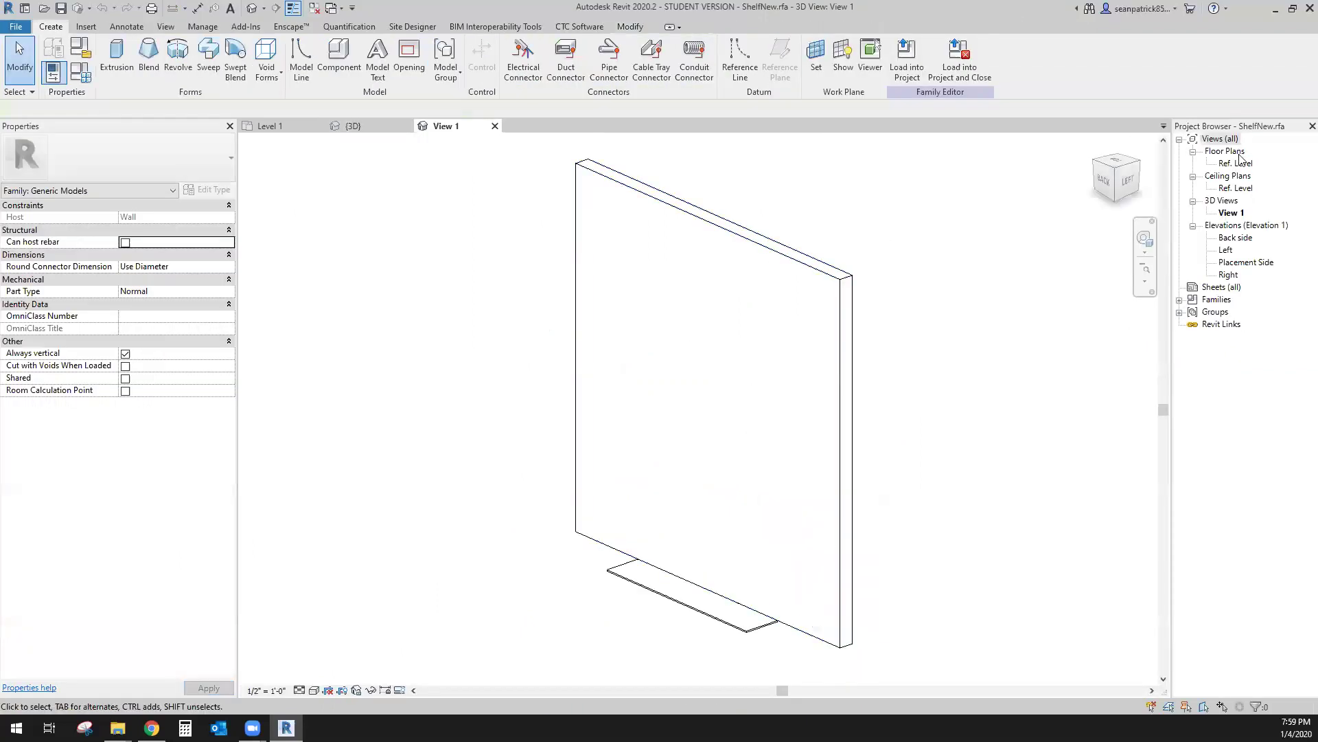
Step: In ShelfNew's Ref. Level plan, draw left and right vertical reference lines and one horizontal line
double_click(1240, 159)
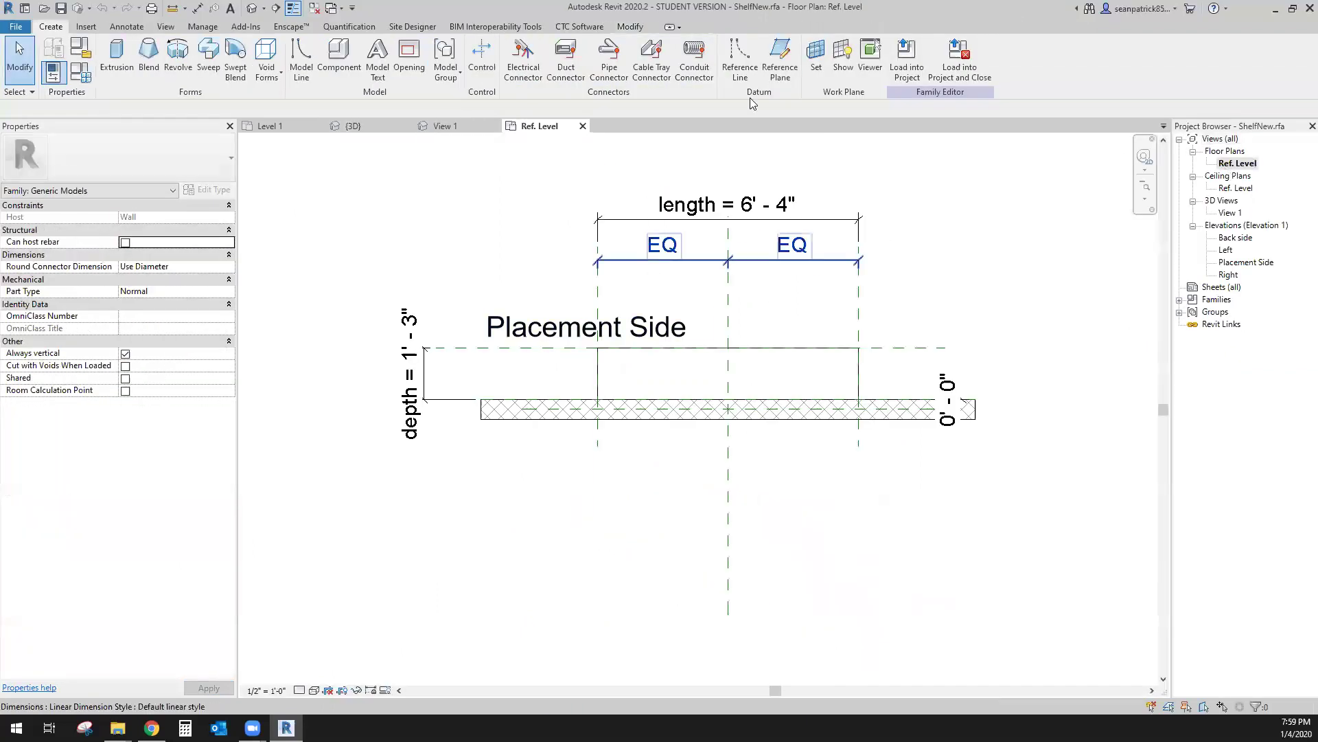
left_click(739, 62)
left_click(547, 236)
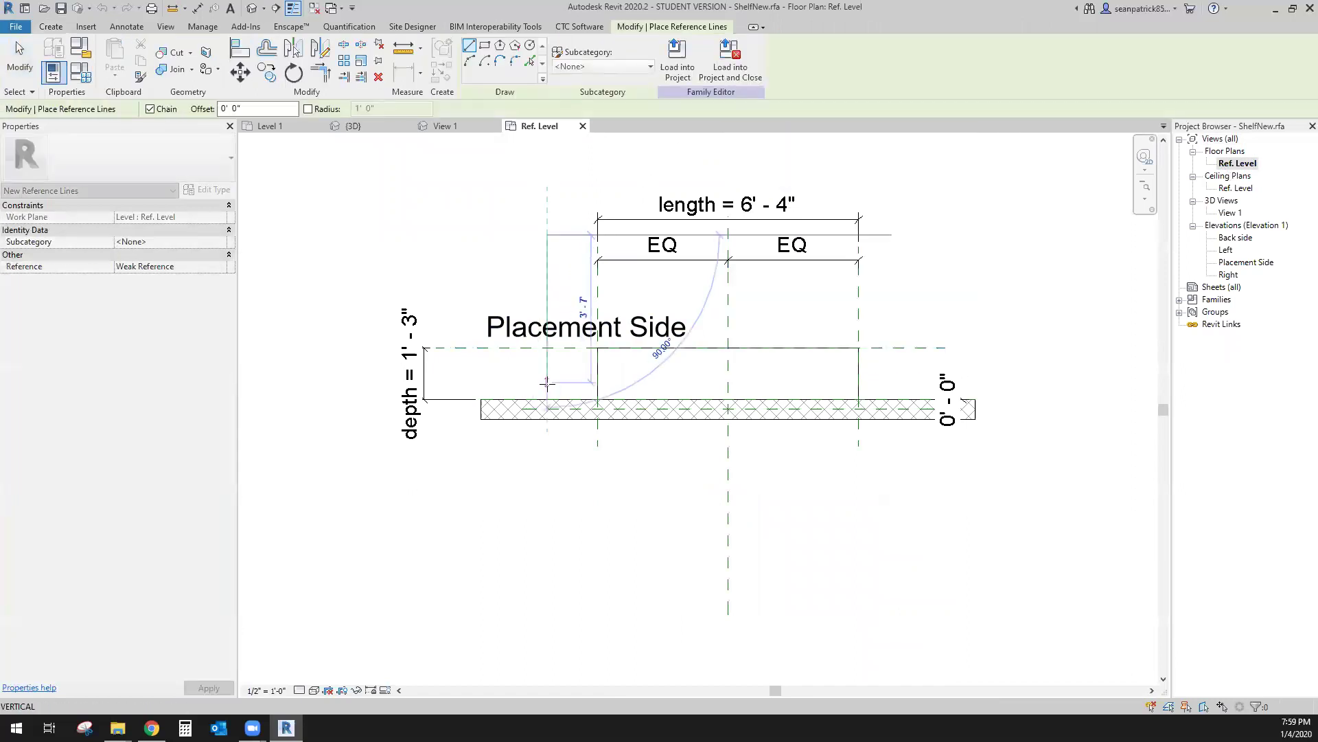
left_click(550, 382)
left_click(876, 236)
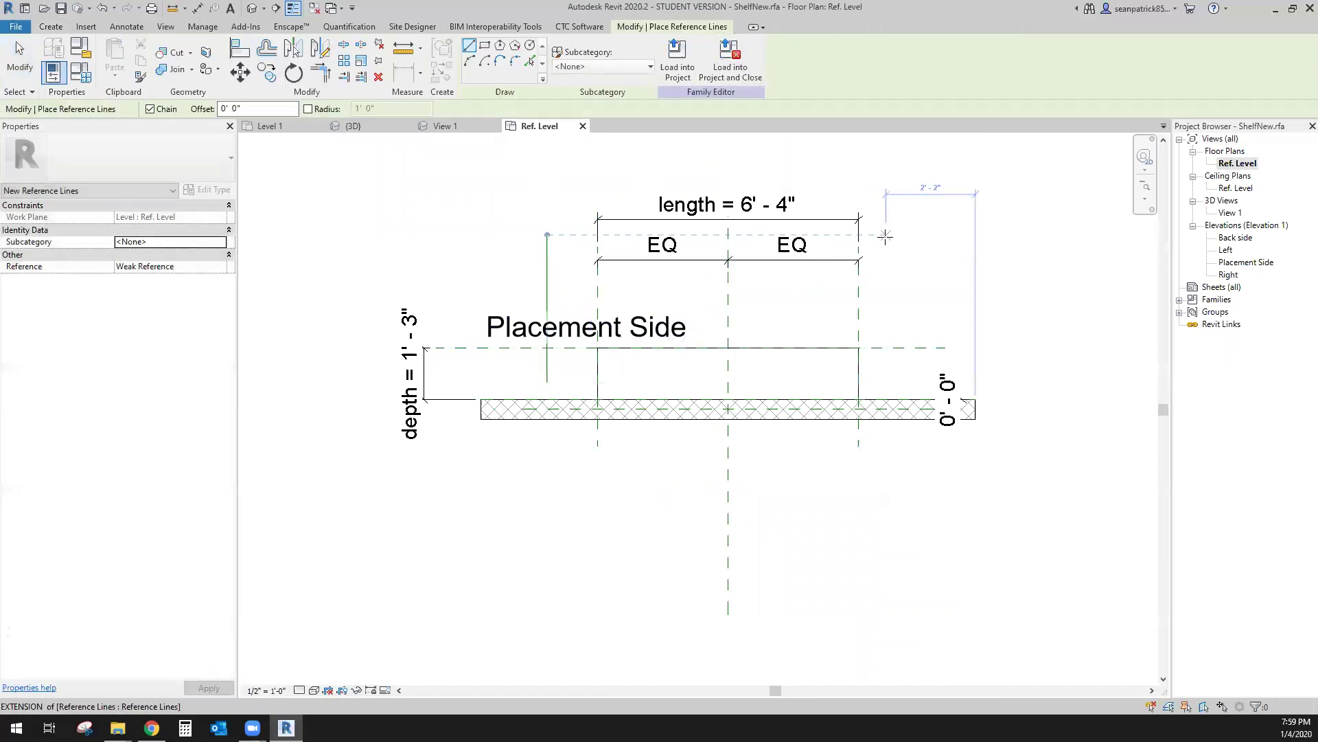
left_click(886, 381)
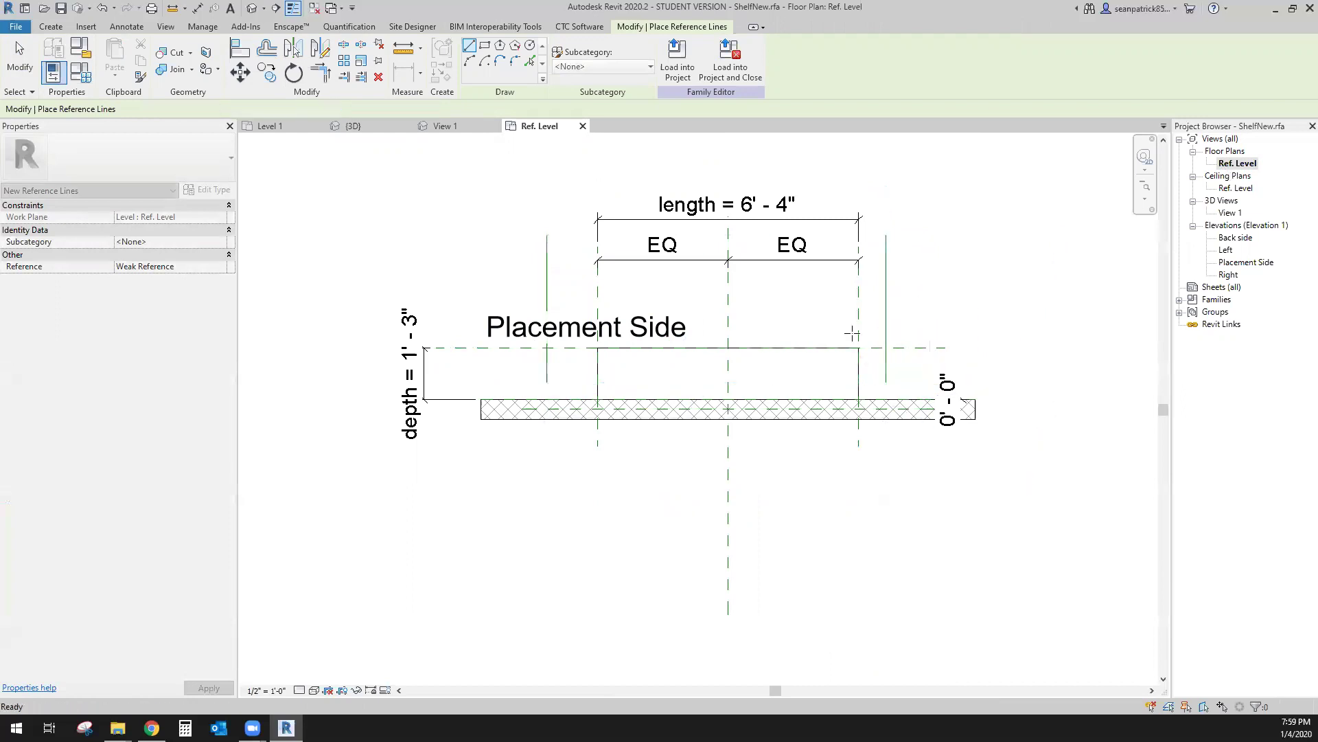
left_click(926, 292)
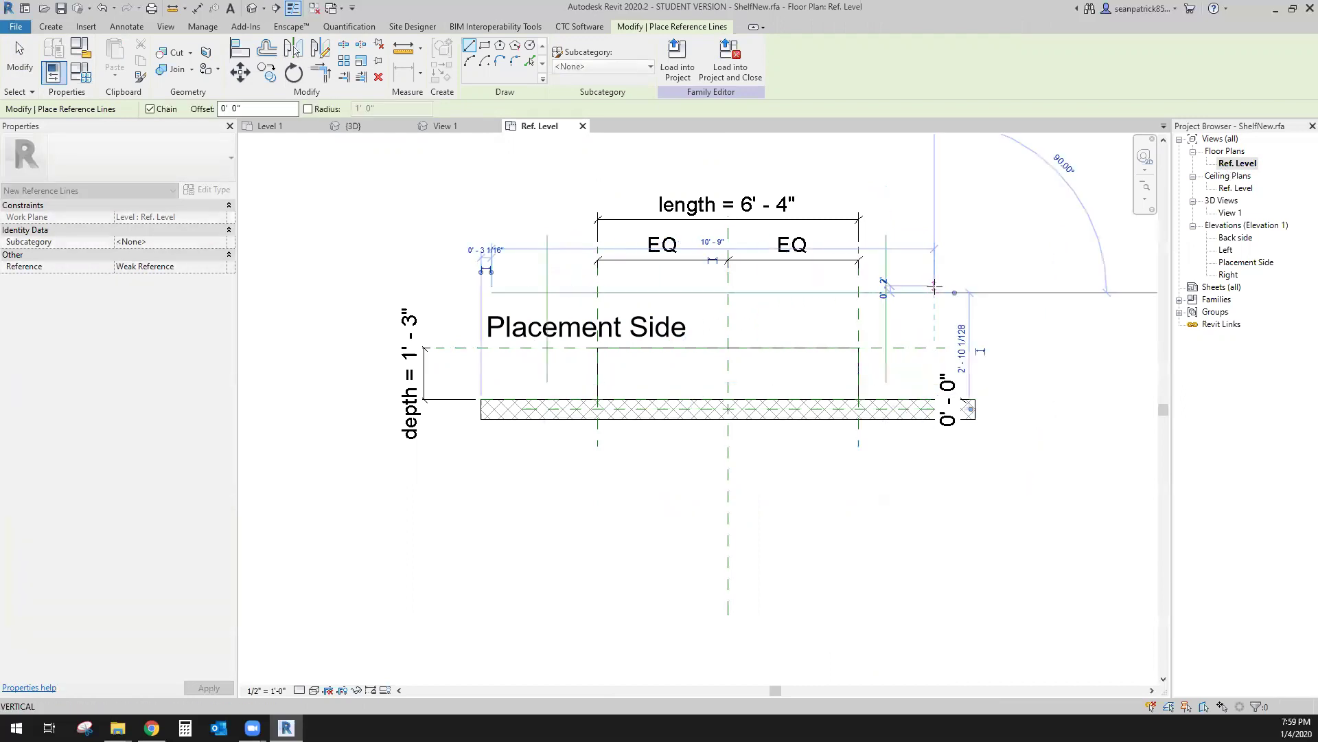
key("Escape")
key("Escape")
Step: Align the left and right reference lines to the shelf's ends
left_click(238, 44)
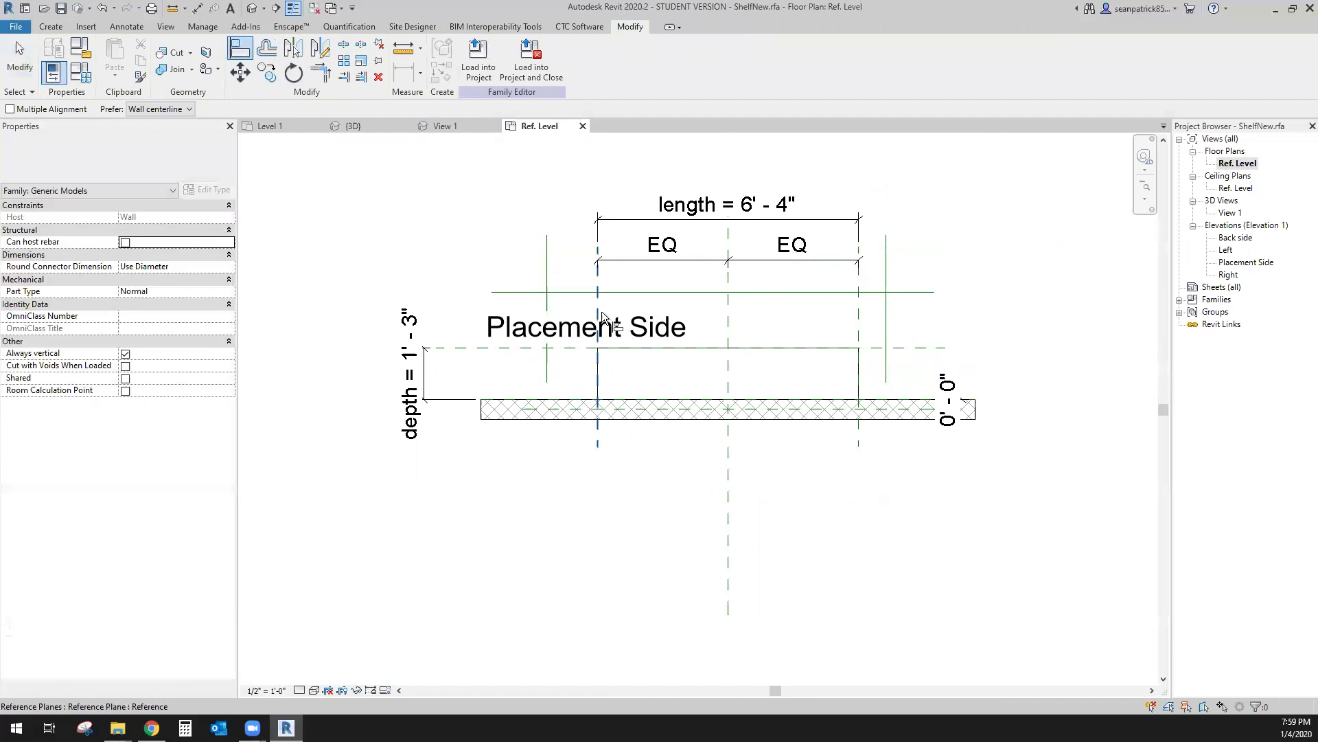
scroll(602, 288, "up", 3)
left_click(506, 274)
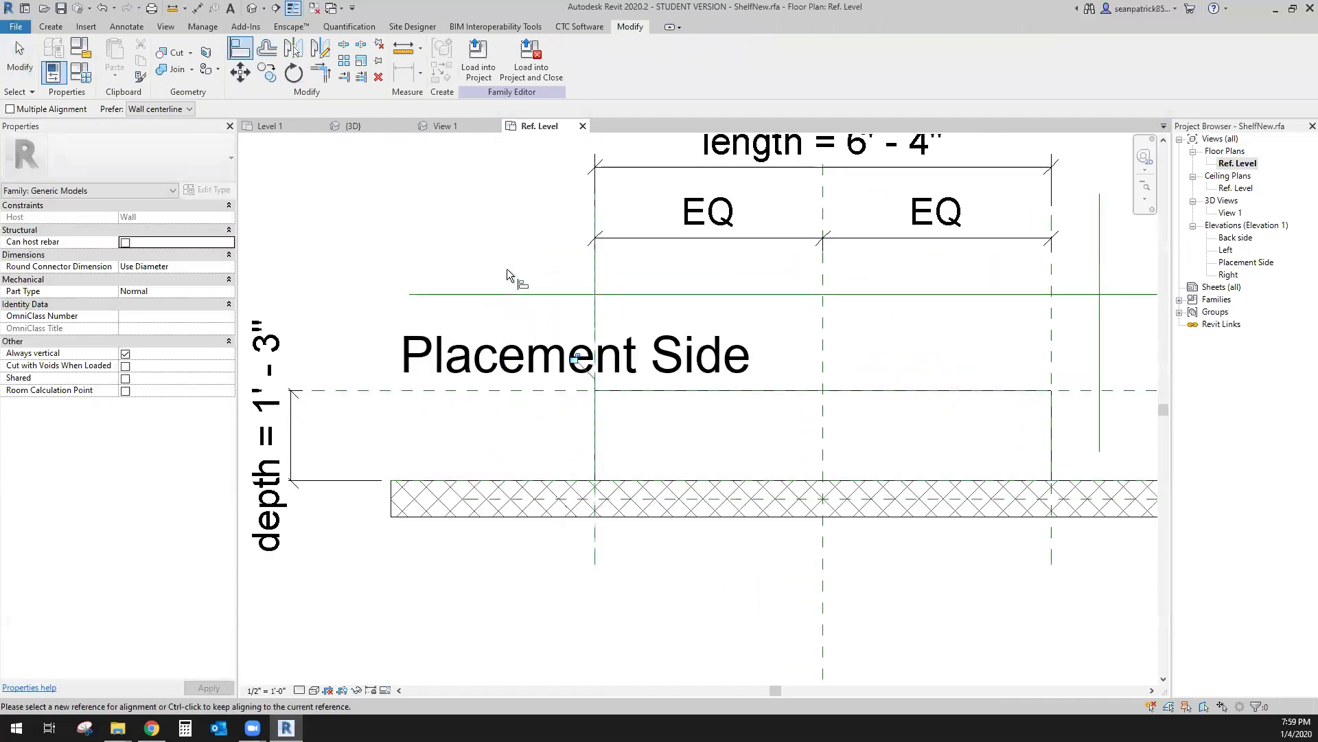
scroll(622, 300, "down", 3)
middle_click_drag(920, 368, 782, 373)
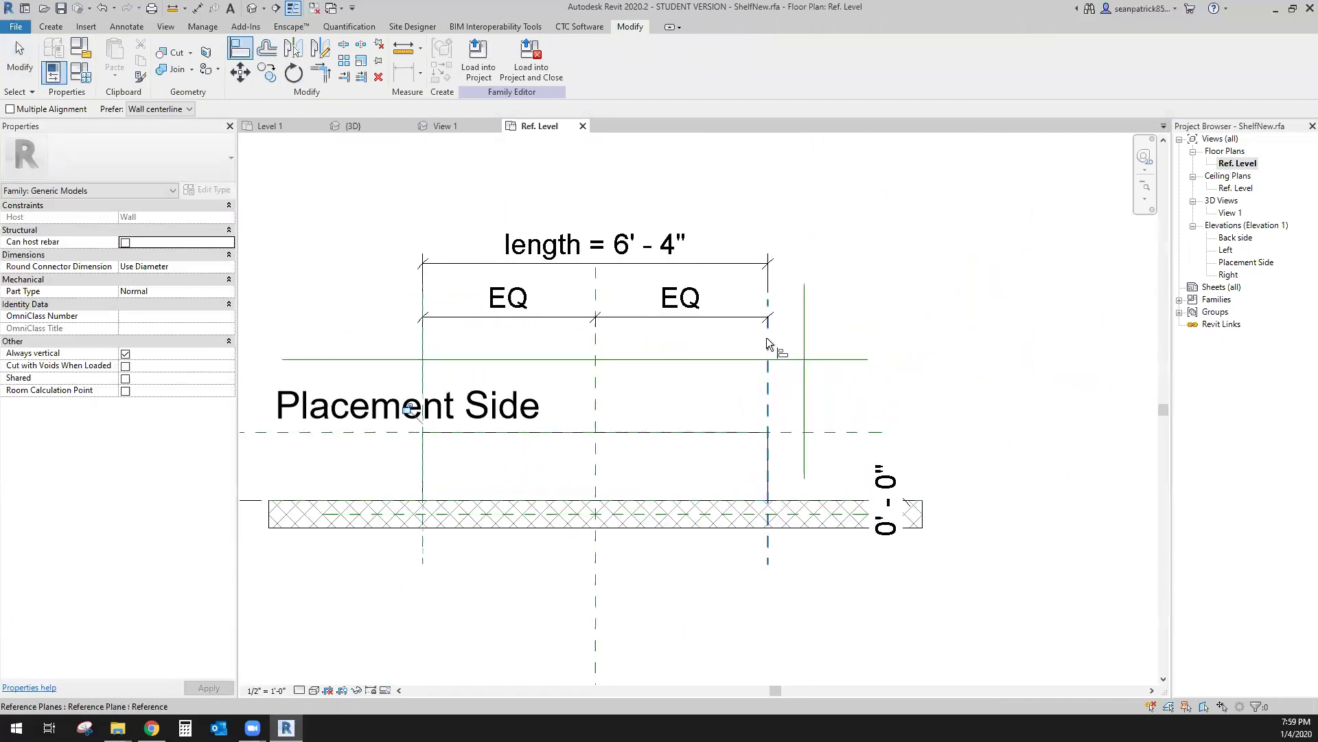
left_click(805, 336)
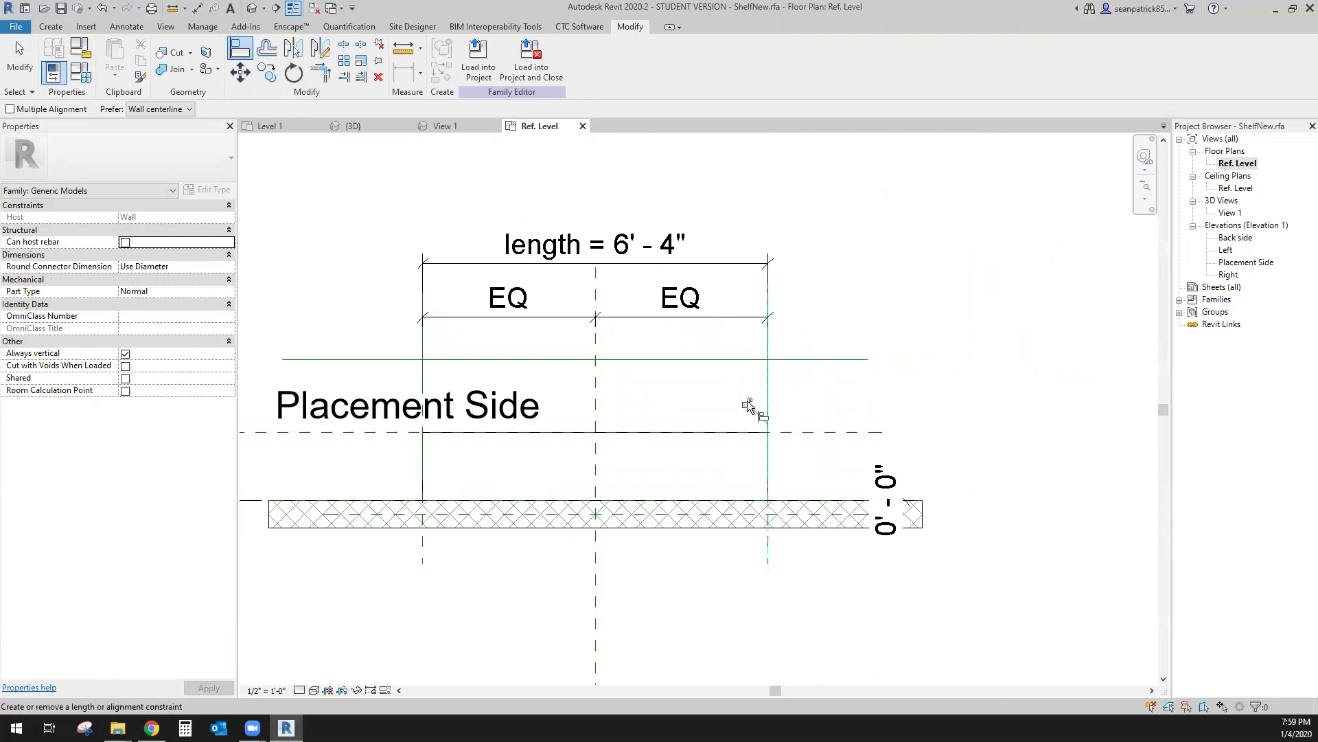
scroll(895, 394, "down", 1)
key("Escape")
key("Escape")
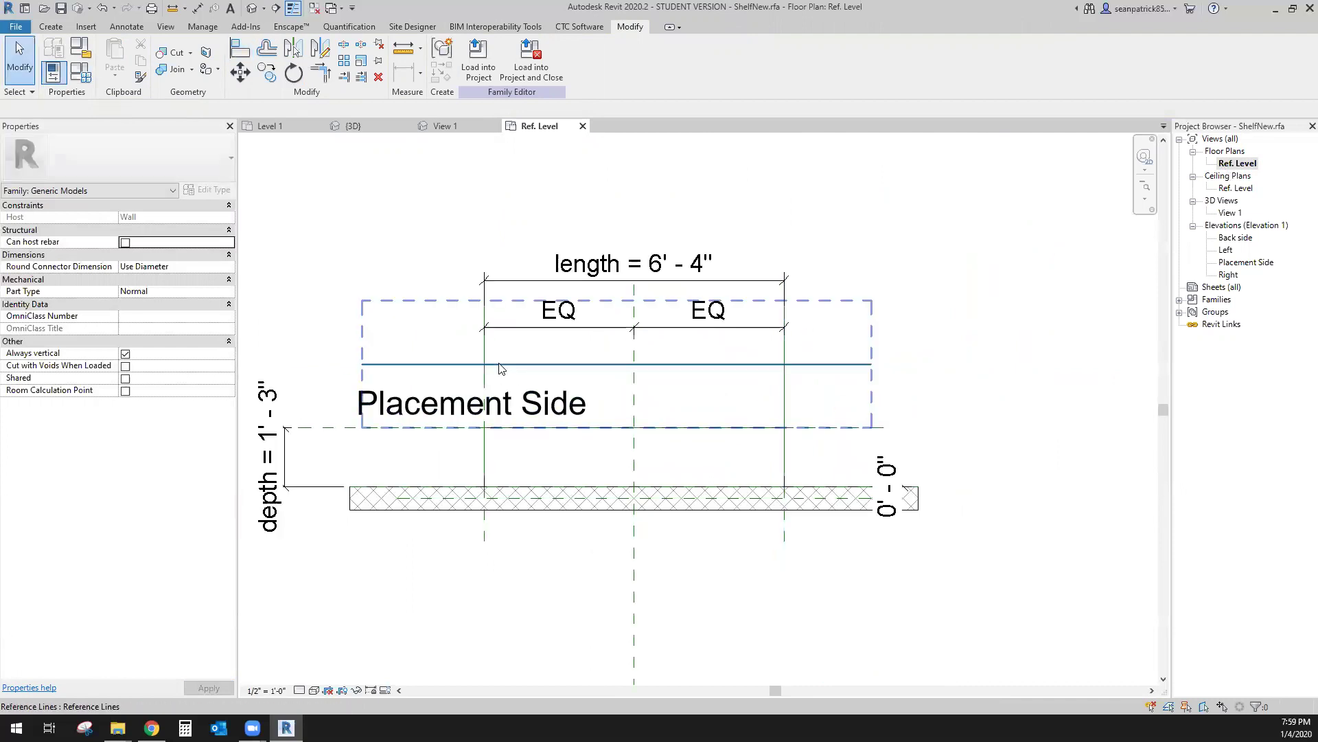
Step: Set the view scale to 1 1/2" = 1'-0"
scroll(500, 366, "up", 1)
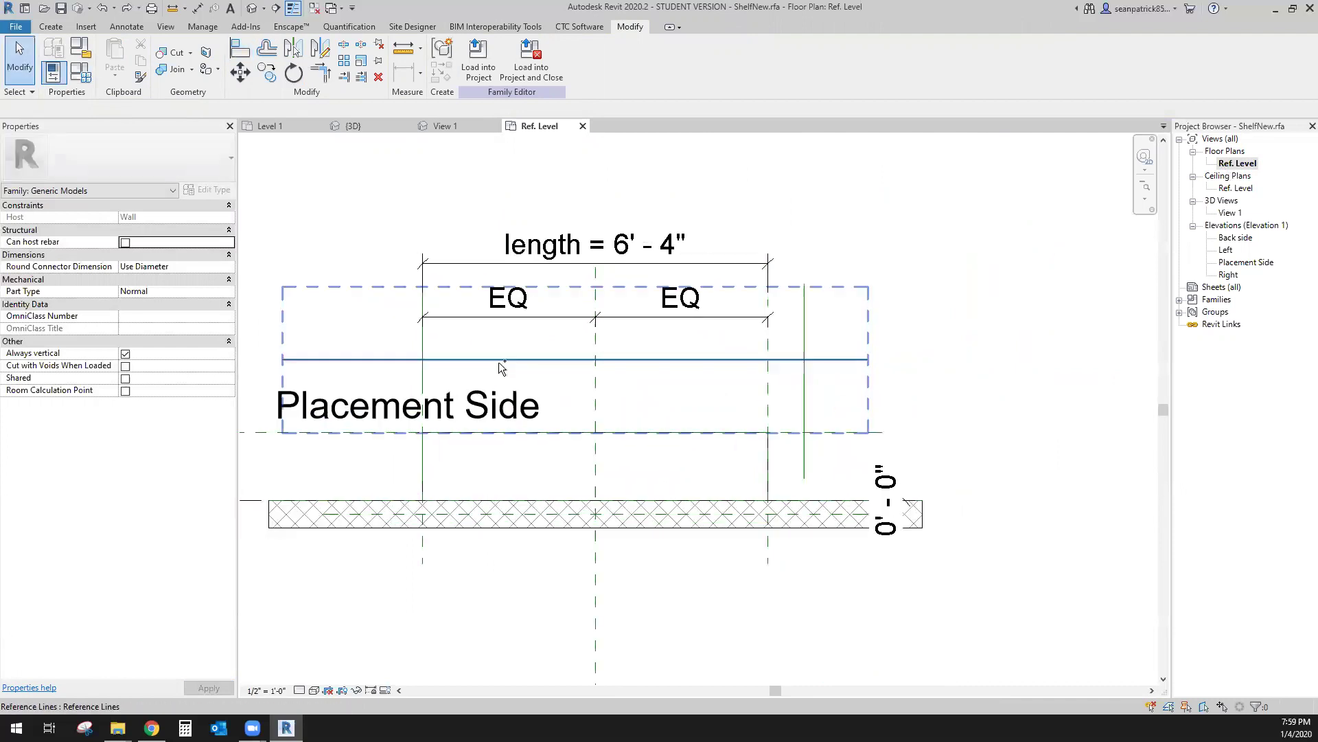
scroll(500, 363, "up", 2)
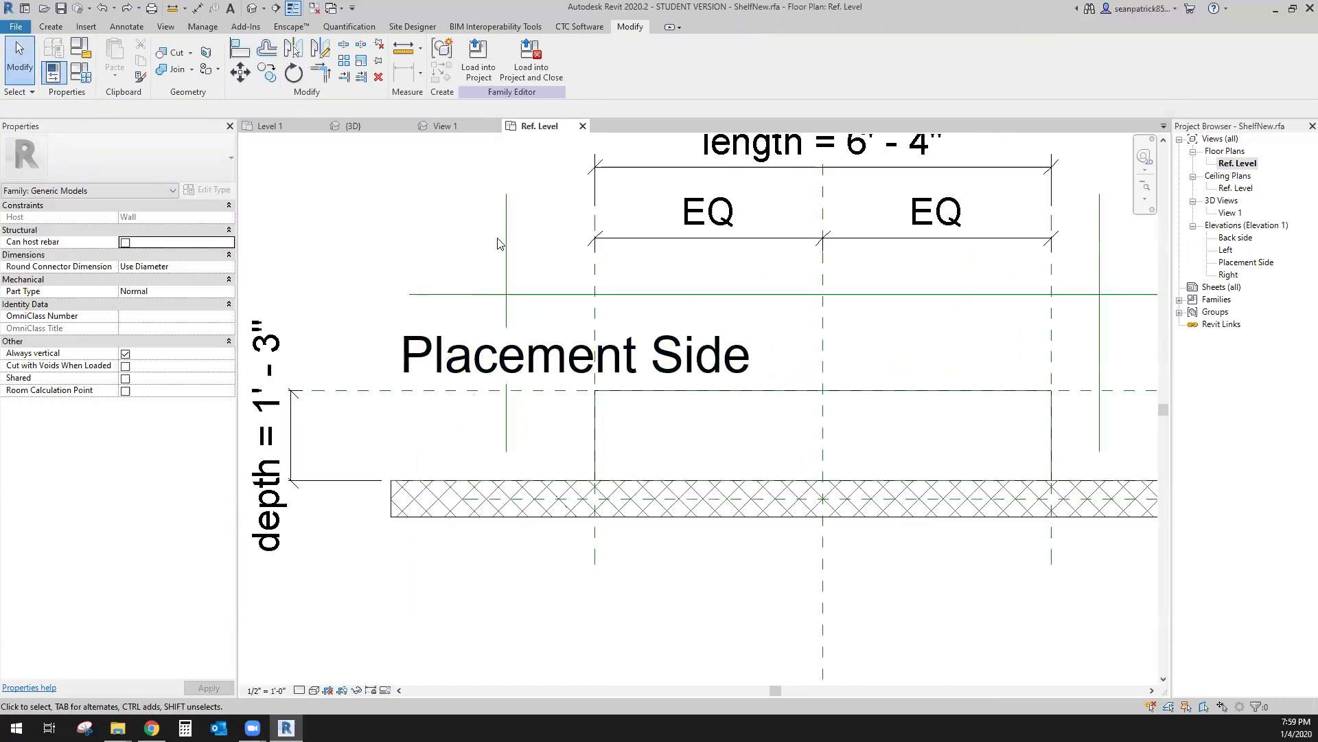
left_click(275, 689)
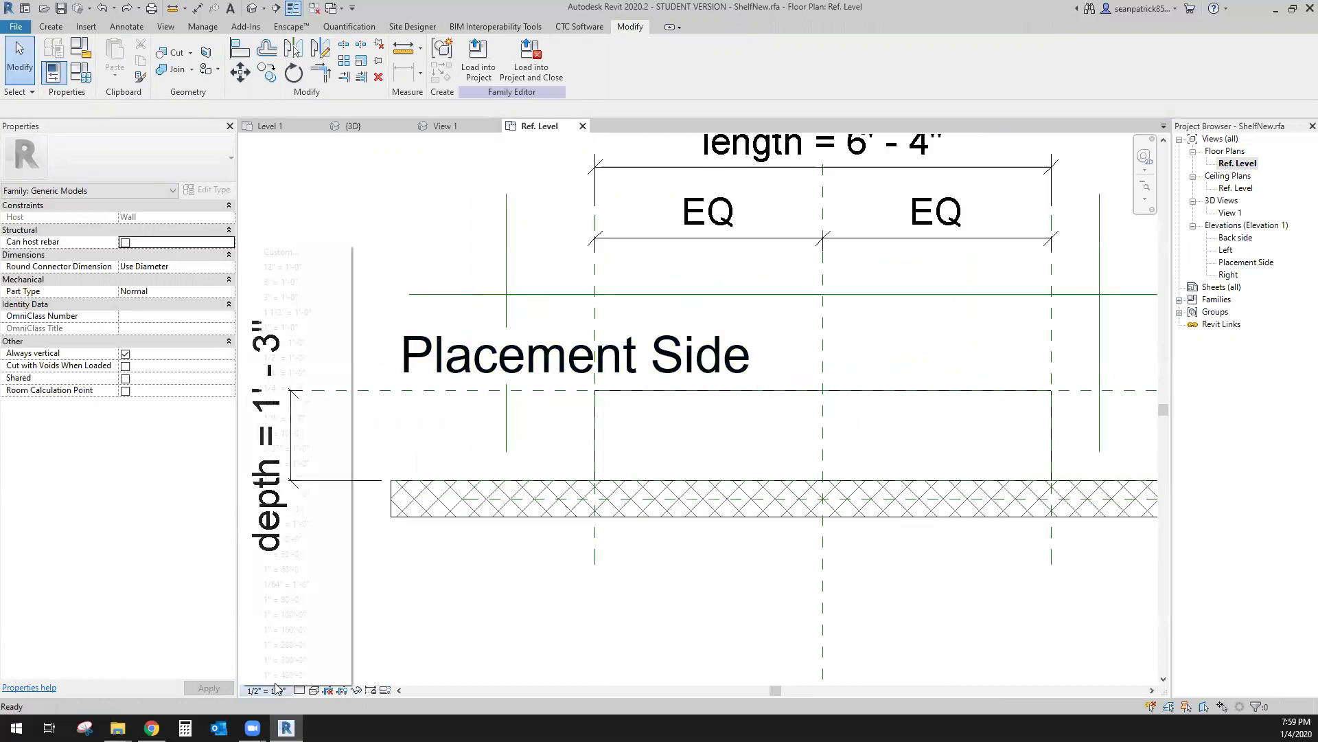
left_click(295, 307)
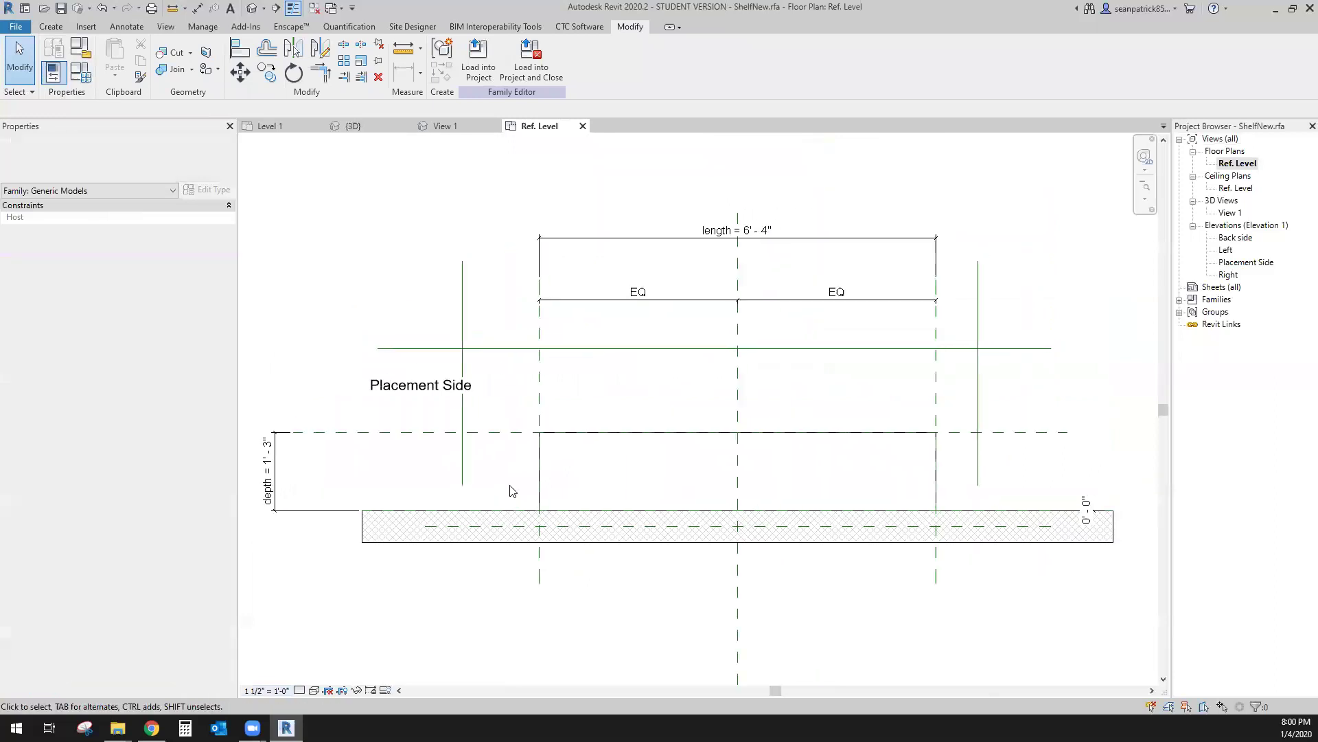
Step: Using AL, align the reference lines onto the shelf-end and depth reference planes
key("a")
key("l")
left_click(542, 327)
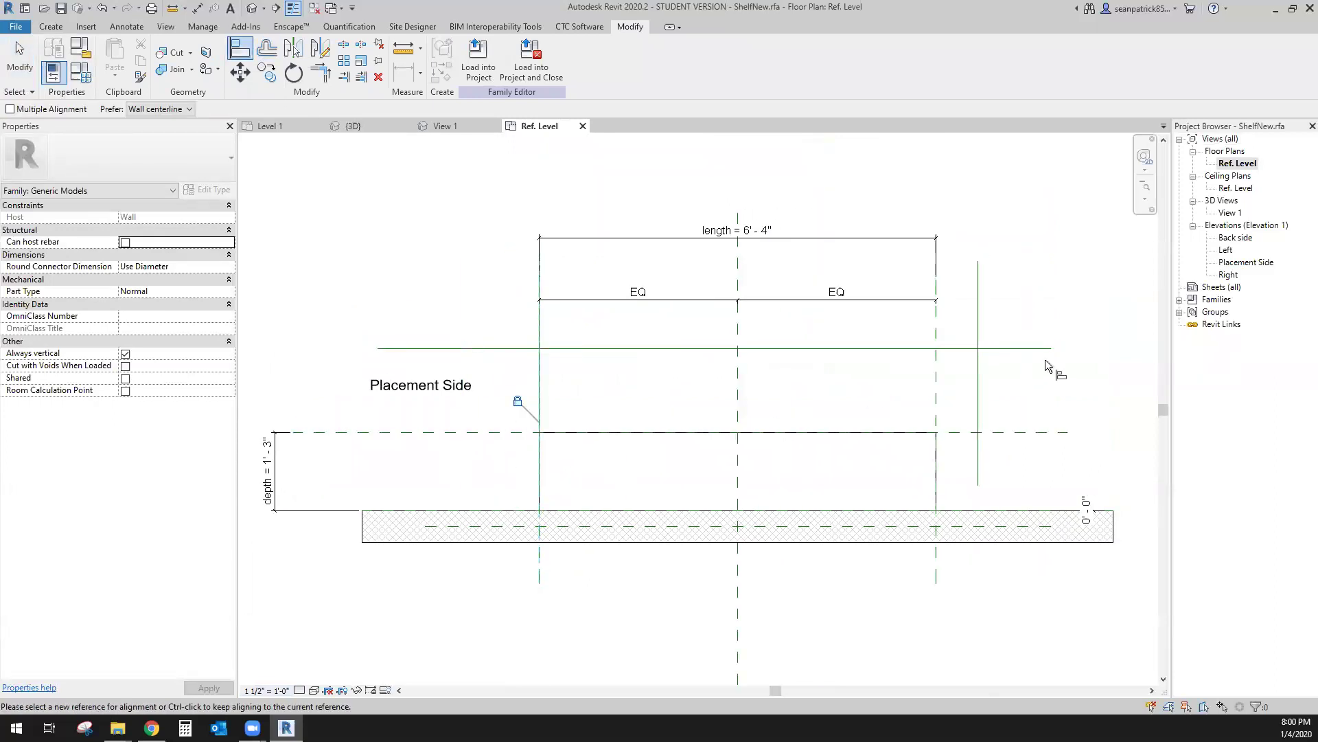
left_click(934, 323)
left_click(978, 326)
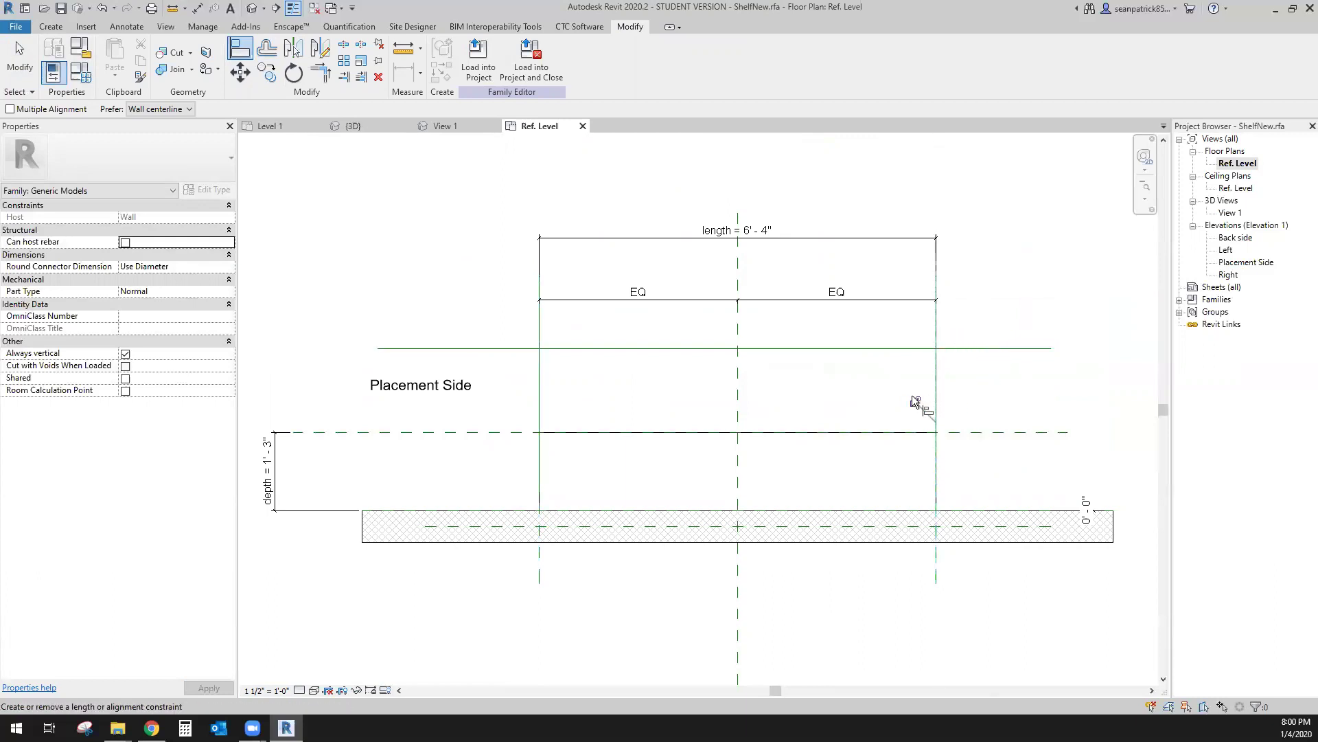
left_click(986, 433)
left_click(990, 348)
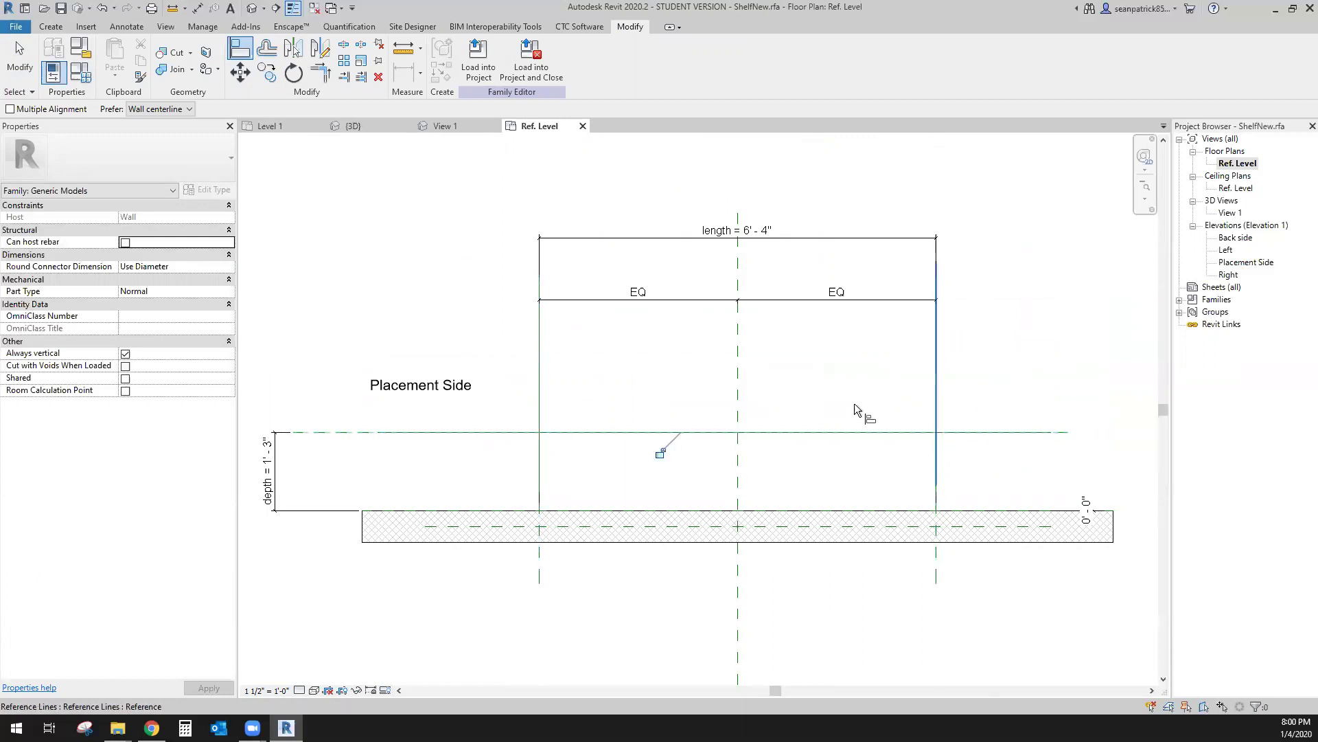
scroll(913, 384, "down", 2)
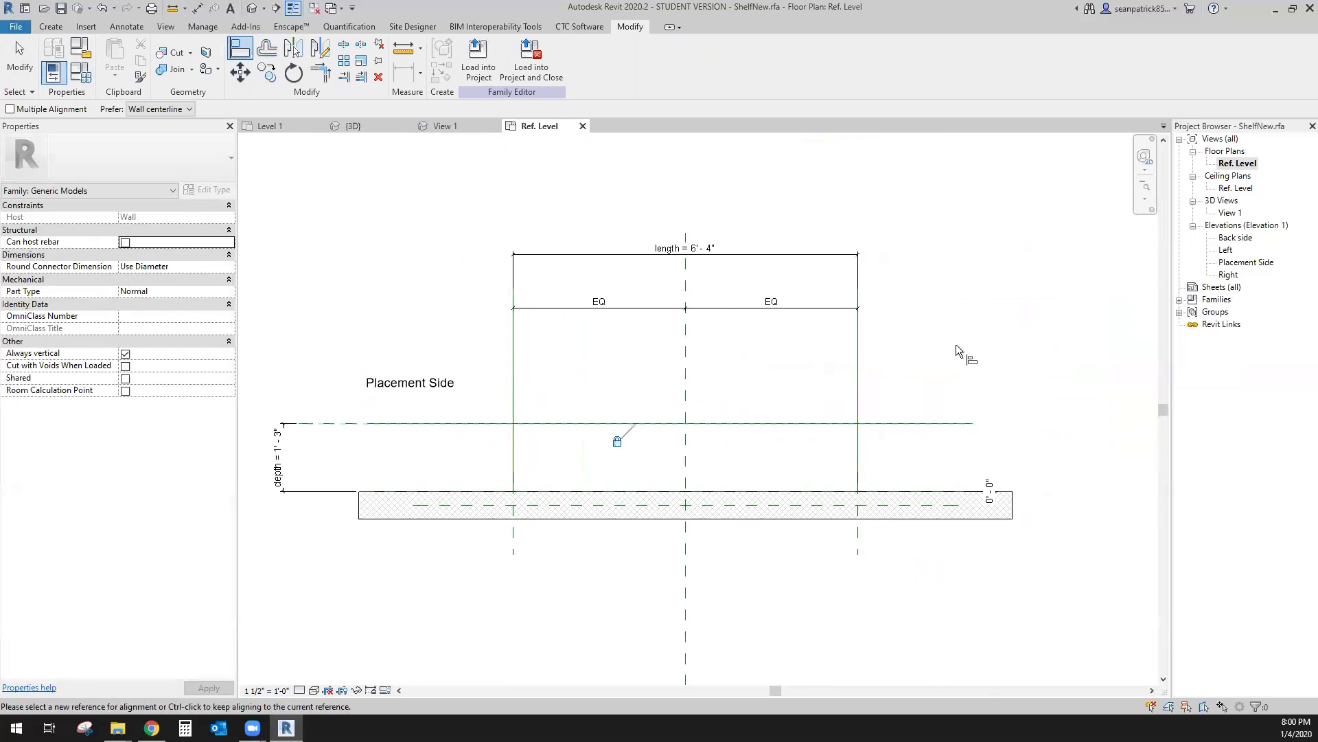
left_click(13, 66)
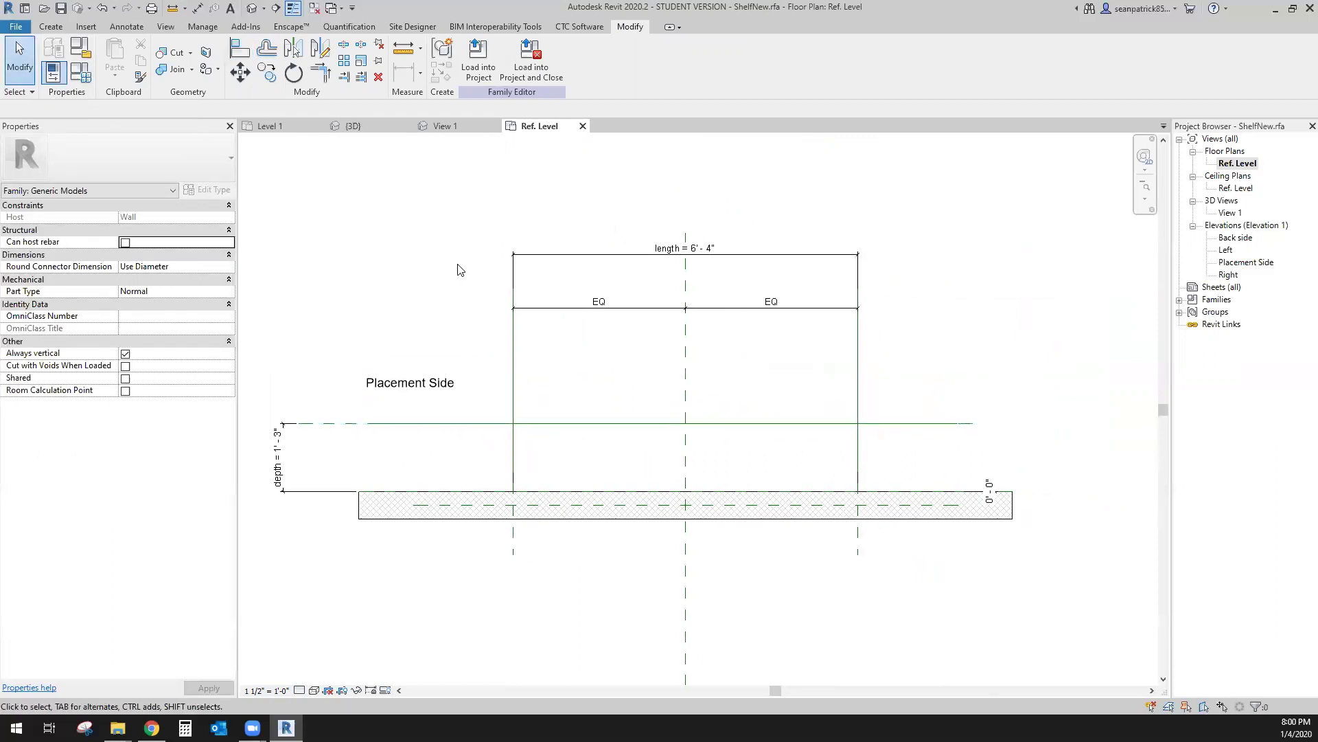
Step: Load ShelfNew into the project, saving it and overwriting the existing version
left_click(523, 77)
left_click(644, 368)
left_click(635, 372)
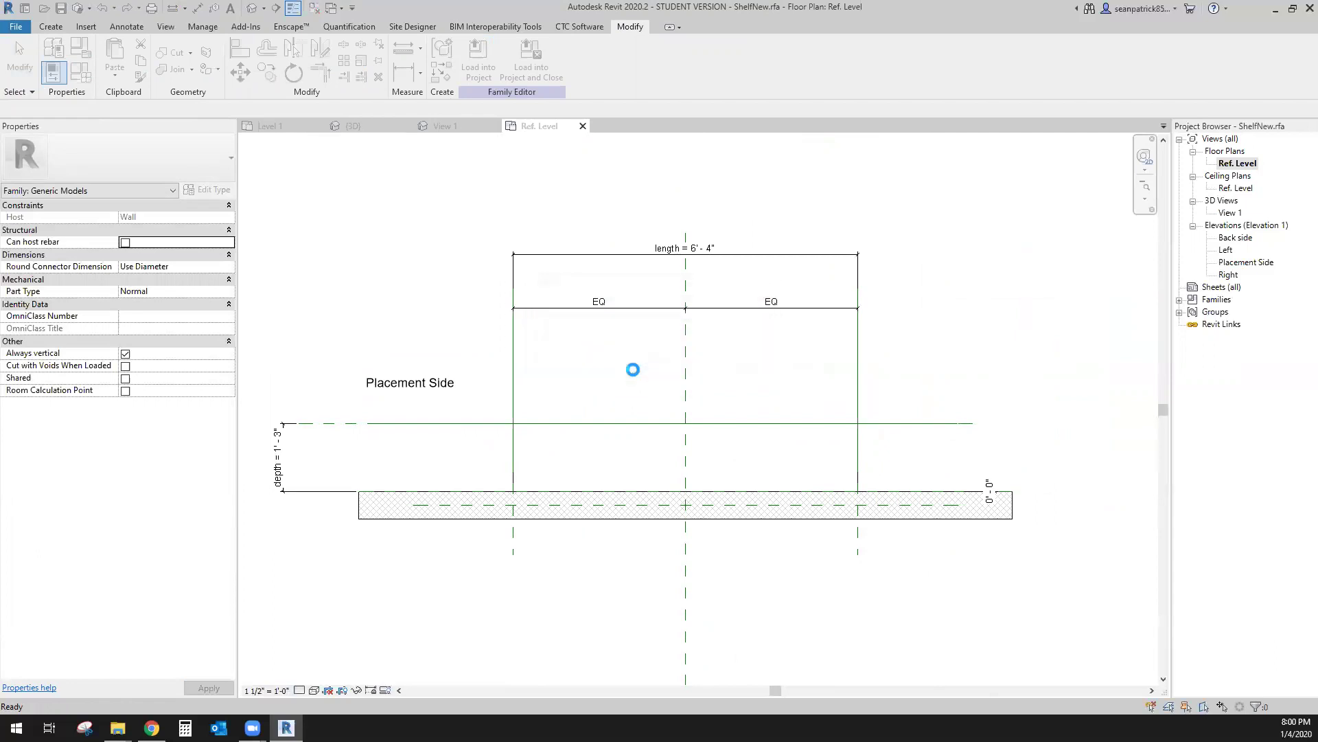
left_click(633, 357)
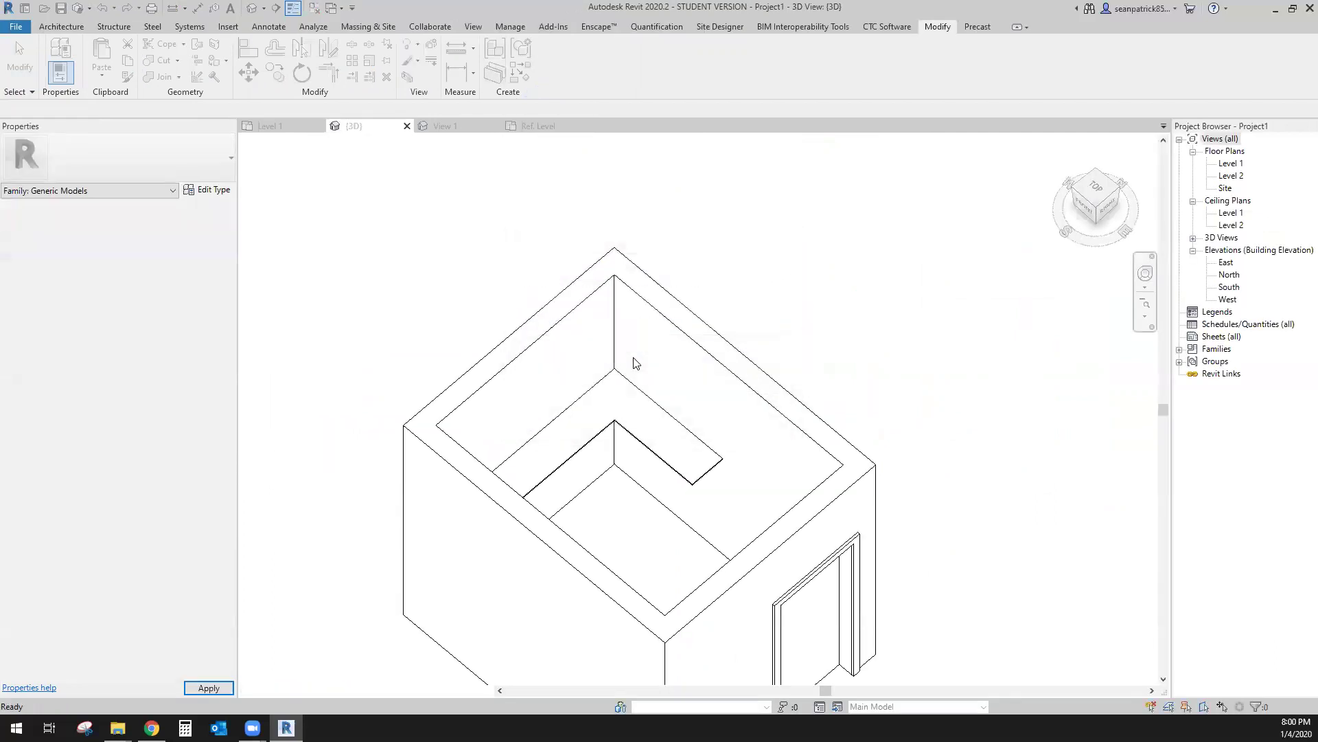
left_click(693, 444)
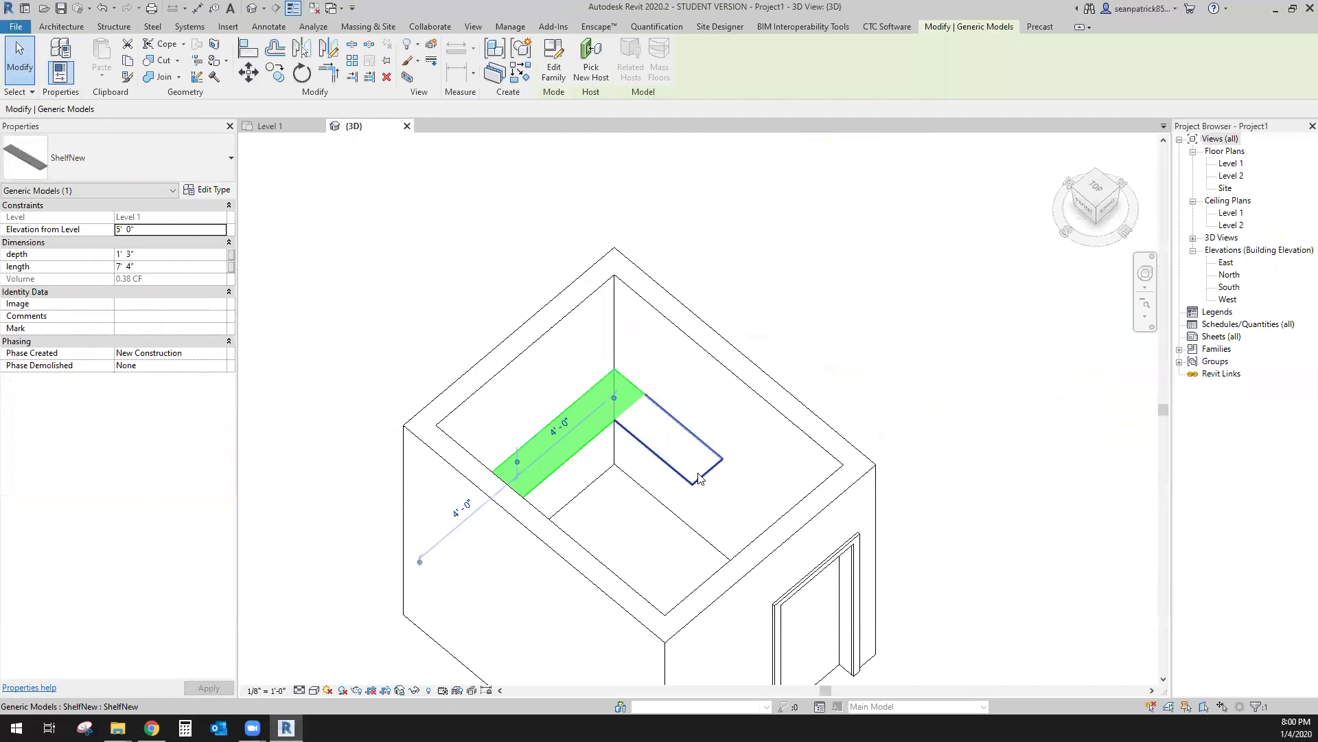
middle_click_drag(738, 457, 783, 254, "shift")
left_click(782, 254)
left_click(695, 442)
scroll(694, 442, "up", 4)
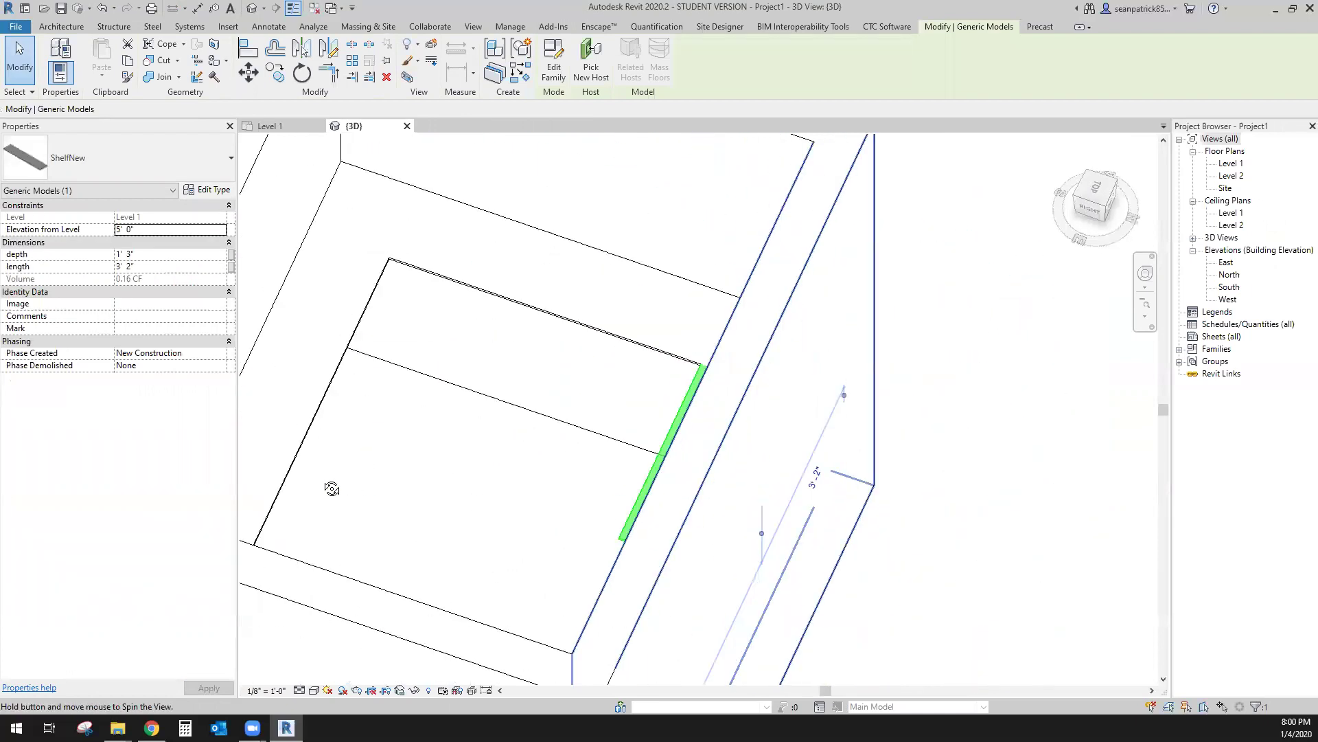